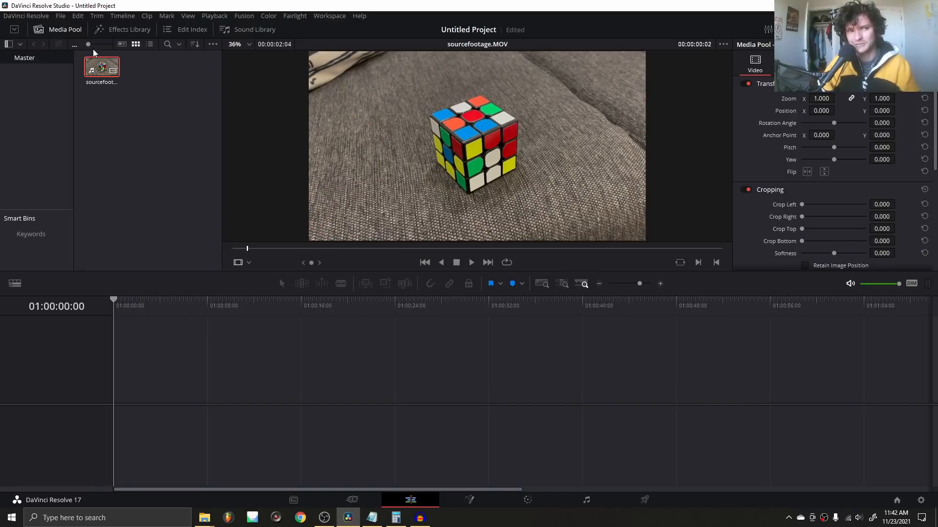
Start a new timeline with the project settings turned off and show its format options.
right_click(141, 88)
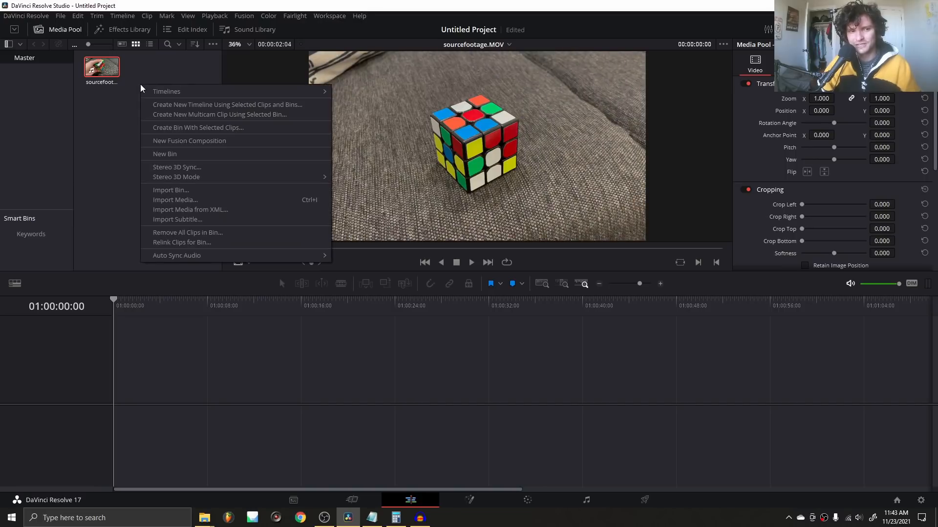
mouse_move(161, 92)
click(362, 94)
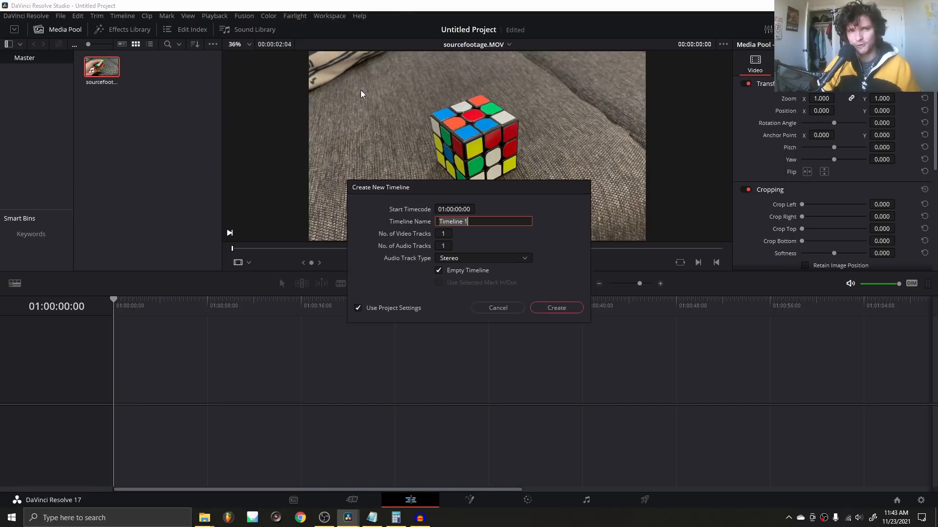
drag(443, 186, 321, 145)
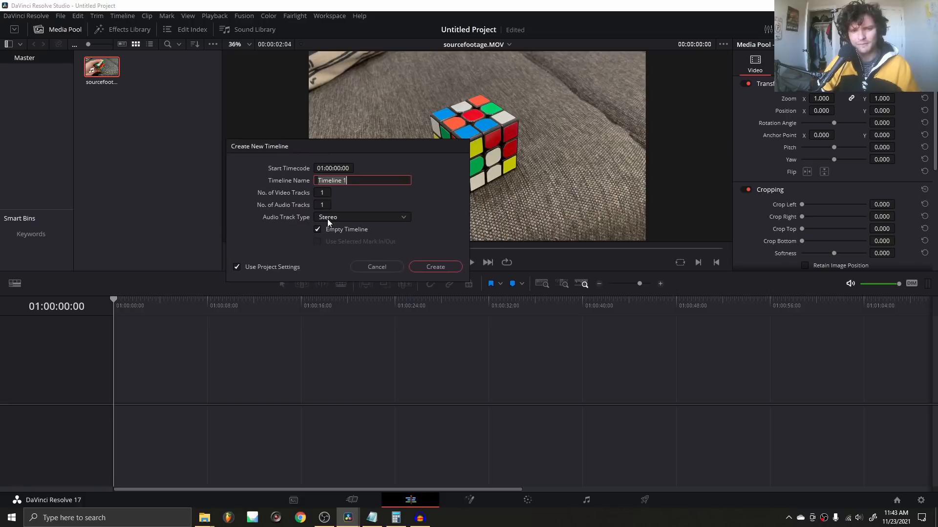
click(236, 266)
click(312, 170)
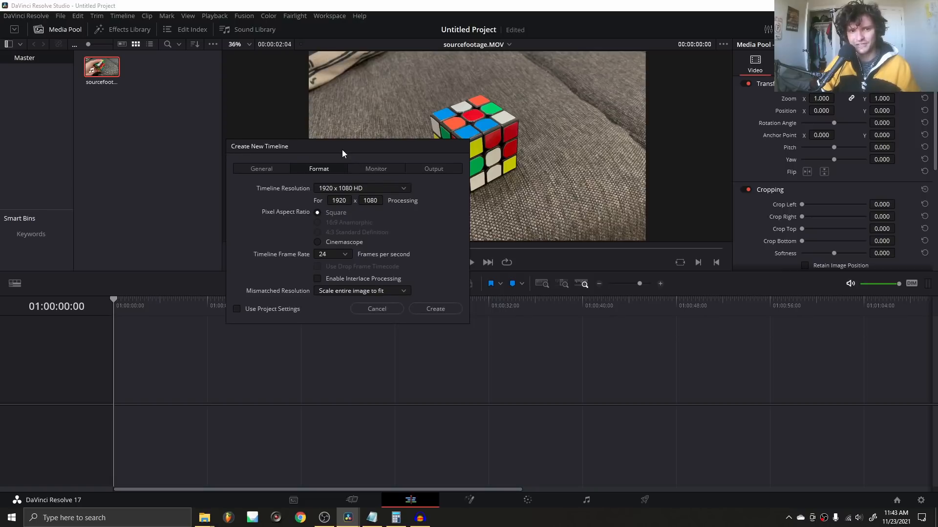
drag(342, 149, 316, 135)
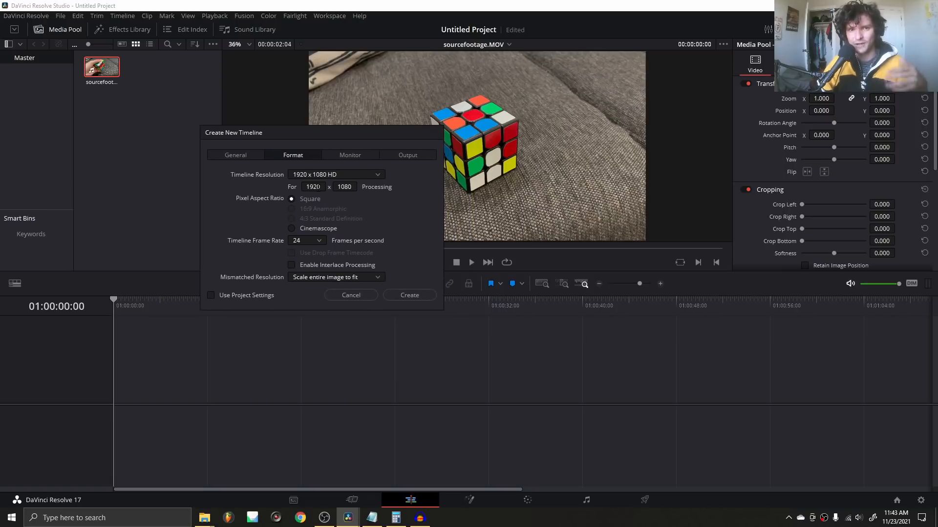
Set the timeline resolution to 1440 x 1080, keep 24 frames per second, and create the timeline.
double_click(319, 187)
text(1440)
key(Tab)
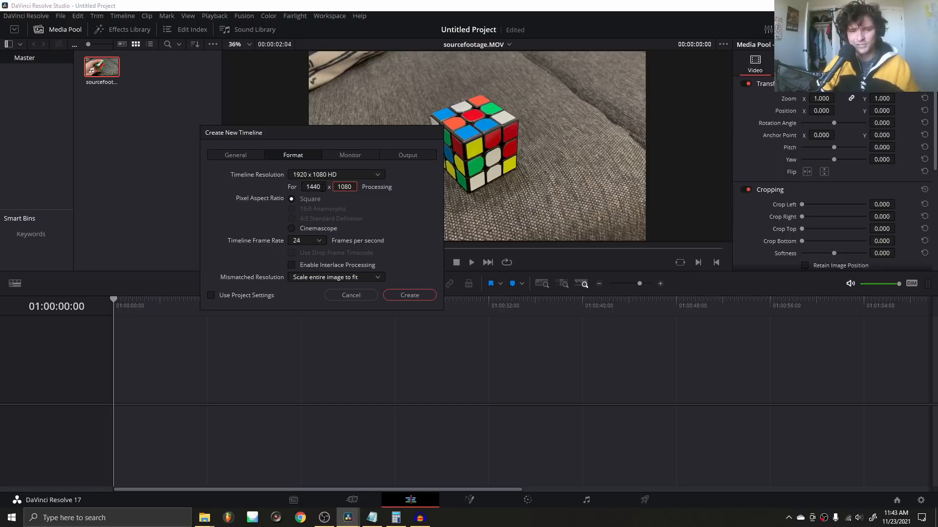
click(311, 242)
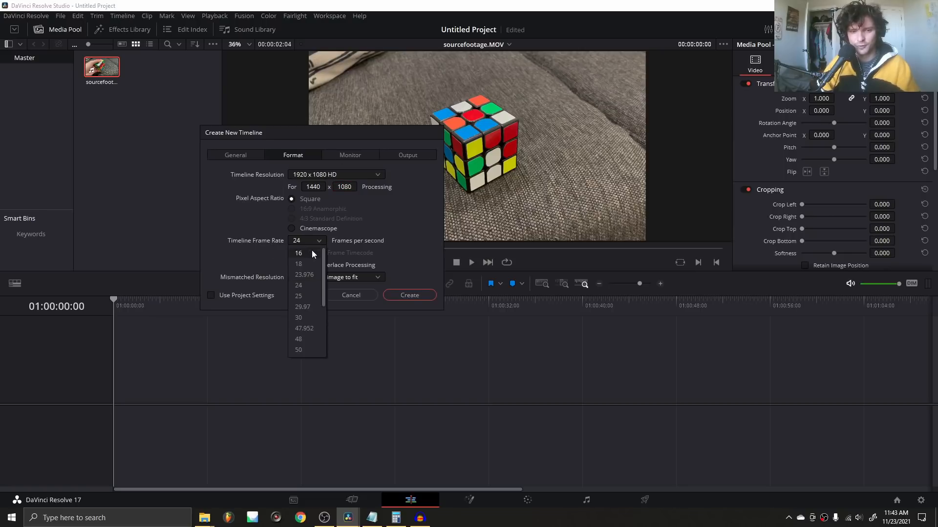
click(419, 242)
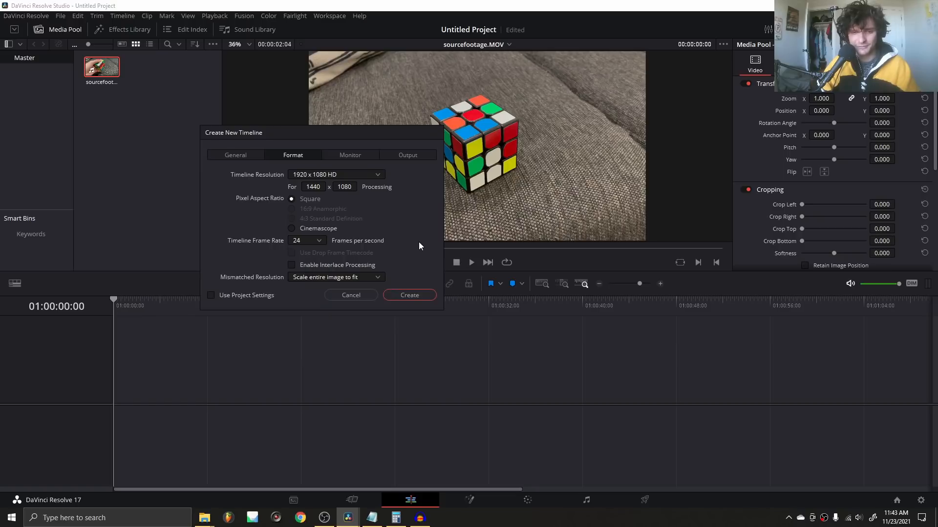
click(409, 295)
Place sourcefootage.MOV at the start of the timeline and remove its linked audio.
drag(102, 67, 116, 397)
right_click(151, 389)
click(168, 383)
drag(272, 437, 183, 413)
key(Delete)
Scale the clip to a zoom of 1.340 so it fills the frame, and play it back.
click(174, 398)
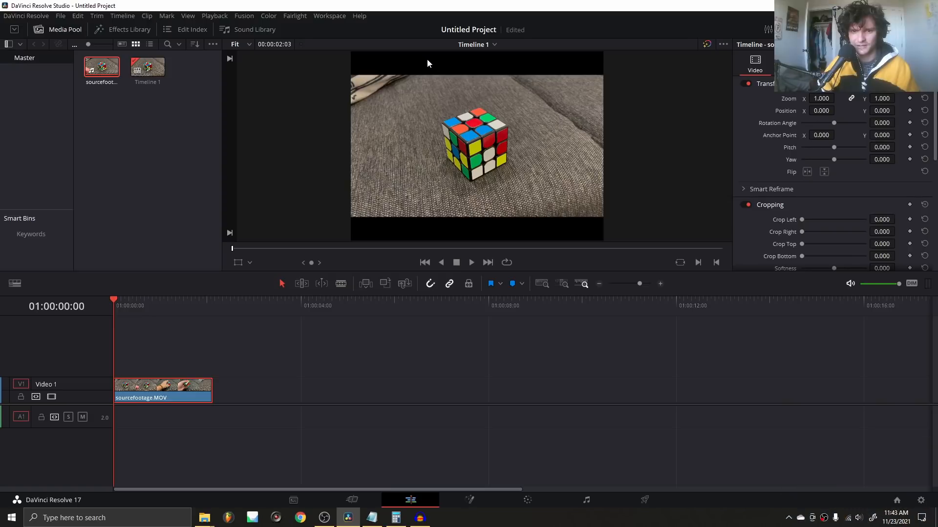
drag(821, 98, 840, 98)
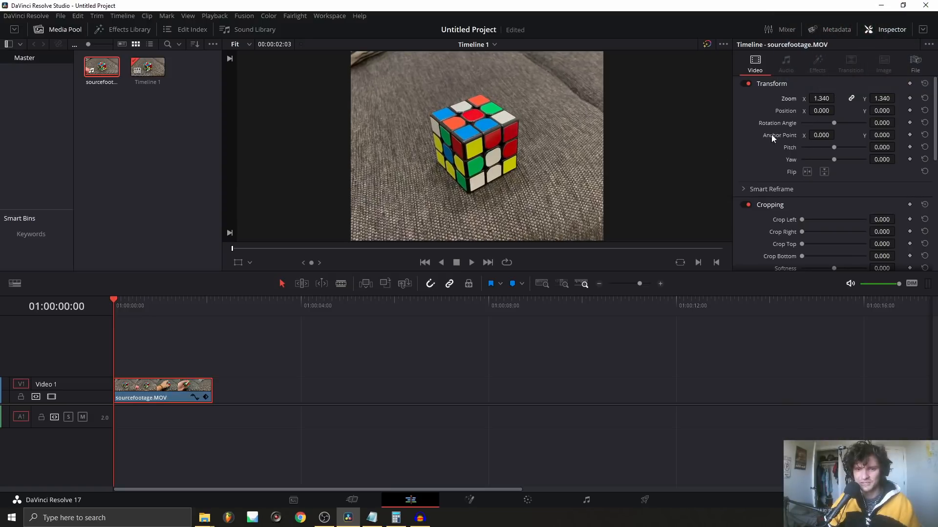
key(space)
key(space)
Trim the first 12 frames off the clip, keep it at the timeline's start, and play it back.
drag(128, 303, 137, 301)
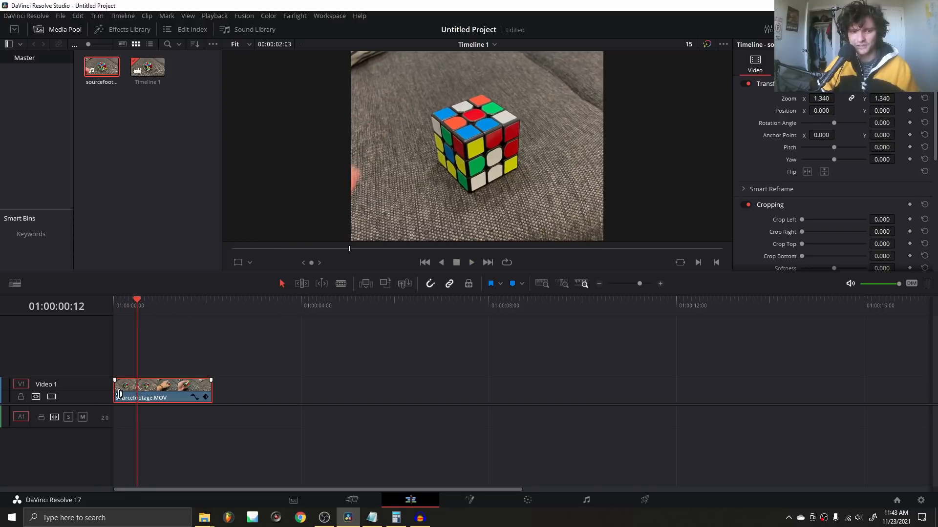
drag(119, 394, 143, 389)
key(Home)
key(space)
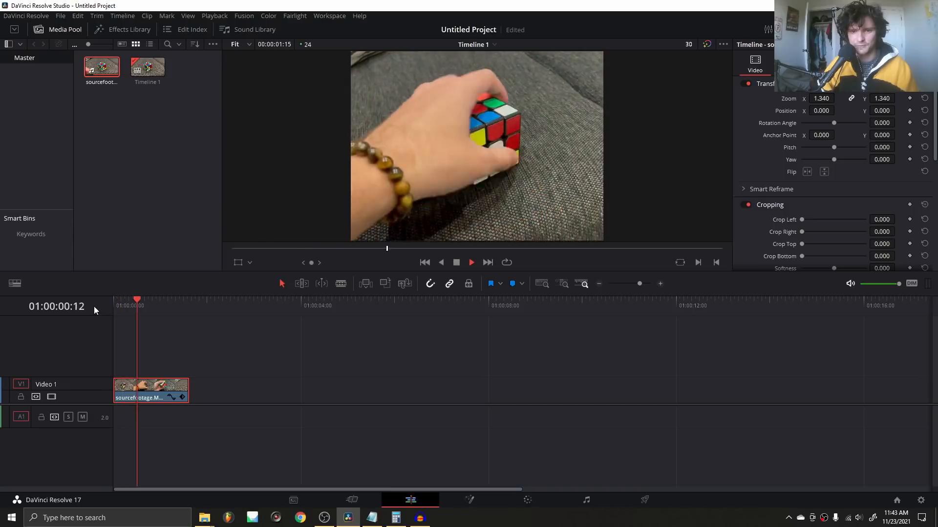
key(space)
Trim the clip's end to 01:00:01:03, where the hand and cube have left the frame, and play it back.
drag(160, 306, 165, 303)
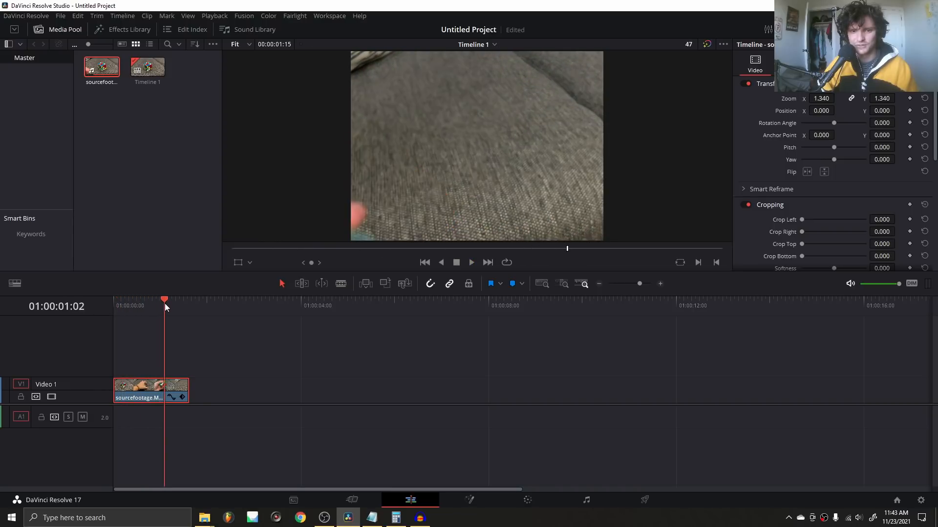
key(Right)
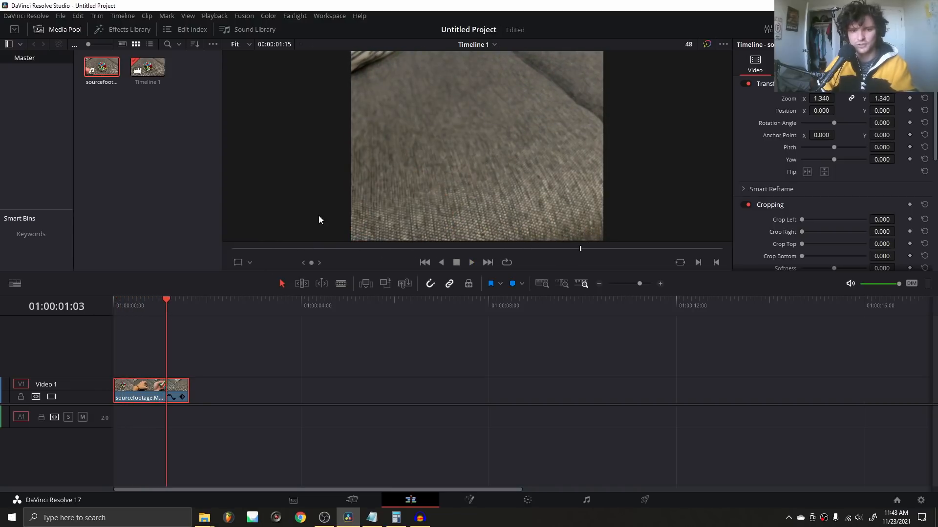
drag(182, 389, 165, 390)
click(148, 300)
key(Home)
key(space)
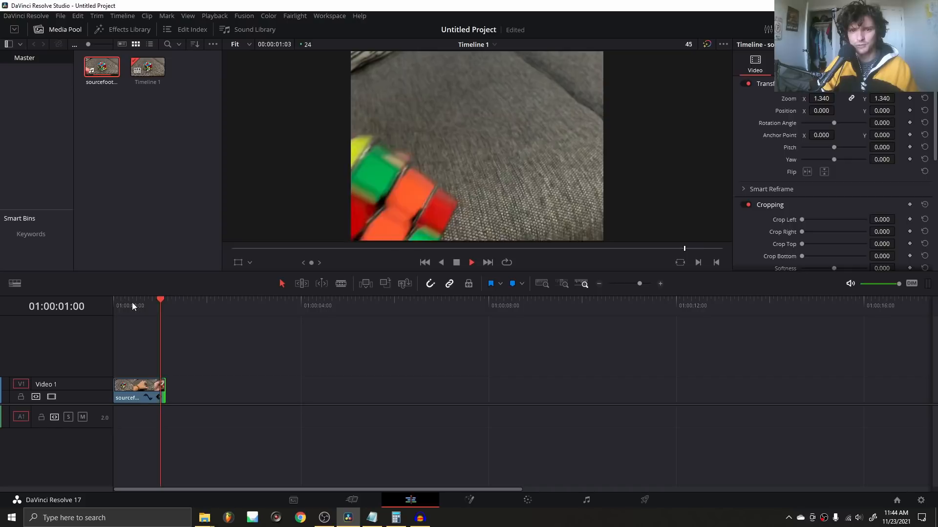
key(space)
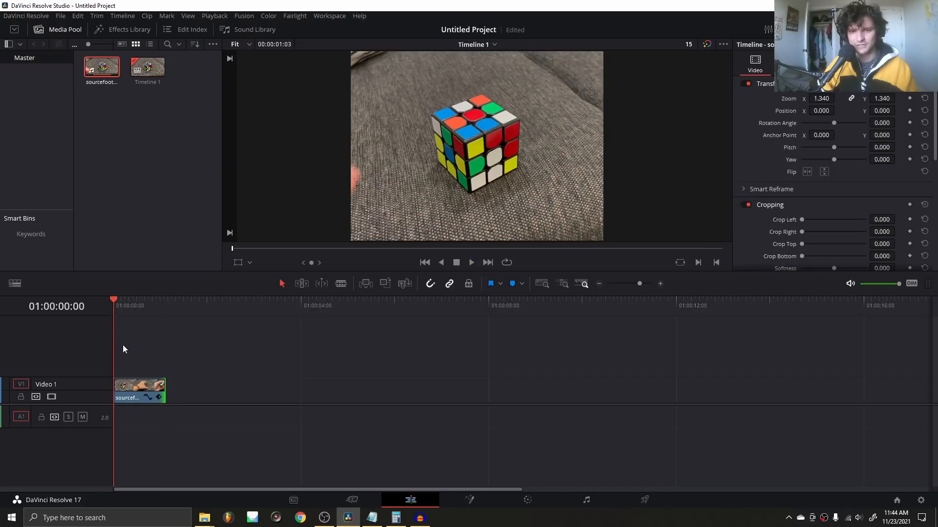
Turn the trimmed clip into a compound clip named Compound Clip 1.
right_click(136, 388)
click(190, 89)
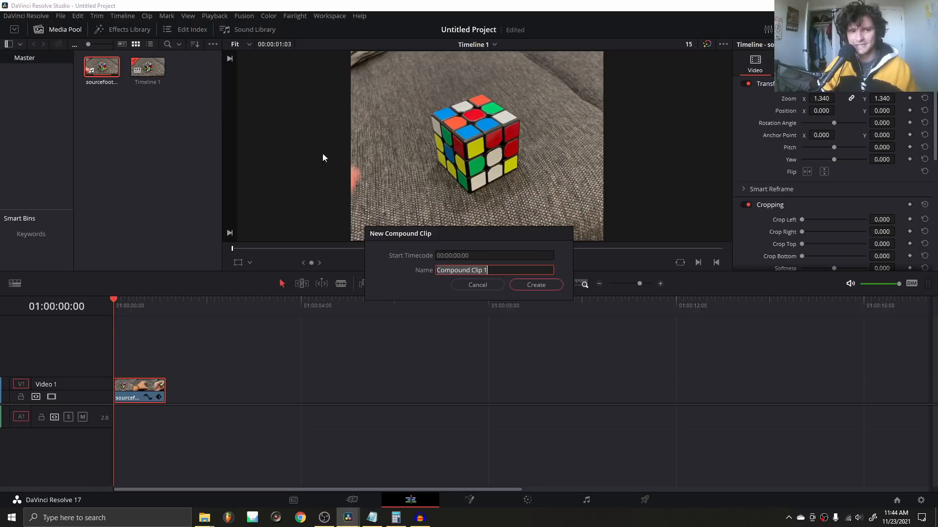
click(519, 283)
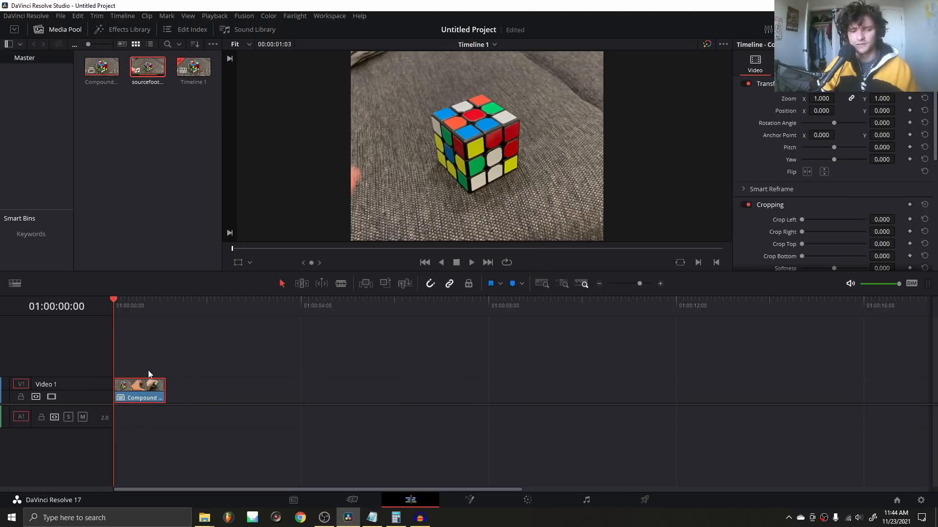
Set the compound clip's speed to 200% and play it back.
right_click(128, 386)
click(178, 265)
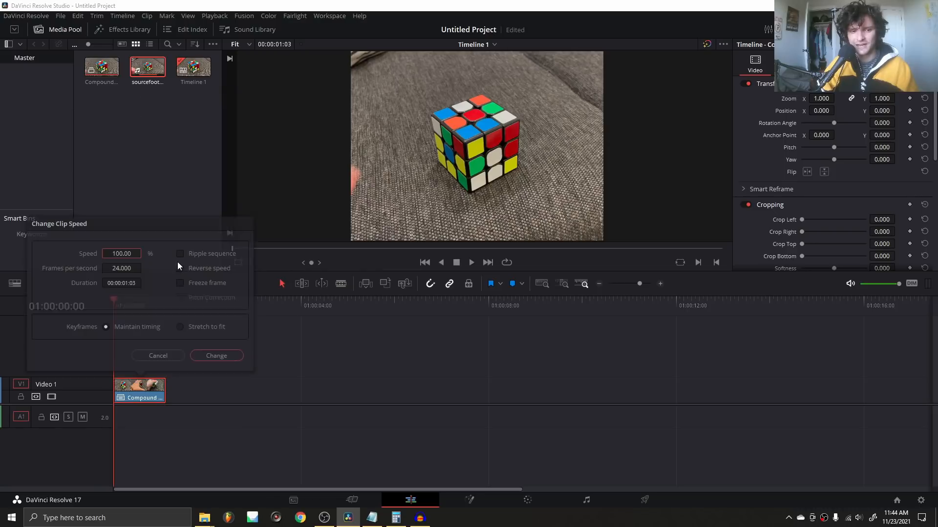
click(128, 253)
text(200)
key(Return)
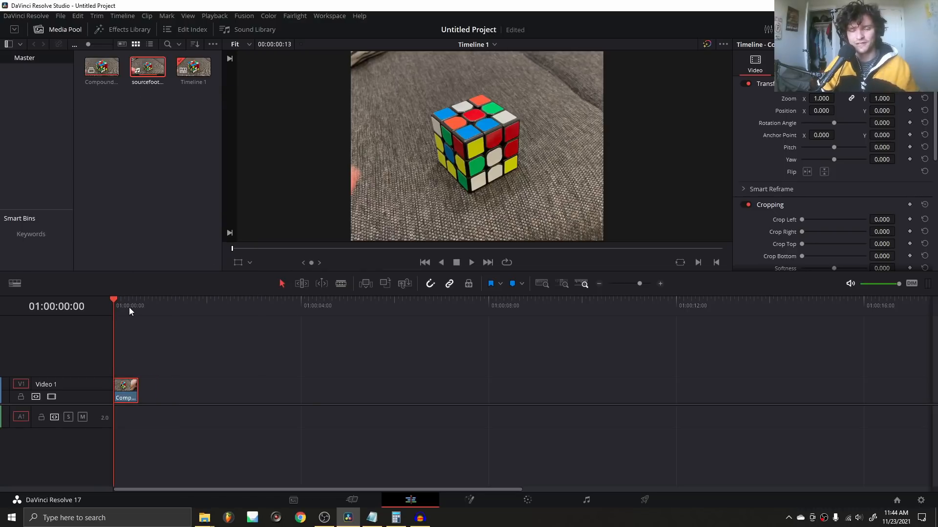
key(space)
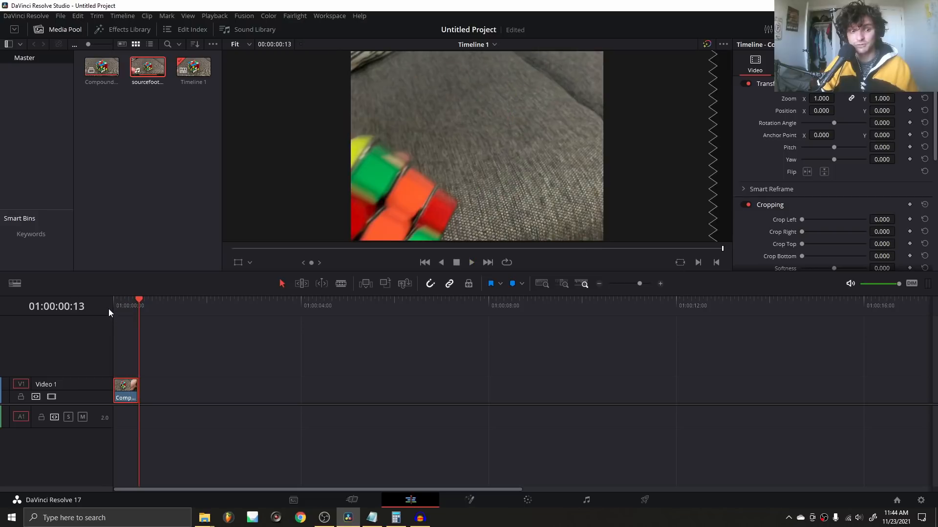
click(118, 308)
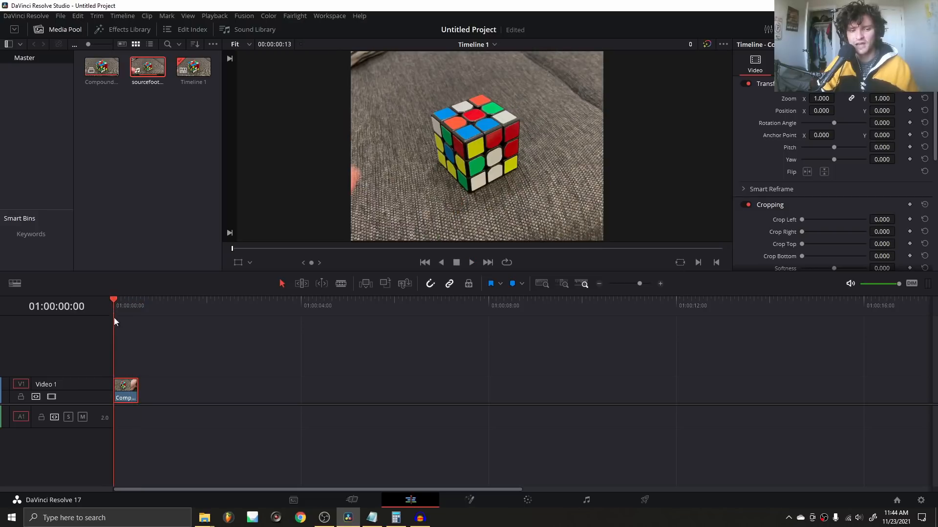
Render the sped-up compound clip in place, saving the file to the Desktop folder.
right_click(130, 396)
mouse_move(129, 387)
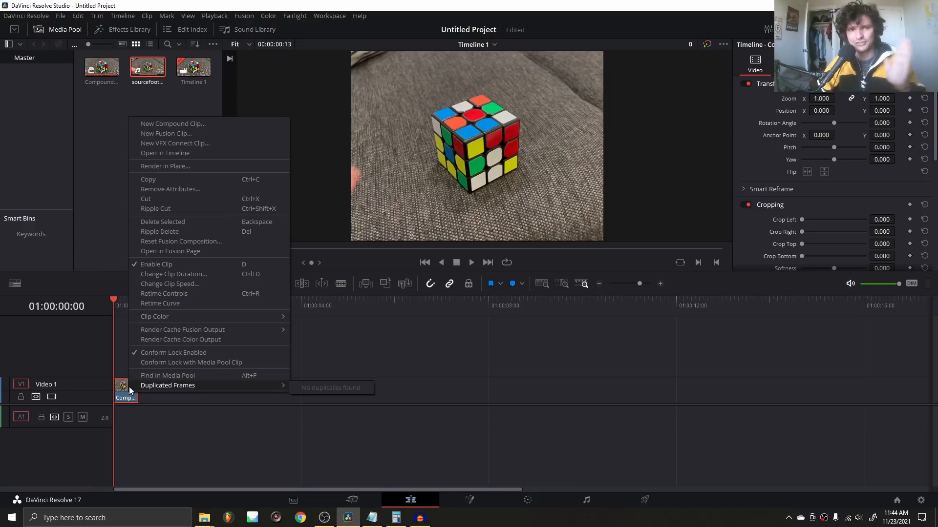
click(155, 166)
click(532, 292)
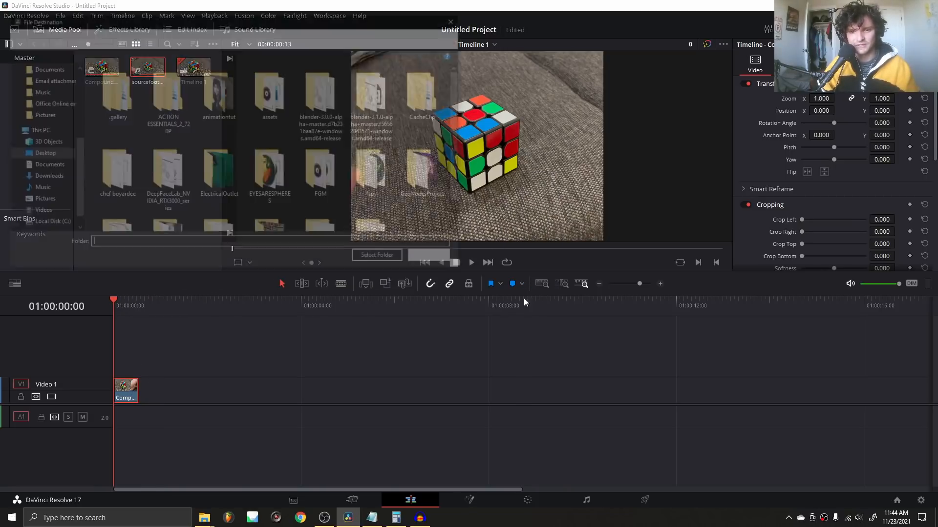
click(403, 259)
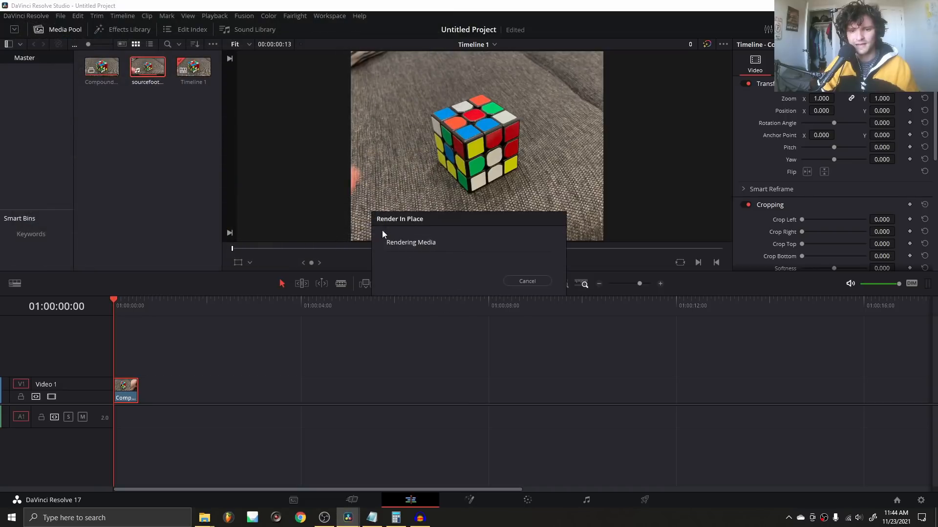
Set the rendered clip's speed to 50% and extend its end to a duration of 00:00:01:02.
right_click(124, 387)
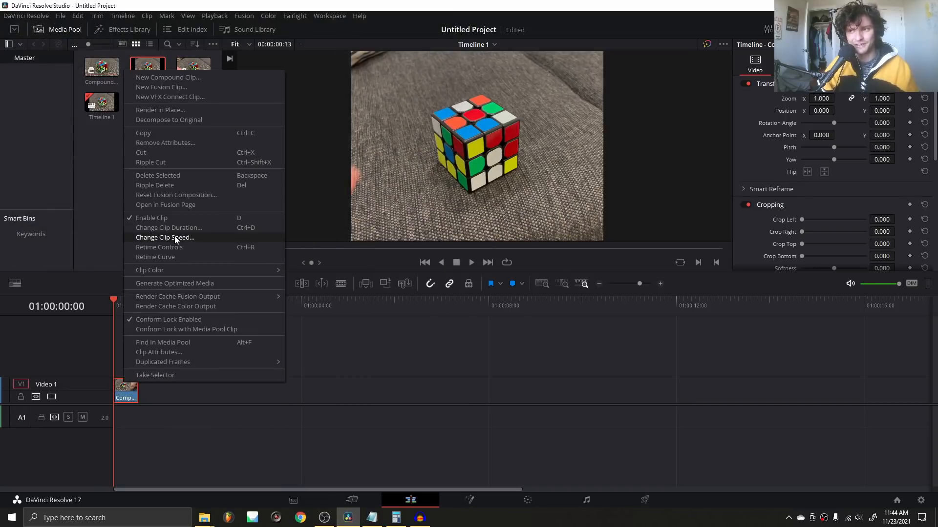
click(174, 237)
double_click(110, 254)
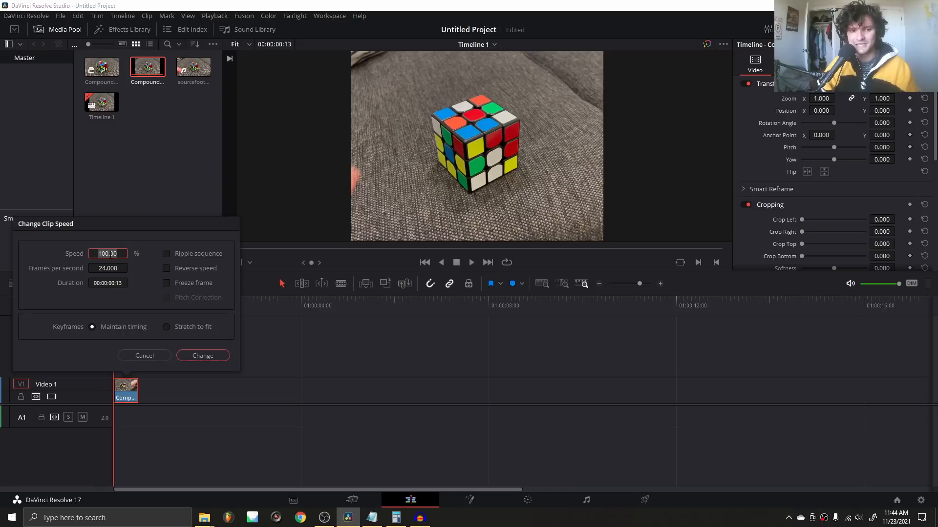
text(50)
key(Return)
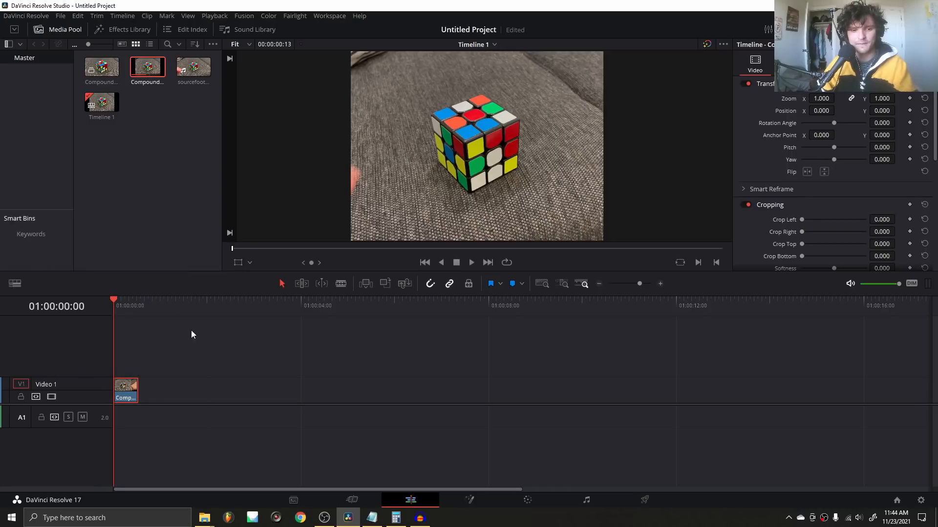
drag(139, 390, 168, 389)
Play the slowed clip repeatedly from the start to examine its choppy motion.
key(space)
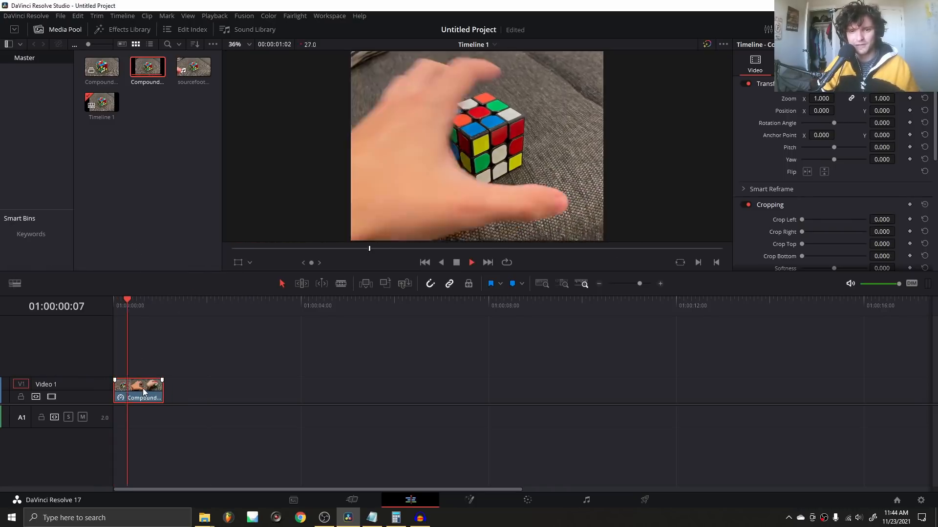
click(111, 309)
key(space)
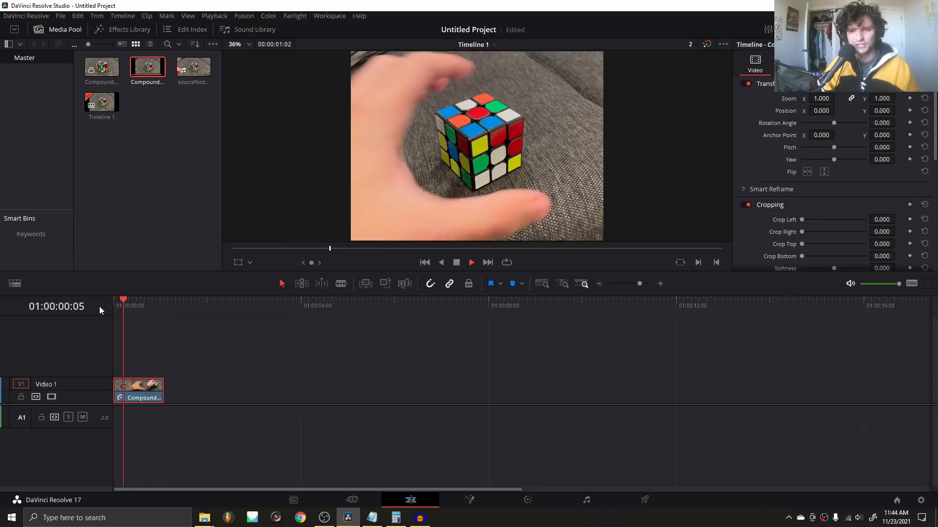
click(113, 308)
key(space)
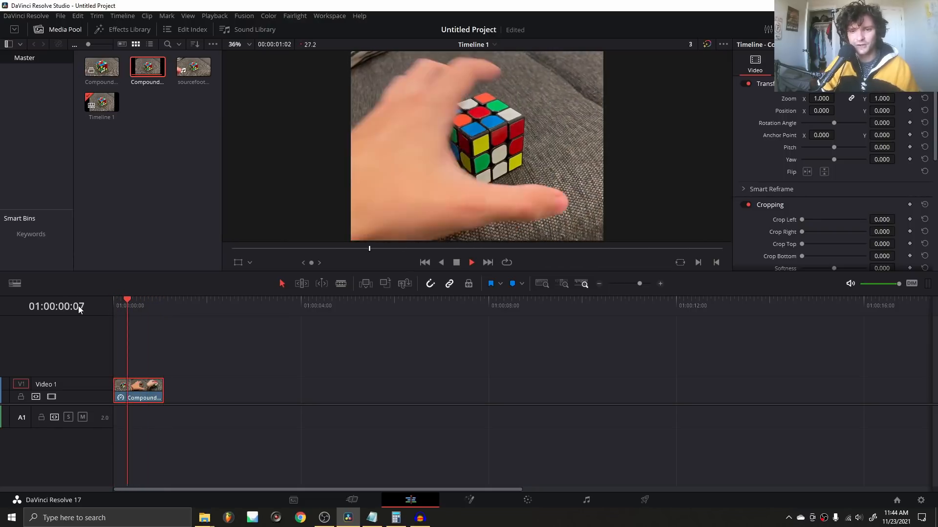
click(113, 306)
key(space)
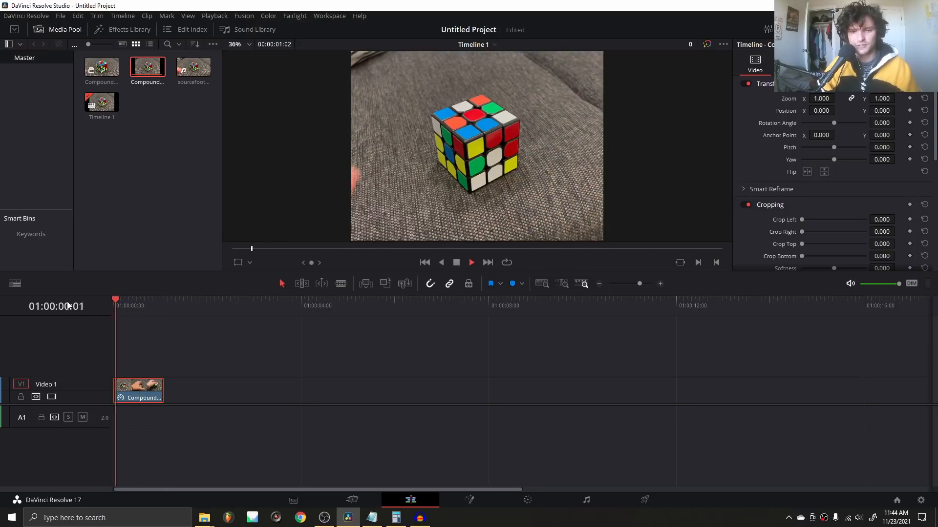
click(113, 306)
key(space)
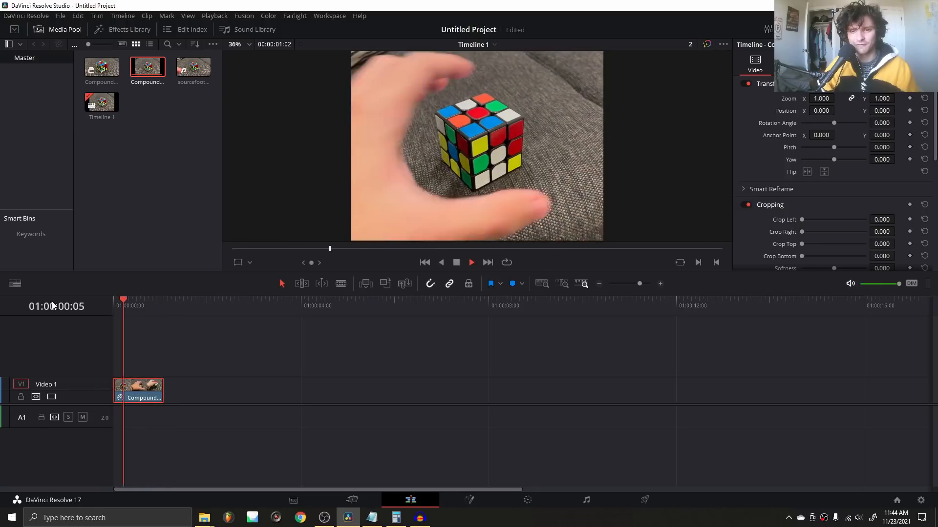
click(114, 305)
key(space)
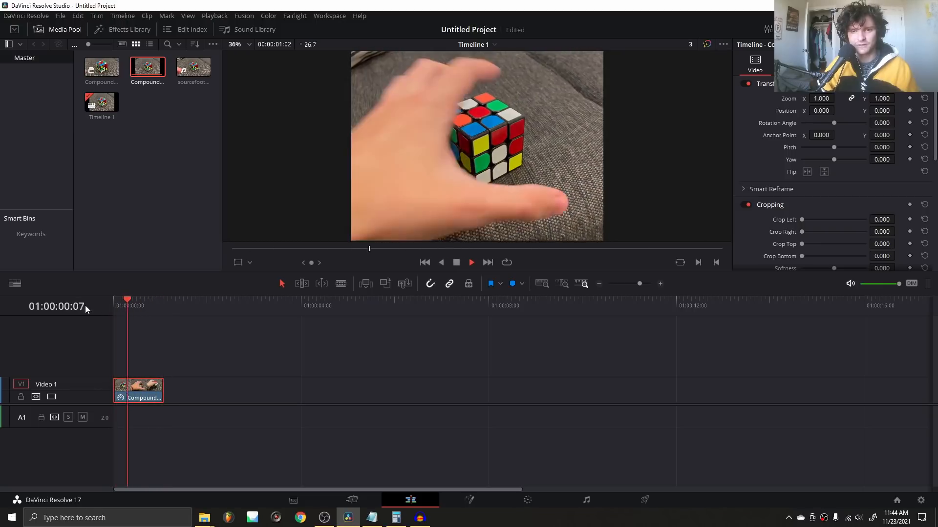
click(113, 305)
key(space)
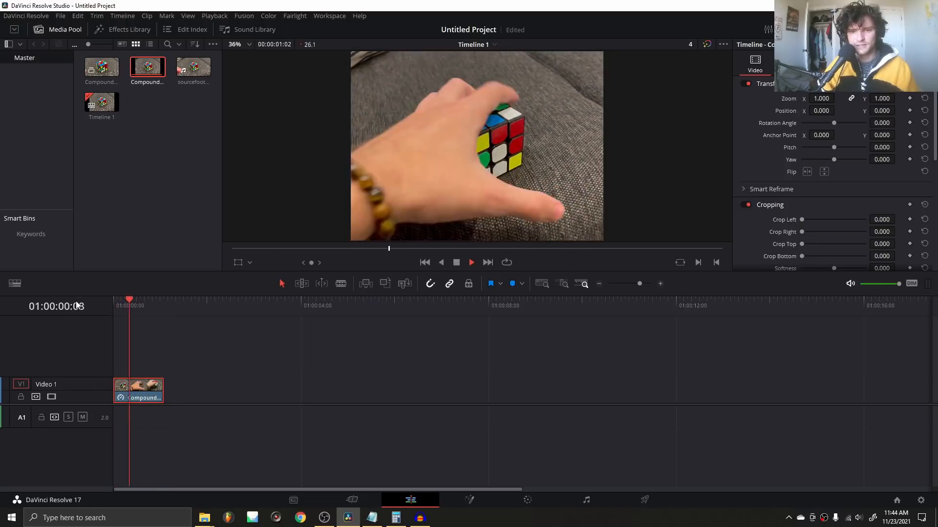
Replay the slowed clip from its first frame to check the motion again.
click(115, 304)
key(space)
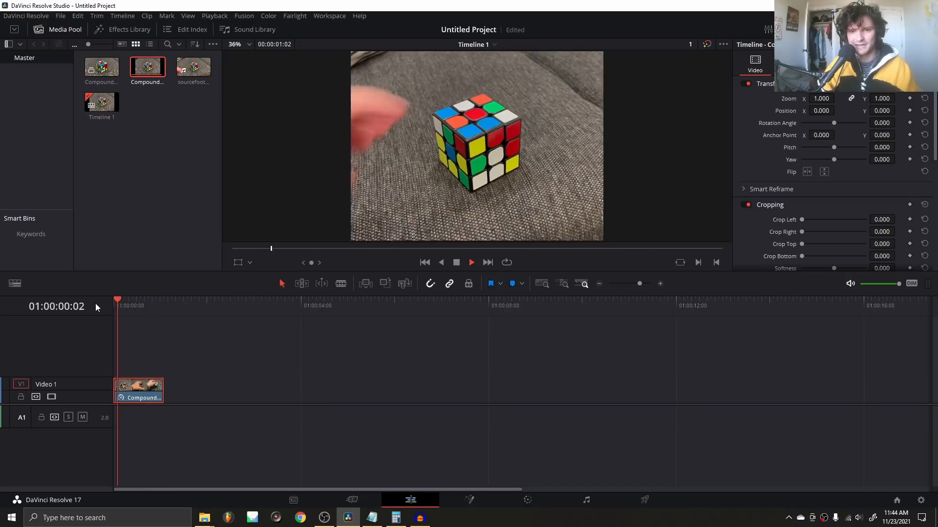
drag(123, 303, 104, 303)
key(space)
key(space)
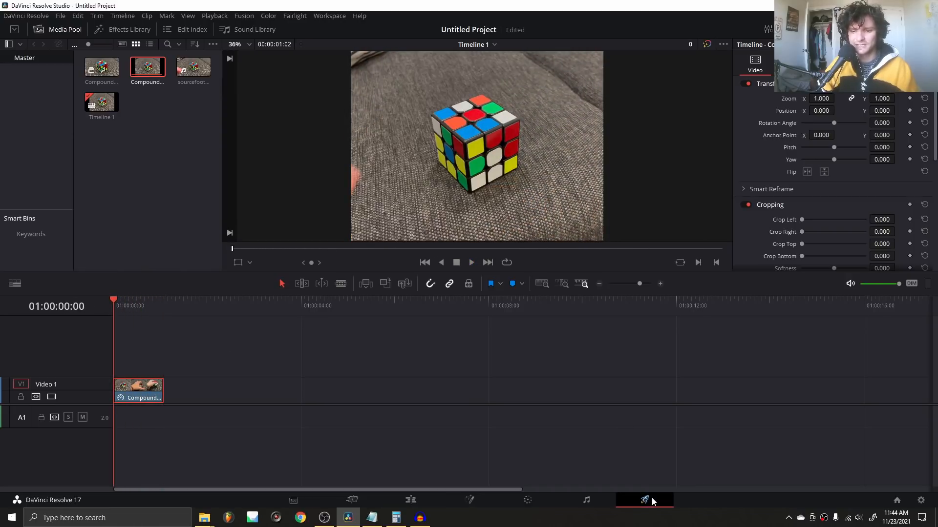
Set the export destination to the animationtut folder on the Desktop with the file name REFERENCE.
click(645, 500)
click(190, 128)
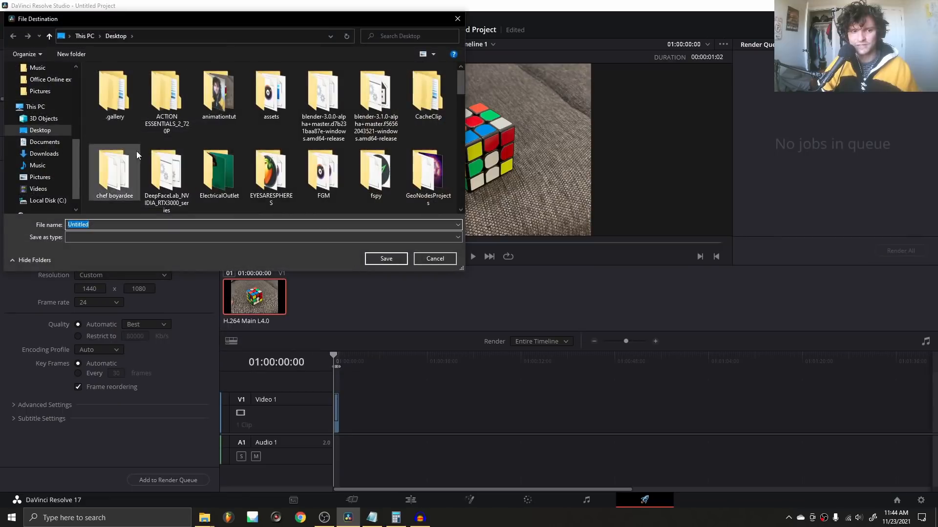
double_click(222, 107)
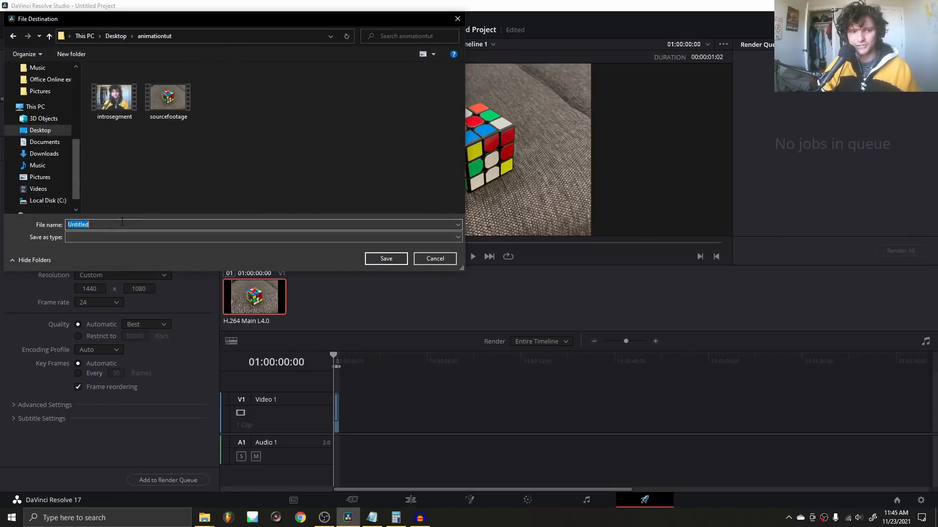
text(REFERENCE)
key(Return)
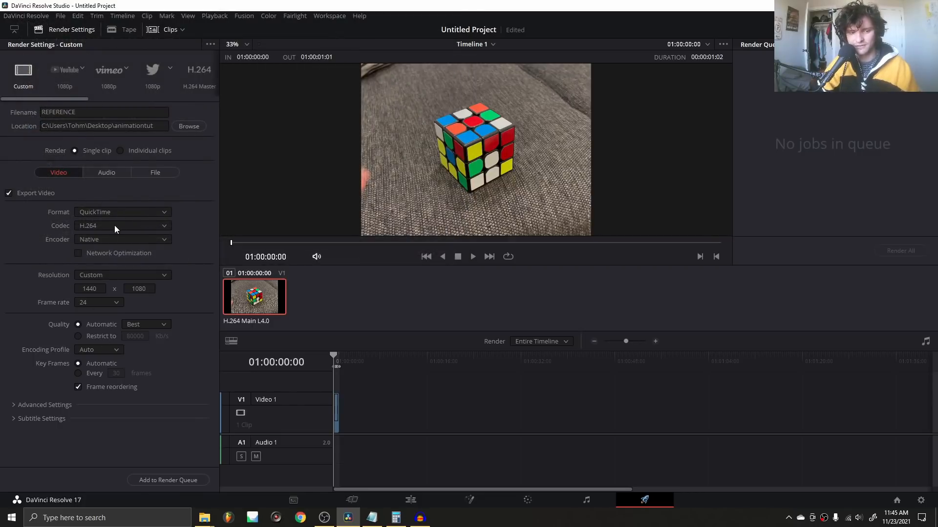
Review the video and audio export settings, add REFERENCE to the render queue and render it.
click(89, 289)
click(109, 174)
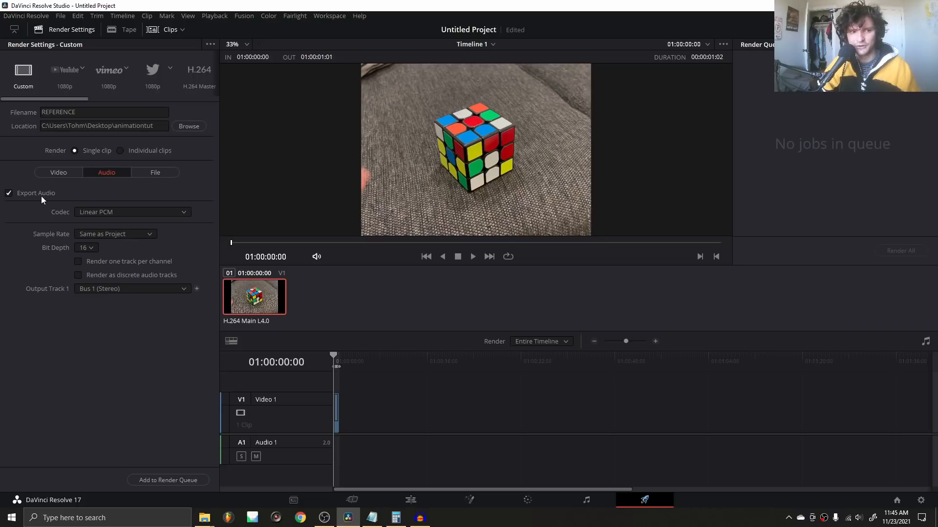
click(55, 173)
click(167, 480)
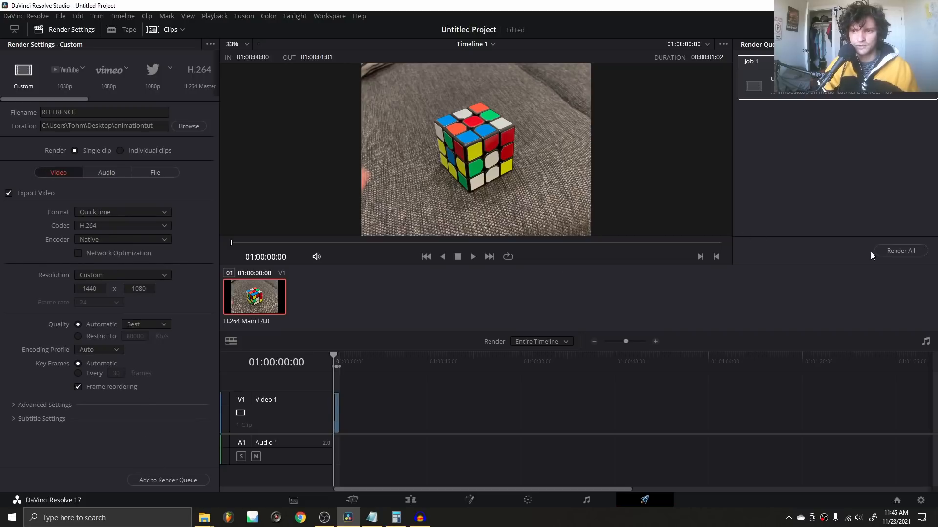
click(893, 247)
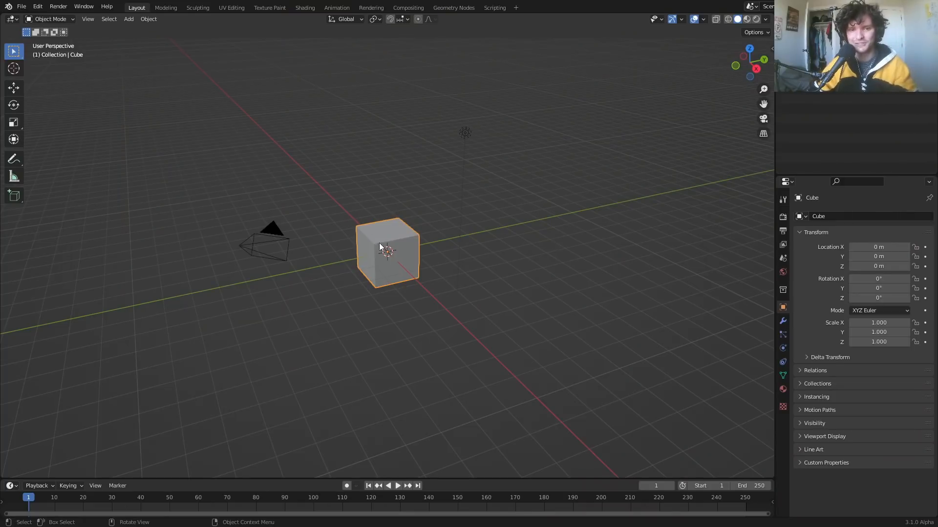
Switch to Blender and create a new file from the 2D Animation template.
scroll(378, 197, up, 2)
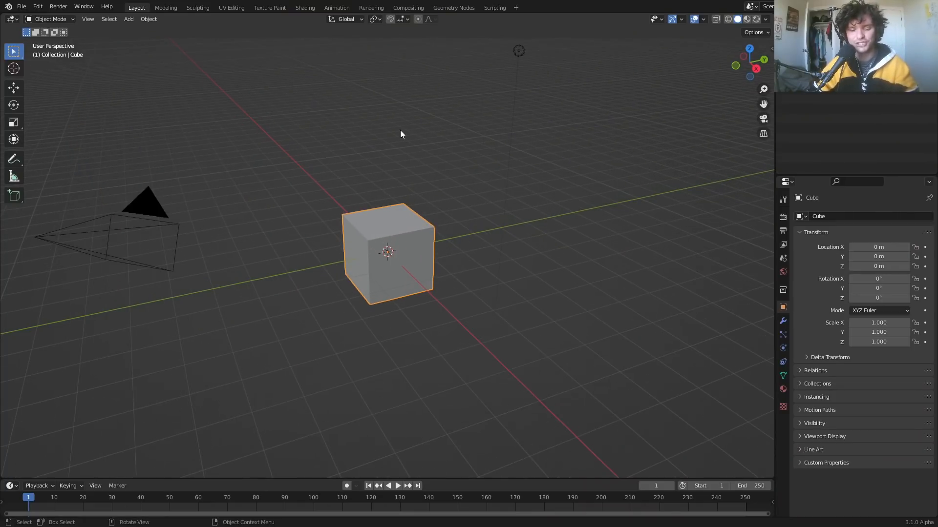
key(ctrl+n)
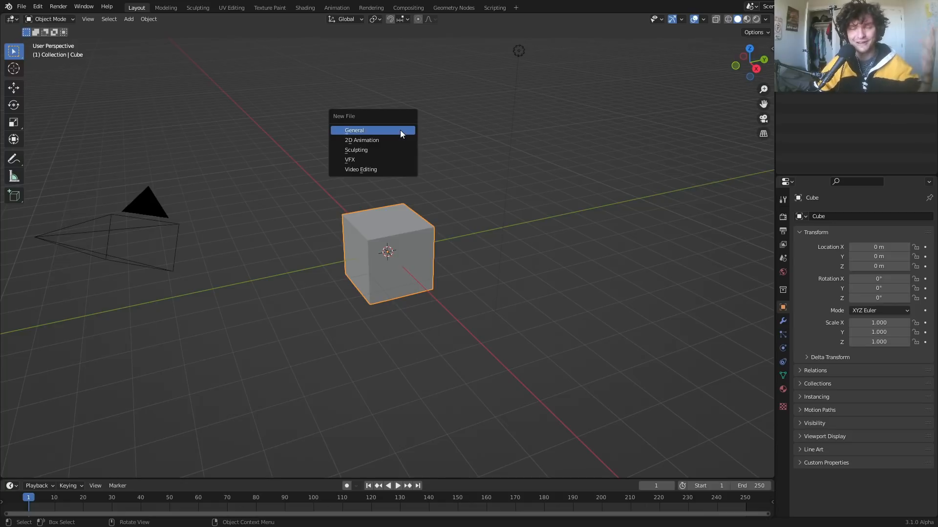
click(374, 141)
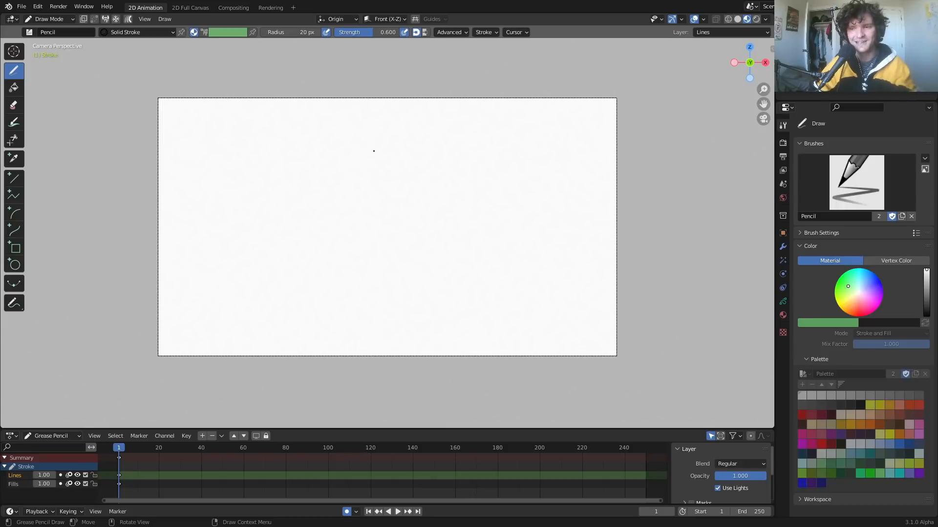
Scribble a test pencil line, undo it, and draw a looping freehand stroke near the middle of the canvas.
mouse_move(425, 156)
mouse_down()
mouse_move(313, 203)
mouse_move(425, 184)
mouse_move(464, 230)
mouse_move(444, 222)
mouse_up()
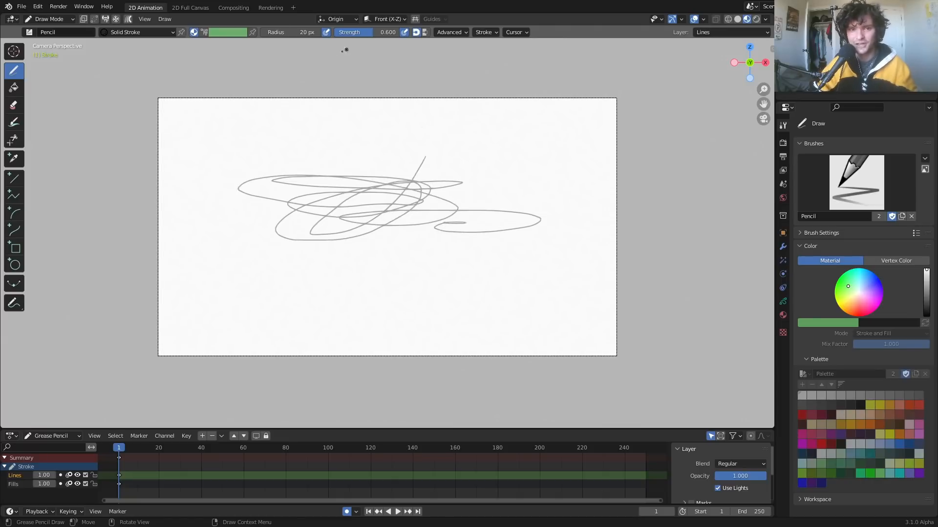
key(ctrl+z)
mouse_move(486, 171)
mouse_down()
mouse_move(394, 215)
mouse_move(345, 211)
mouse_up()
click(360, 178)
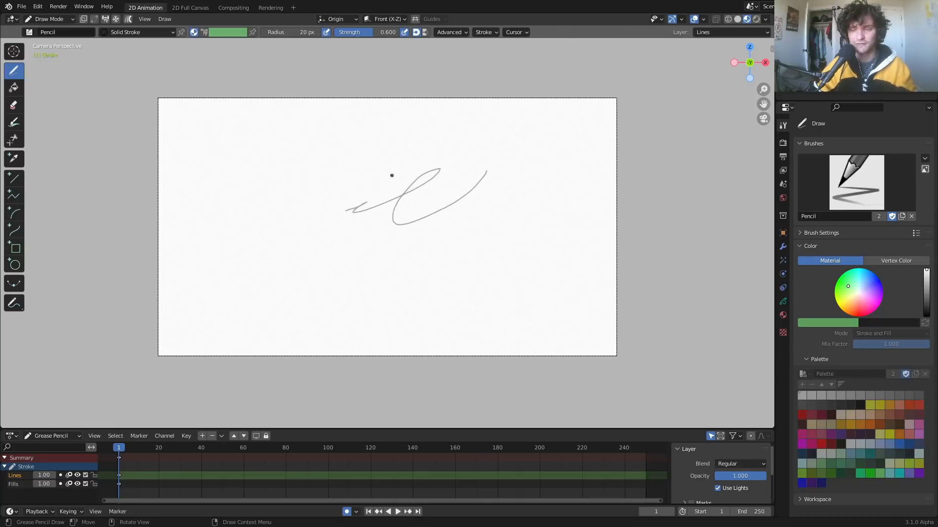
Return to Object Mode, select the camera and enable its background images.
click(48, 18)
click(48, 30)
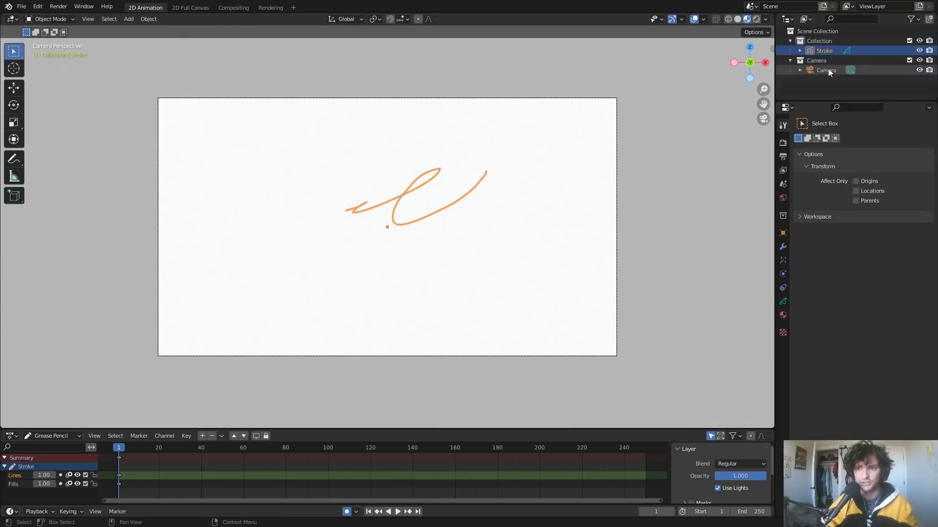
click(821, 72)
click(783, 273)
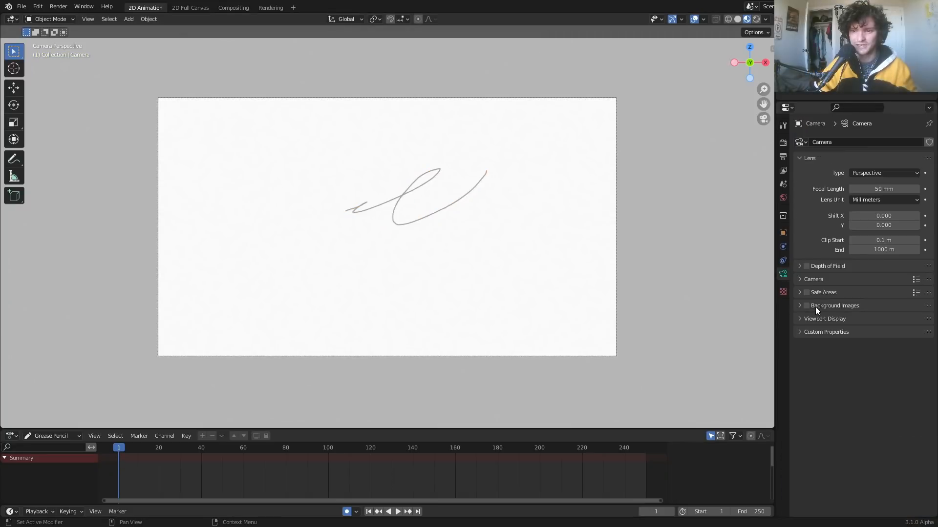
click(807, 306)
click(828, 306)
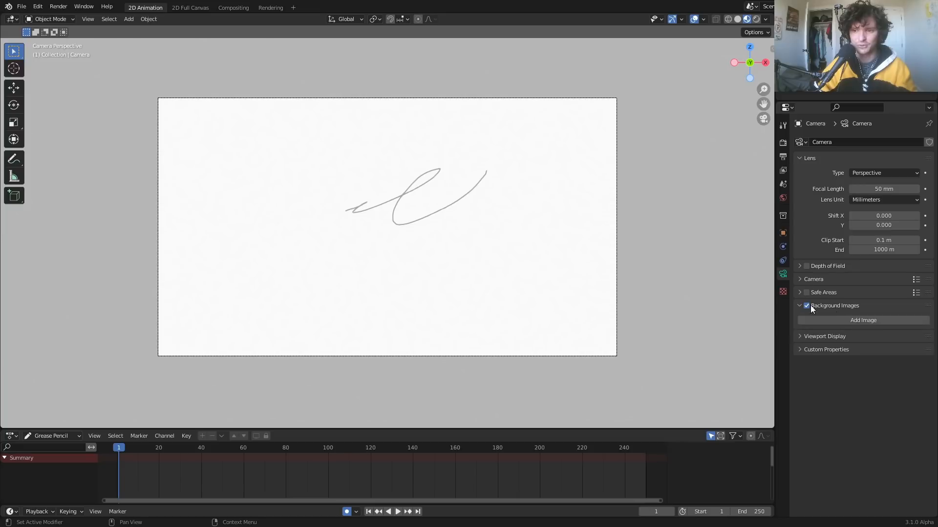
Add a Movie Clip background to the camera using REFERENCE.mov from the animationtut folder.
click(847, 322)
click(907, 348)
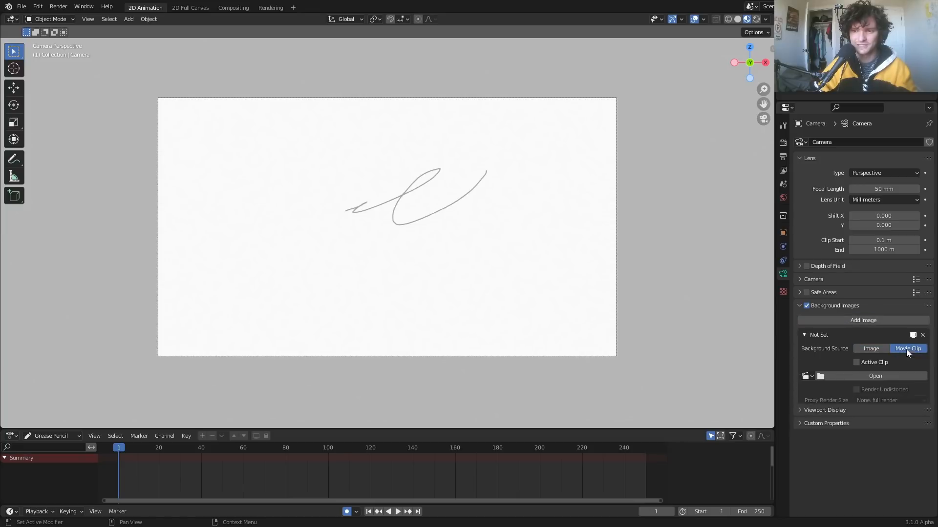
click(892, 377)
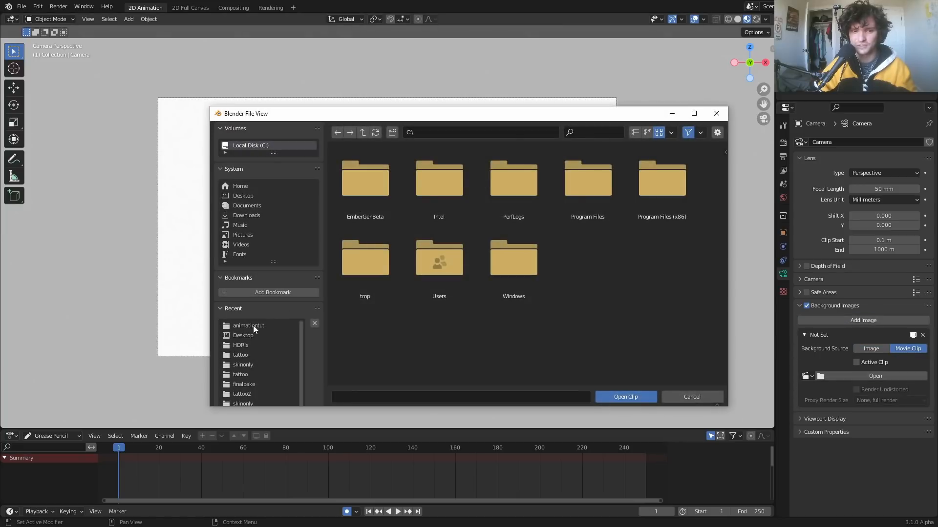
click(252, 325)
double_click(514, 177)
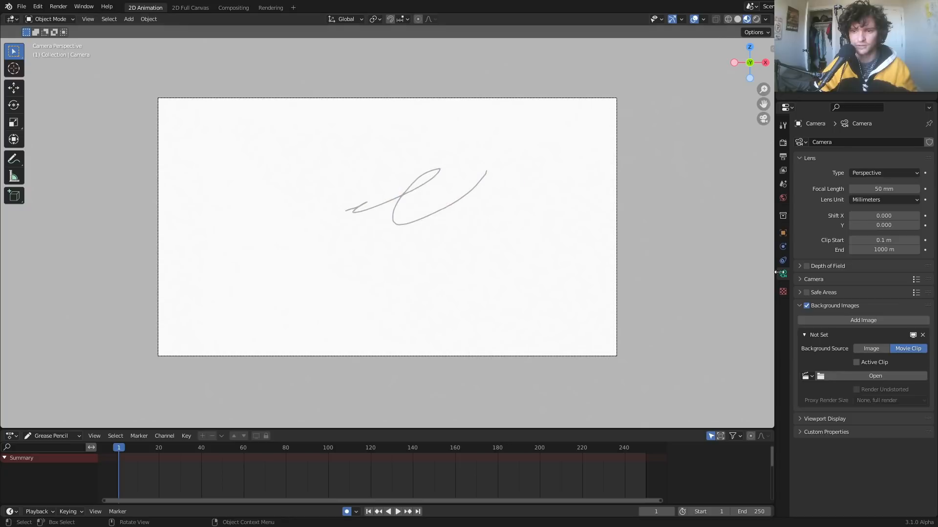
Set the reference clip's depth to Front and its opacity to 1.000.
click(900, 456)
drag(891, 444, 923, 445)
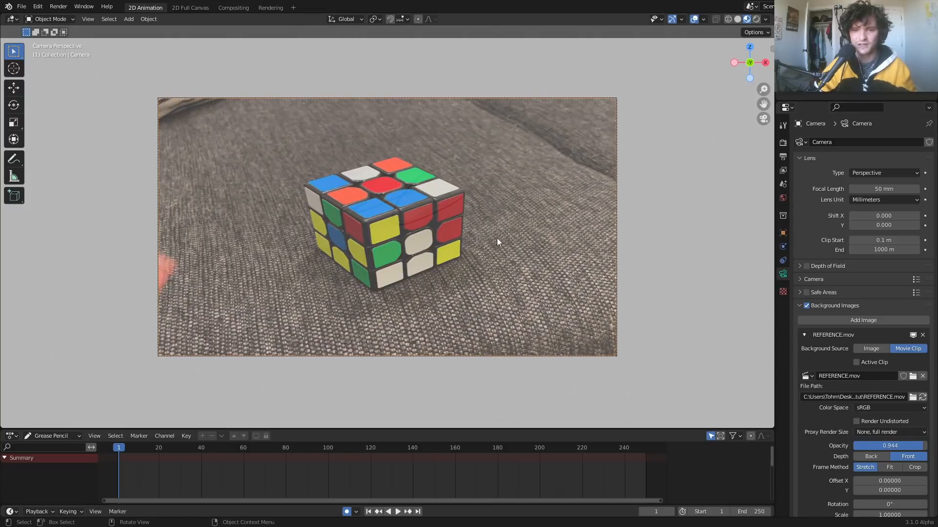
drag(917, 446, 926, 445)
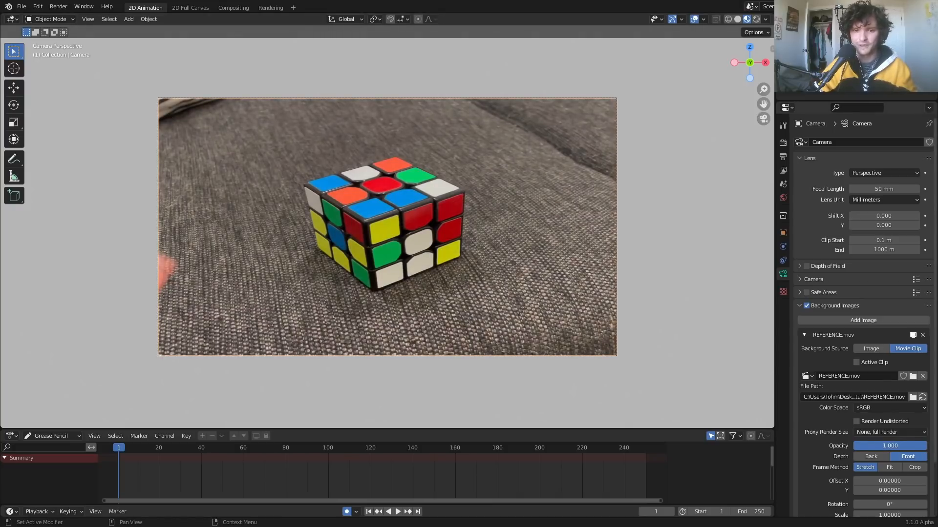
Compare the reference clip's Back and Front depths in camera view, keep Front, and reduce its opacity to 0.837.
middle_drag(455, 201, 410, 208)
click(763, 119)
click(880, 456)
click(908, 456)
mouse_move(898, 444)
mouse_down()
mouse_move(870, 445)
mouse_move(886, 445)
mouse_up()
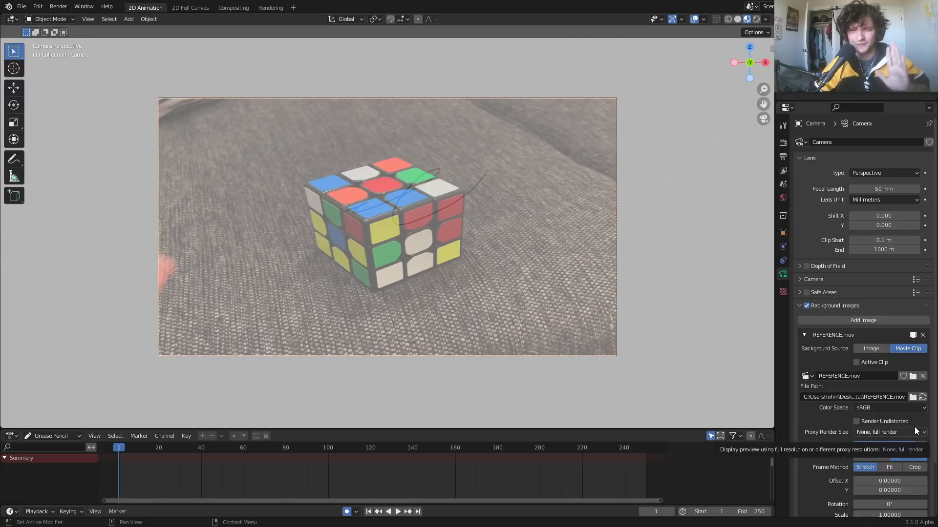
Set the output's horizontal resolution to 1440 px to match the reference clip.
click(782, 156)
click(875, 154)
text(1440)
key(Return)
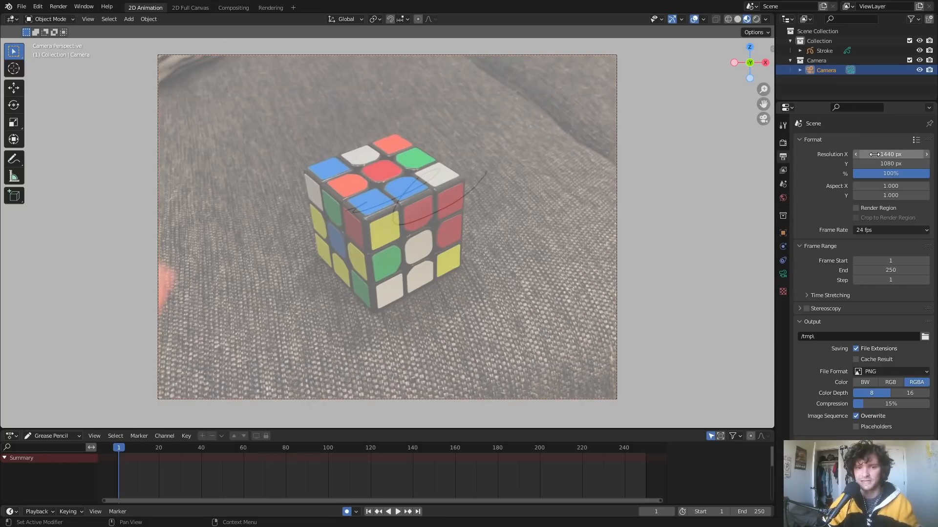
Hide the camera's background images and draw another freehand scribble on the Stroke object in Draw Mode.
click(784, 275)
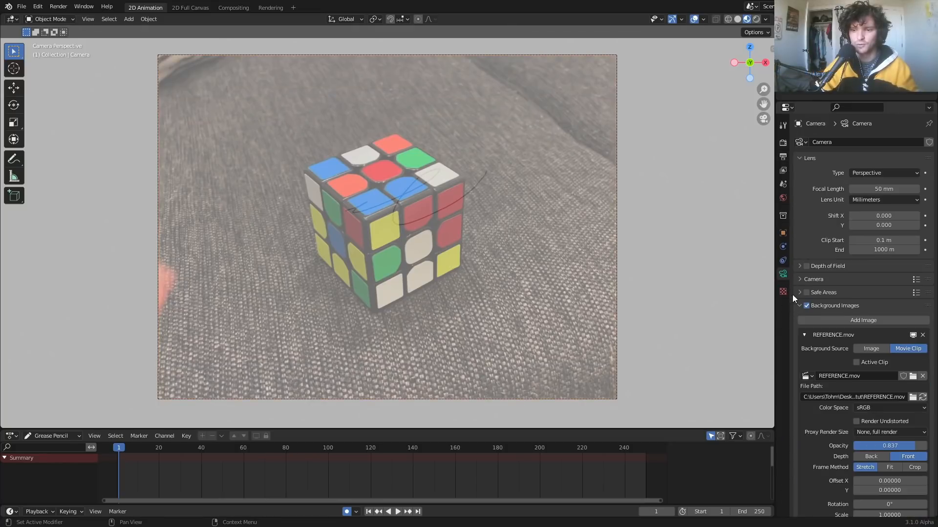
click(806, 305)
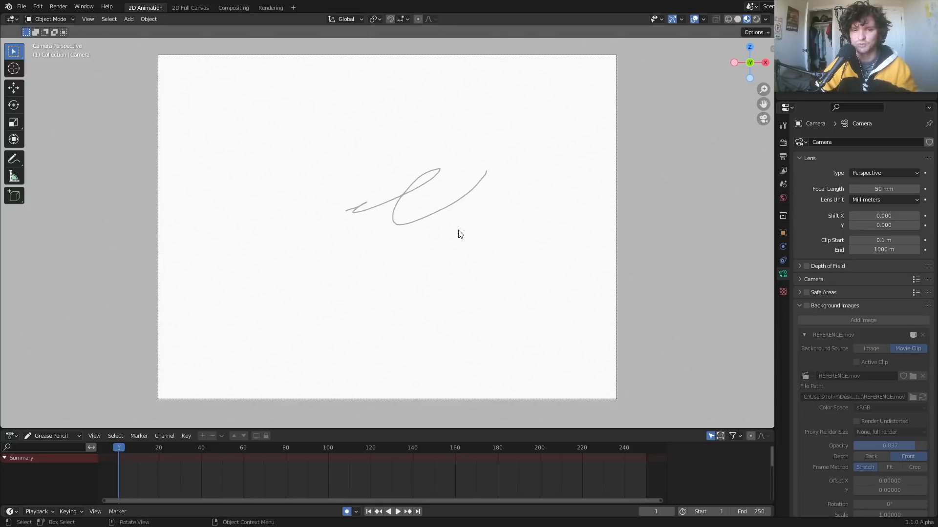
click(812, 53)
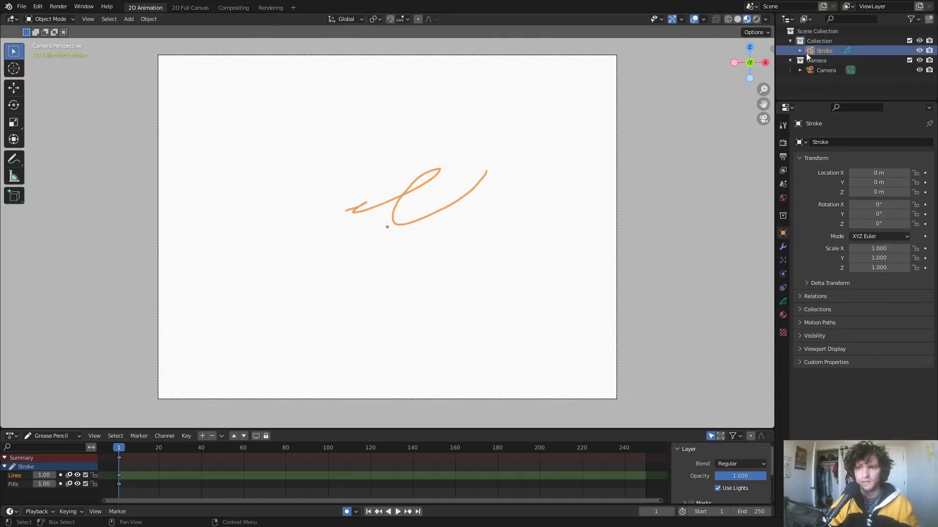
click(50, 19)
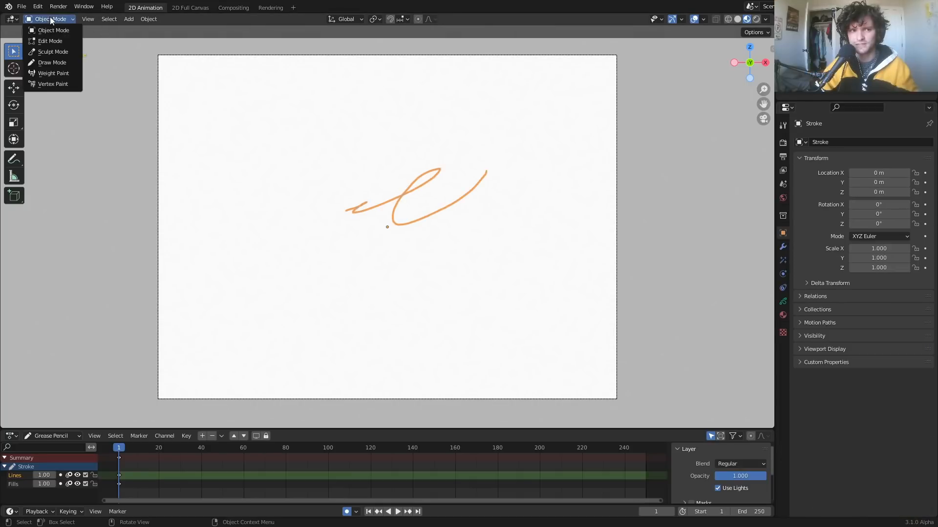
click(51, 61)
mouse_move(297, 143)
mouse_down()
mouse_move(297, 270)
mouse_move(391, 146)
mouse_move(340, 148)
mouse_up()
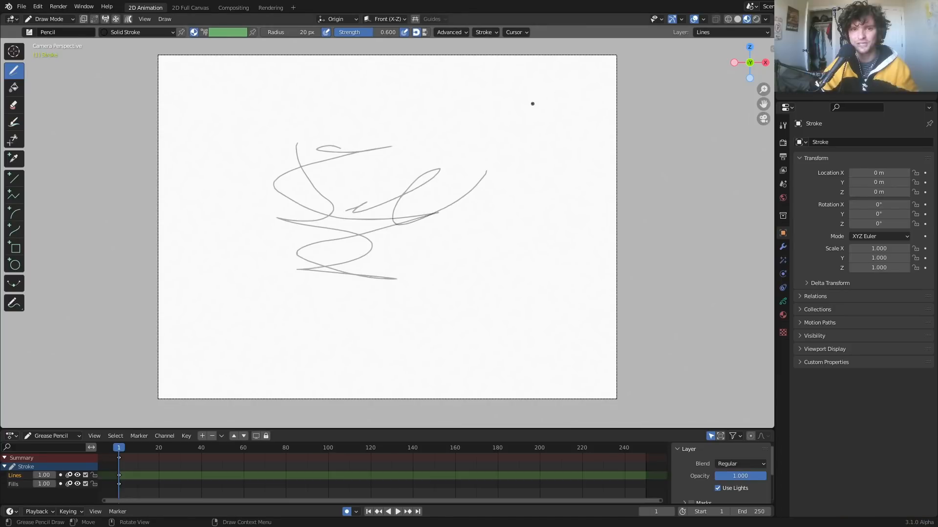
Examine how the flat strokes sit in 3D space relative to the camera.
mouse_move(508, 129)
middle_down()
mouse_move(433, 167)
mouse_move(404, 168)
middle_up()
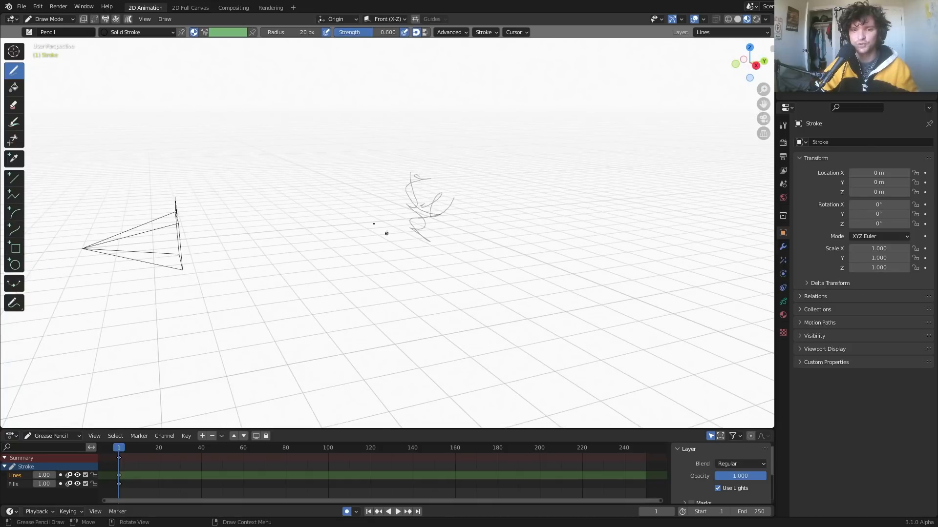
mouse_move(468, 176)
middle_down()
mouse_move(429, 207)
mouse_move(464, 208)
middle_up()
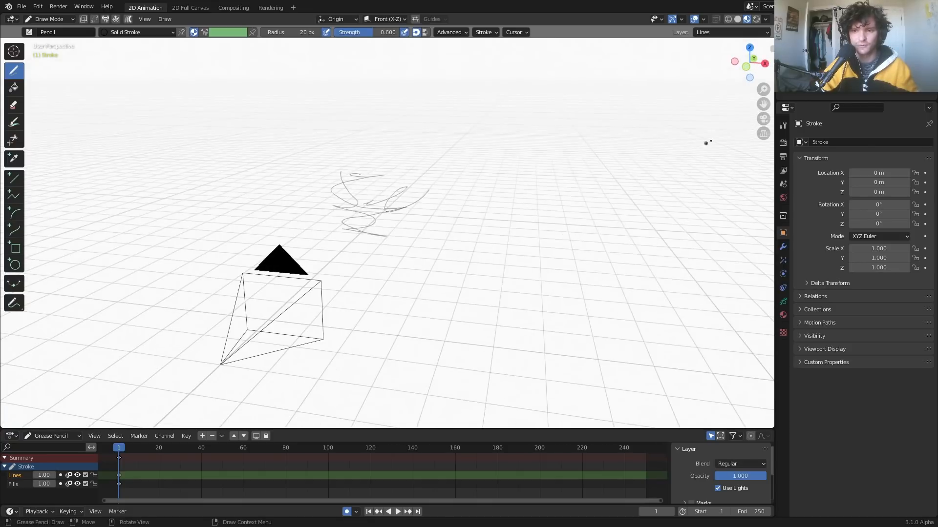
click(763, 122)
click(763, 121)
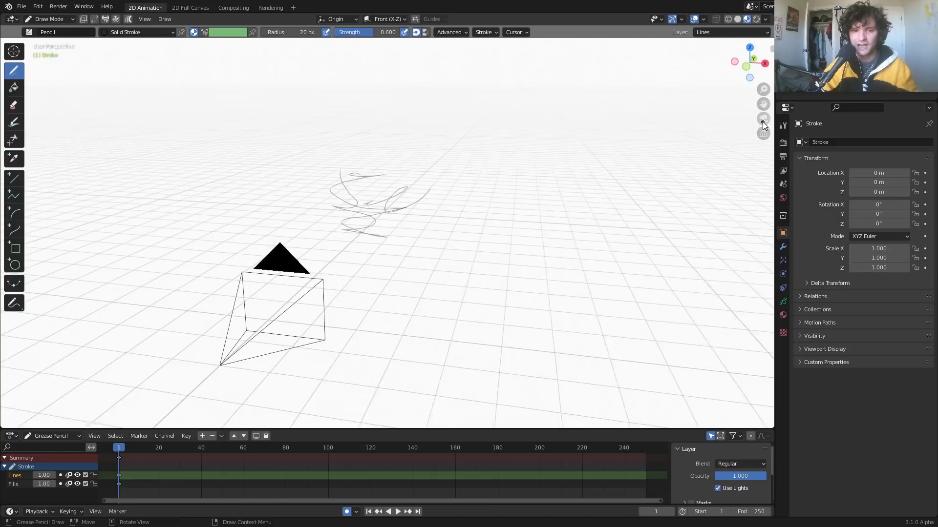
middle_drag(499, 184, 480, 199)
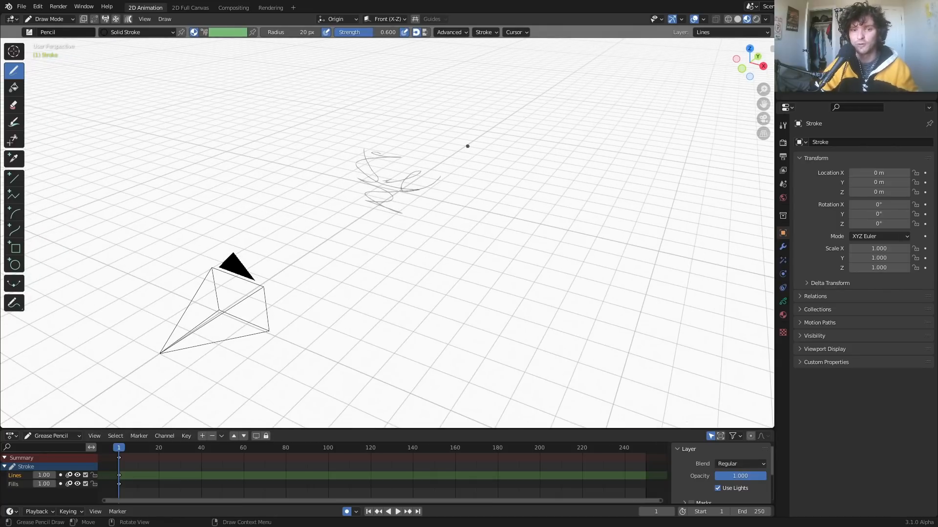
mouse_move(431, 160)
middle_down()
mouse_move(379, 176)
mouse_move(511, 99)
middle_up()
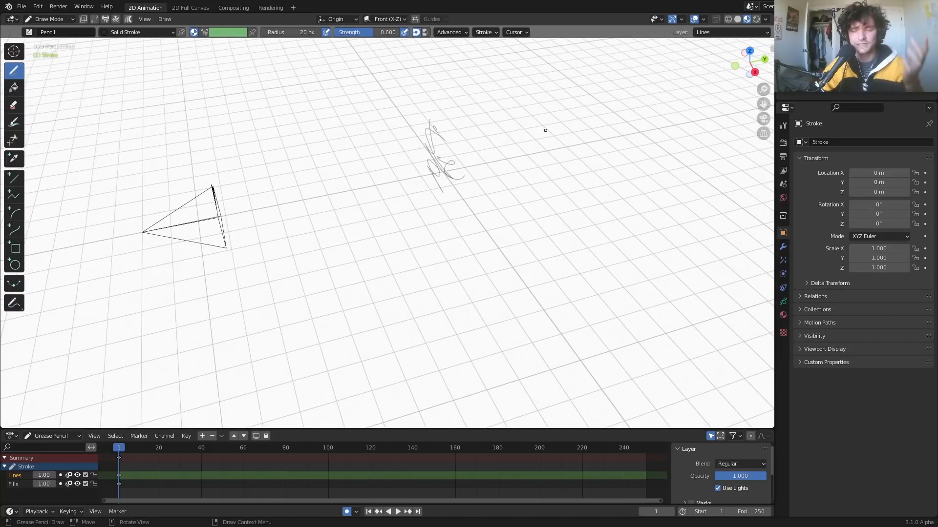
Return to Object Mode and add a mesh plane at the world origin.
click(49, 19)
click(49, 28)
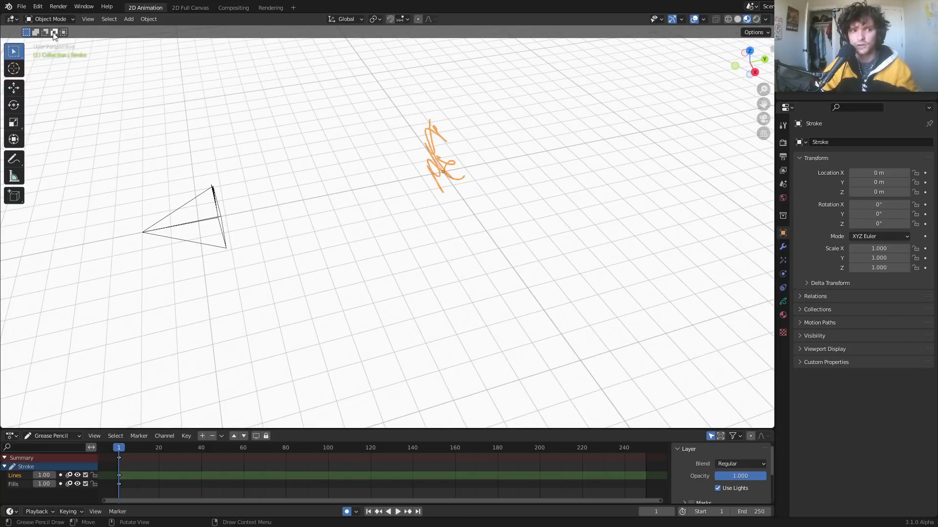
key(shift+a)
click(437, 128)
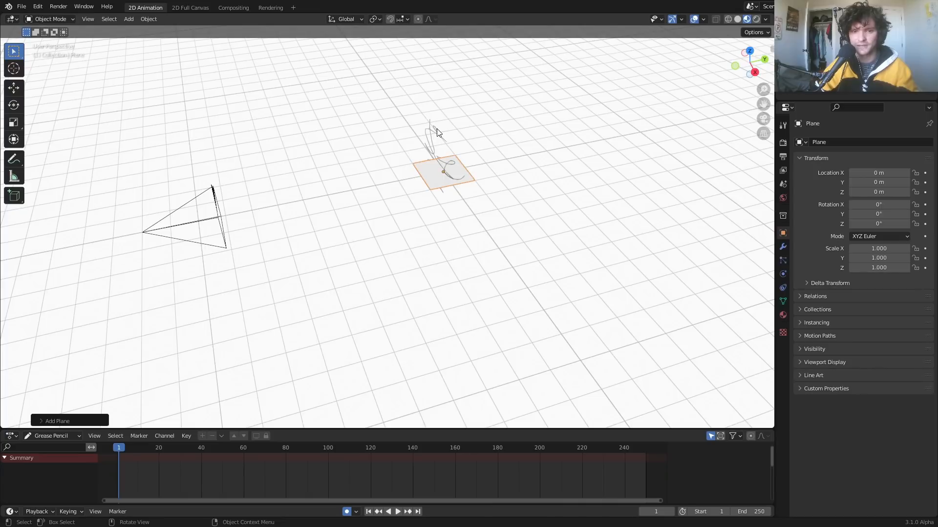
Rotate the plane 90° about the X axis so it stands upright.
key(r)
key(x)
key(9)
key(0)
key(Return)
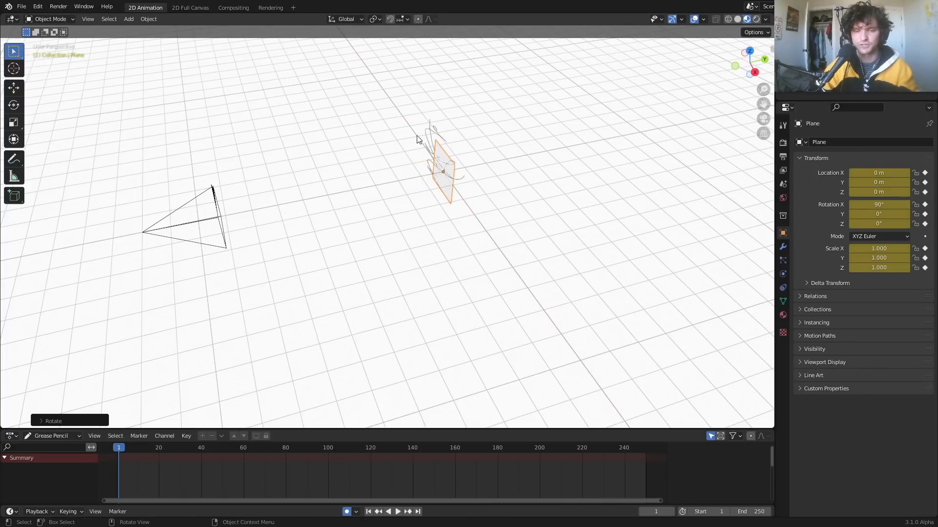
Scale the plane up by about 9.25 and move it about 4.08 m along Y, behind the strokes.
key(s)
click(727, 114)
key(g)
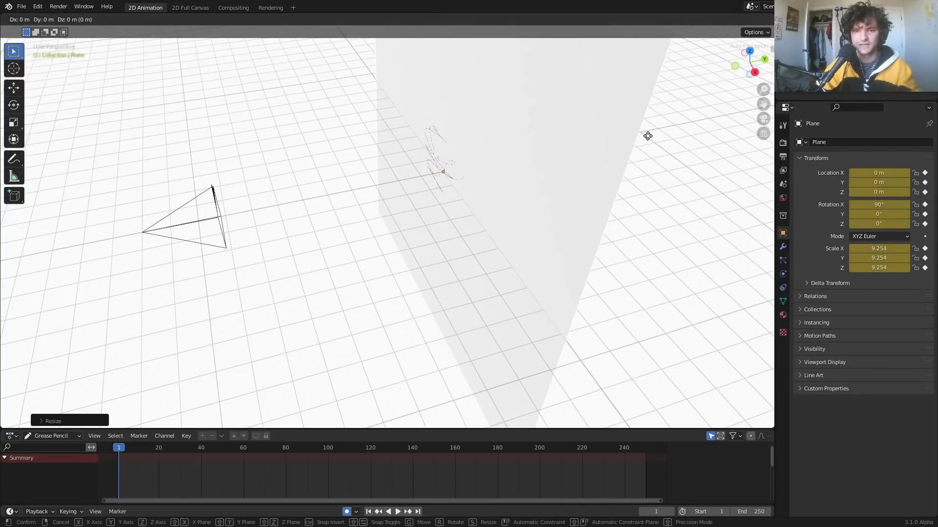
key(y)
click(592, 160)
middle_drag(590, 157, 611, 143)
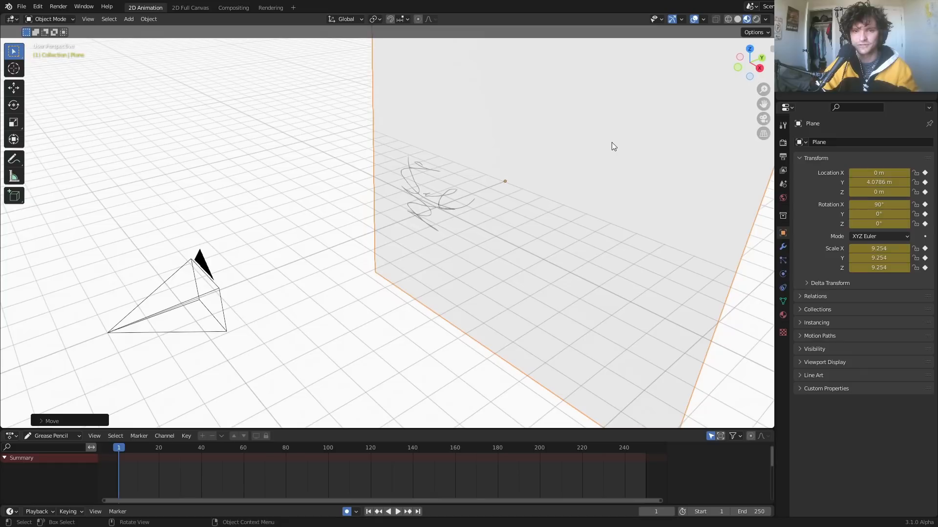
Rename the plane object as bg.
click(446, 189)
click(490, 155)
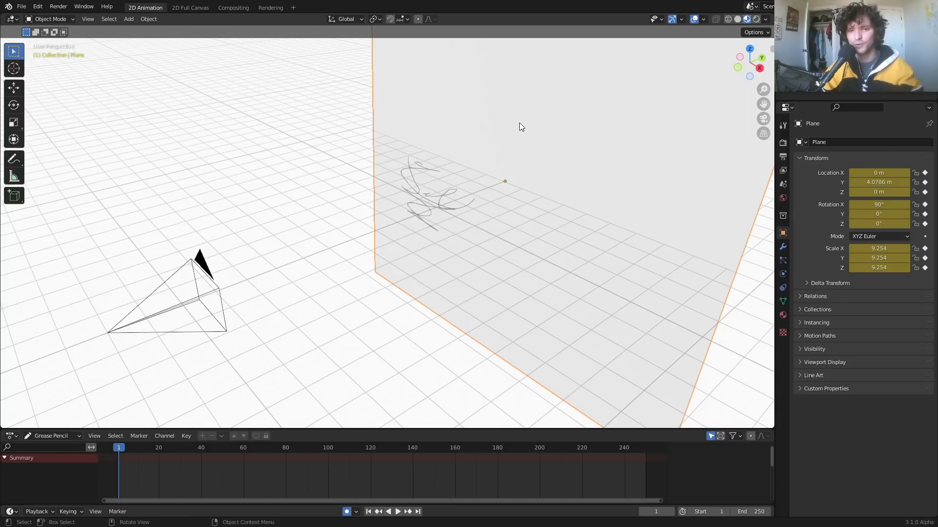
double_click(830, 50)
text(bg)
key(Return)
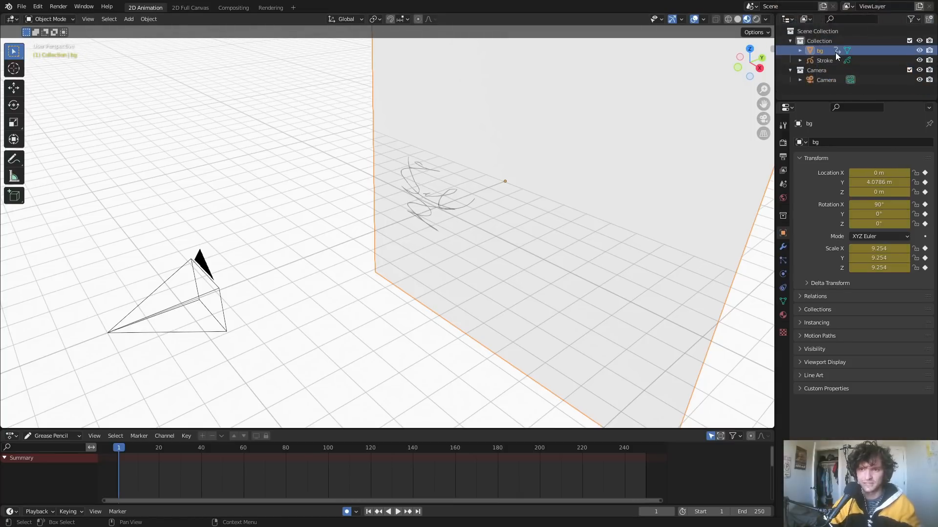
Split the 3D viewport vertically, turn the new area into a Shader Editor without its sidebar, and widen it slightly.
drag(771, 21, 567, 21)
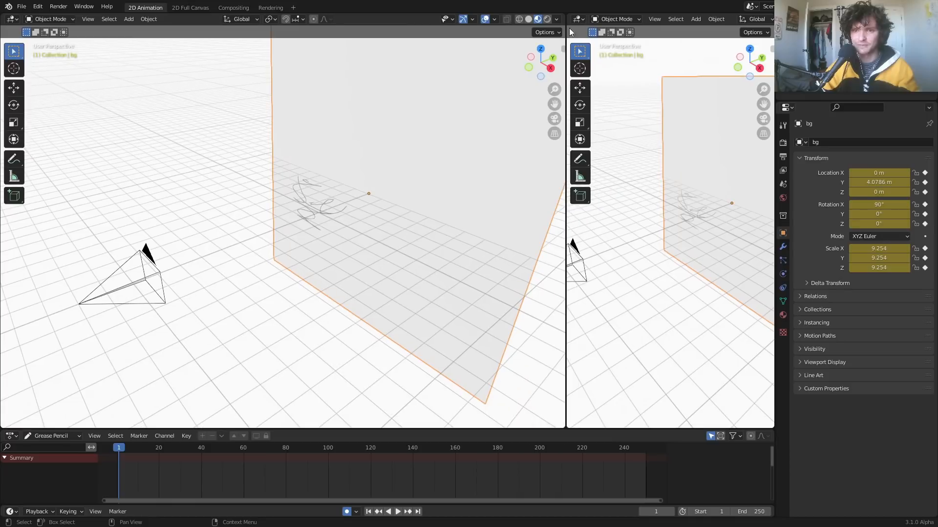
click(577, 19)
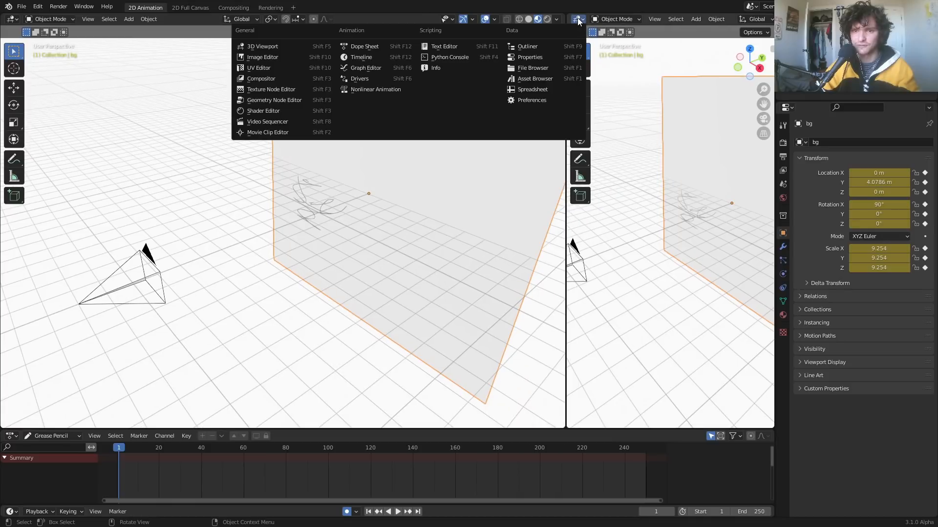
click(251, 109)
key(n)
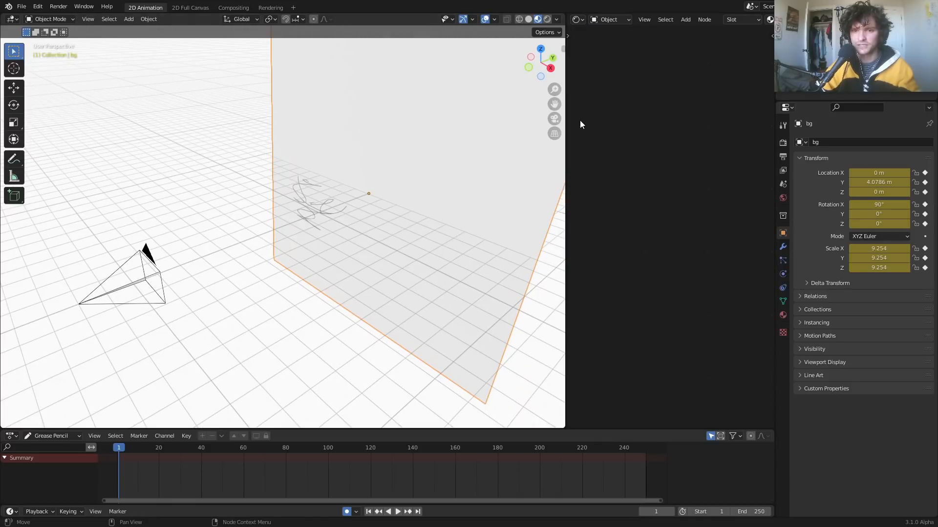
drag(565, 130, 547, 130)
scroll(734, 16, down, 5)
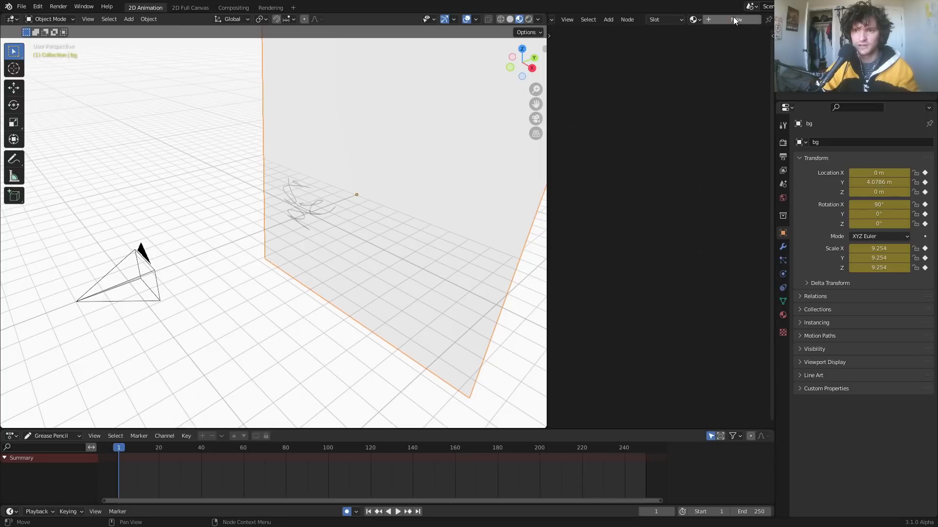
Create a new material on the bg plane and name it bg.
click(703, 20)
click(721, 19)
text(bg)
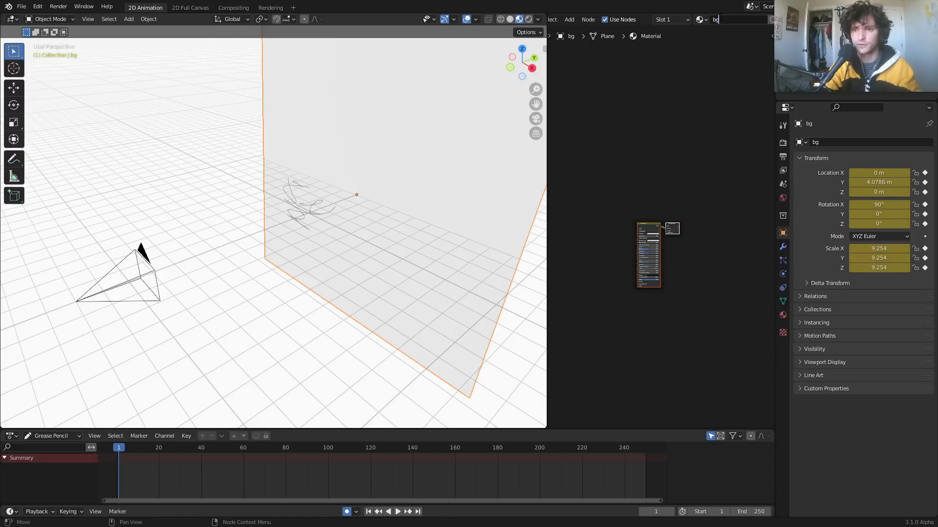
key(Return)
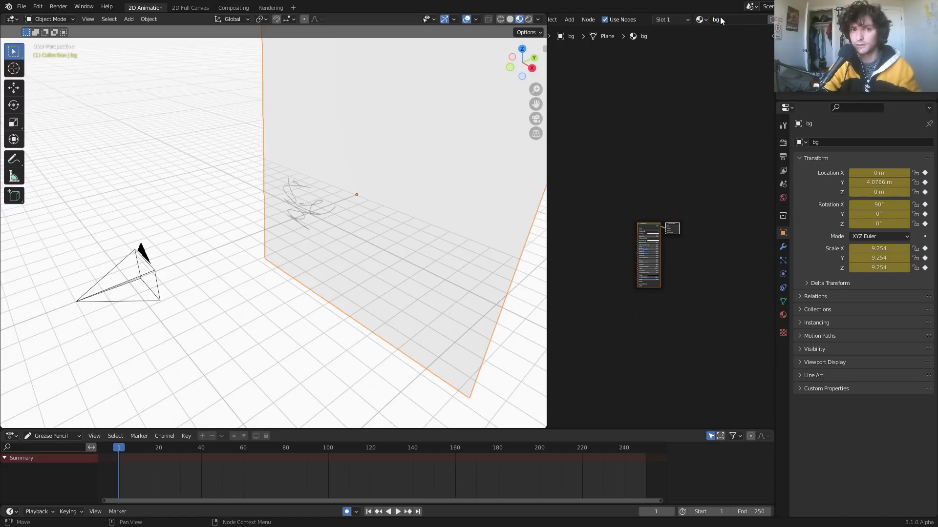
Replace the Principled BSDF node with an Image Texture node whose Color feeds the Material Output's Surface.
scroll(678, 185, up, 6)
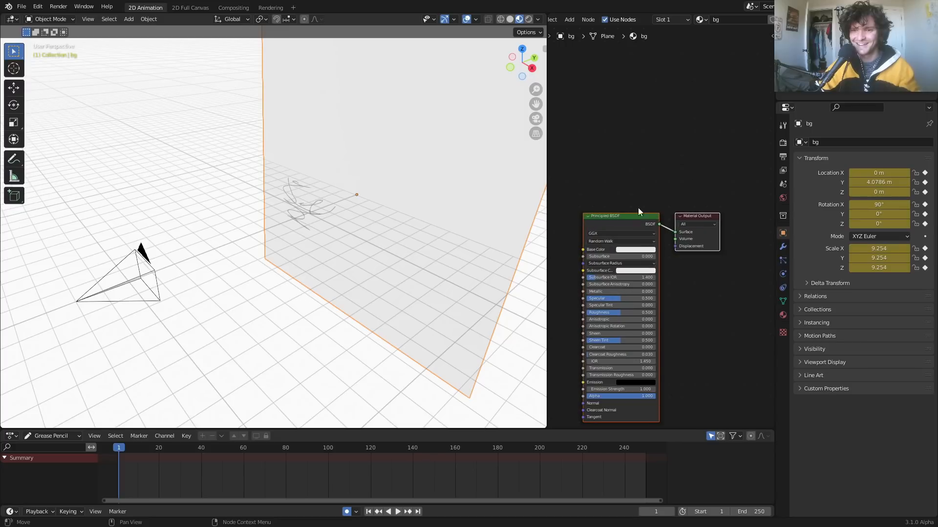
key(x)
key(shift+a)
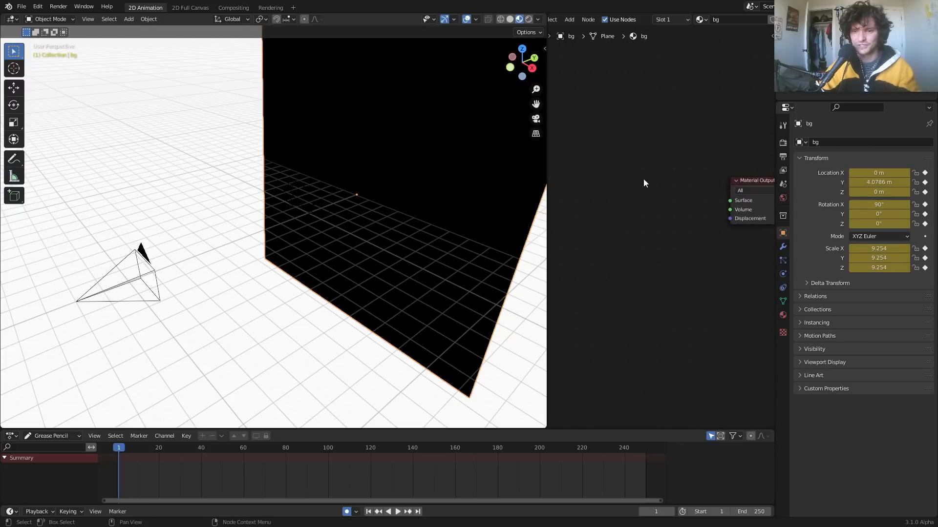
click(640, 187)
text(im)
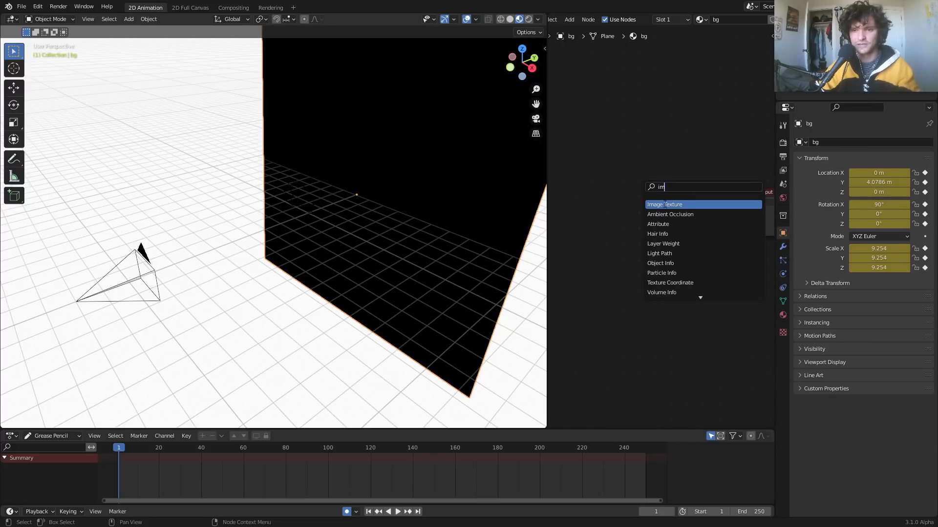
click(664, 205)
drag(692, 203, 728, 212)
Load REFERENCE.mov from the animationtut folder into the Image Texture node.
click(668, 221)
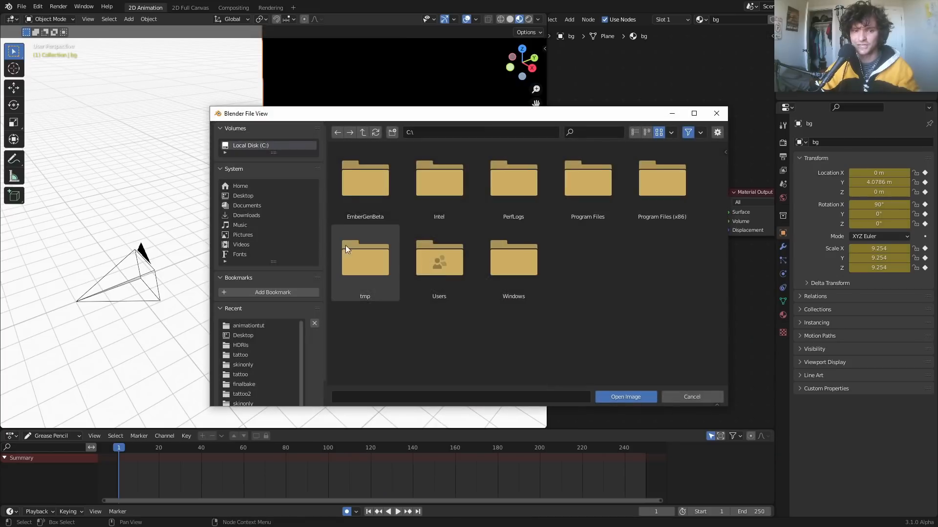
click(256, 325)
double_click(502, 206)
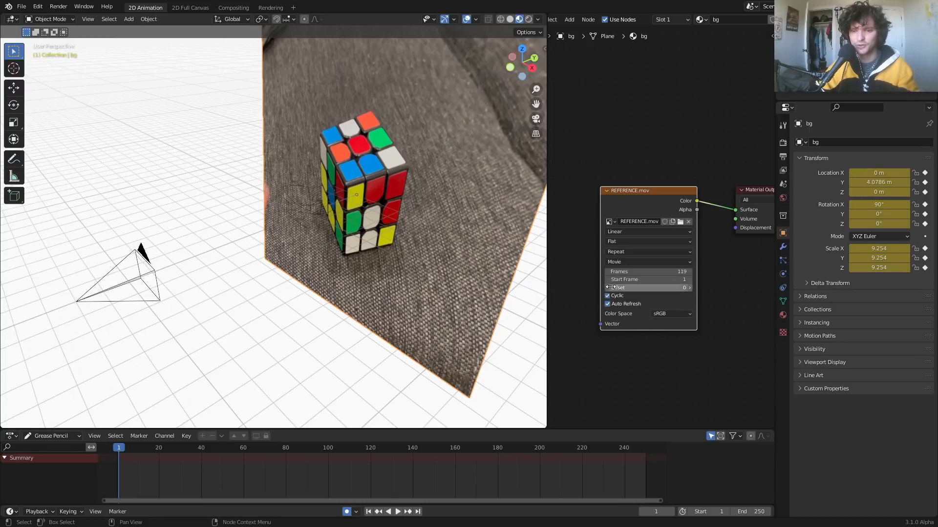
Add a Texture Coordinate node, remove the Mapping node, and feed the Window coordinates into the image texture's Vector input.
middle_drag(629, 220, 680, 211)
key(ctrl+t)
key(KP_Decimal)
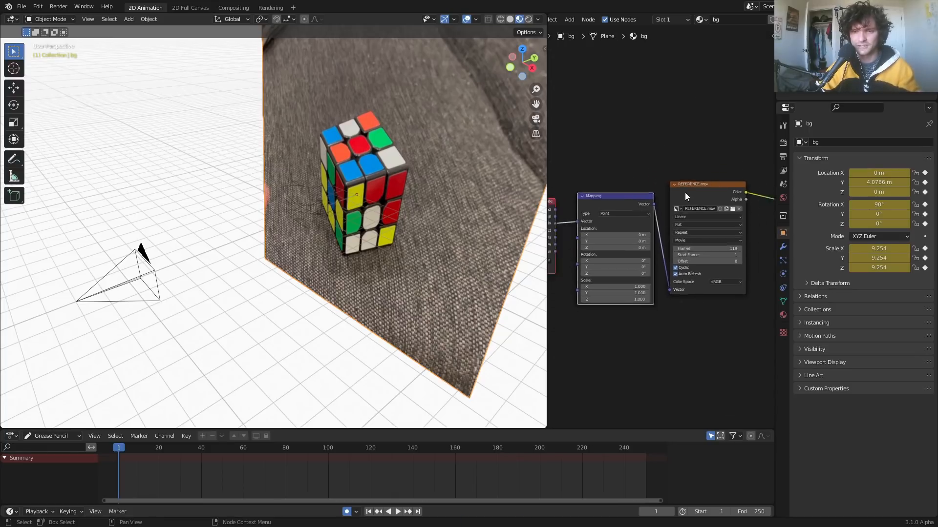
middle_drag(573, 205, 614, 196)
scroll(664, 196, up, 1)
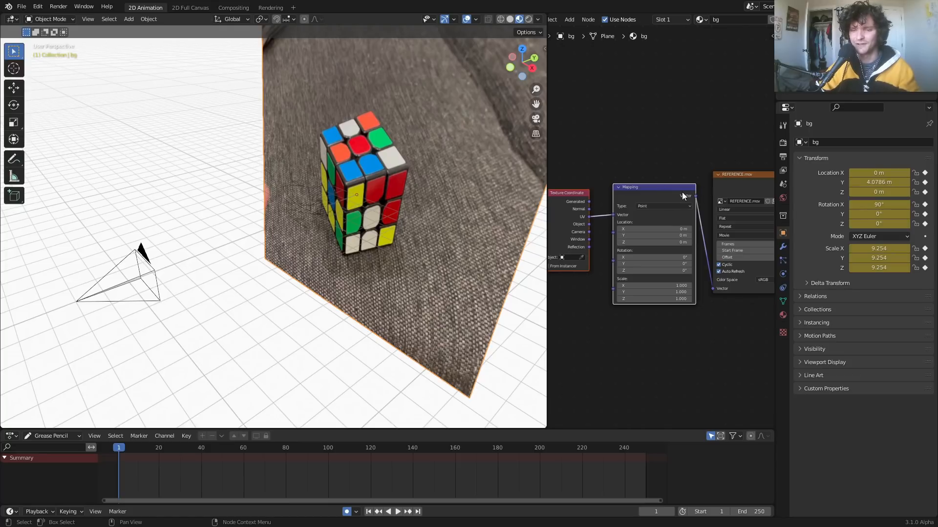
key(ctrl+x)
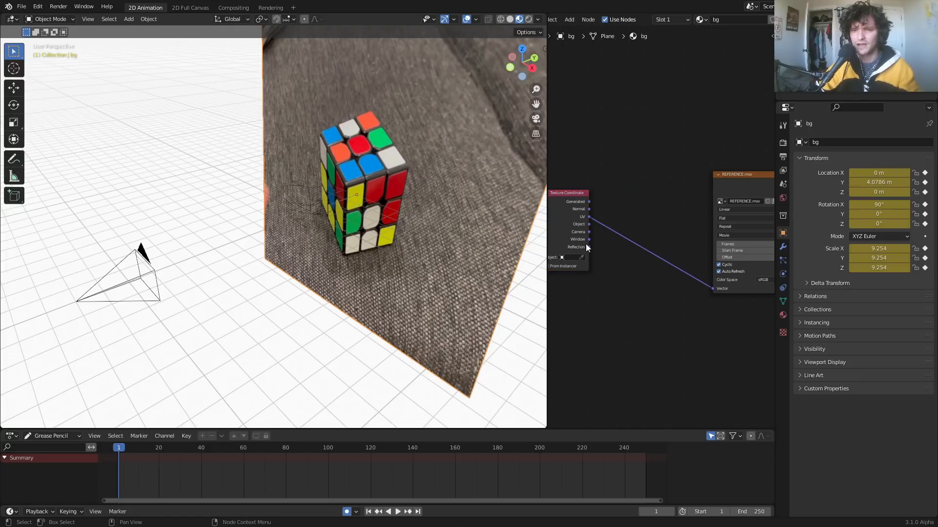
drag(589, 240, 712, 288)
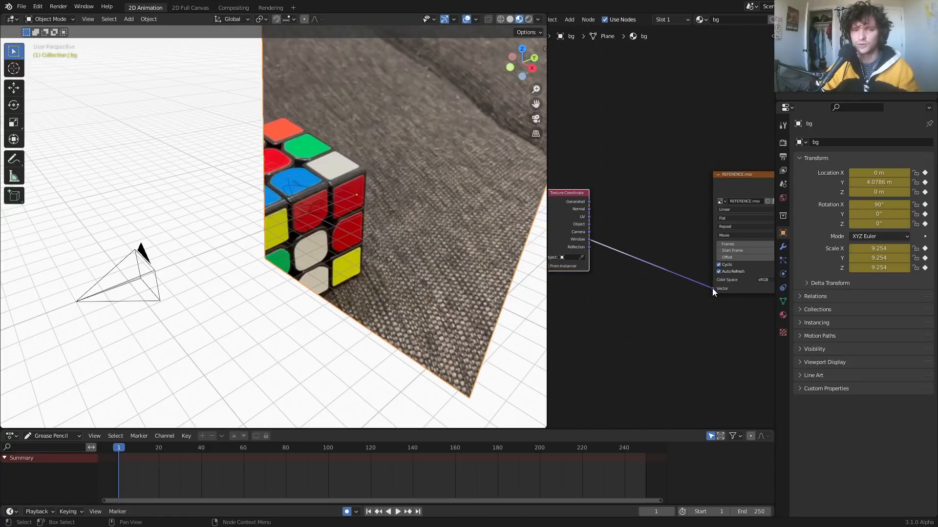
Look through the camera, set the image texture's extension to Clip, and fit the camera frame in the view.
middle_drag(369, 206, 389, 181)
click(536, 119)
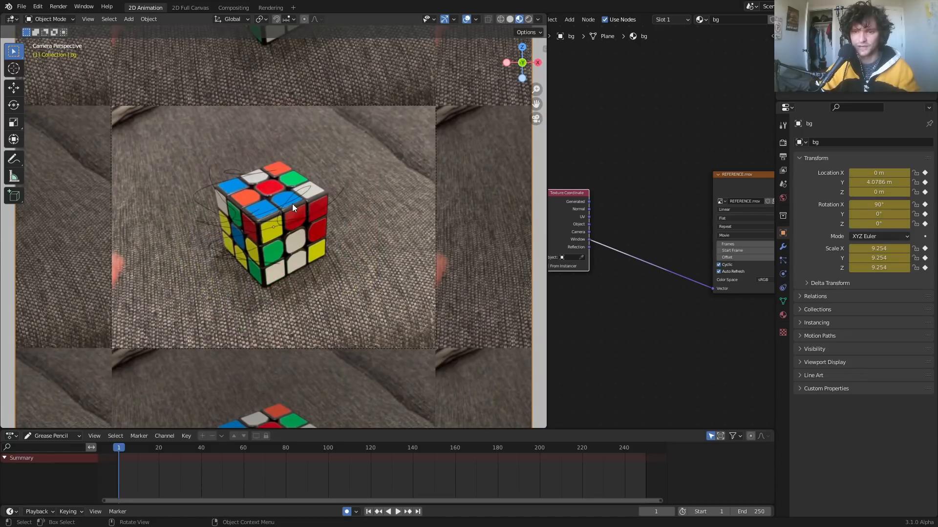
click(727, 226)
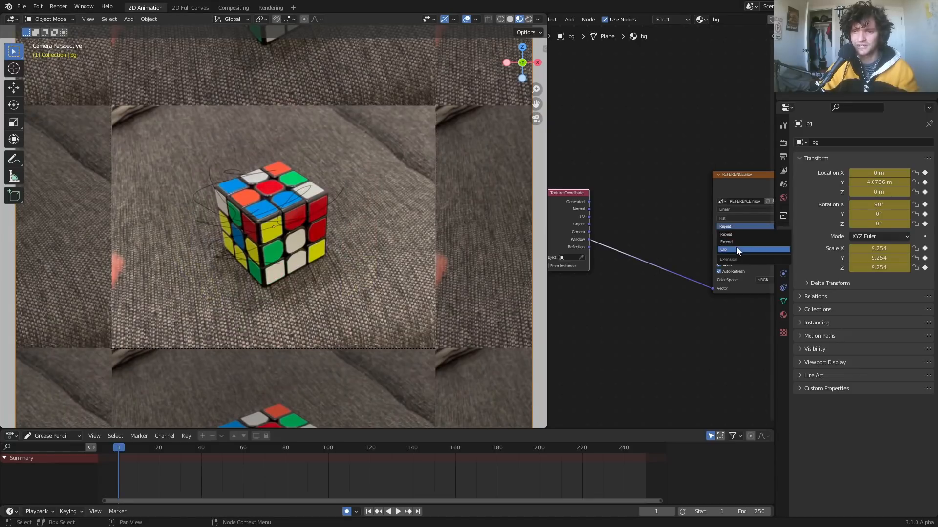
click(737, 247)
drag(738, 192, 699, 193)
key(Home)
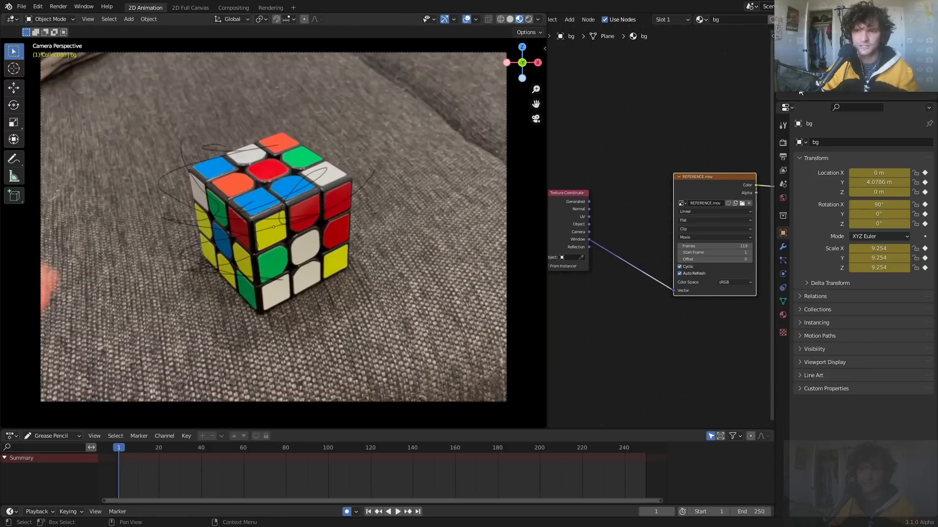
Insert a color Mix node between the bg material's image texture and Material Output.
click(824, 57)
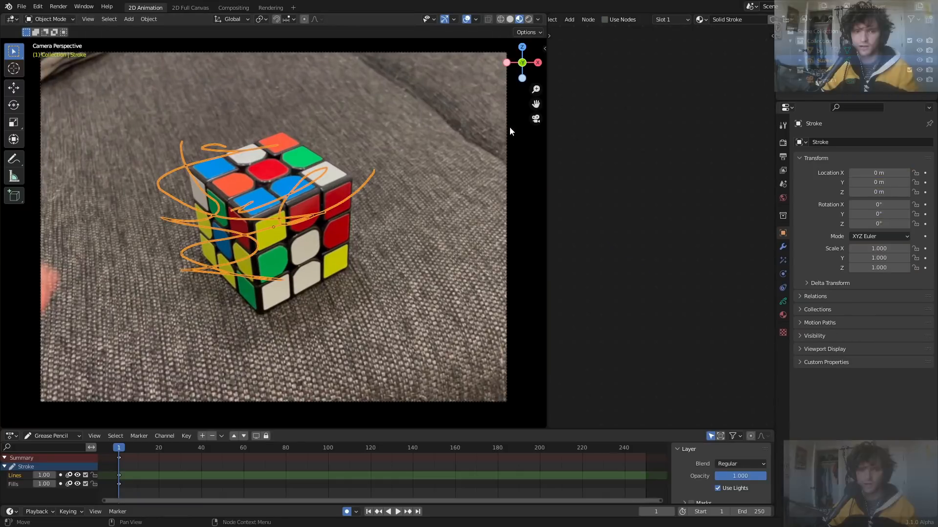
click(383, 195)
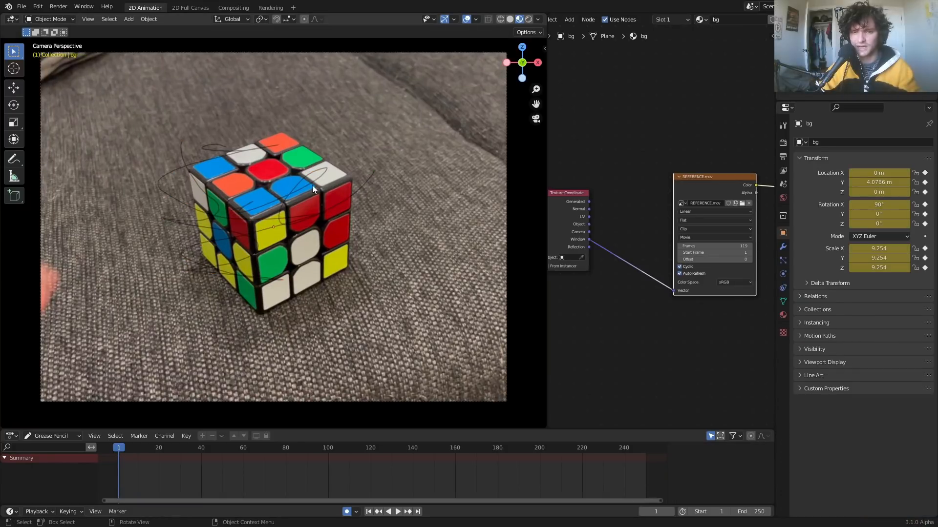
drag(694, 191, 658, 198)
middle_drag(665, 195, 550, 218)
scroll(615, 205, up, 3)
key(shift+a)
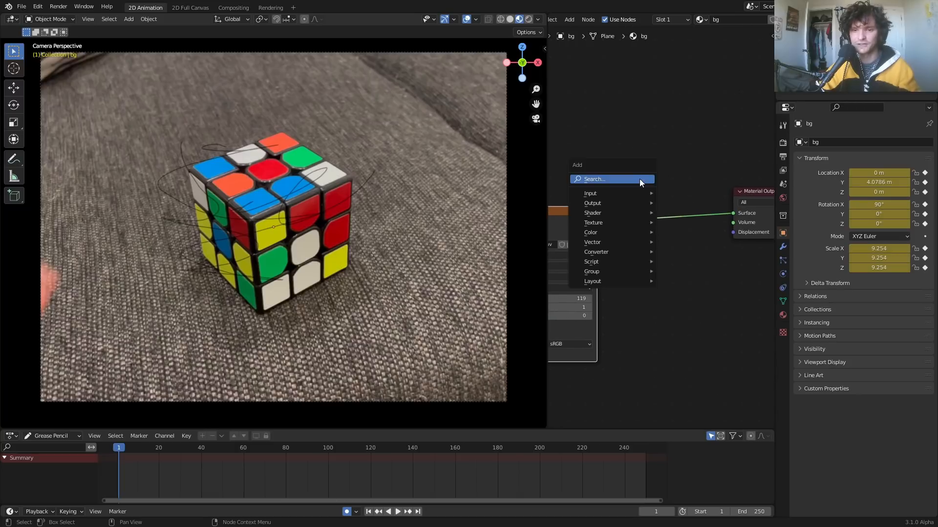
text(mi)
key(Return)
click(670, 209)
middle_drag(565, 232, 620, 215)
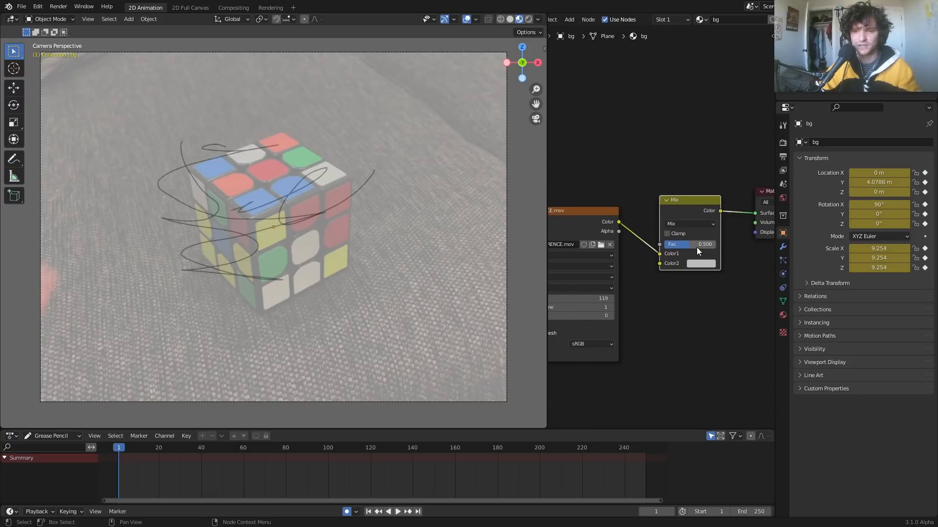
Lower the Mix node's factor to 0.258, try a different Color2, and check the strokes' legibility over the footage.
mouse_move(691, 244)
mouse_down()
mouse_move(664, 244)
mouse_move(677, 244)
mouse_up()
click(695, 263)
drag(725, 195, 706, 148)
key(ctrl+z)
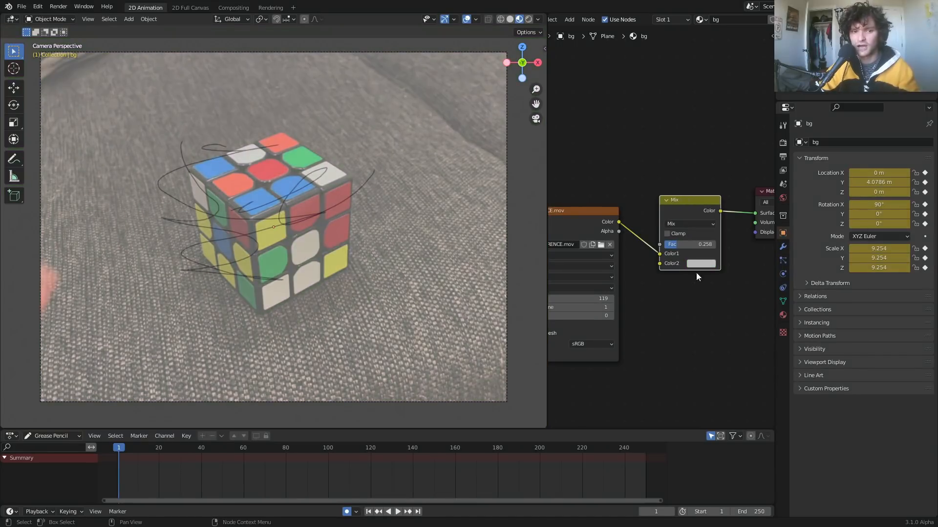
scroll(230, 189, up, 6)
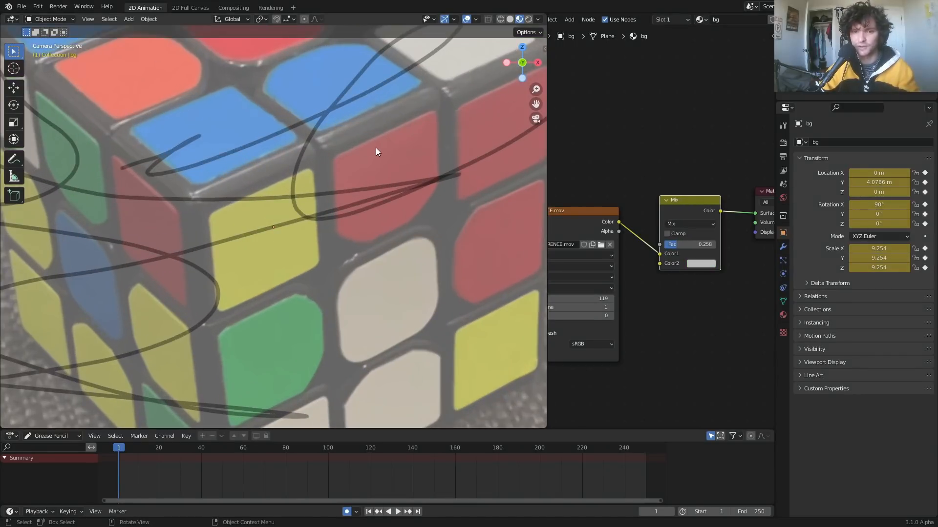
scroll(371, 150, down, 6)
Try a Bright/Contrast node with contrast 0.190 in place of the Mix node, and remove it while keeping the link.
key(ctrl+x)
key(shift+a)
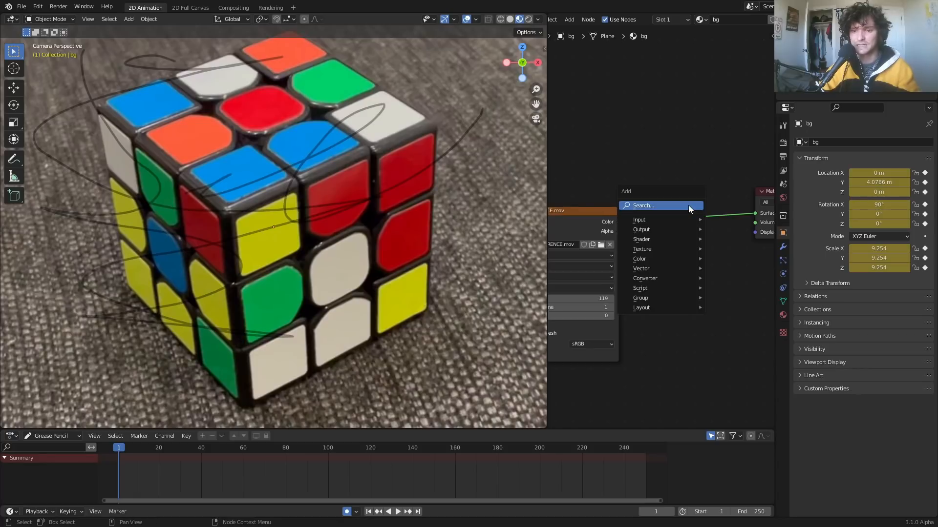
click(687, 205)
text(bright)
key(Return)
click(684, 219)
mouse_move(684, 237)
mouse_down()
mouse_move(710, 237)
mouse_move(695, 236)
mouse_up()
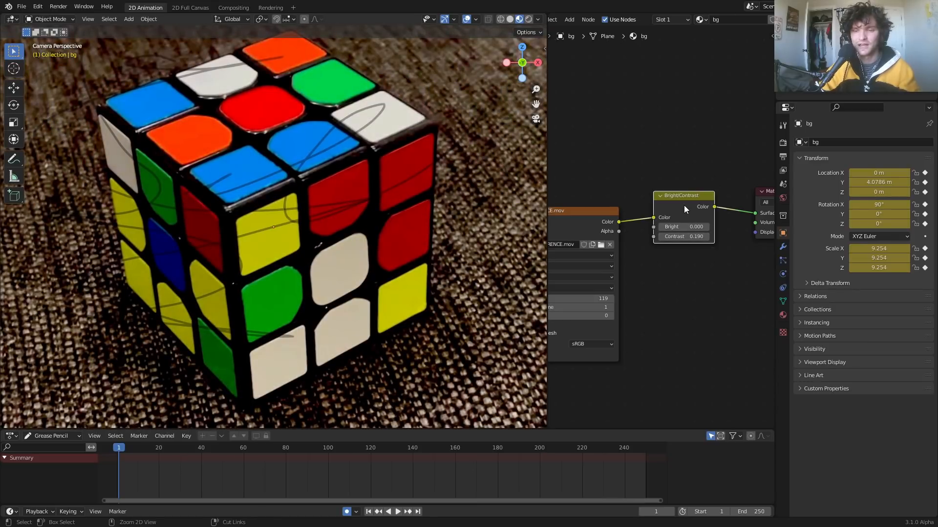
key(ctrl+x)
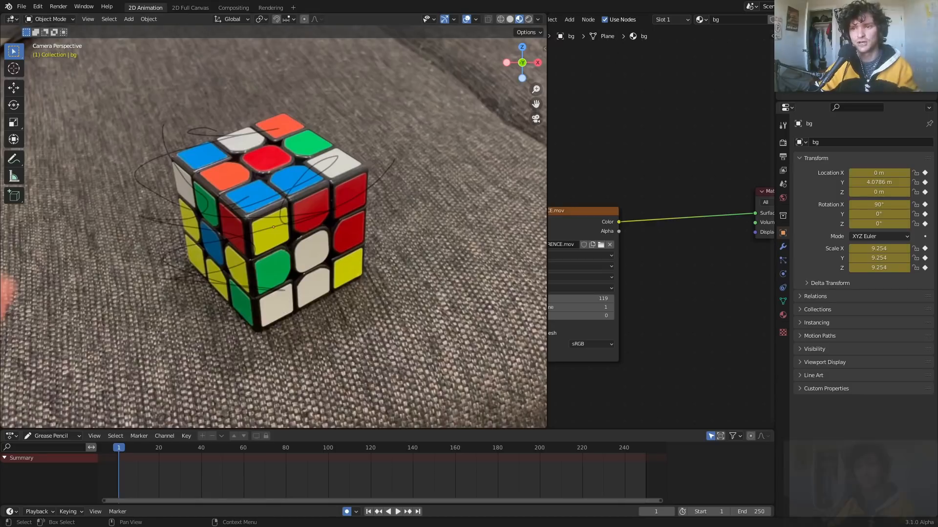
Select the Stroke object and switch it to Draw Mode, with the cube in close view.
click(820, 61)
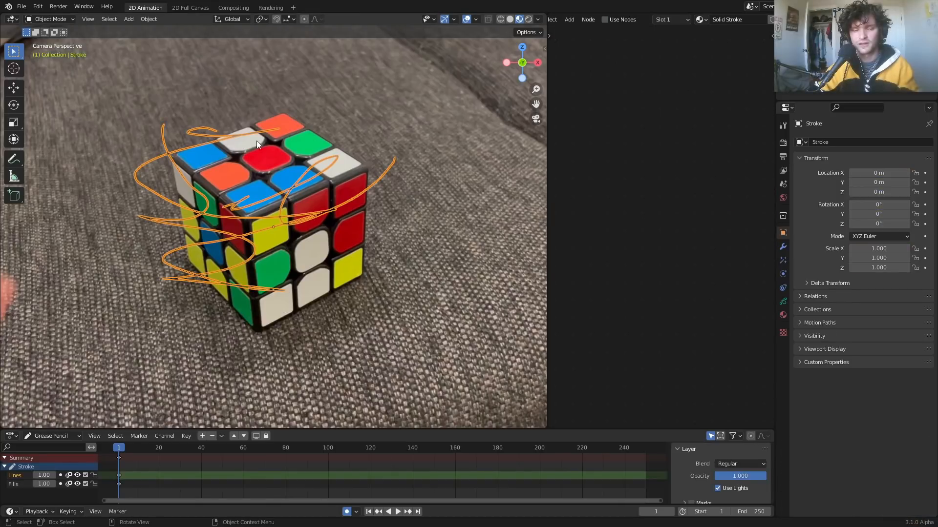
click(45, 20)
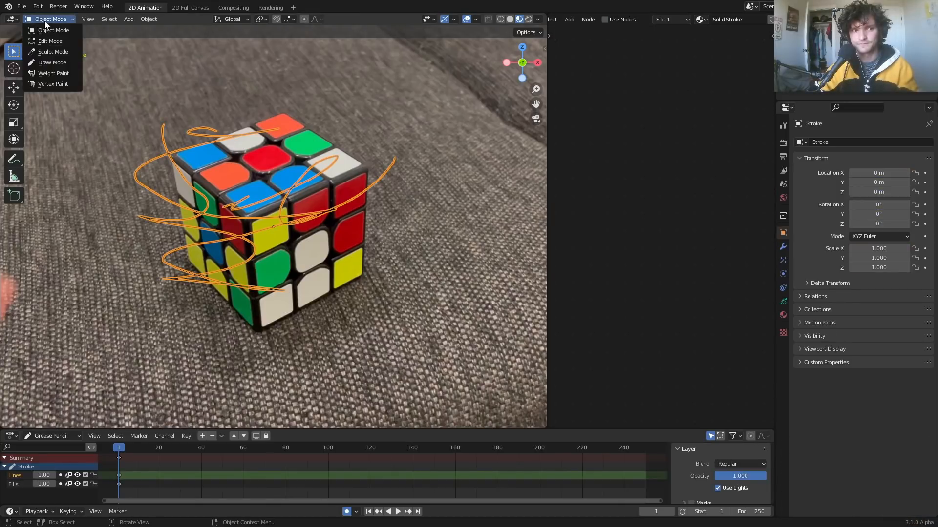
click(51, 63)
scroll(335, 185, up, 5)
scroll(335, 185, up, 1)
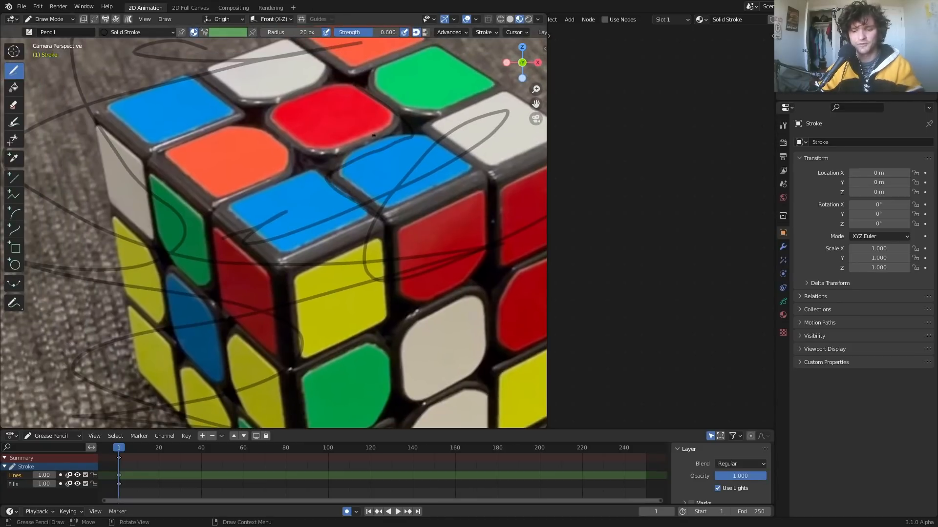
Draw a short stroke across the cube's top on frame 2 and flip between frames 1 and 2 to compare.
key(Right)
drag(297, 129, 424, 194)
key(Left)
key(Right)
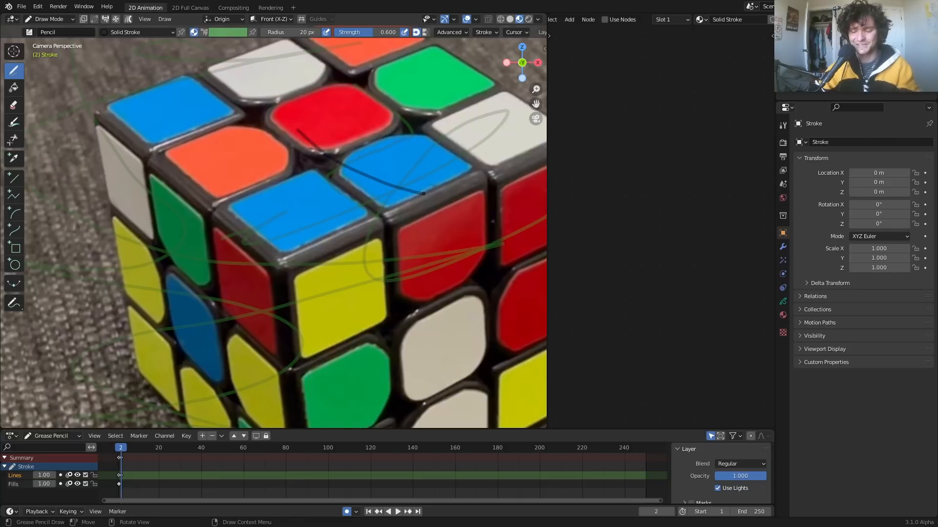
key(Left)
Examine the spacing of the camera, strokes and reference plane from the side, and return to the camera view.
scroll(424, 193, down, 6)
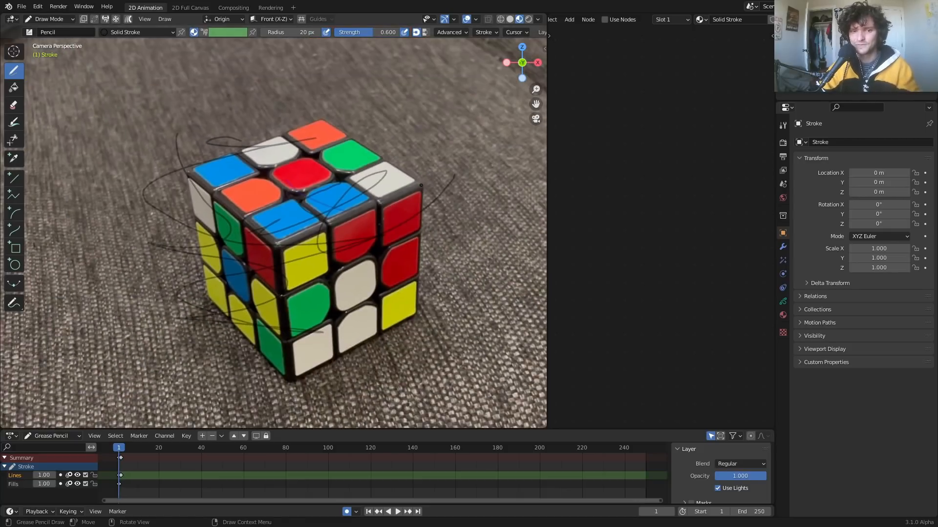
middle_drag(423, 194, 175, 257)
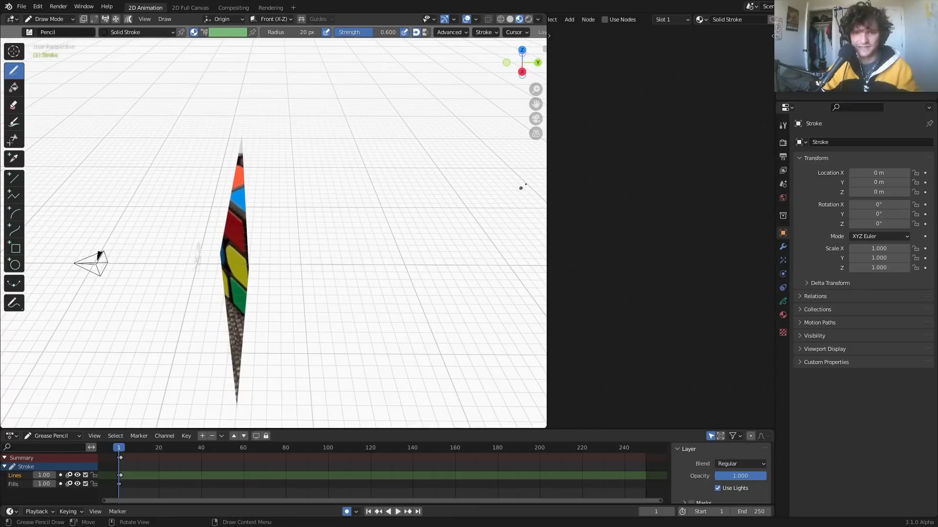
click(536, 118)
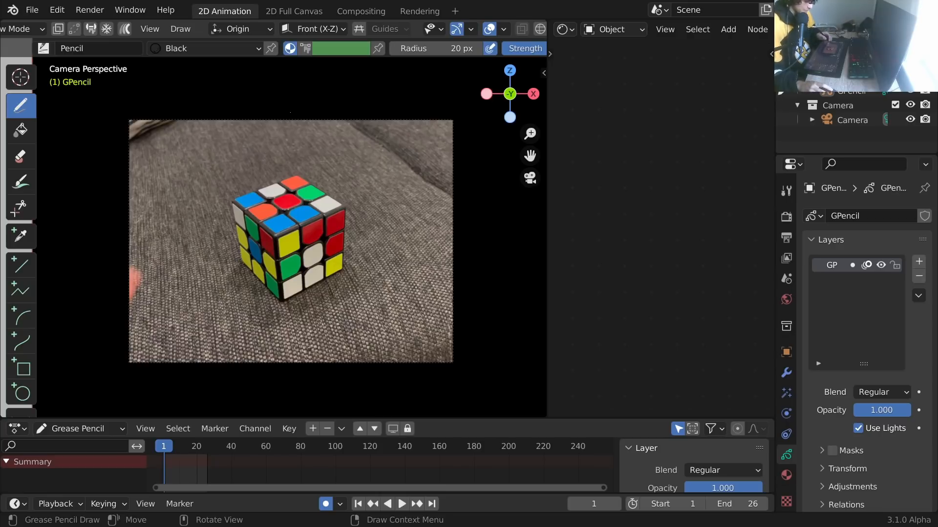
Draw a Pencil test stroke beside the cube, undo it, and hide the reference footage for a blank canvas.
drag(193, 191, 206, 277)
key(ctrl+z)
key(ctrl+z)
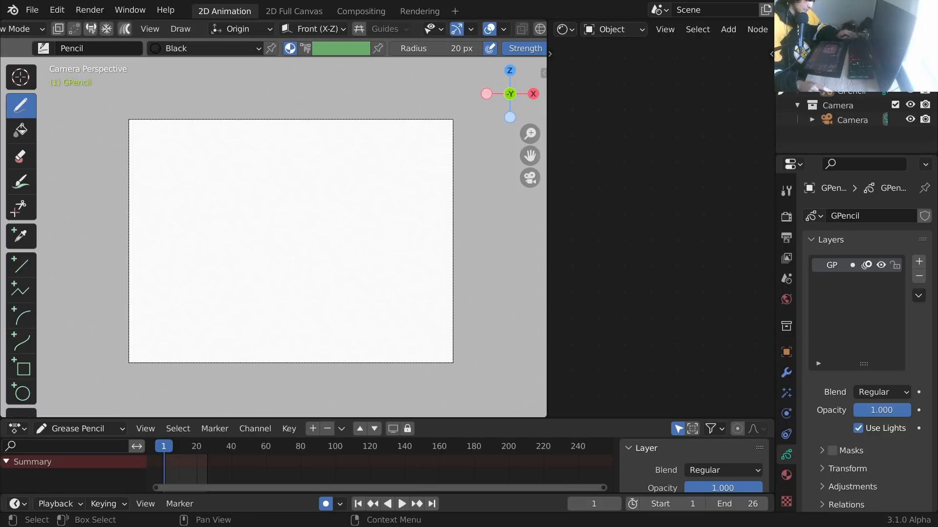
scroll(247, 200, up, 1)
key(ctrl+shift+z)
key(ctrl+z)
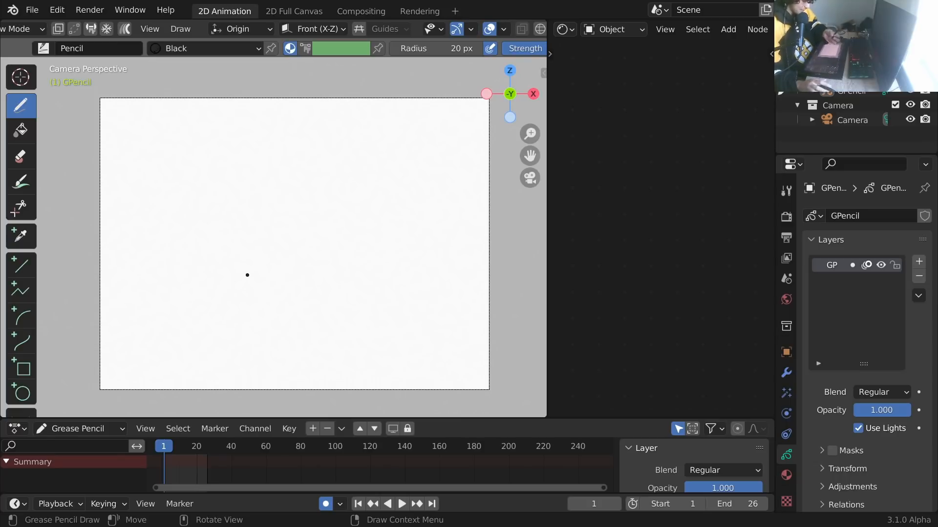
Draw short test strokes with varying pen pressure on the blank canvas, undoing the first set.
drag(216, 254, 232, 326)
drag(247, 266, 256, 322)
drag(271, 279, 274, 311)
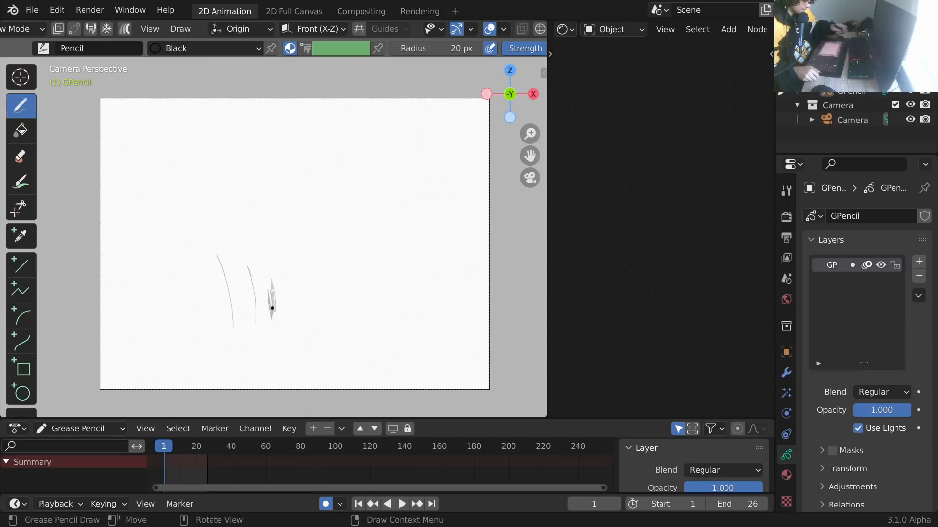
key(ctrl+z)
key(ctrl+z)
key(ctrl+z)
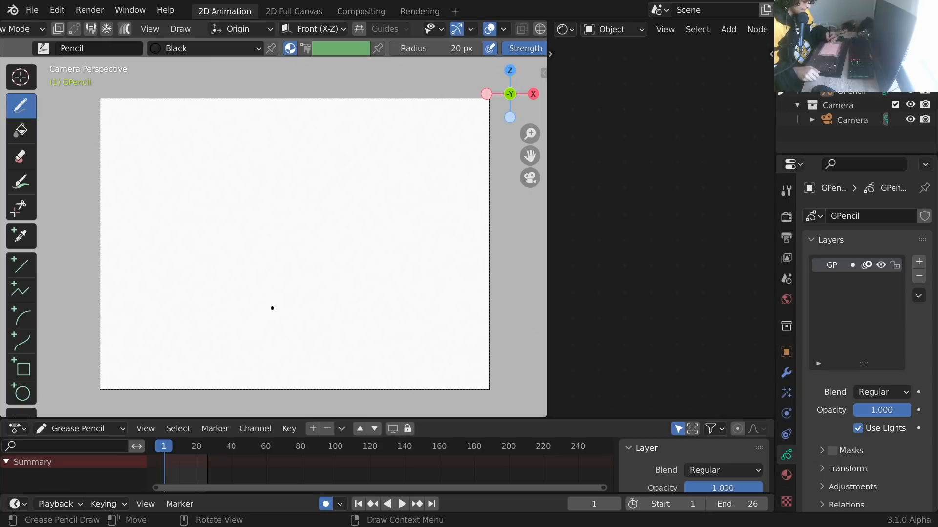
scroll(272, 308, up, 1)
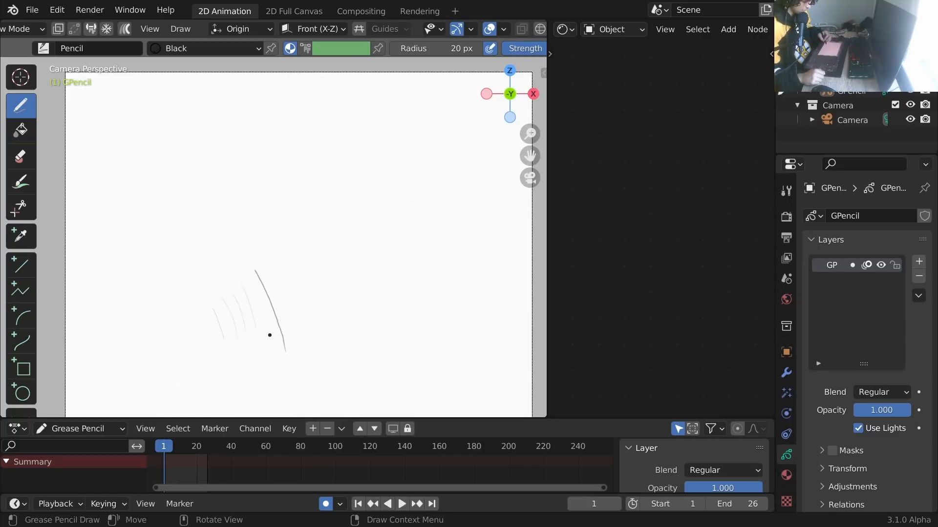
Undo the remaining test strokes, set the Pencil brush Strength to 1.000 and turn off its pressure sensitivity.
scroll(436, 52, down, 5)
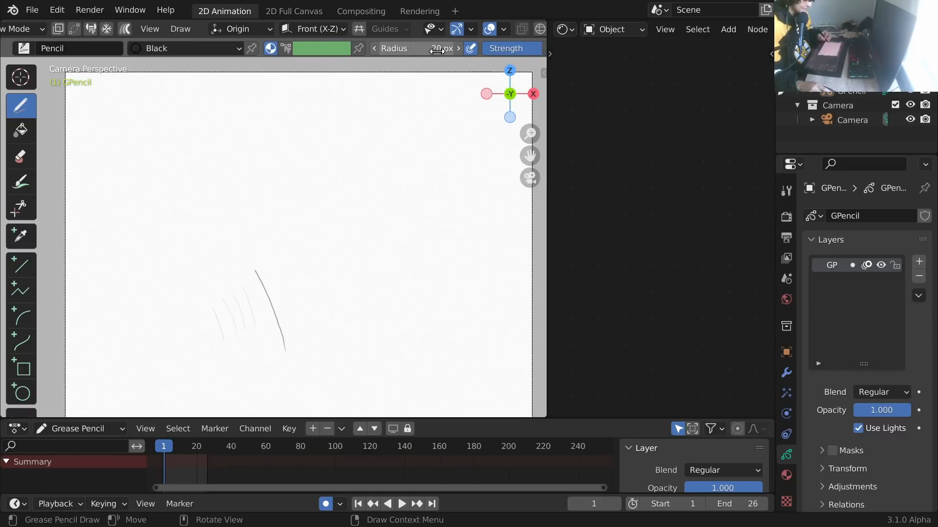
scroll(435, 52, down, 4)
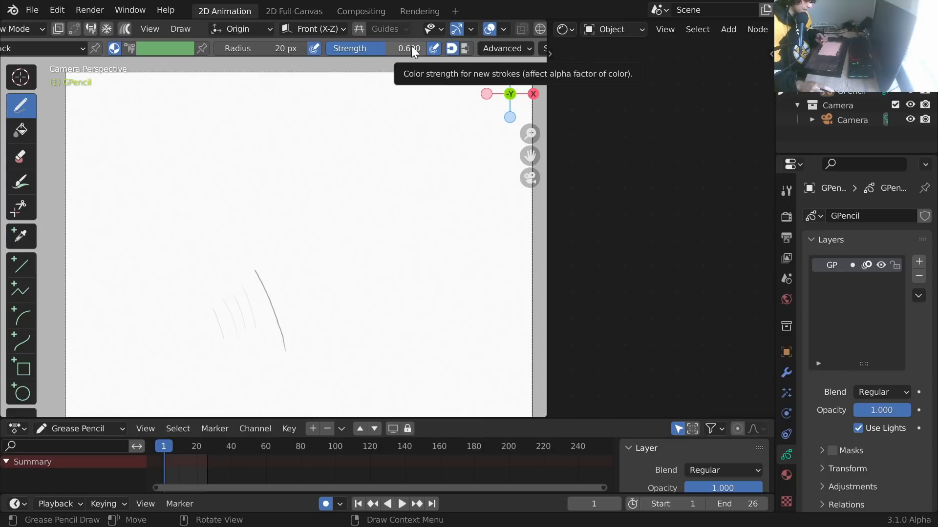
key(ctrl+z)
key(ctrl+z)
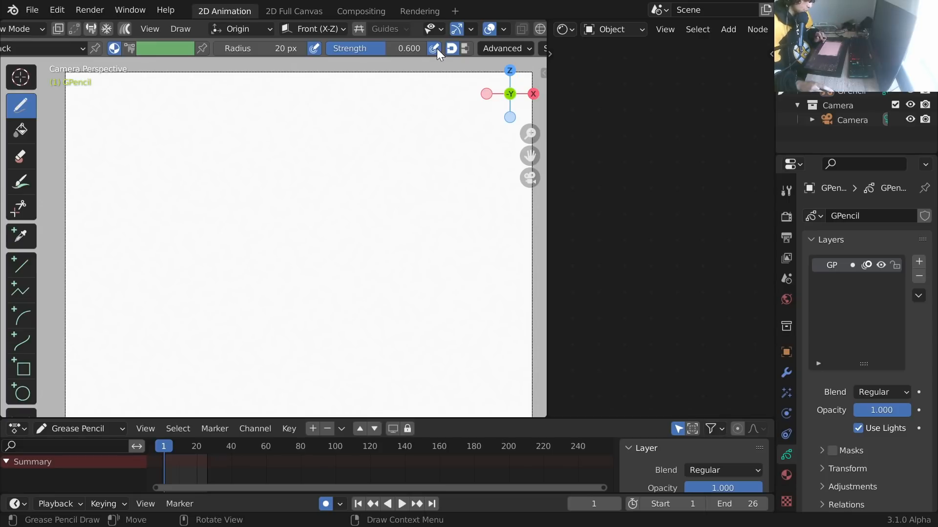
drag(394, 50, 430, 51)
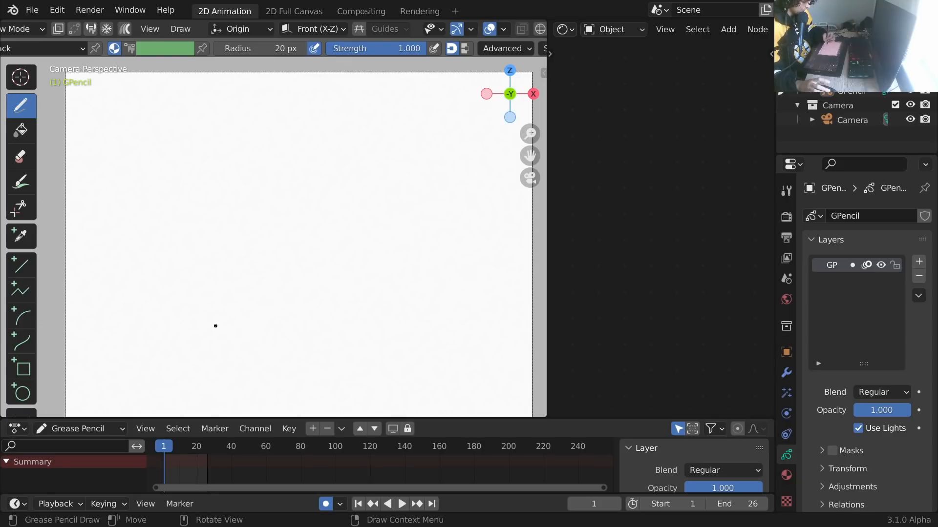
Draw thin and thick test strokes at full strength with varying pen pressure, and undo them all.
mouse_move(205, 311)
mouse_down()
mouse_move(220, 345)
mouse_move(226, 337)
mouse_up()
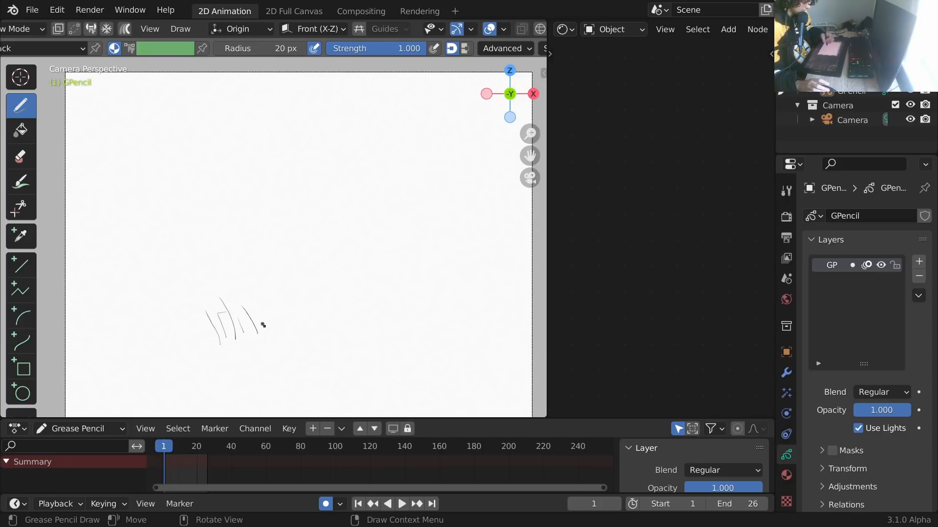
drag(270, 310, 292, 345)
drag(276, 312, 304, 346)
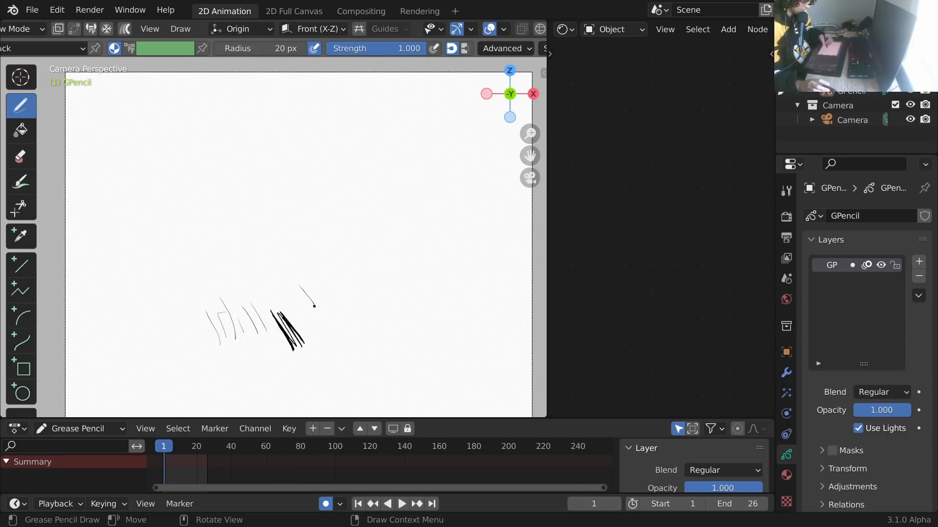
drag(315, 251, 360, 305)
key(ctrl+z)
key(ctrl+z)
key(ctrl+z)
key(ctrl+z)
key(ctrl+z)
key(ctrl+z)
key(ctrl+z)
key(ctrl+z)
key(ctrl+z)
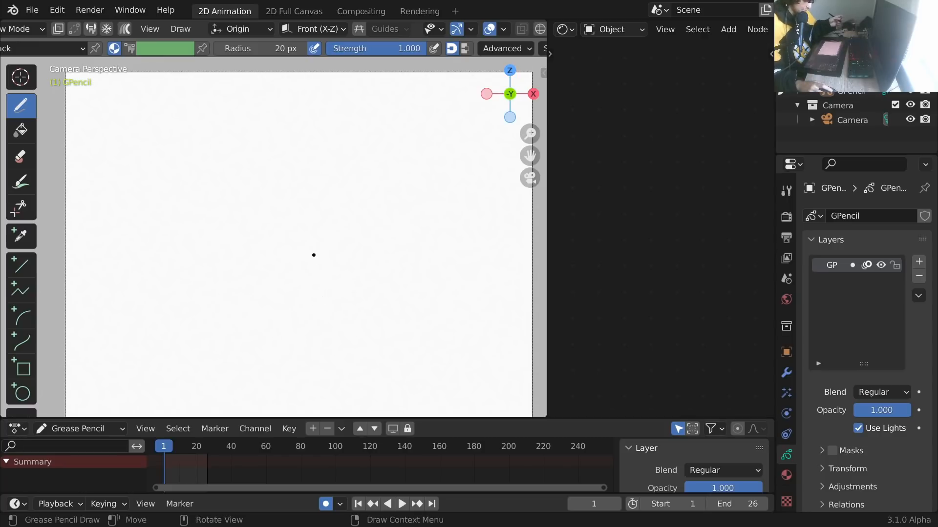
Enable Stabilize Stroke for the Pencil brush and set its stabilizer radius to 20 px.
scroll(479, 48, right, 5)
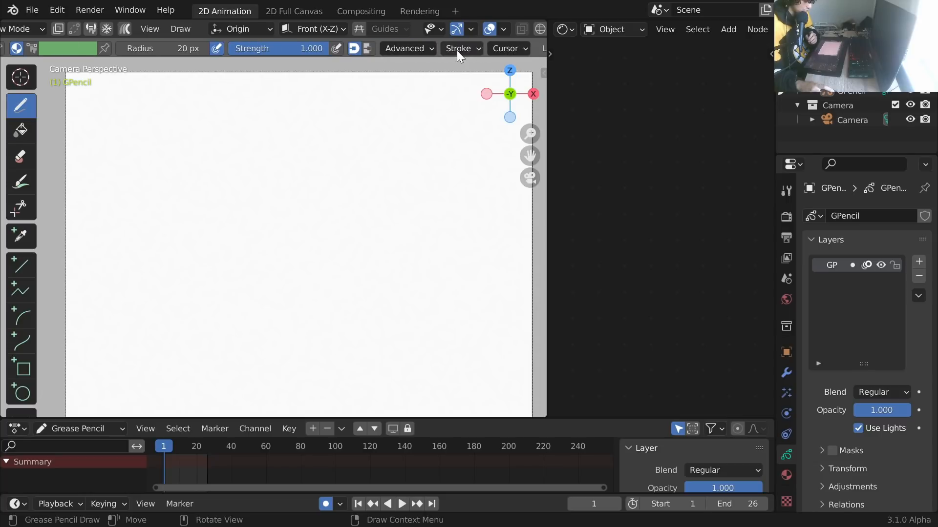
click(458, 51)
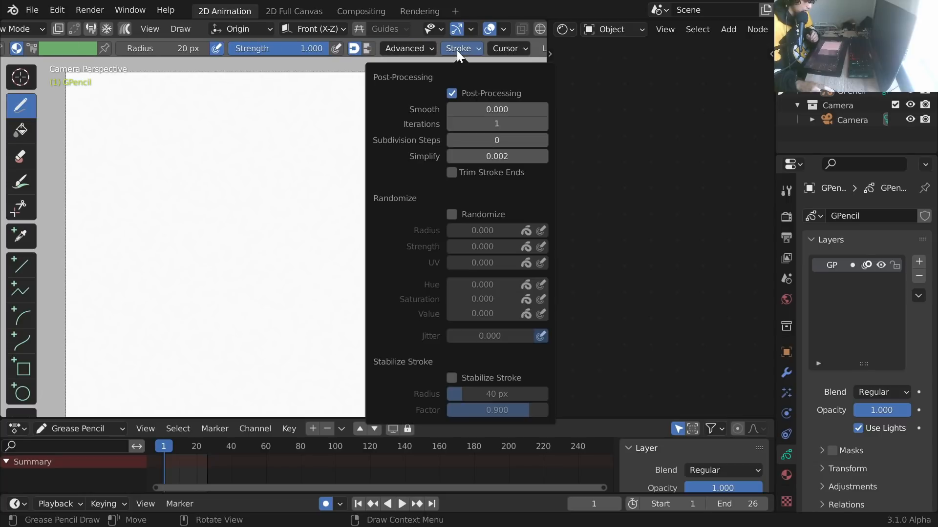
click(450, 379)
click(473, 394)
text(2)
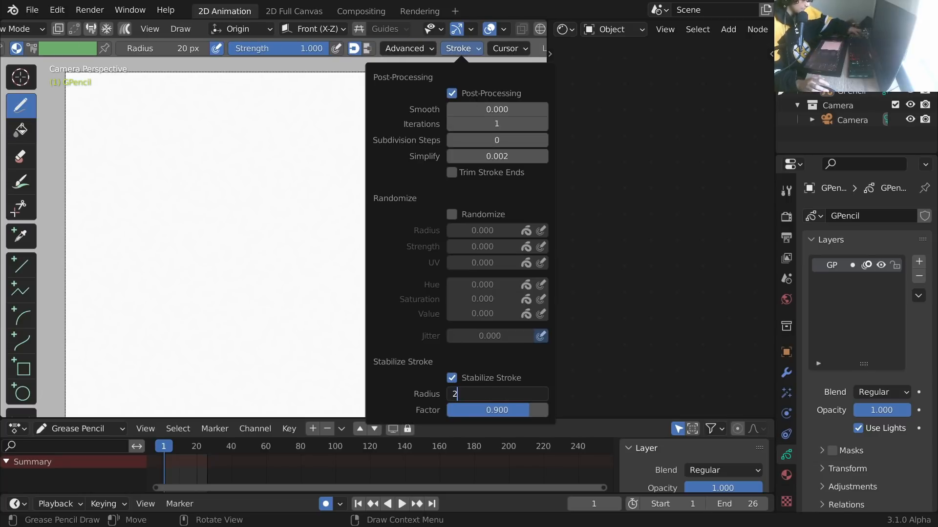
text(0)
key(Return)
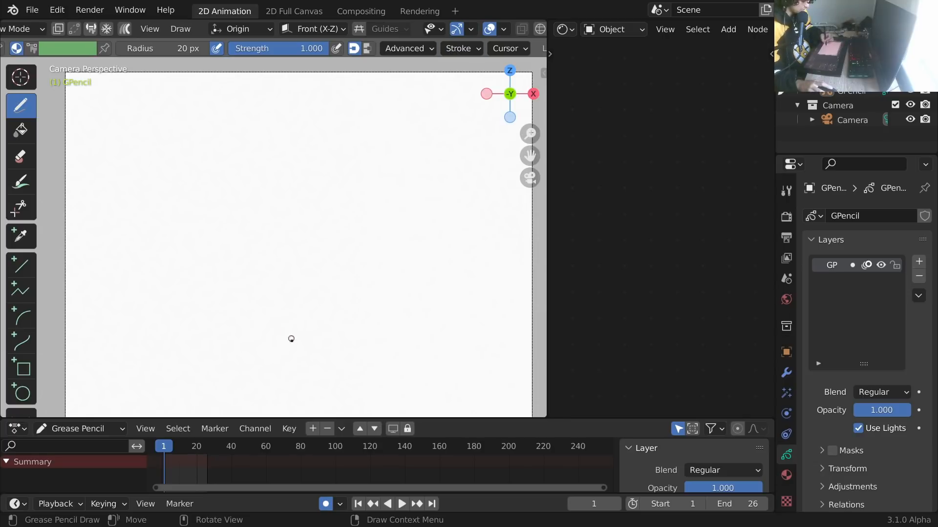
Try a wavy and a looping stroke with the stabilizer on the blank canvas, undoing each one.
mouse_move(303, 362)
mouse_down()
mouse_move(285, 326)
mouse_move(257, 321)
mouse_move(250, 355)
mouse_move(224, 278)
mouse_move(205, 335)
mouse_move(181, 282)
mouse_up()
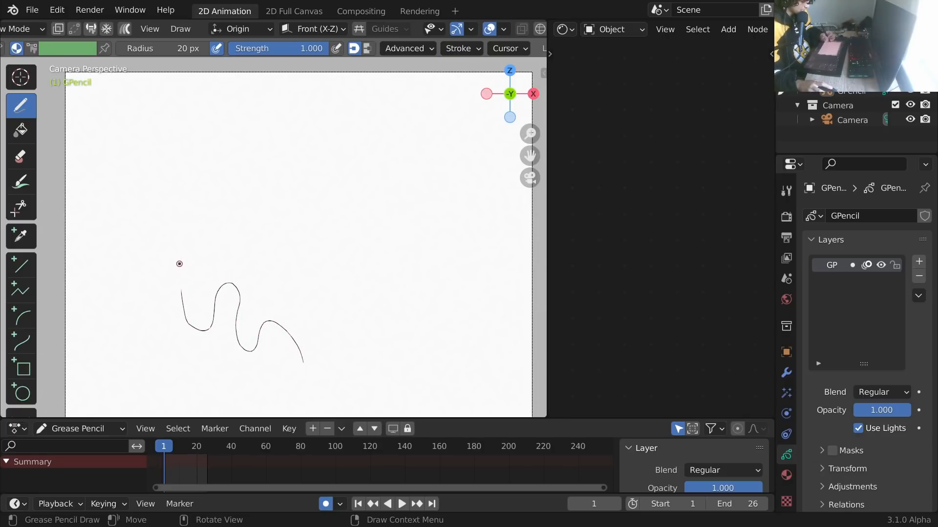
key(ctrl+z)
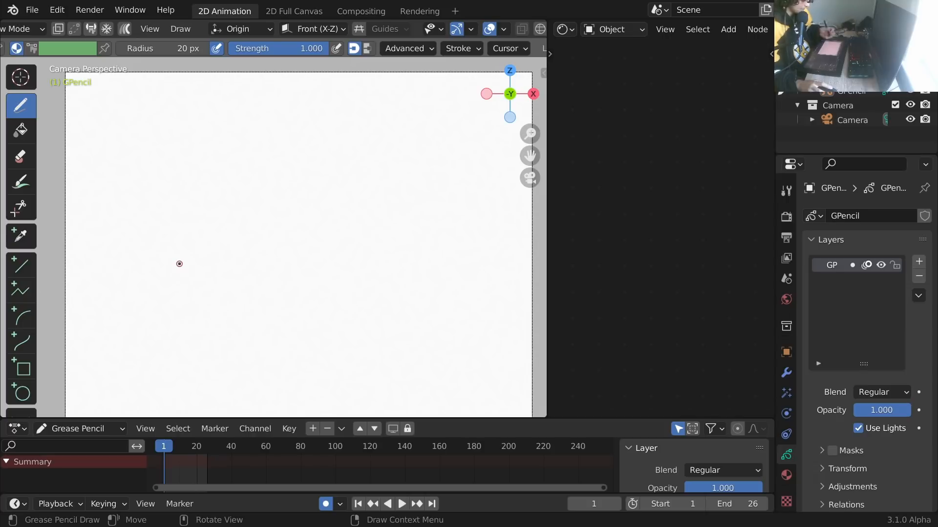
mouse_move(321, 321)
mouse_down()
mouse_move(310, 286)
mouse_move(265, 299)
mouse_move(349, 325)
mouse_move(259, 348)
mouse_up()
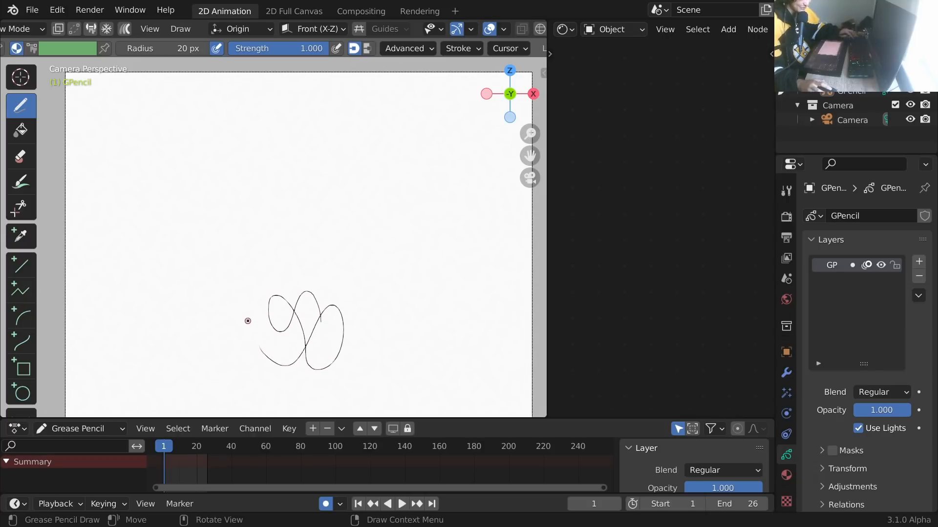
key(ctrl+z)
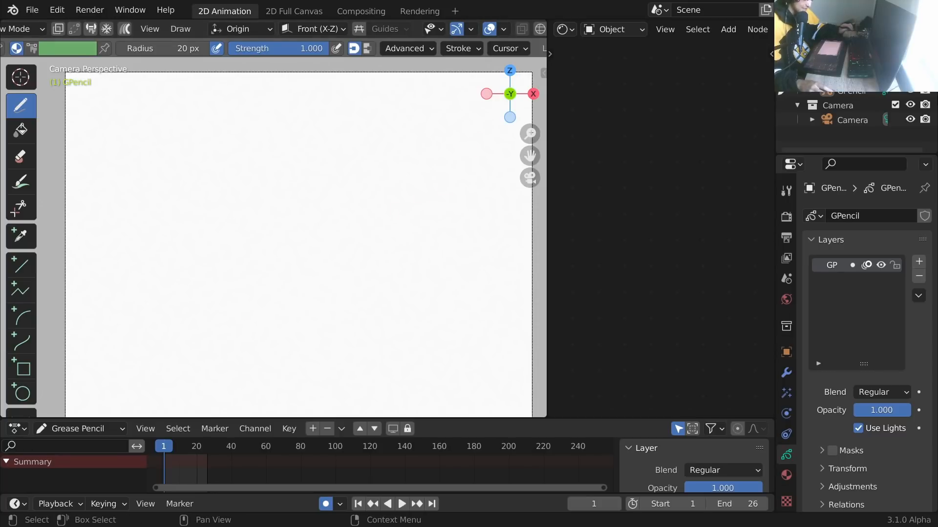
Show the reference footage again and delete the existing GPencil object.
click(910, 76)
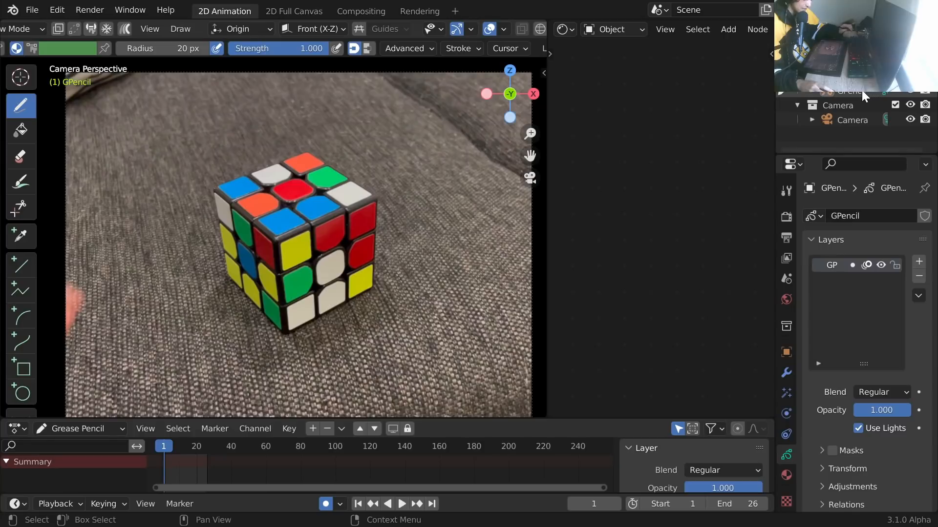
click(862, 90)
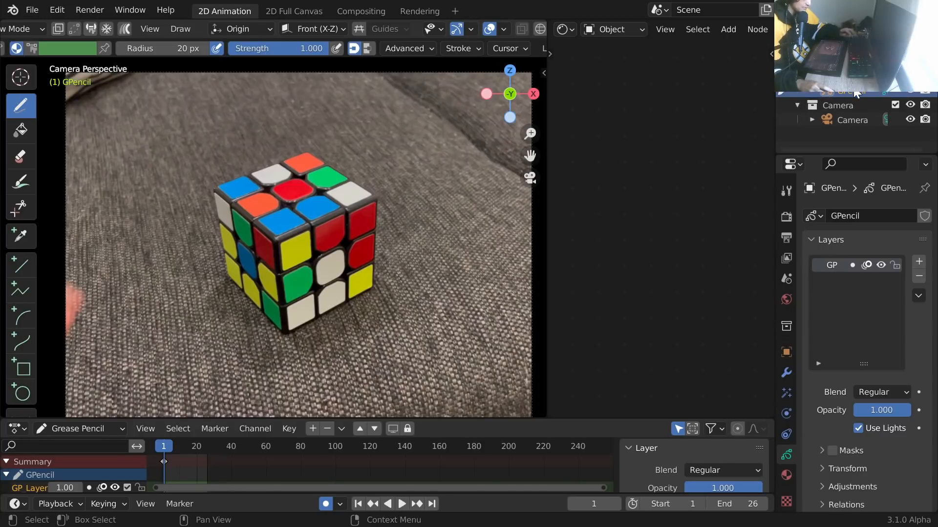
key(x)
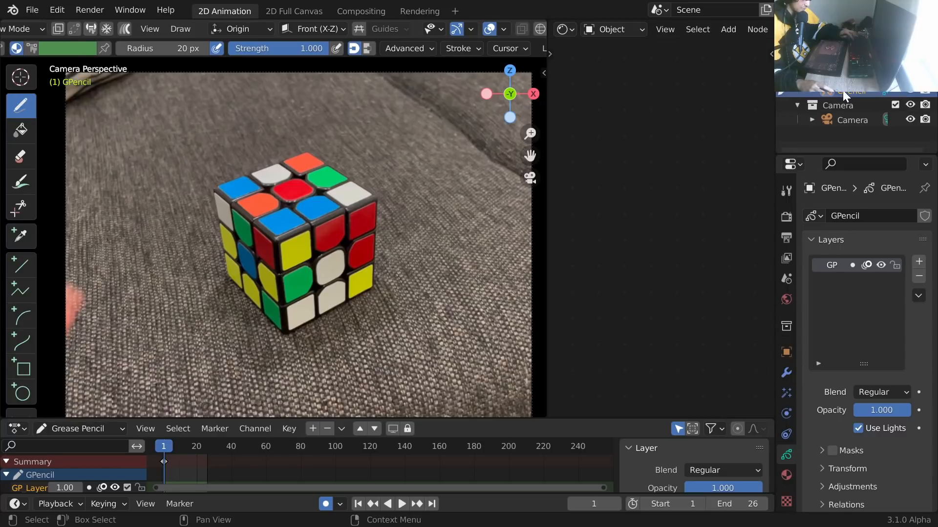
key(x)
Add a blank Grease Pencil object, check the scene from the side, and return to the camera view.
key(shift+a)
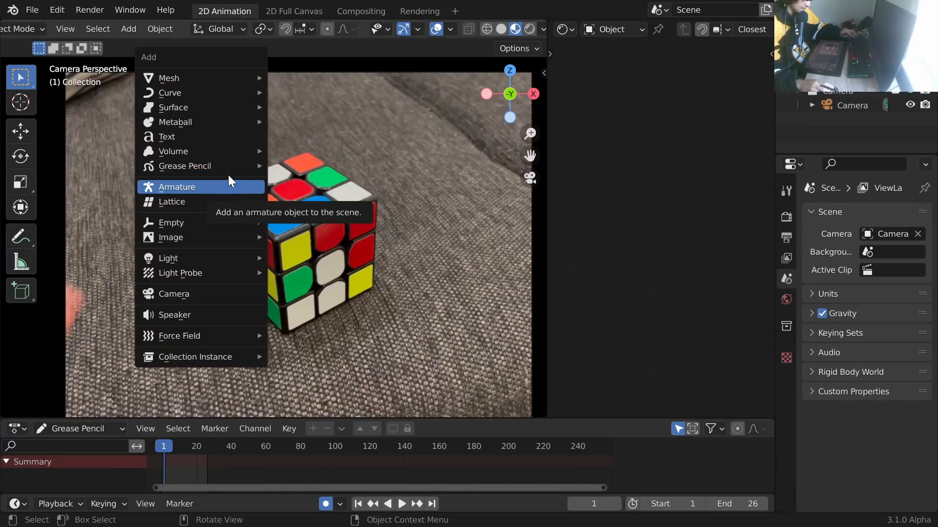
mouse_move(229, 167)
click(317, 166)
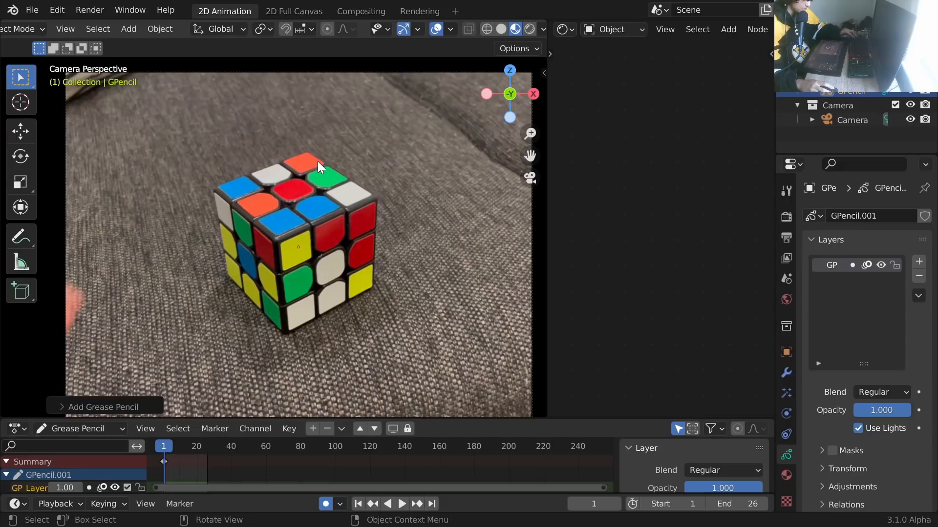
middle_drag(359, 206, 188, 229)
click(529, 178)
click(277, 339)
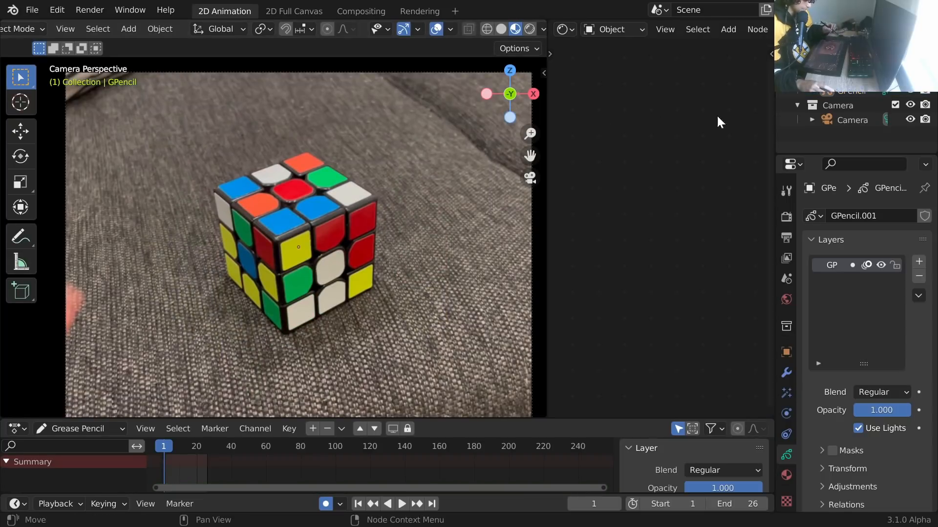
Switch the new Grease Pencil object to Draw Mode, draw a curved test stroke beside the cube and undo it.
click(852, 92)
click(25, 27)
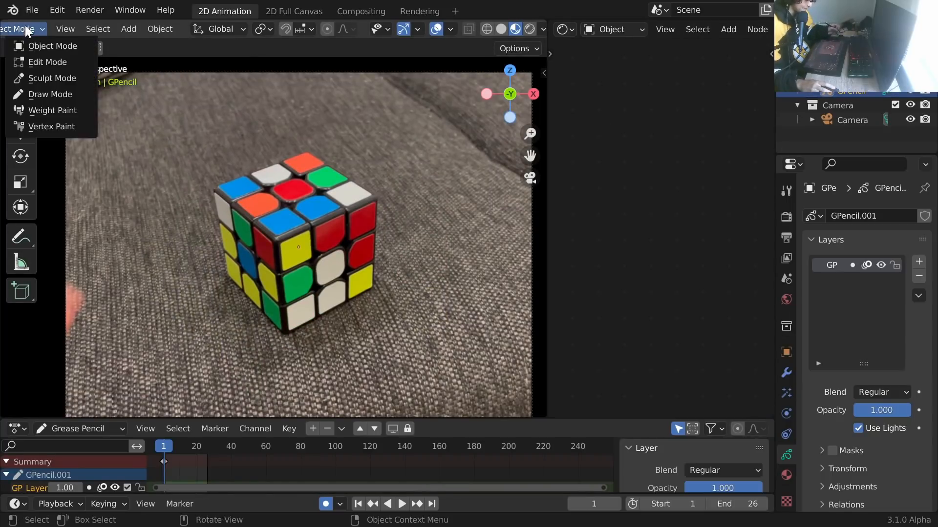
click(34, 96)
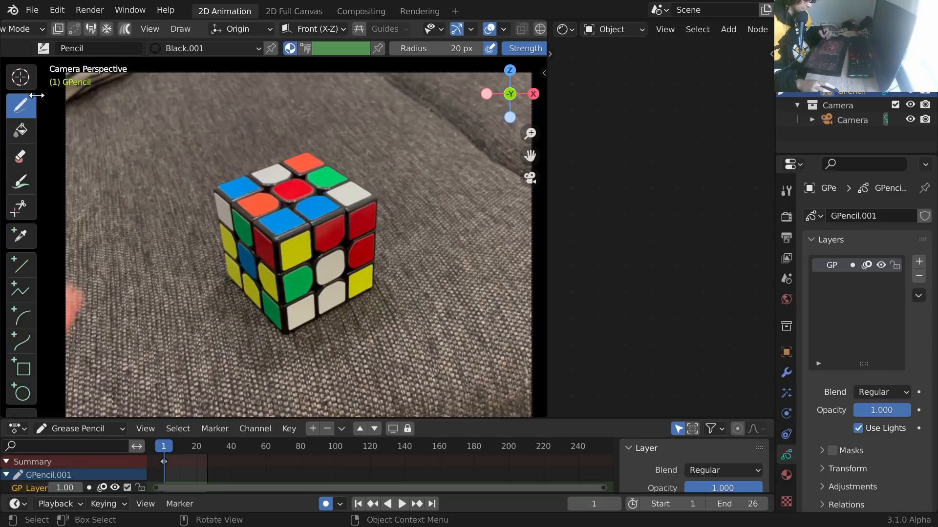
mouse_move(267, 361)
mouse_down()
mouse_move(161, 336)
mouse_move(161, 296)
mouse_up()
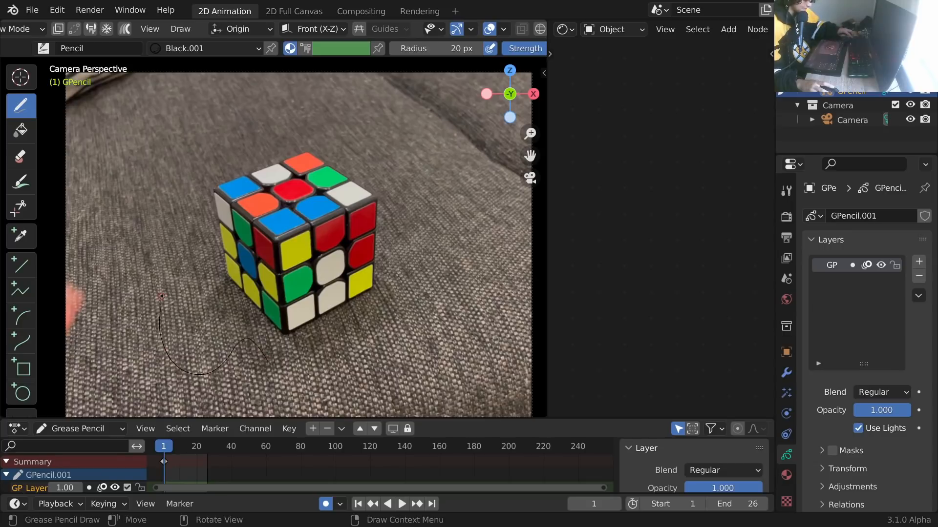
key(ctrl+z)
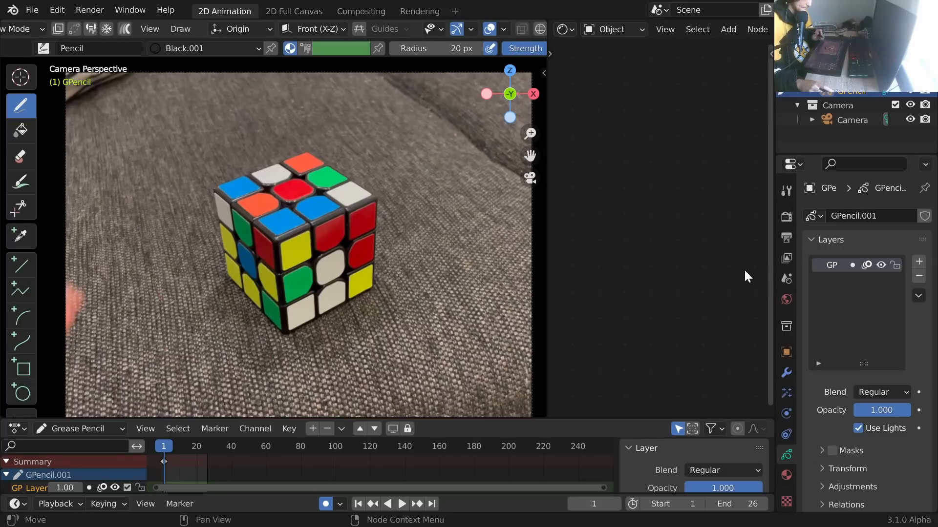
Rename the Grease Pencil layer to "hand" and widen the properties editor so its name fits.
double_click(833, 268)
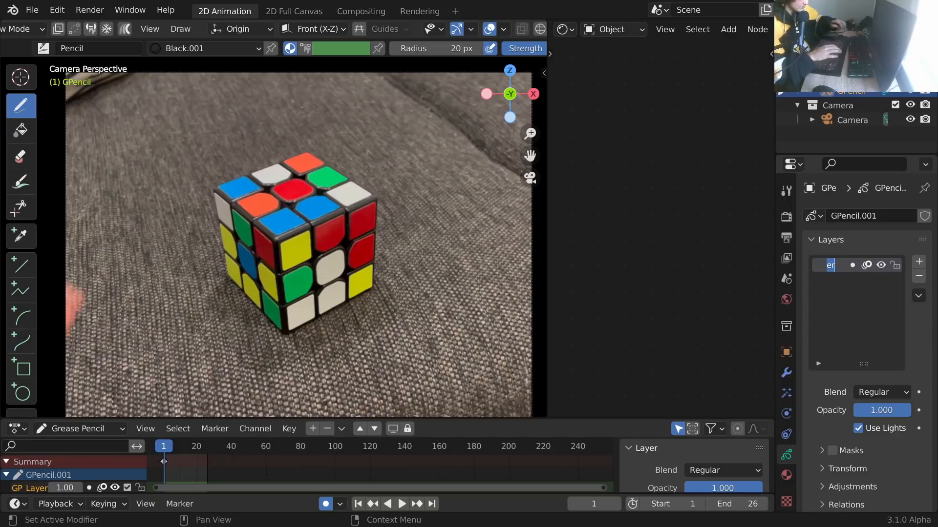
text(hand)
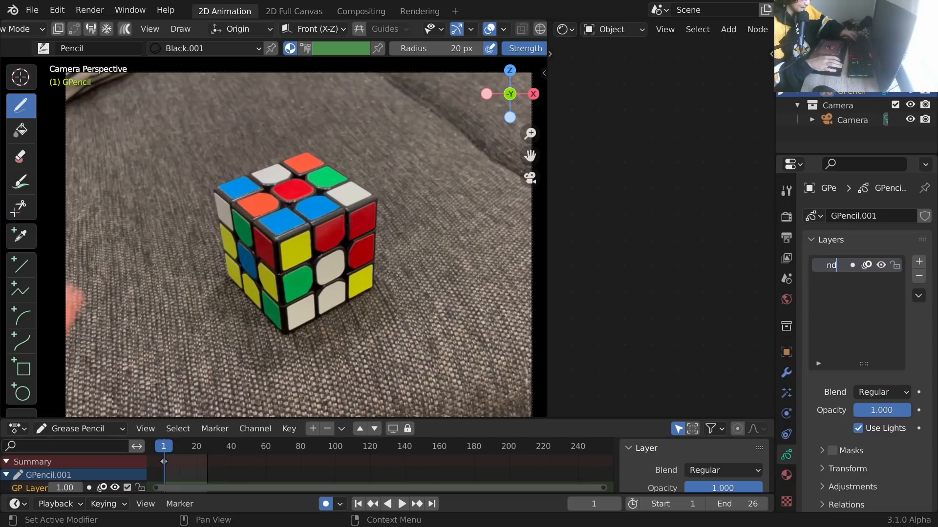
key(Return)
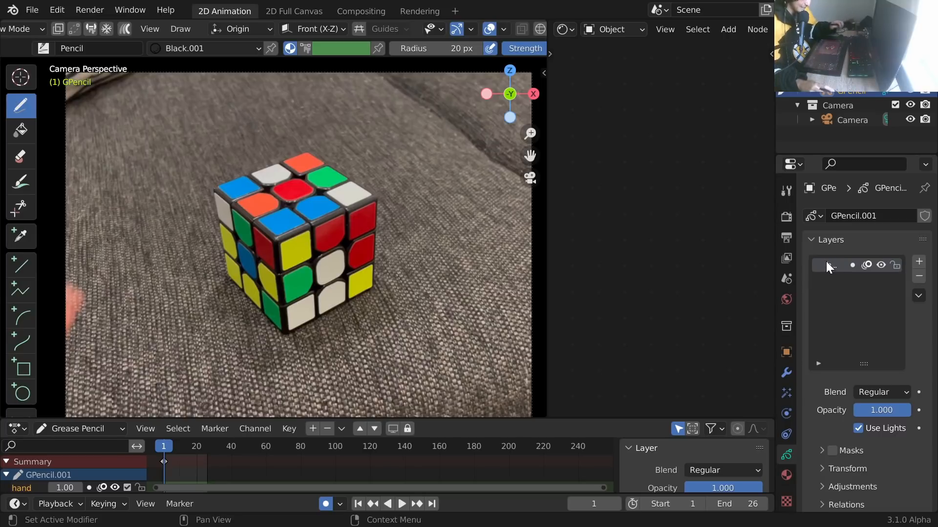
drag(795, 268, 766, 272)
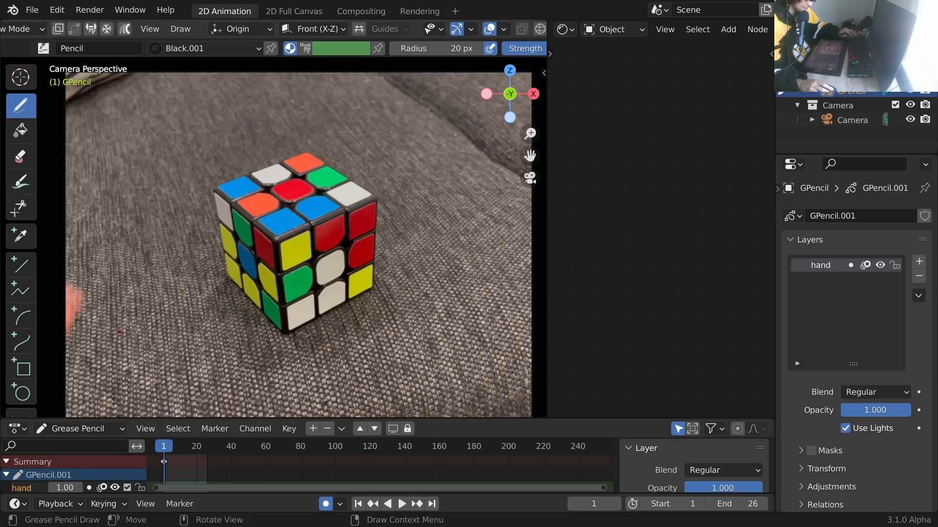
Trace the curved edge of the fingertip entering the footage on frame 1, beside the image border.
scroll(204, 478, up, 5)
middle_drag(204, 471, 443, 456)
scroll(318, 461, up, 1)
middle_drag(290, 460, 380, 460)
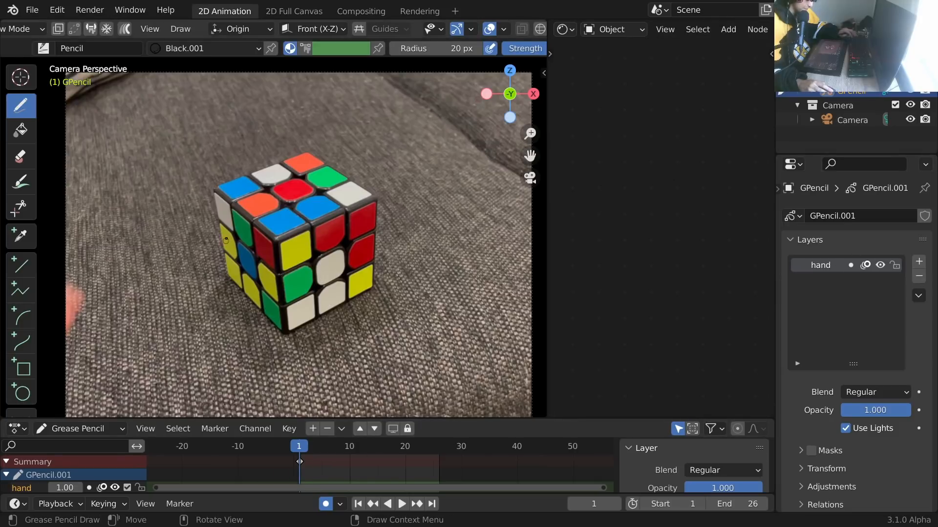
shift+middle_drag(133, 258, 329, 215)
scroll(320, 269, up, 3)
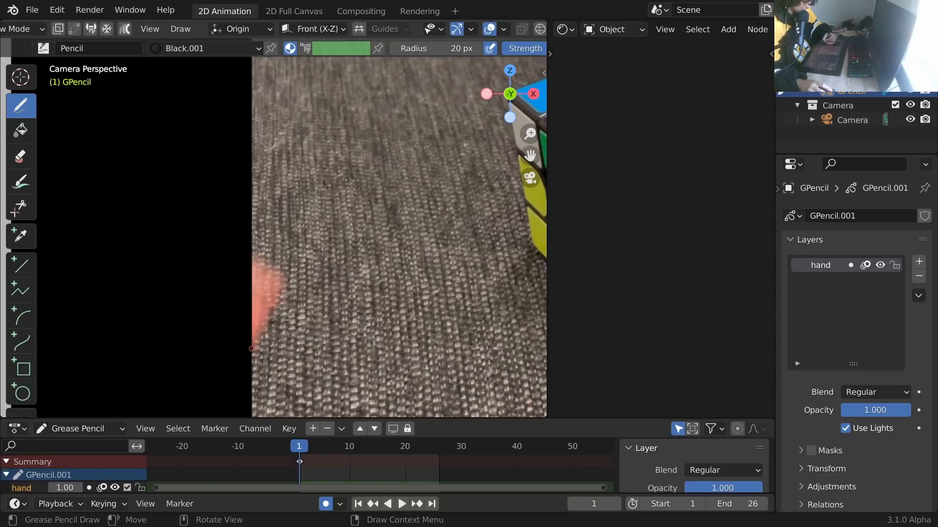
mouse_move(252, 348)
mouse_down()
mouse_move(276, 290)
mouse_move(244, 237)
mouse_up()
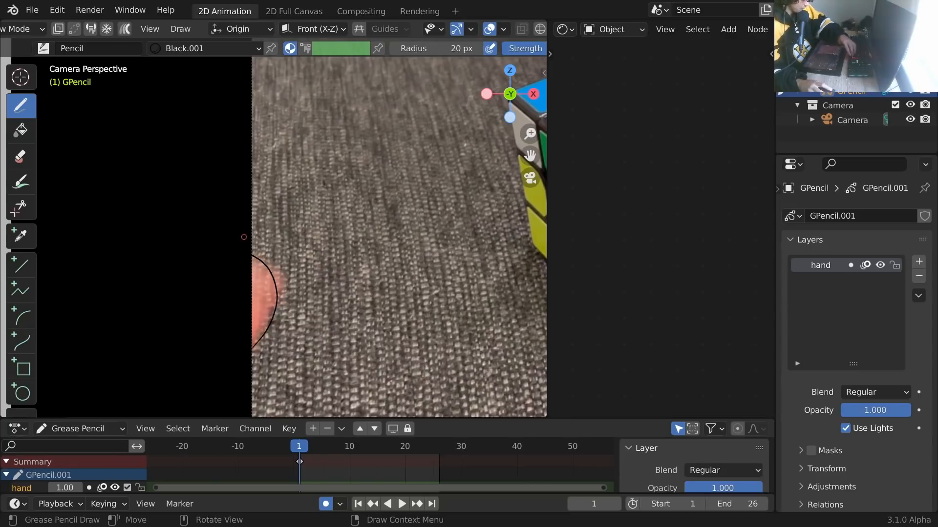
Compare the first frames, then trace the small fingertip at the image border on frame 3.
key(Right)
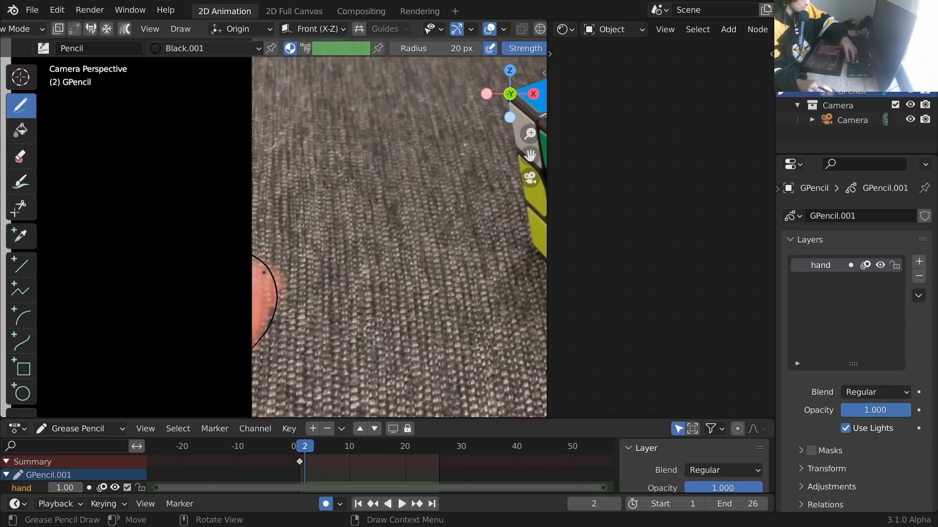
key(Left)
key(Right)
key(Left)
key(Right)
key(Right)
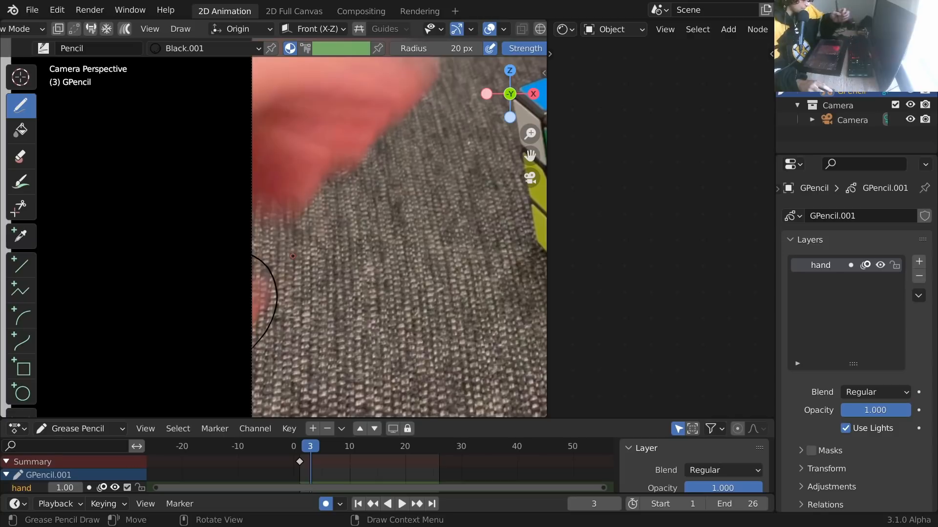
mouse_move(252, 321)
mouse_down()
mouse_move(260, 311)
mouse_move(253, 279)
mouse_up()
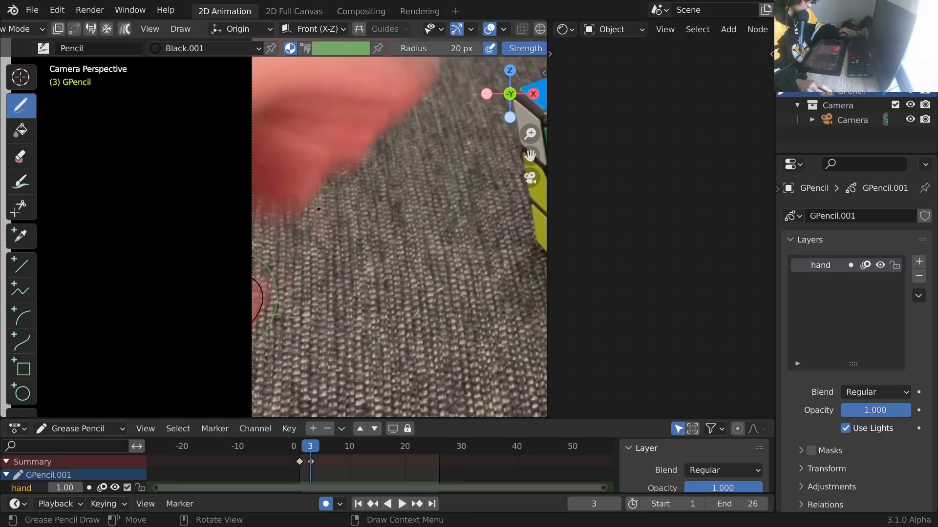
Outline the larger blurred part of the hand on frame 3 and add short crease lines inside it.
shift+middle_drag(328, 174, 311, 300)
scroll(311, 300, down, 1)
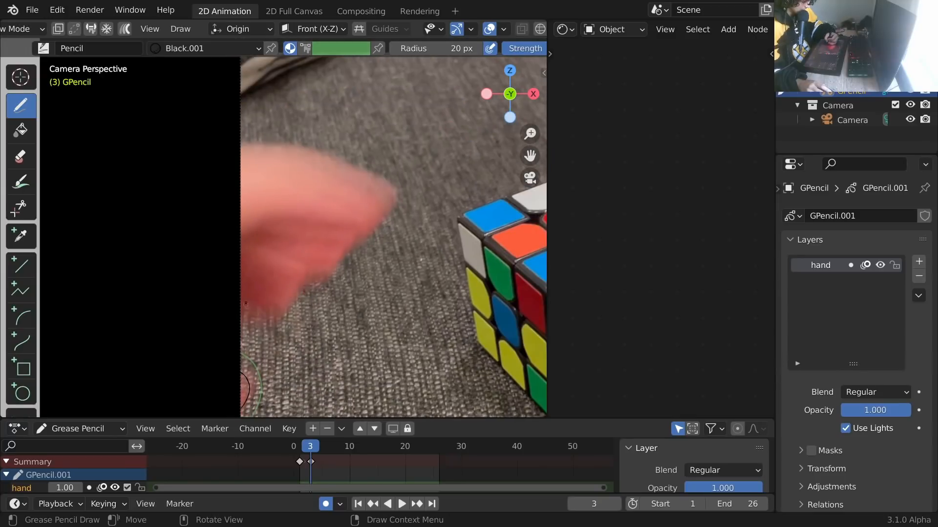
mouse_move(241, 310)
mouse_down()
mouse_move(281, 315)
mouse_move(298, 281)
mouse_move(364, 236)
mouse_move(390, 194)
mouse_up()
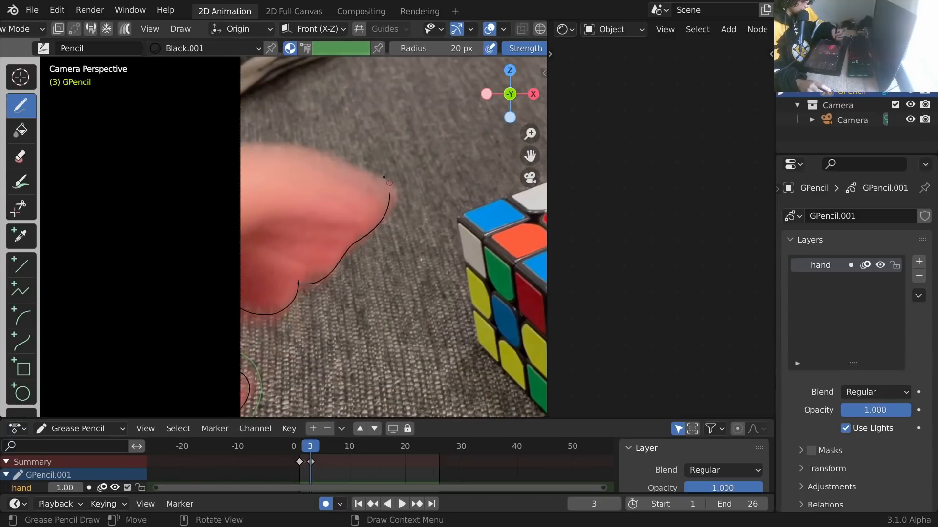
mouse_move(237, 145)
mouse_down()
mouse_move(330, 153)
mouse_move(386, 188)
mouse_up()
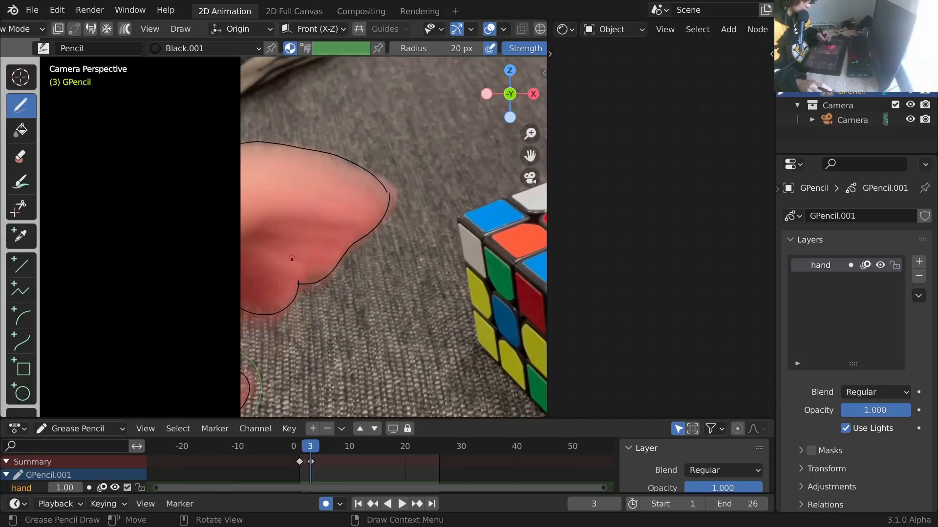
mouse_move(290, 275)
mouse_down()
mouse_move(267, 264)
mouse_move(286, 255)
mouse_up()
drag(341, 227, 290, 226)
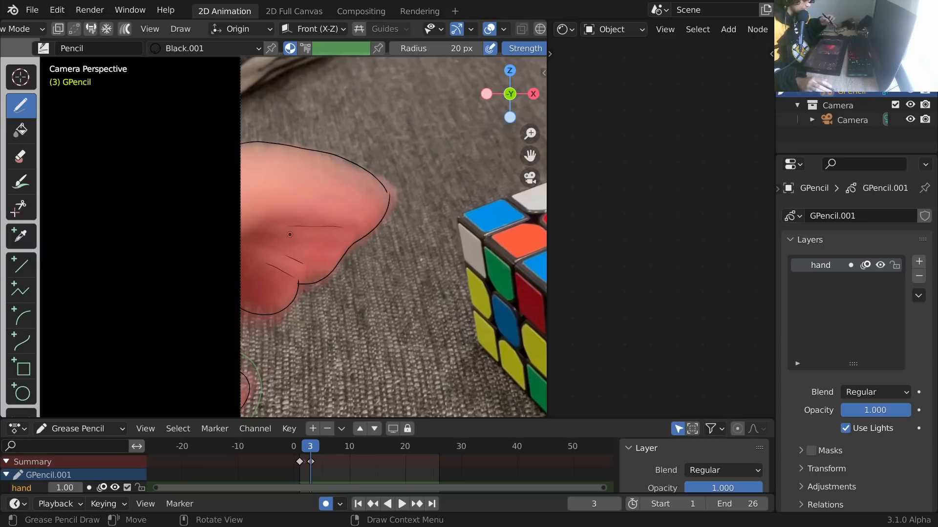
Trace the thumb and the inner curve of the palm on frame 5.
key(Right)
key(Right)
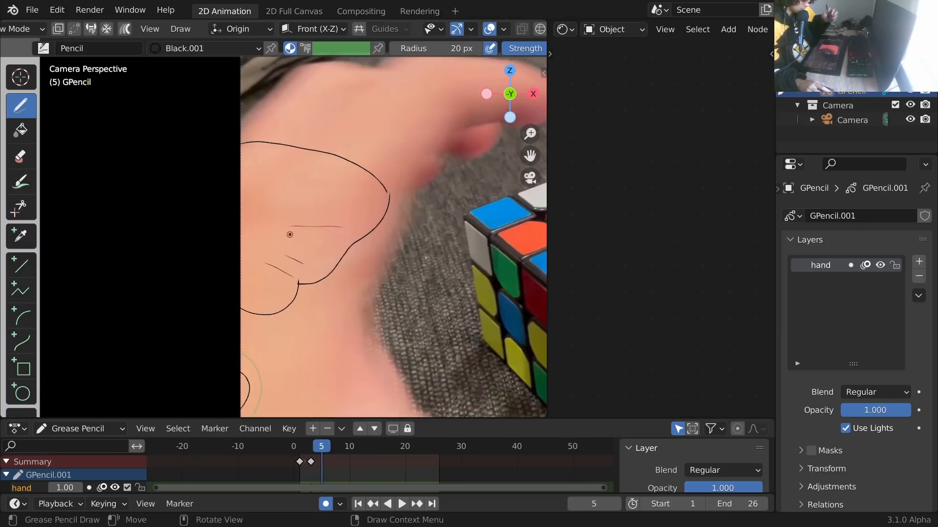
mouse_move(304, 222)
shift+middle_down()
mouse_move(286, 146)
mouse_move(192, 135)
shift+middle_up()
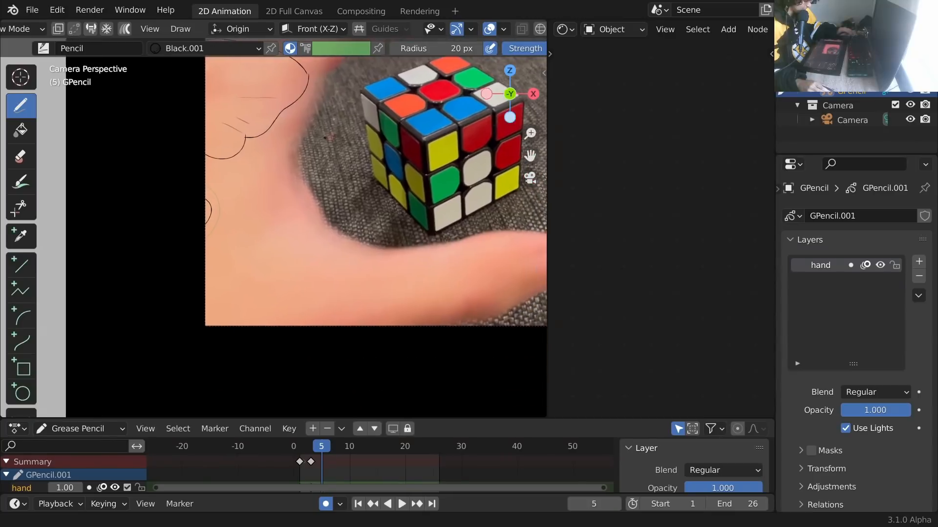
drag(315, 327, 306, 326)
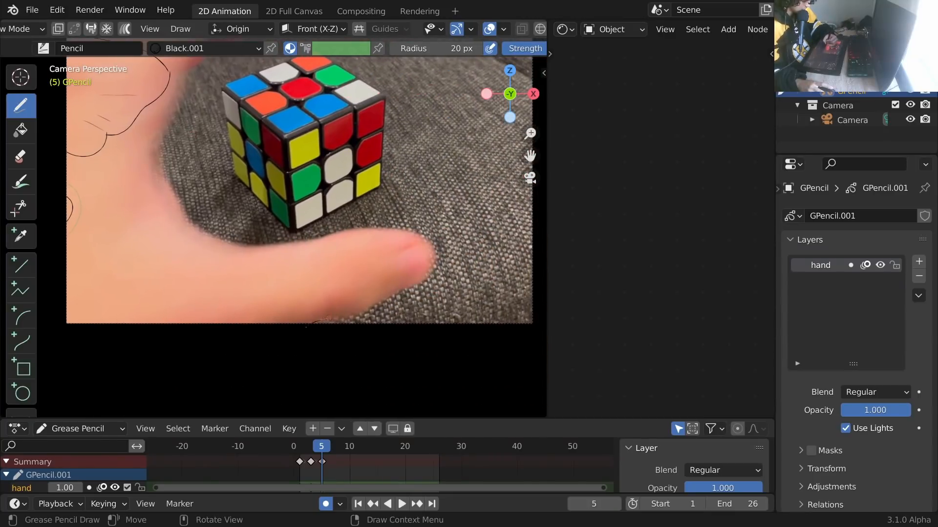
drag(390, 295, 395, 294)
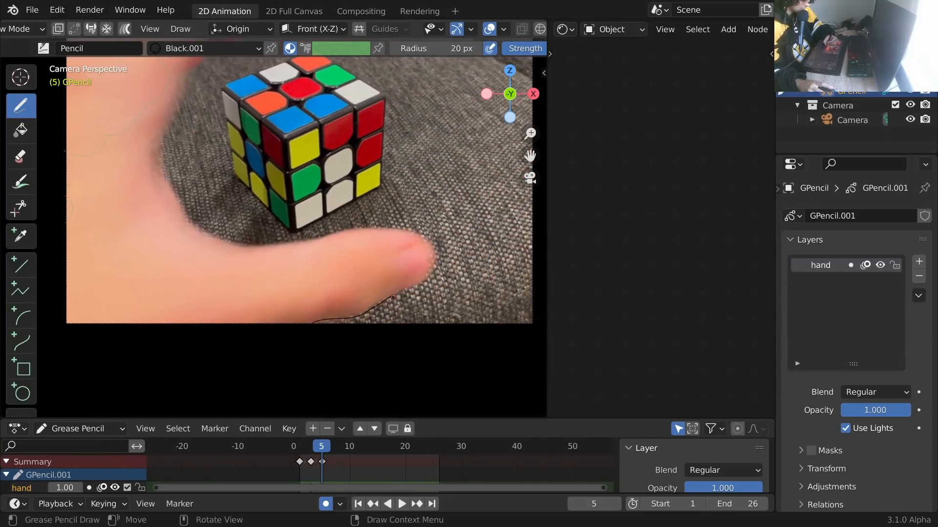
drag(433, 261, 423, 237)
mouse_move(294, 243)
mouse_down()
mouse_move(373, 228)
mouse_move(416, 234)
mouse_up()
mouse_move(168, 116)
mouse_down()
mouse_move(157, 171)
mouse_move(185, 210)
mouse_up()
drag(217, 240, 250, 246)
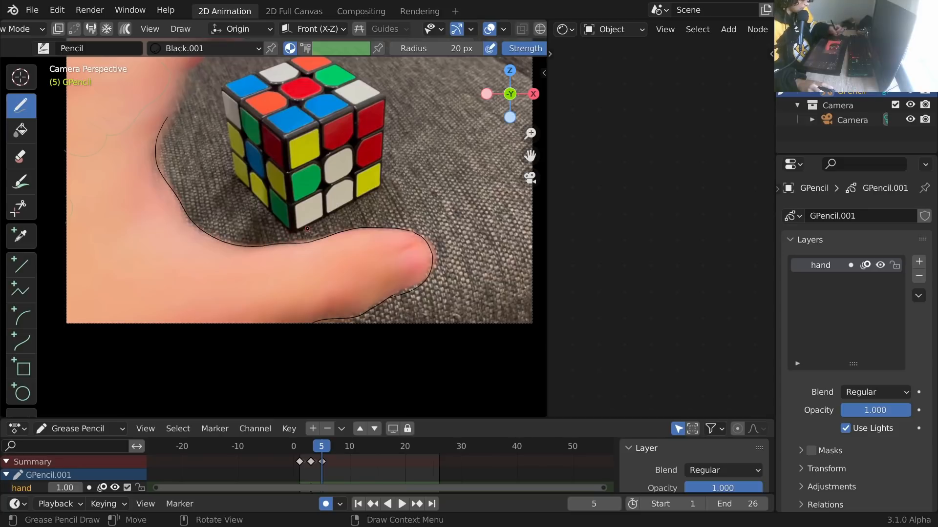
Continue the frame 5 outline up the palm, around the fingertips and along the back of the hand.
shift+middle_drag(253, 188, 333, 376)
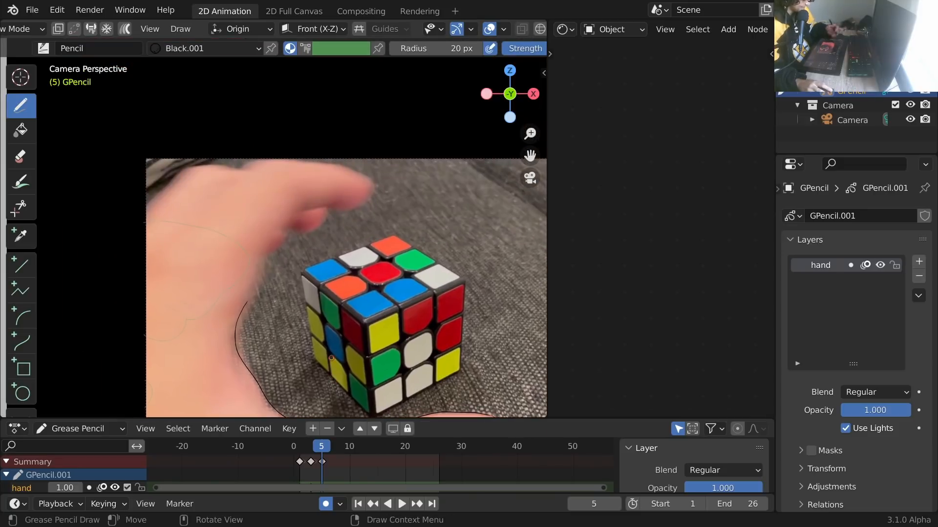
drag(251, 292, 259, 267)
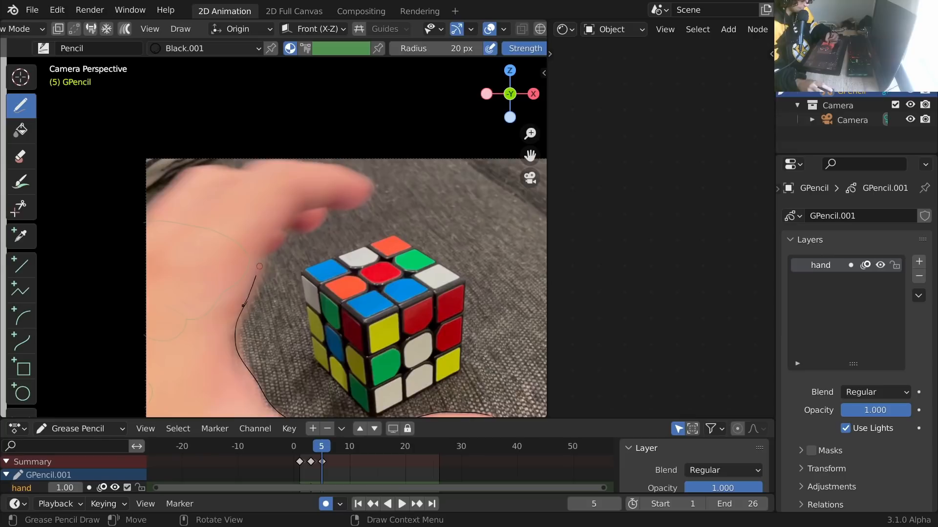
drag(282, 229, 282, 226)
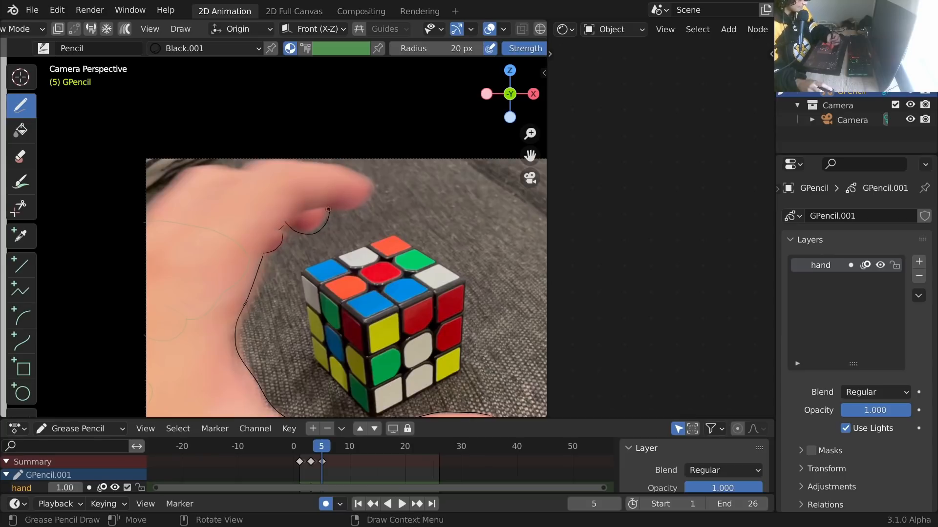
mouse_move(373, 197)
mouse_down()
mouse_move(373, 179)
mouse_move(271, 149)
mouse_up()
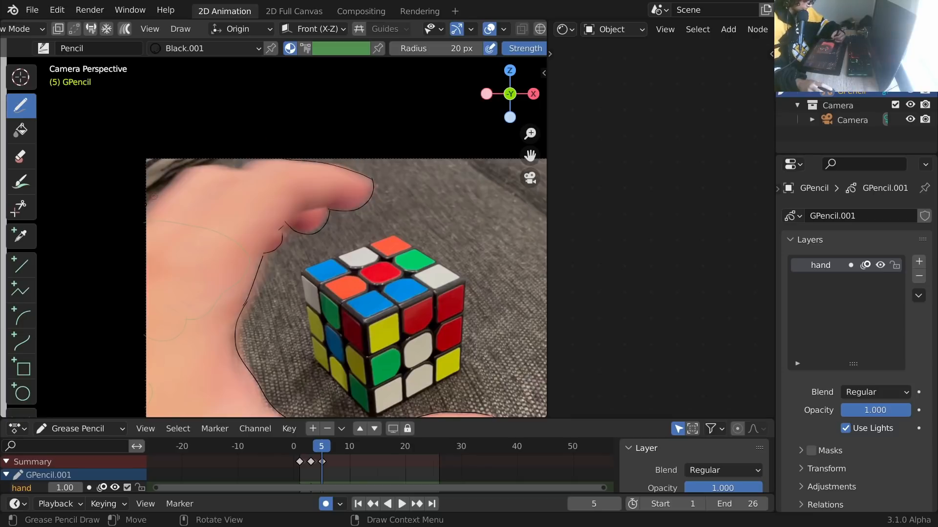
mouse_move(175, 174)
mouse_down()
mouse_move(240, 170)
mouse_move(264, 153)
mouse_up()
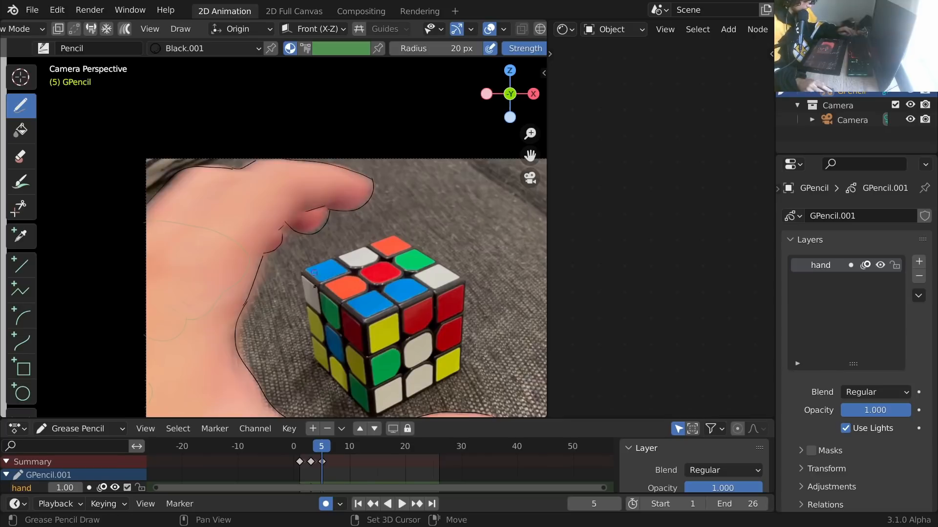
Draw the thumbnail and a short knuckle line on the upper hand on frame 5.
shift+scroll(307, 197, down, 5)
ctrl+scroll(274, 167, right, 2)
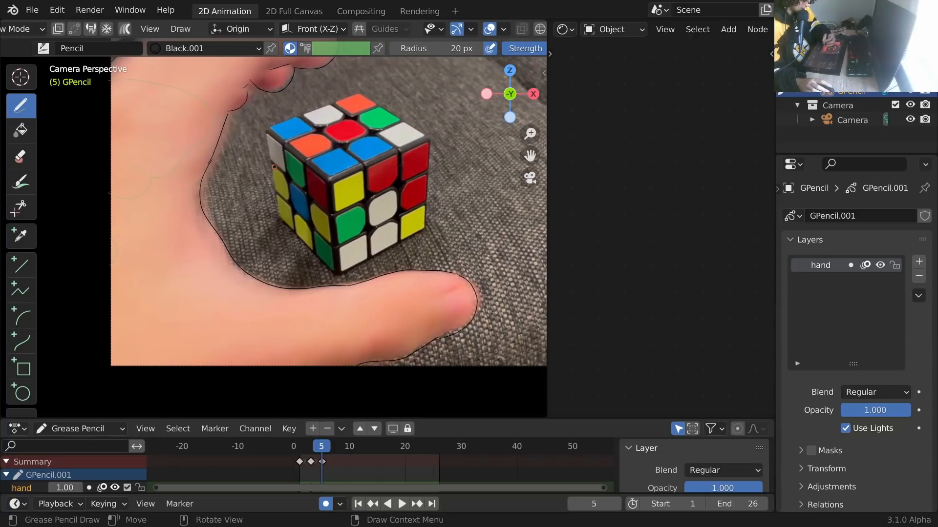
mouse_move(446, 326)
mouse_down()
mouse_move(439, 293)
mouse_move(459, 289)
mouse_up()
mouse_move(446, 324)
mouse_down()
mouse_move(471, 317)
mouse_move(474, 303)
mouse_up()
scroll(474, 304, down, 1)
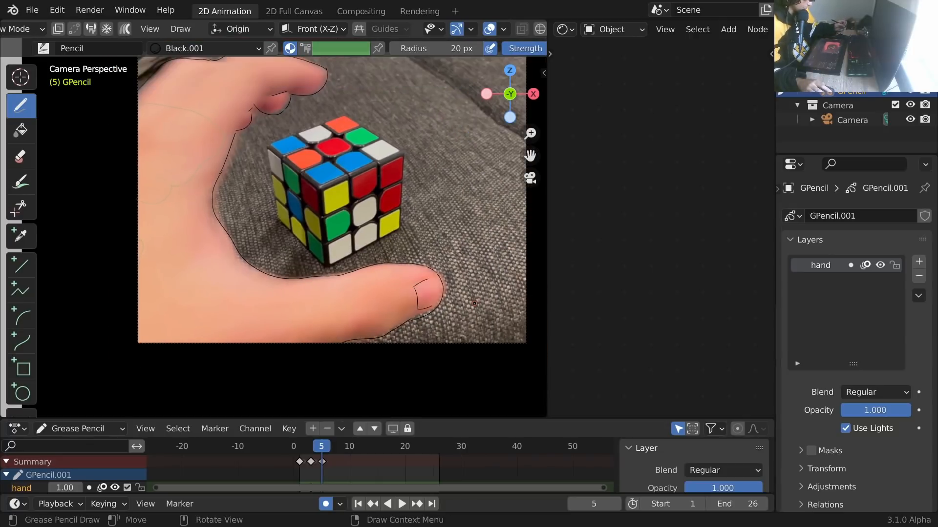
scroll(474, 303, down, 1)
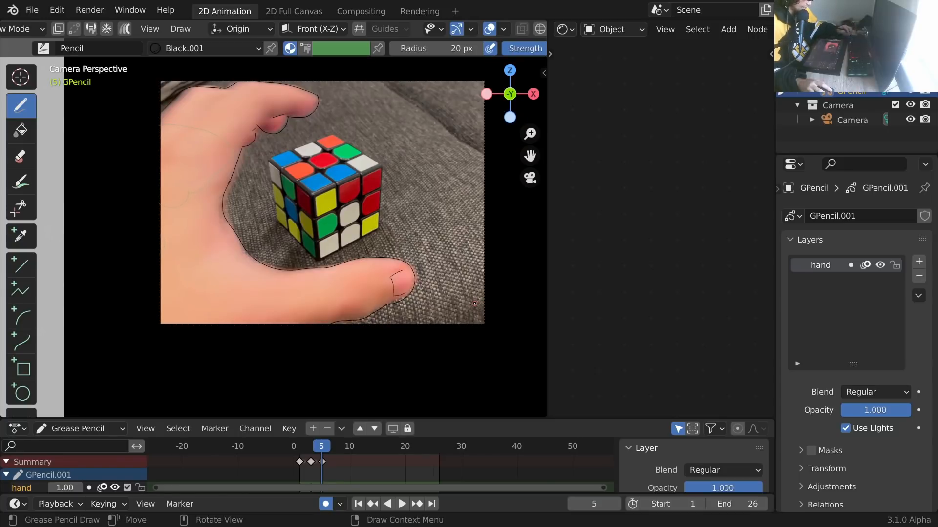
shift+drag(222, 93, 206, 108)
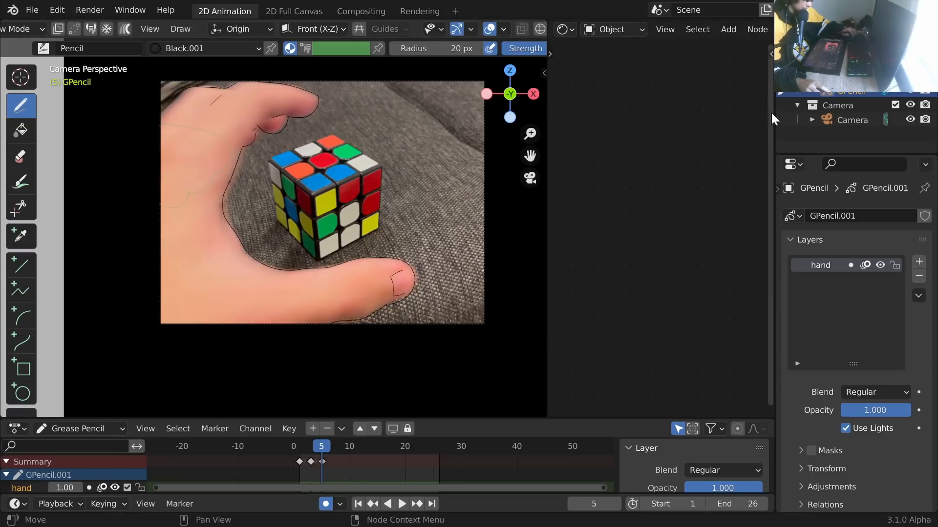
Hide the reference footage, play and step through the traced hand drawings up to frame 5, and show the footage again.
click(910, 77)
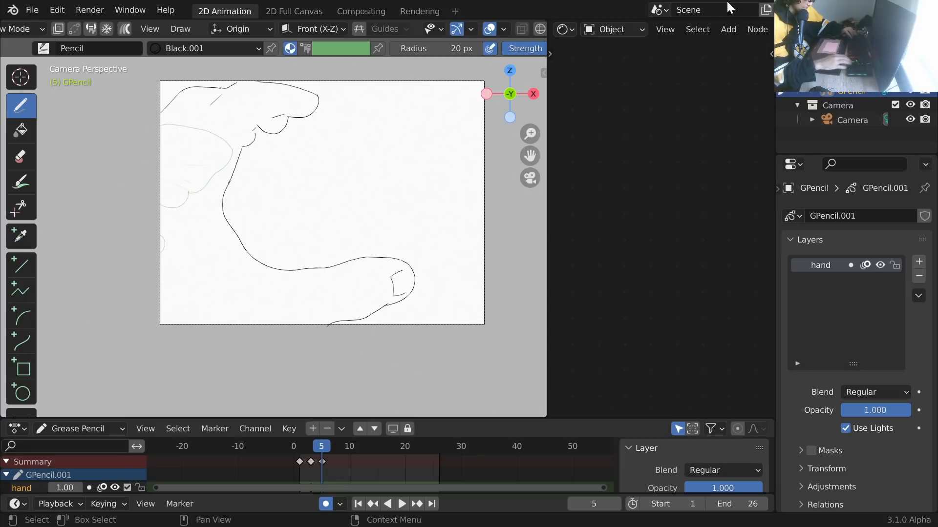
key(shift+Left)
key(space)
key(space)
key(Left)
key(Left)
key(Right)
key(Right)
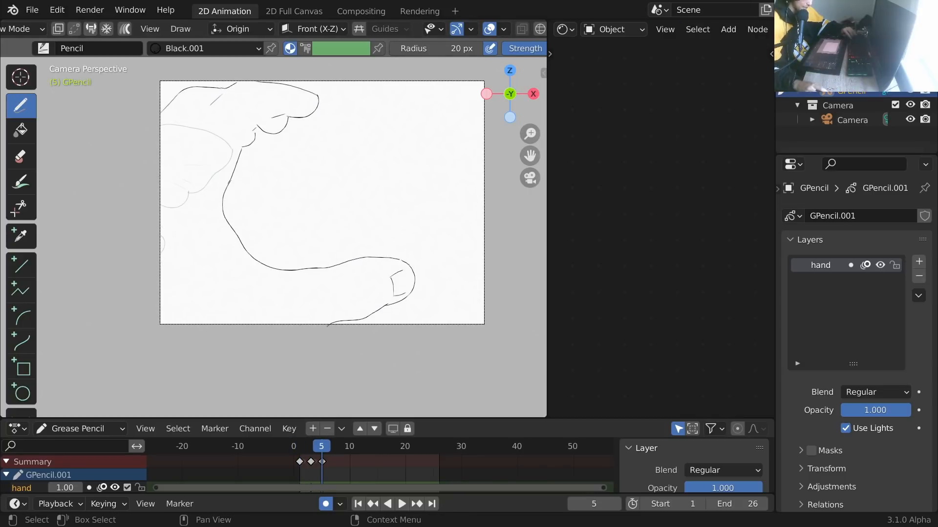
click(910, 76)
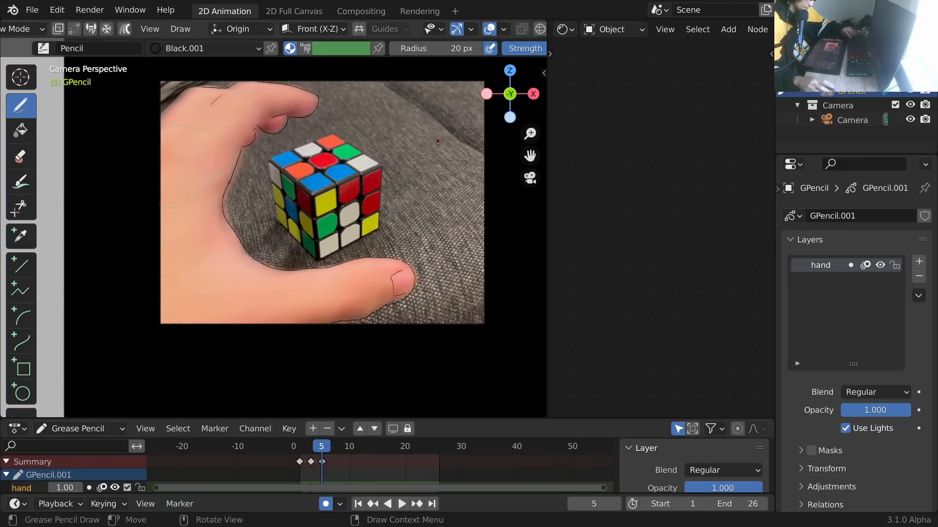
Advance to frame 7 for the next hand drawing and save the file.
key(Right)
key(Right)
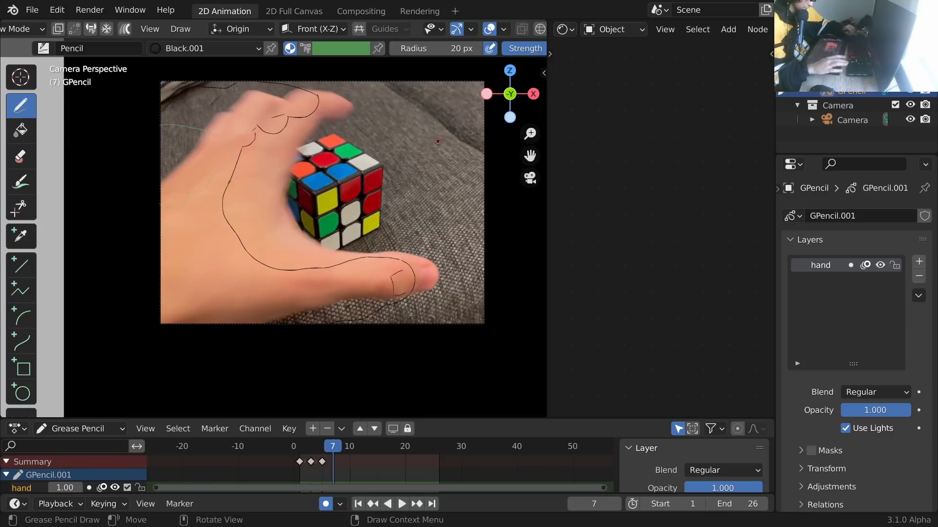
key(shift+s)
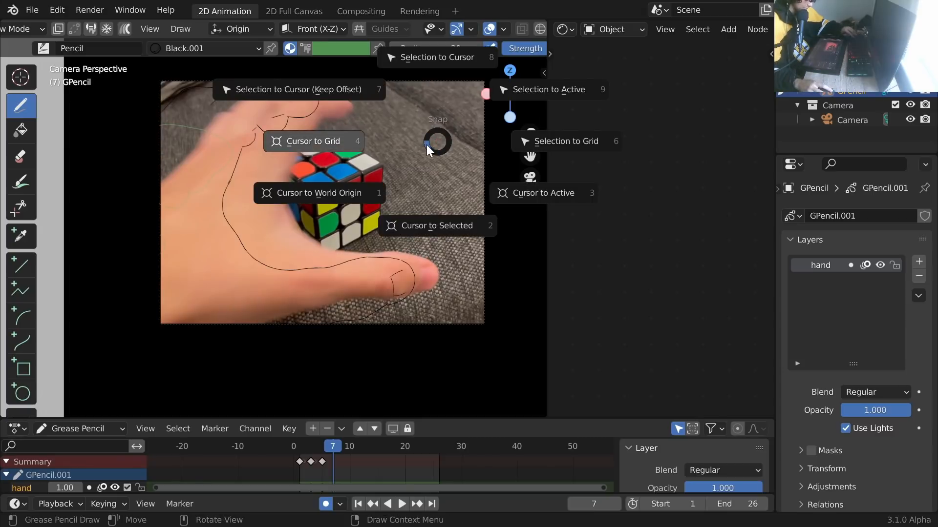
key(Escape)
key(ctrl+s)
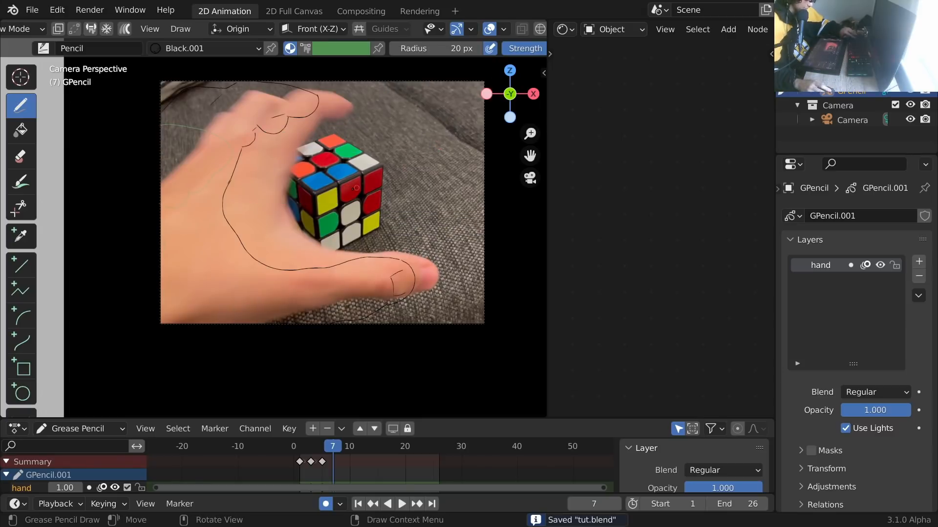
scroll(335, 210, up, 2)
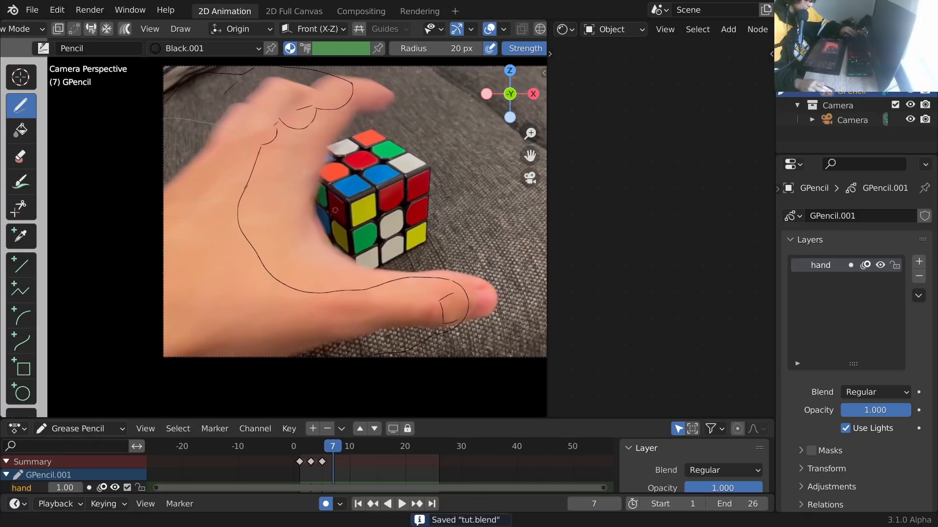
Trace the hand outline on frame 7 along the lower edge, thumb, back of the hand, fingers and inner palm.
shift+middle_drag(335, 210, 336, 218)
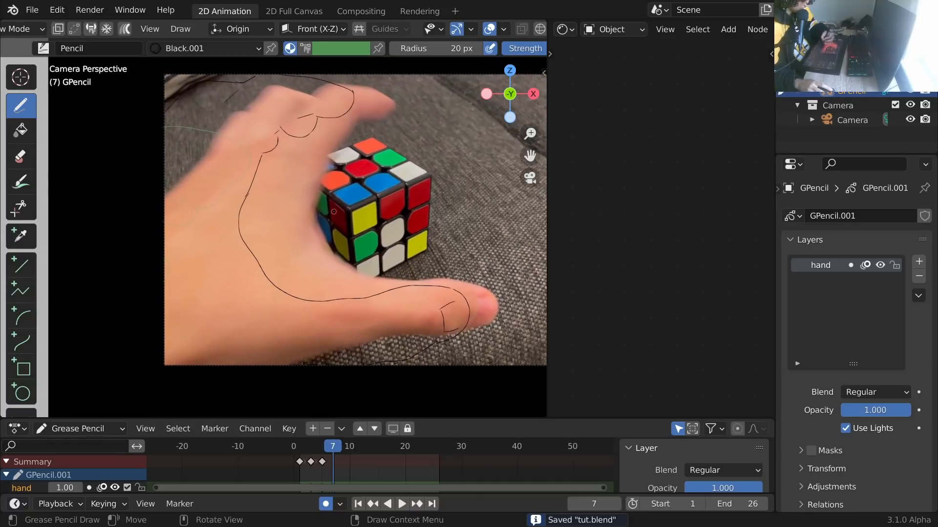
drag(292, 366, 389, 332)
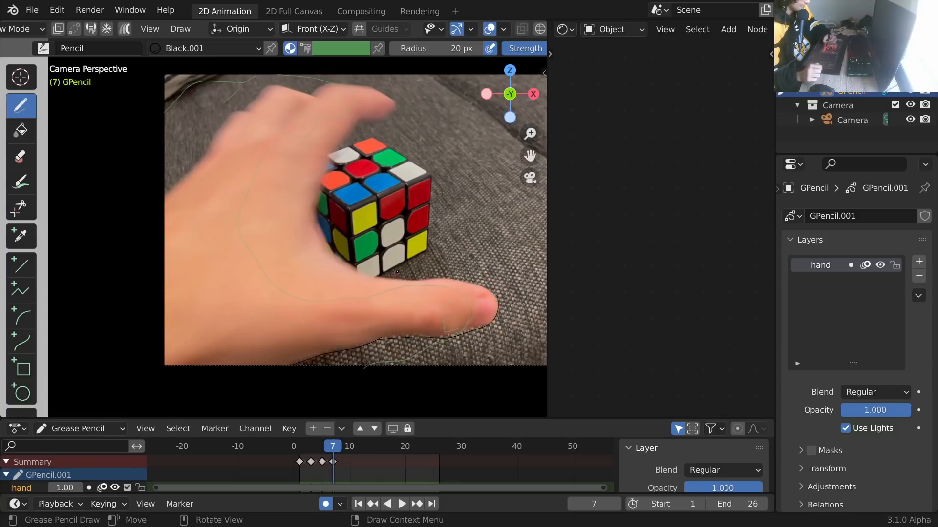
drag(408, 281, 487, 288)
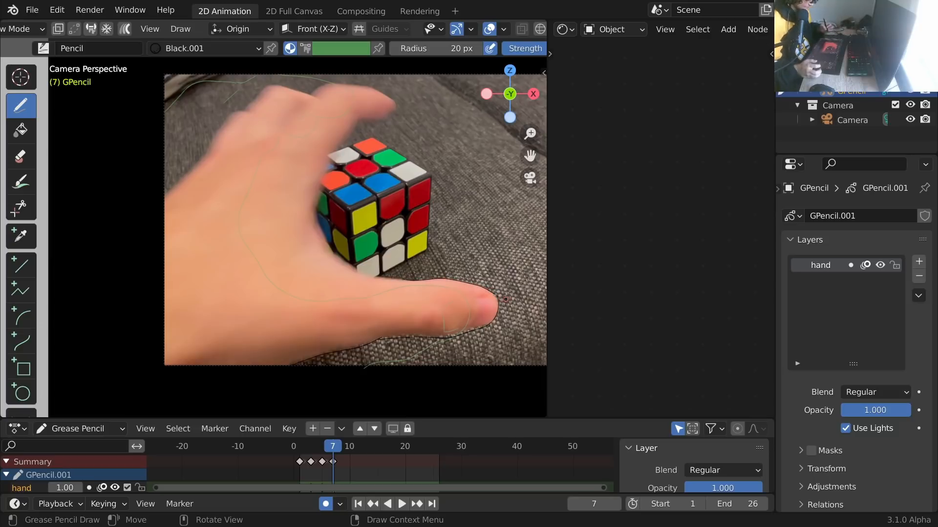
drag(165, 195, 196, 167)
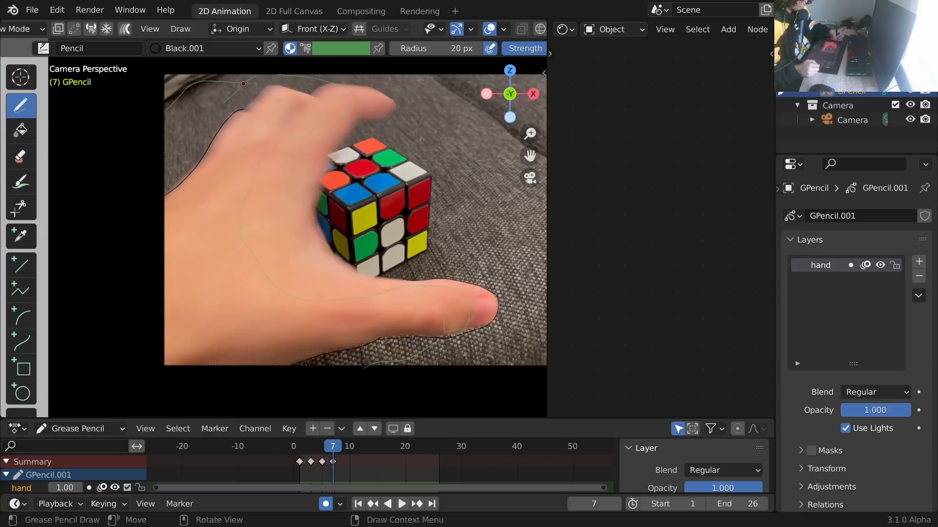
mouse_move(299, 90)
mouse_down()
mouse_move(315, 97)
mouse_move(374, 84)
mouse_up()
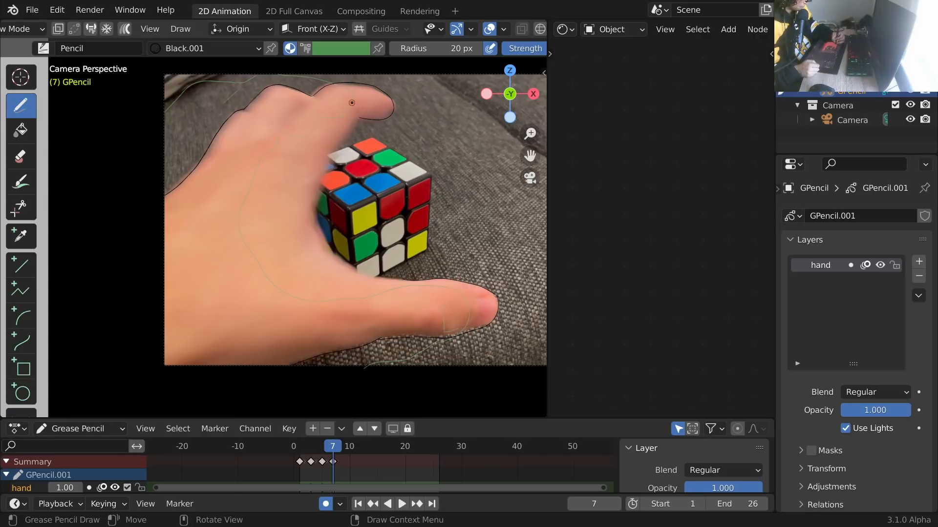
drag(313, 202, 327, 162)
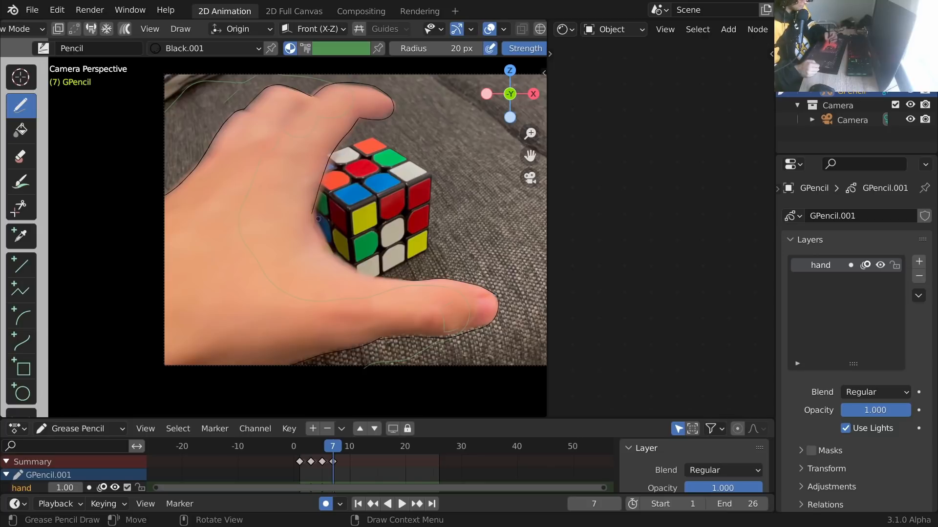
mouse_move(313, 211)
mouse_down()
mouse_move(342, 263)
mouse_move(374, 279)
mouse_up()
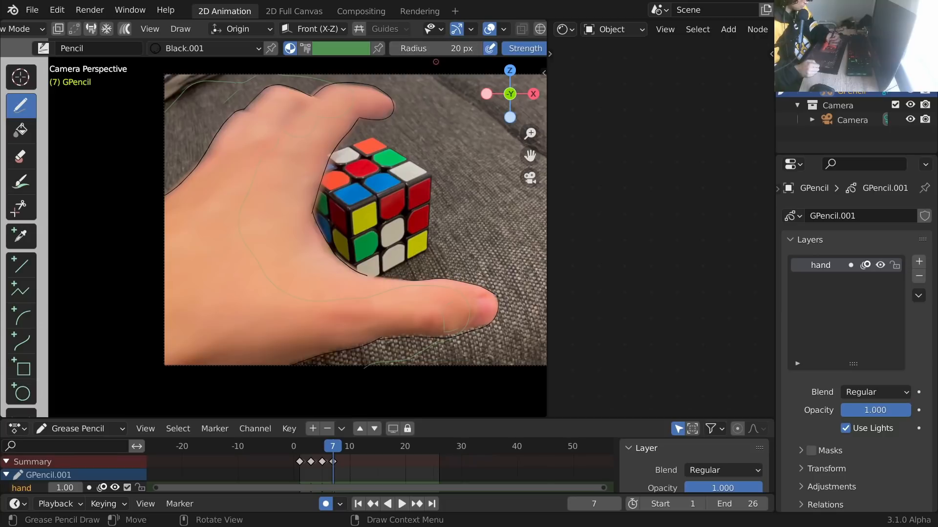
drag(363, 275, 422, 279)
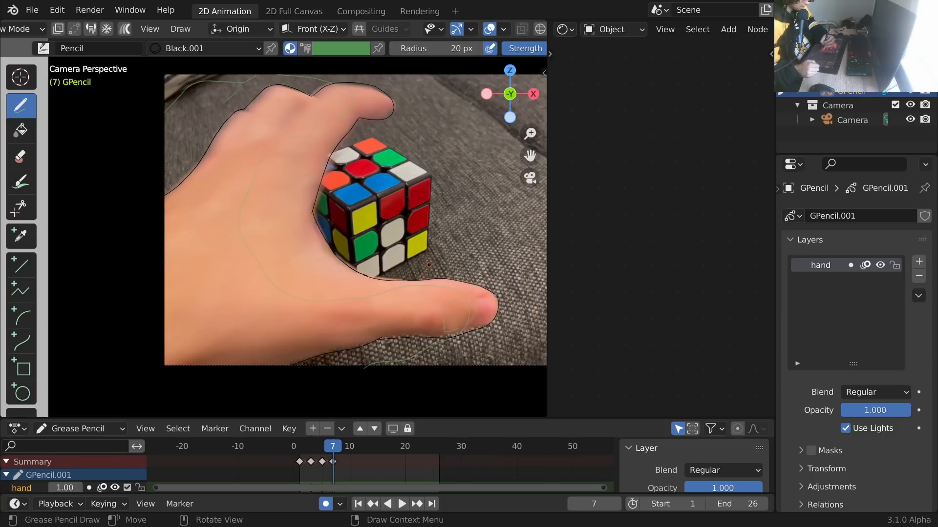
Draw the thumbnail and short crease lines between the fingers, below the thumb and on the back of the hand on frame 7.
mouse_move(471, 323)
mouse_down()
mouse_move(474, 300)
mouse_move(492, 295)
mouse_up()
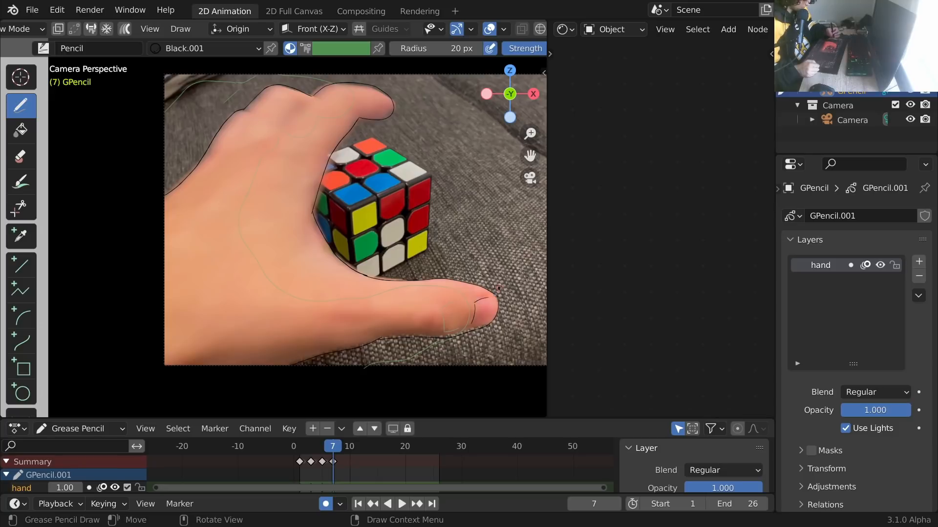
drag(300, 110, 263, 138)
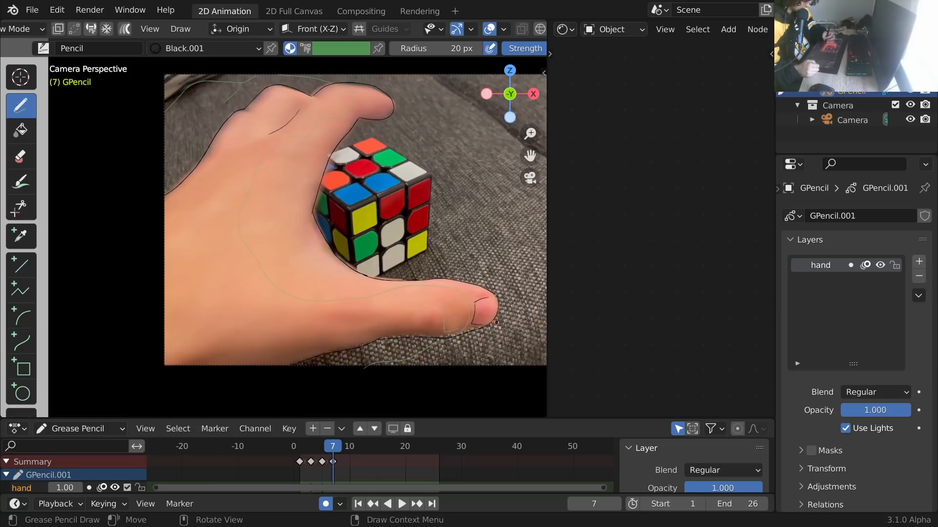
drag(367, 328, 311, 334)
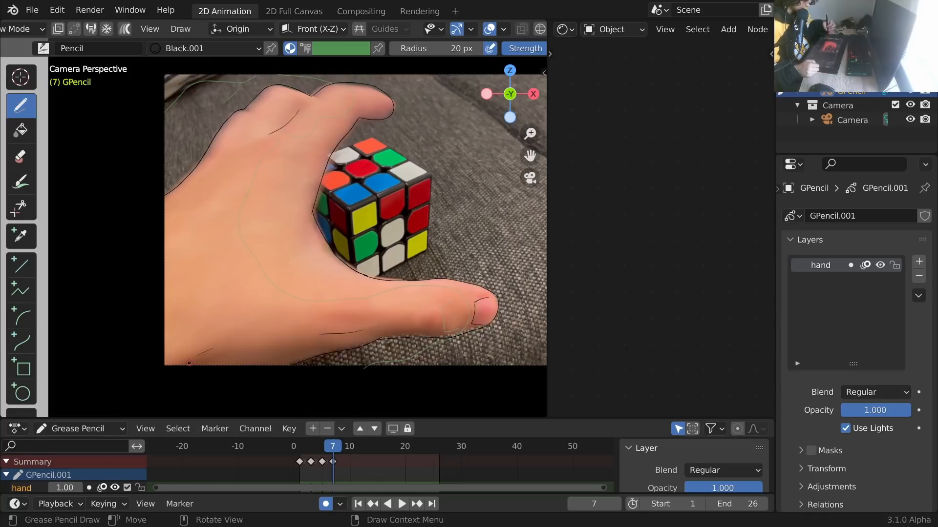
drag(220, 186, 208, 199)
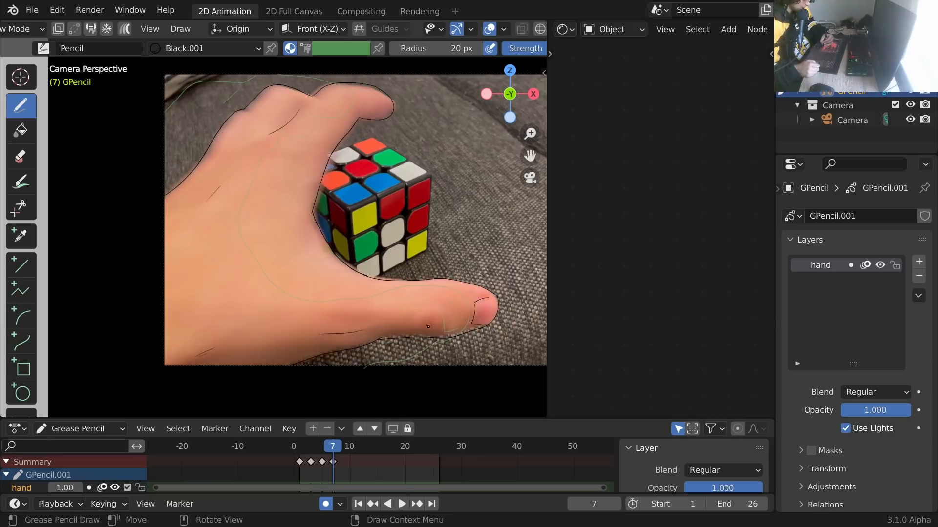
Advance to frame 9 and trace the lower edge of the hand from the wrist to the thumb tip.
key(Right)
key(Right)
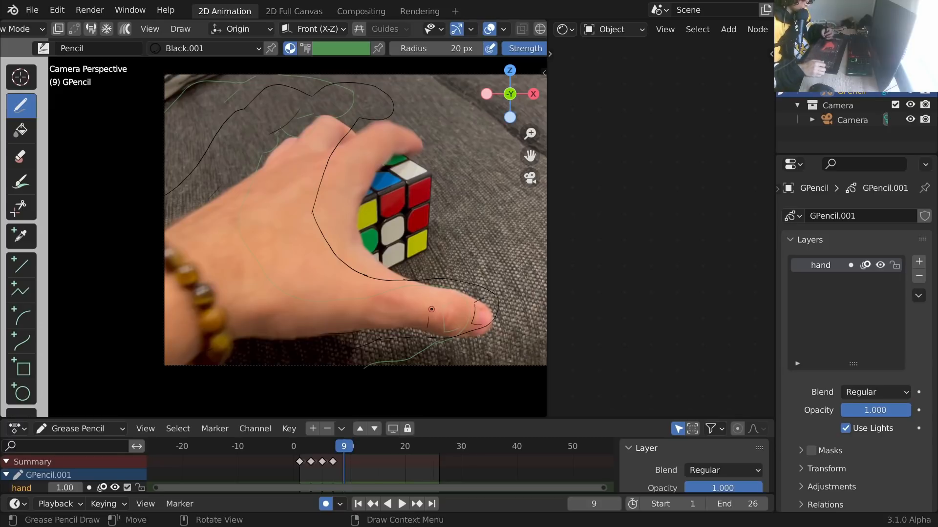
drag(182, 366, 214, 345)
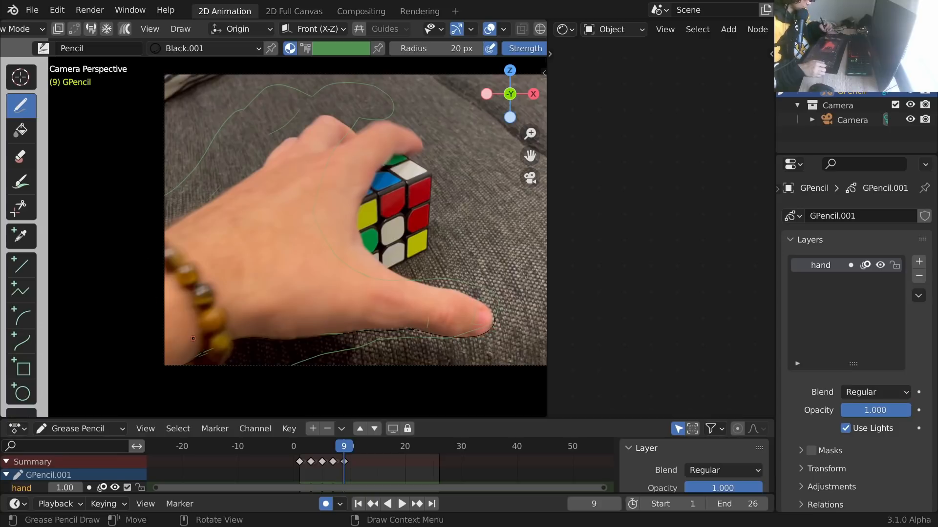
In Object Mode, select the bg footage plane and insert a Mix node after its movie texture with a factor of 0.064.
scroll(463, 297, up, 1)
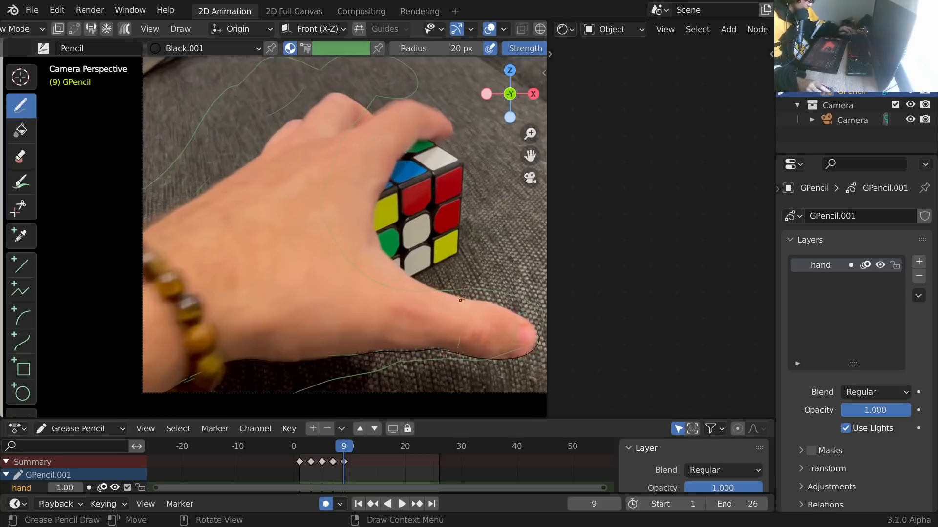
scroll(462, 297, up, 3)
shift+middle_drag(449, 327, 214, 123)
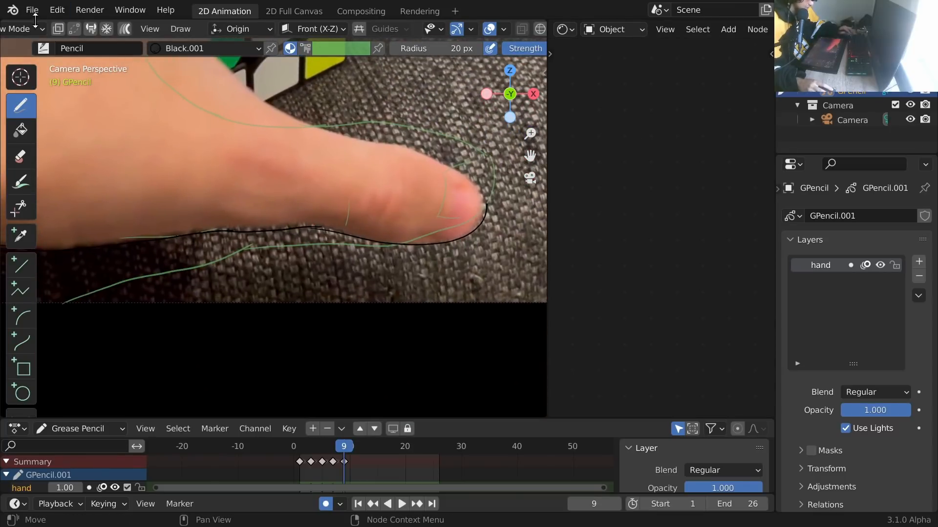
click(19, 30)
click(19, 46)
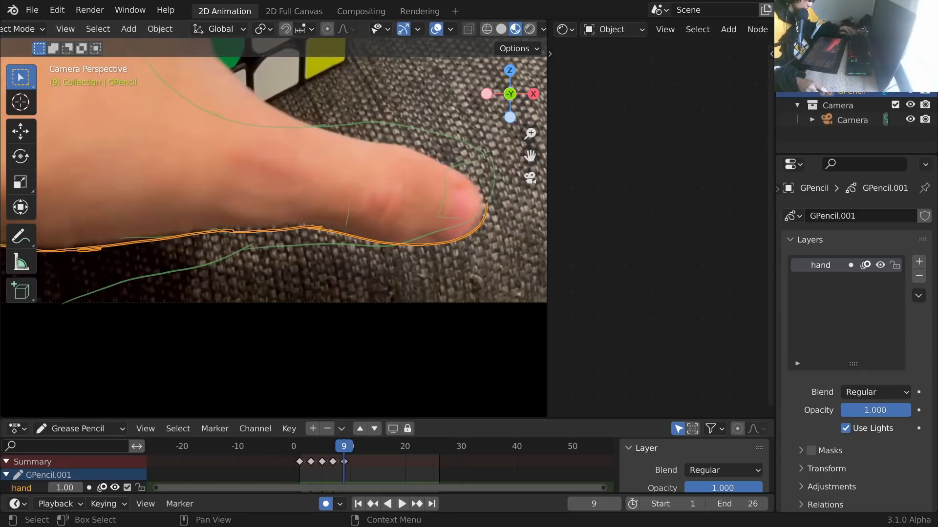
scroll(643, 178, down, 1)
key(shift+a)
click(654, 161)
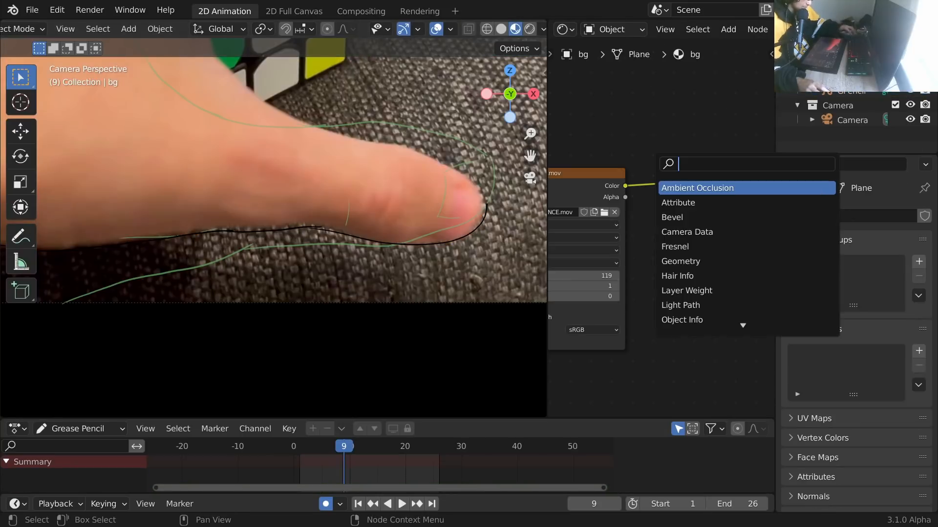
text(mi)
key(Return)
click(712, 213)
drag(700, 206, 681, 206)
key(ctrl+space)
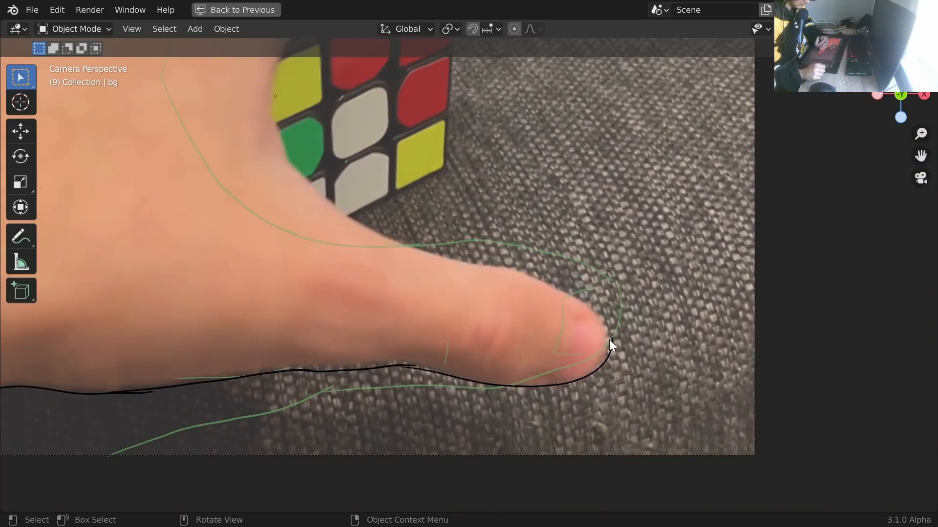
Select the Grease Pencil hand drawing again and return it to Draw Mode.
click(611, 345)
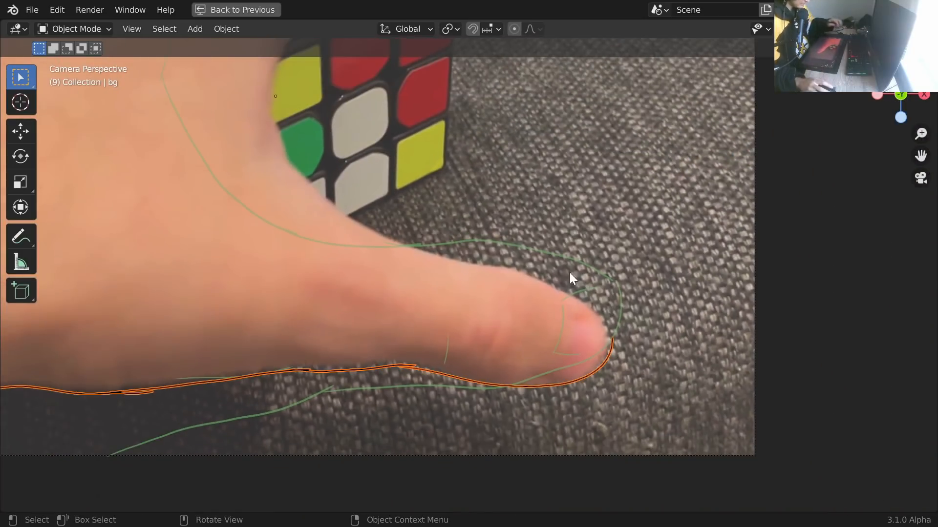
key(ctrl+space)
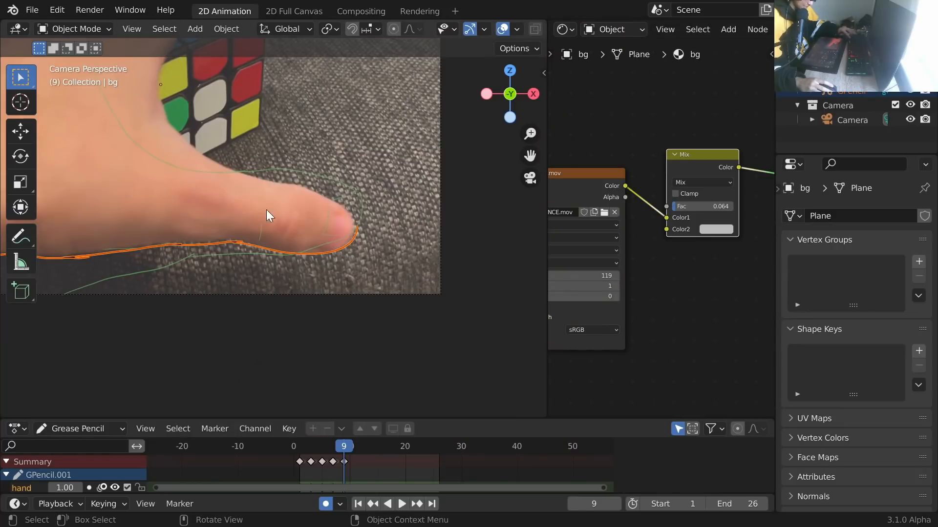
click(271, 247)
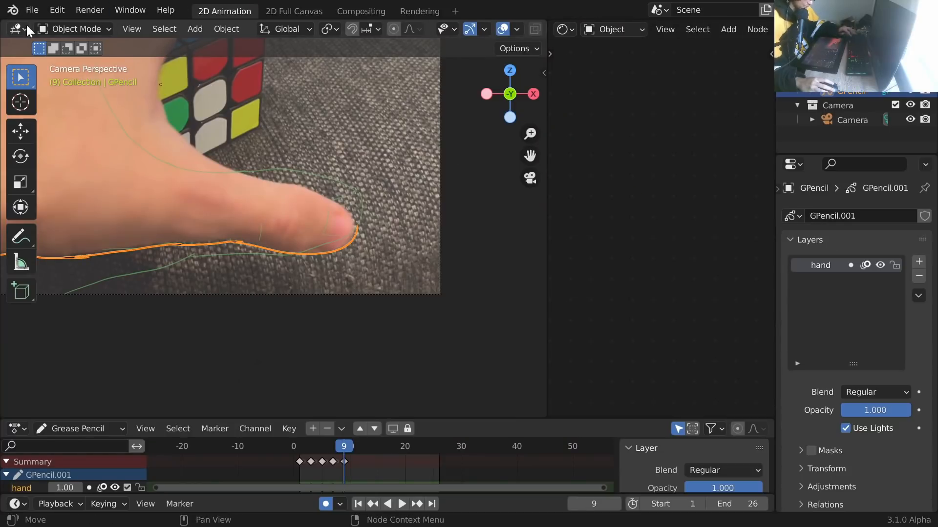
click(59, 28)
click(61, 93)
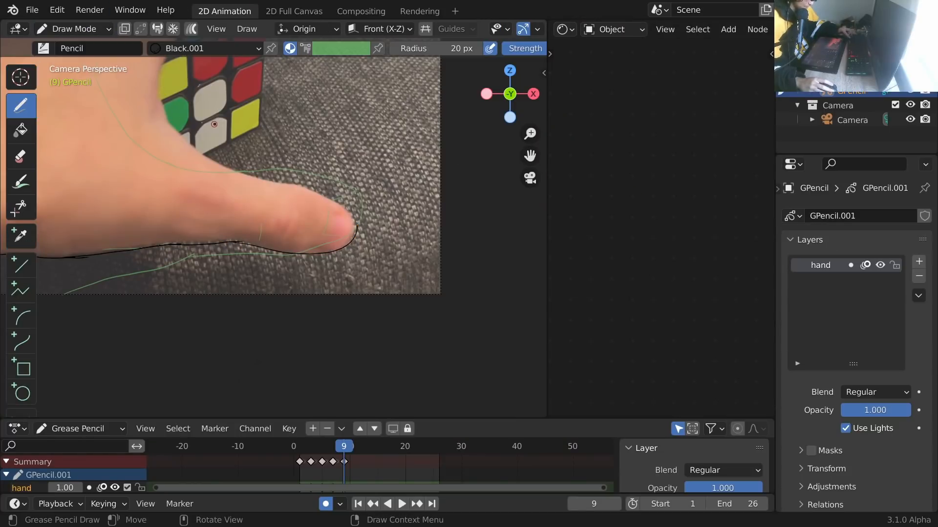
In a maximized viewport, trace the thumb's upper edge, the inner palm and the underside of the index finger on frame 9.
key(ctrl+space)
shift+middle_drag(437, 152, 414, 204)
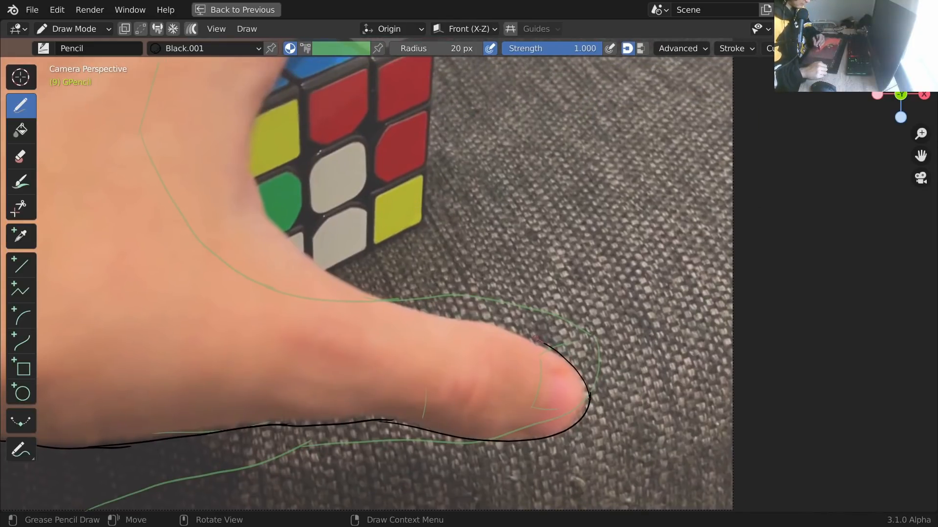
mouse_move(419, 311)
mouse_down()
mouse_move(374, 298)
mouse_move(315, 262)
mouse_move(279, 227)
mouse_move(254, 176)
mouse_up()
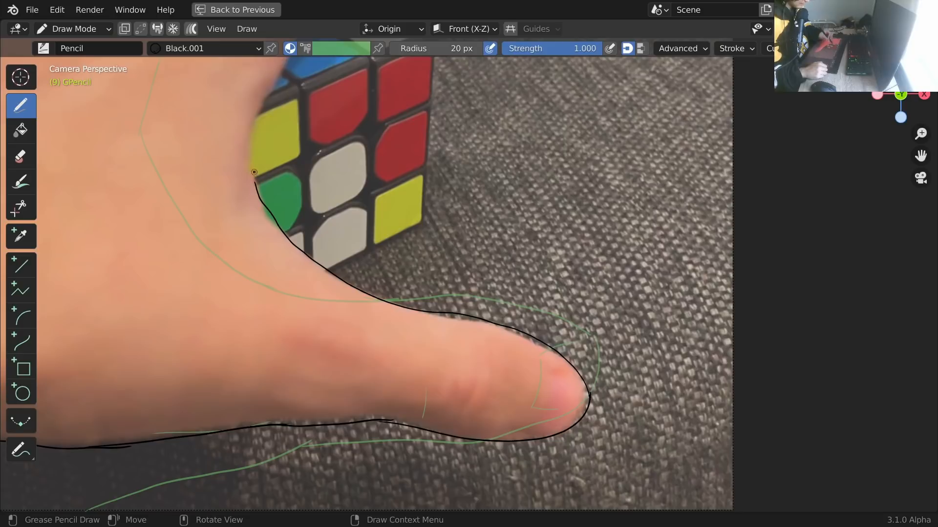
shift+middle_drag(291, 172, 284, 333)
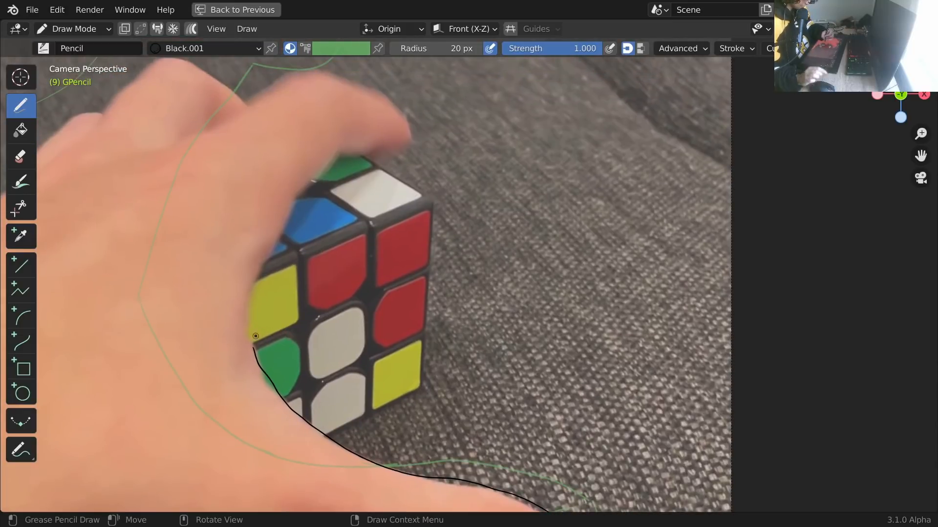
drag(254, 349, 255, 272)
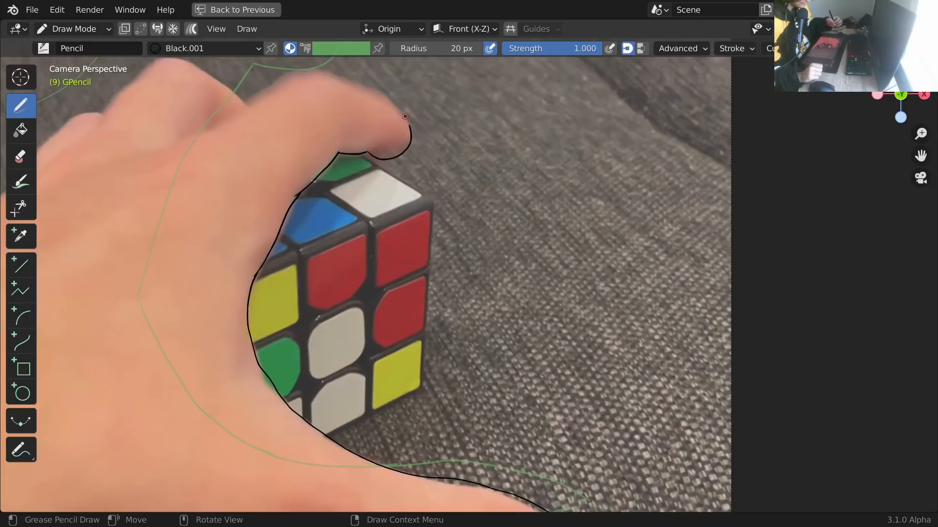
Trace the back of the hand, the knuckles and the top of the index finger on frame 9.
mouse_move(345, 122)
shift+middle_down()
mouse_move(548, 197)
mouse_move(679, 176)
shift+middle_up()
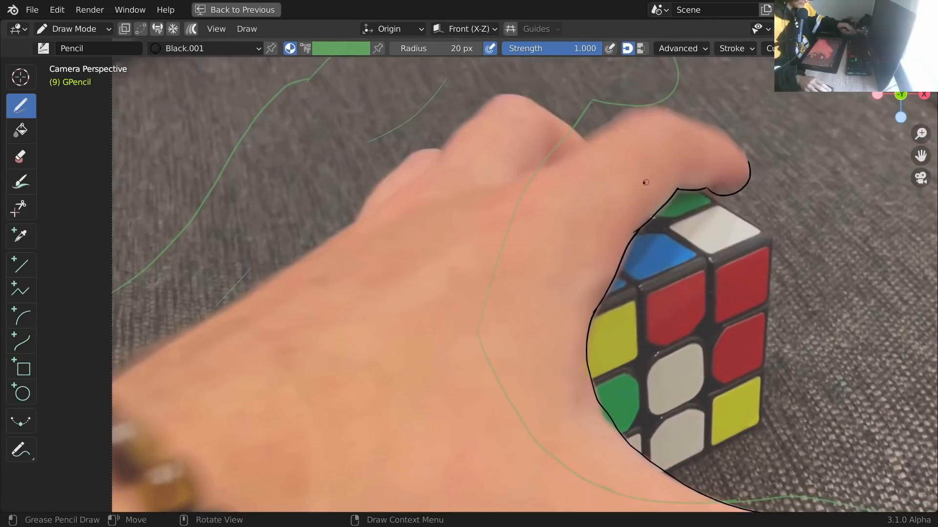
drag(113, 381, 253, 295)
key(ctrl+z)
drag(113, 380, 338, 234)
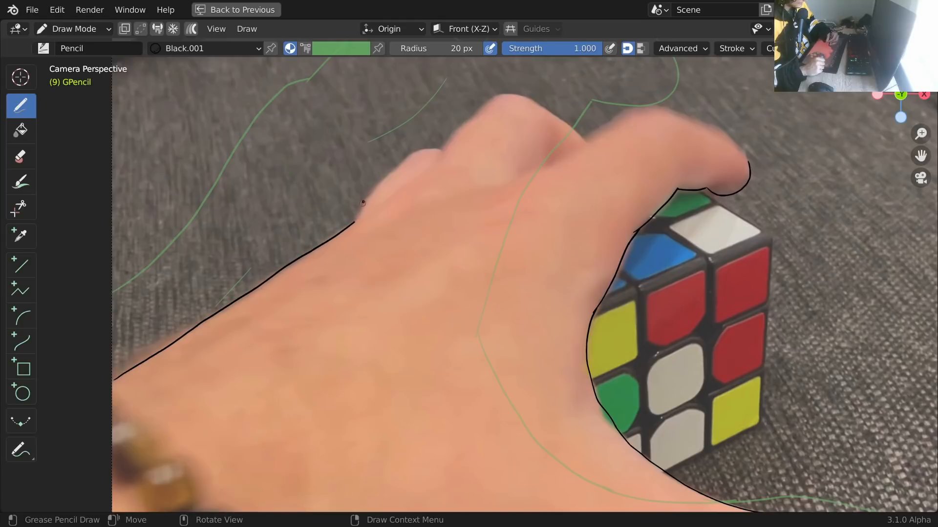
drag(371, 192, 391, 174)
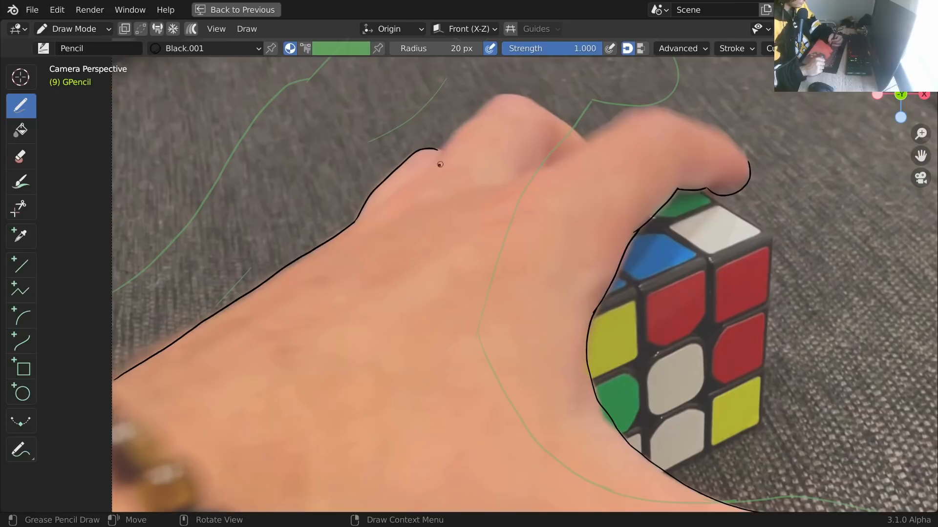
drag(419, 179, 480, 111)
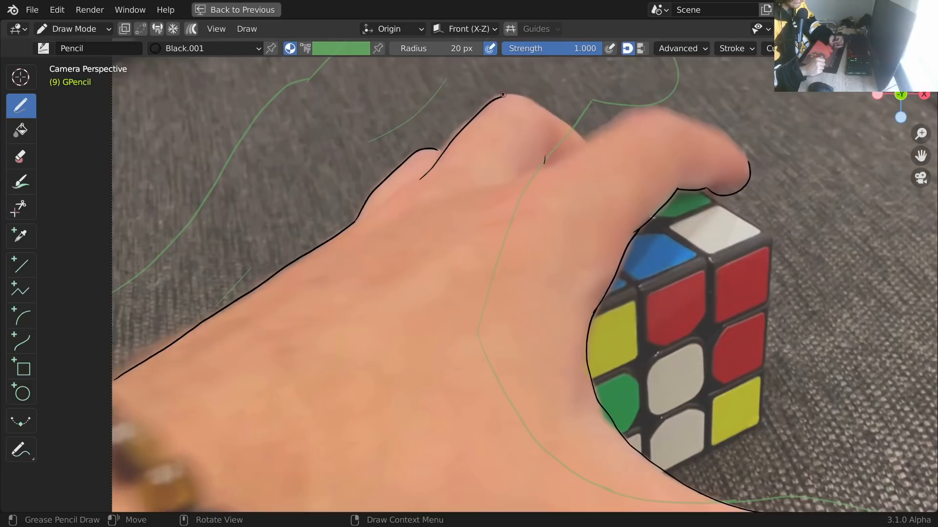
mouse_move(541, 104)
mouse_down()
mouse_move(590, 151)
mouse_move(568, 155)
mouse_move(635, 111)
mouse_move(664, 109)
mouse_move(711, 128)
mouse_move(746, 162)
mouse_up()
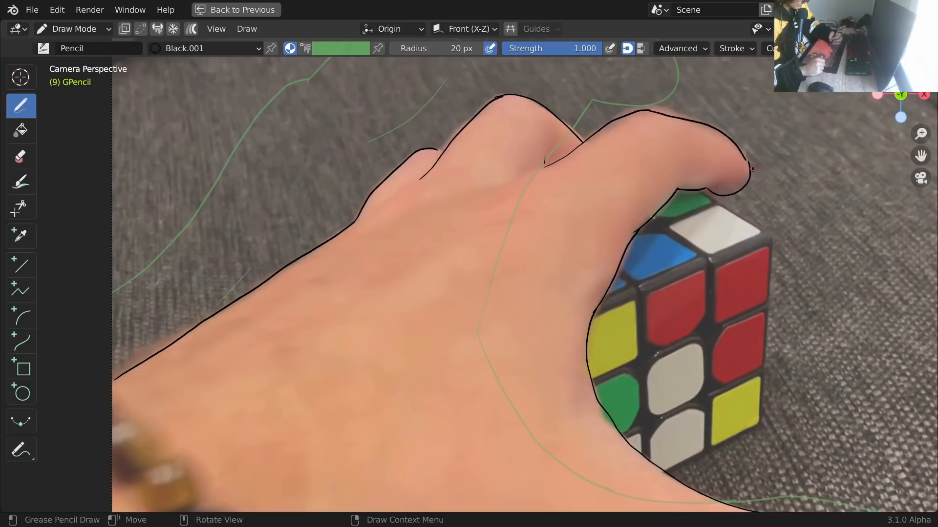
Add the knuckle creases, the thumbnail outline and the thumb-joint wrinkle to the hand drawing on frame 9.
drag(517, 176, 489, 188)
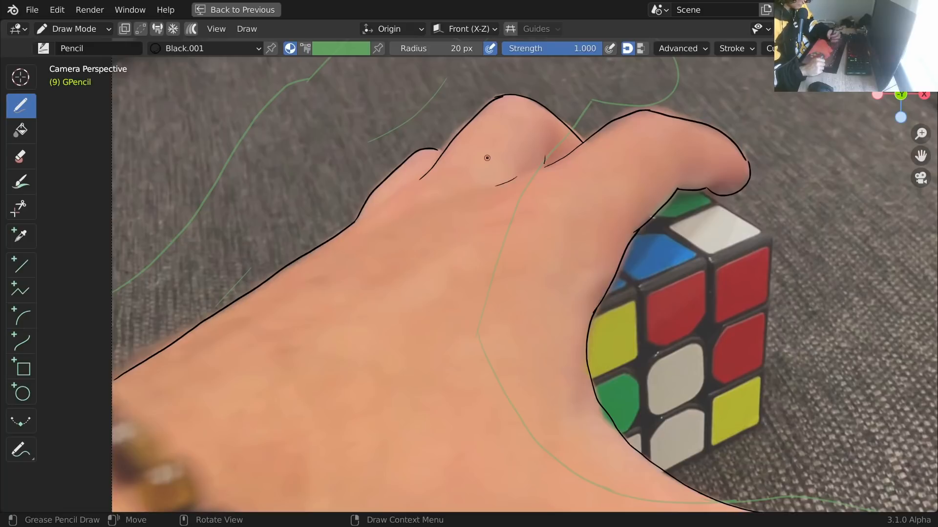
drag(399, 189, 373, 208)
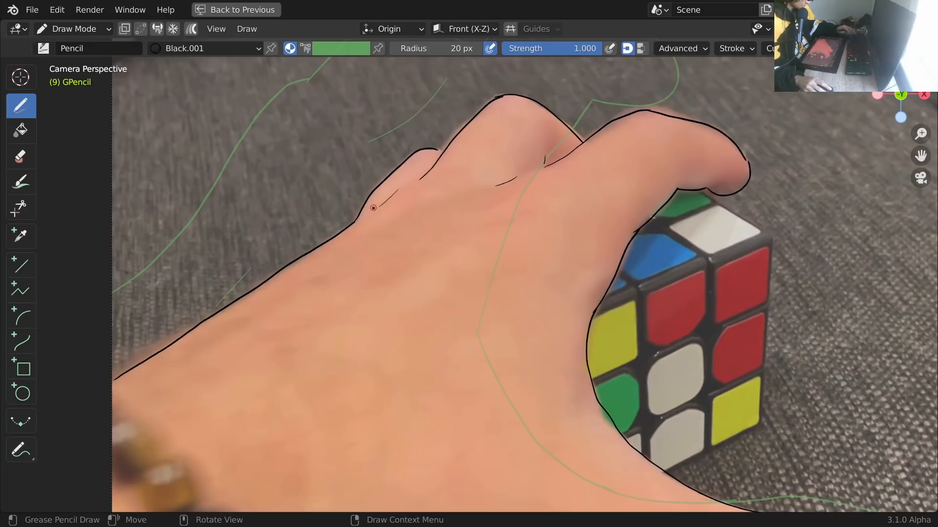
scroll(477, 310, down, 1)
shift+middle_drag(477, 309, 245, 86)
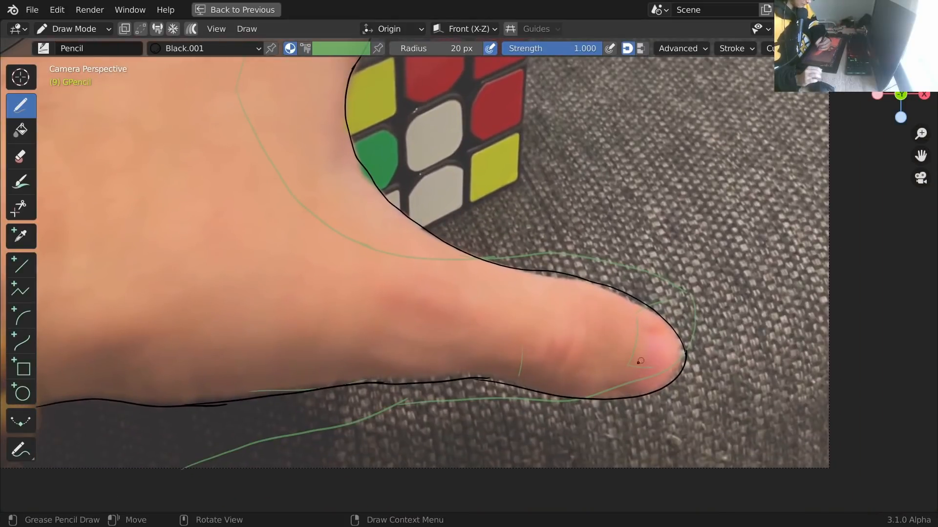
mouse_move(632, 381)
mouse_down()
mouse_move(642, 333)
mouse_move(672, 332)
mouse_up()
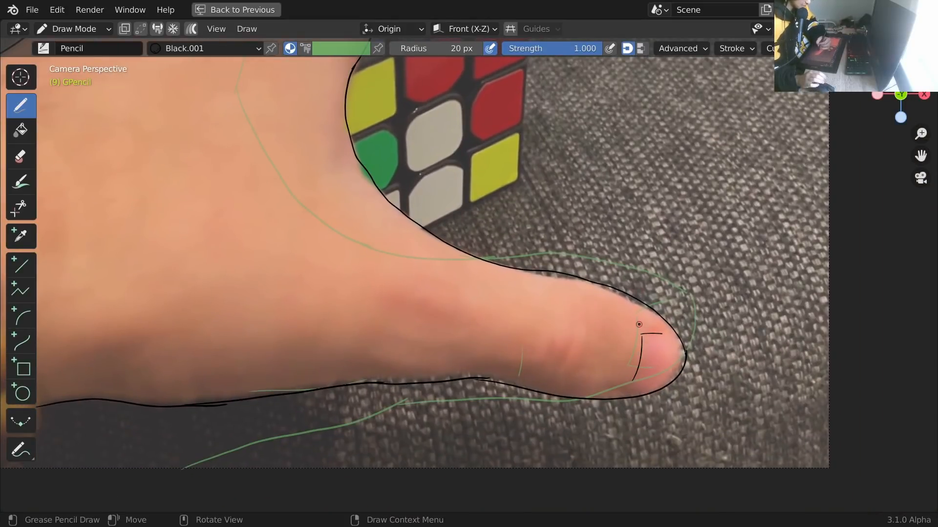
drag(655, 384, 668, 351)
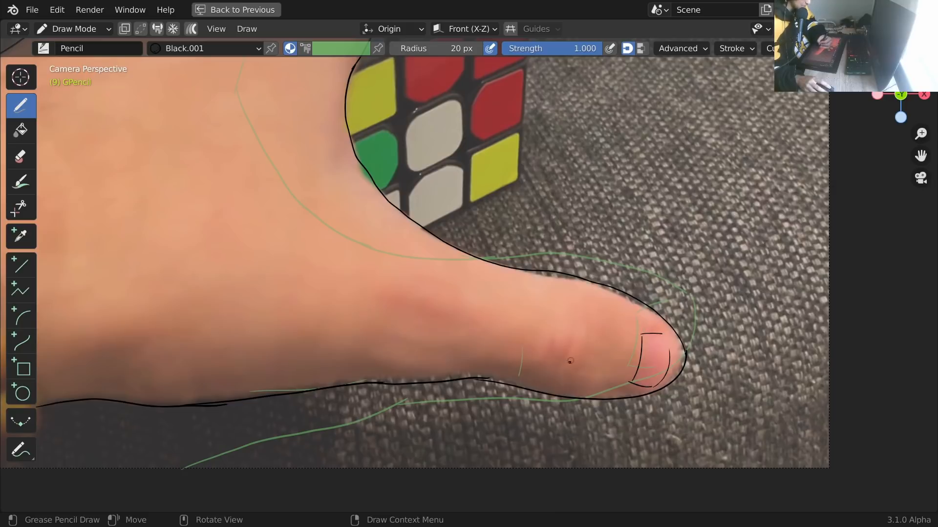
drag(557, 369, 567, 344)
Outline the three lowest bracelet beads on the wrist on frame 9, starting from the bead at the wrist's underside.
scroll(502, 291, down, 4)
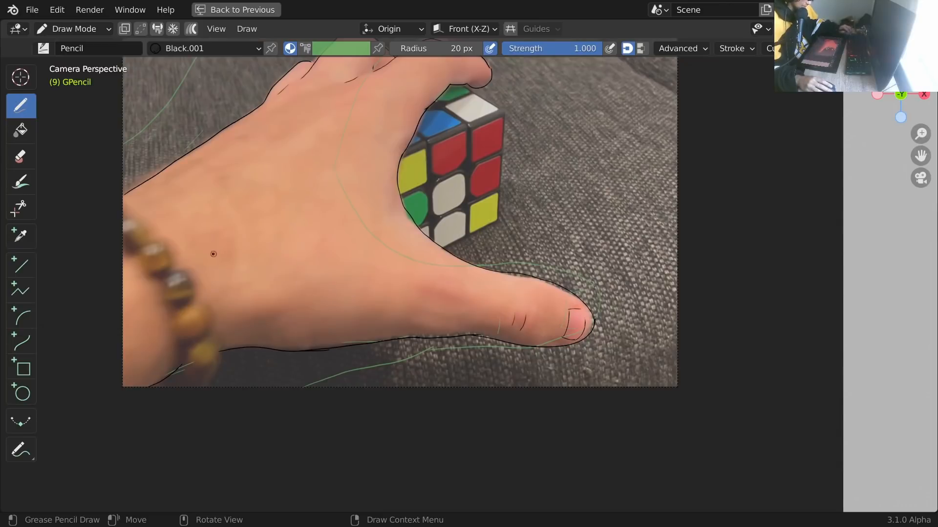
shift+middle_drag(217, 254, 342, 203)
scroll(345, 251, up, 5)
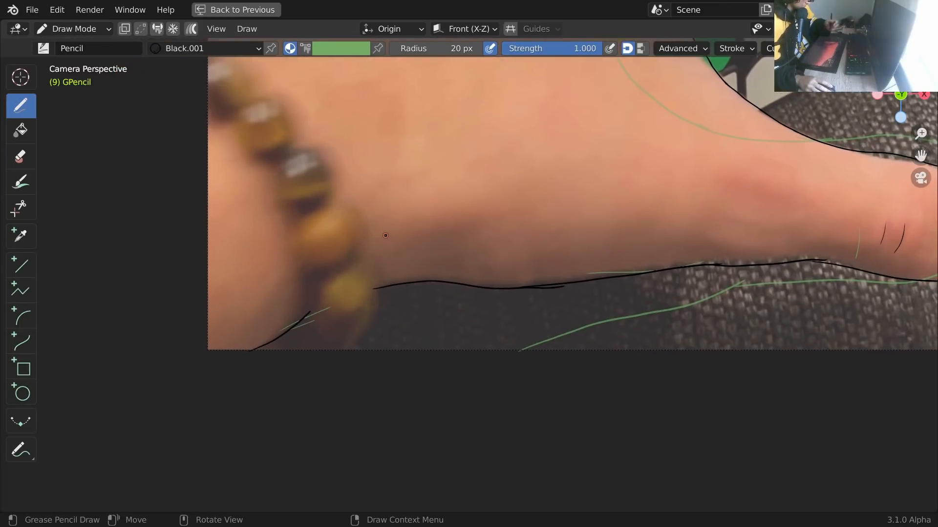
drag(351, 340, 380, 295)
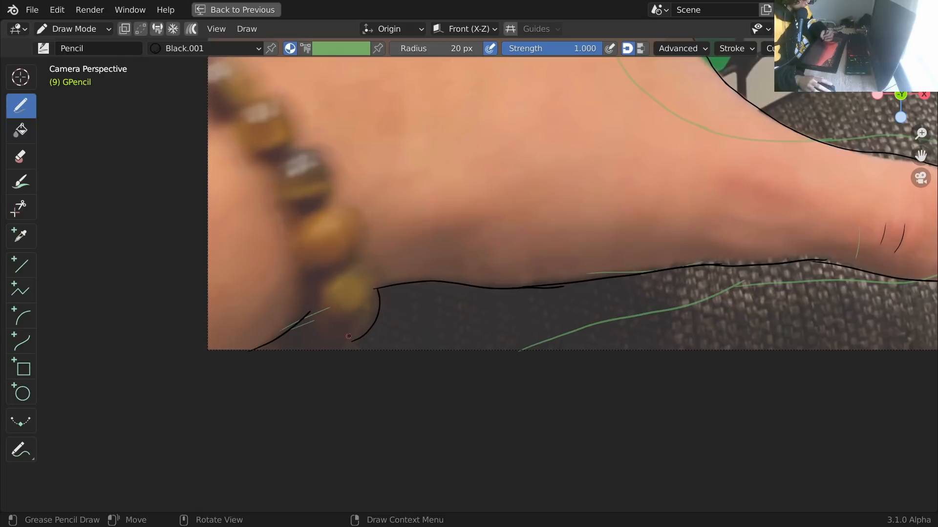
mouse_move(353, 340)
mouse_down()
mouse_move(320, 334)
mouse_move(307, 294)
mouse_up()
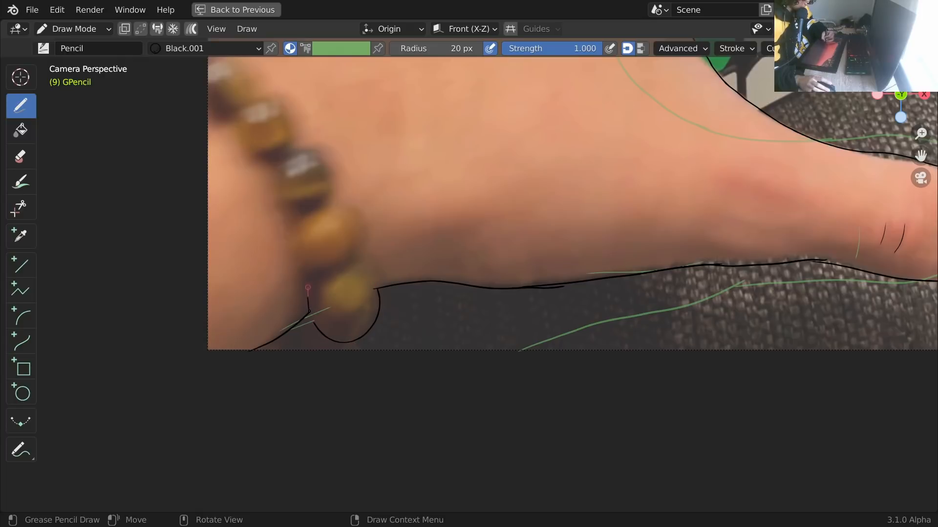
mouse_move(372, 282)
mouse_down()
mouse_move(343, 259)
mouse_move(348, 211)
mouse_up()
mouse_move(307, 272)
mouse_down()
mouse_move(291, 222)
mouse_move(317, 211)
mouse_up()
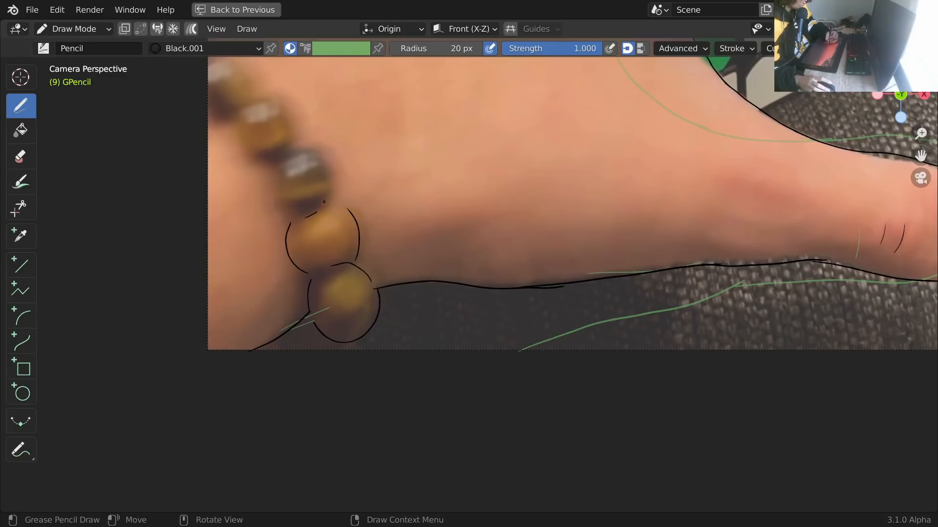
drag(302, 145, 310, 214)
mouse_move(268, 163)
mouse_down()
mouse_move(293, 217)
mouse_move(286, 154)
mouse_up()
Outline the remaining upper bracelet beads up to the picture edge on frame 9 and restore the full window layout.
shift+middle_drag(294, 184, 417, 285)
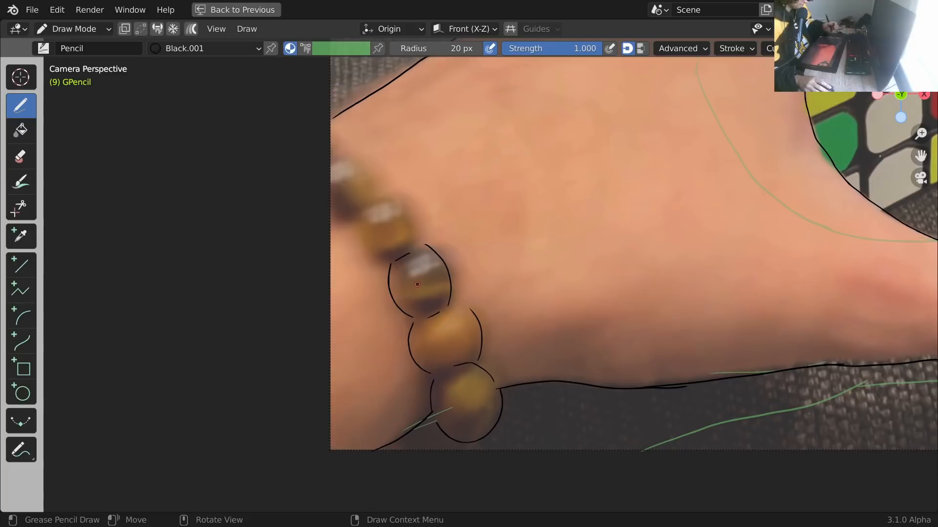
drag(354, 219, 371, 257)
drag(379, 197, 412, 243)
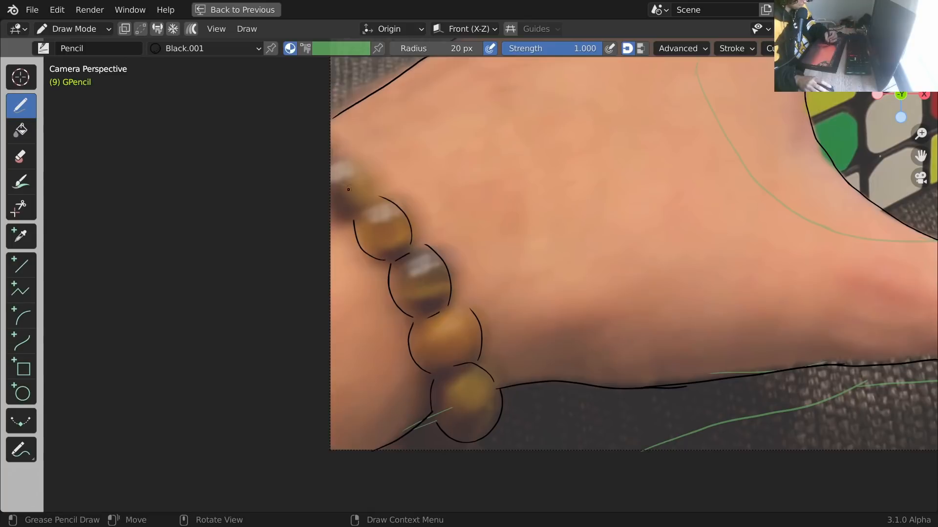
mouse_move(372, 195)
mouse_down()
mouse_move(358, 208)
mouse_move(338, 163)
mouse_up()
drag(353, 220, 328, 212)
drag(341, 157, 323, 144)
scroll(311, 130, down, 4)
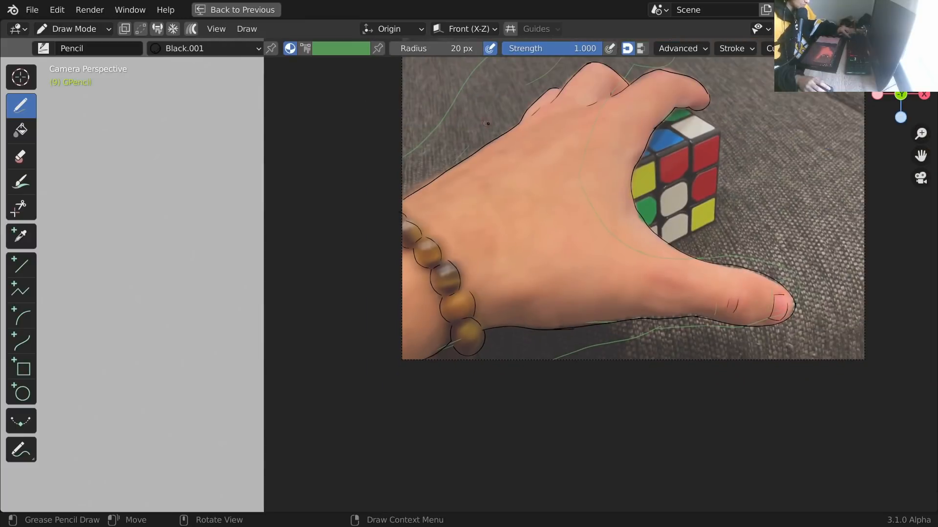
shift+middle_drag(603, 123, 398, 168)
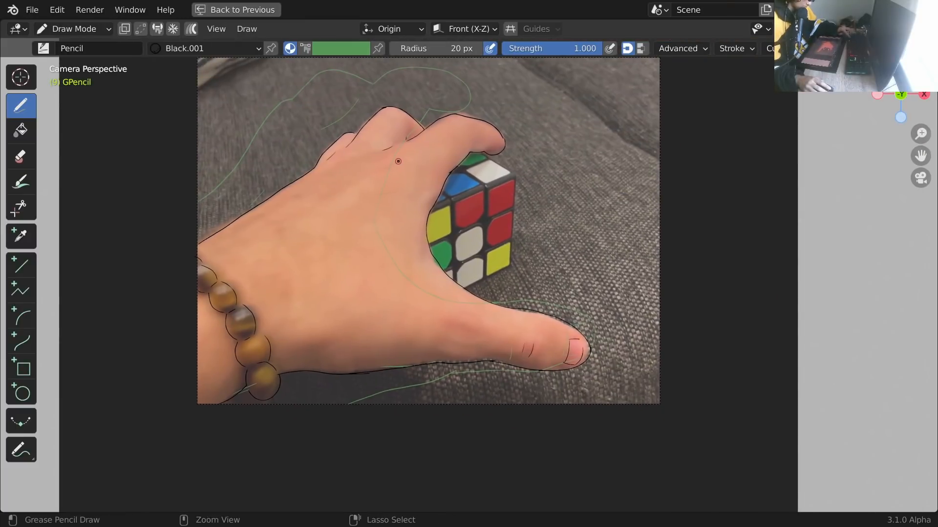
key(ctrl+space)
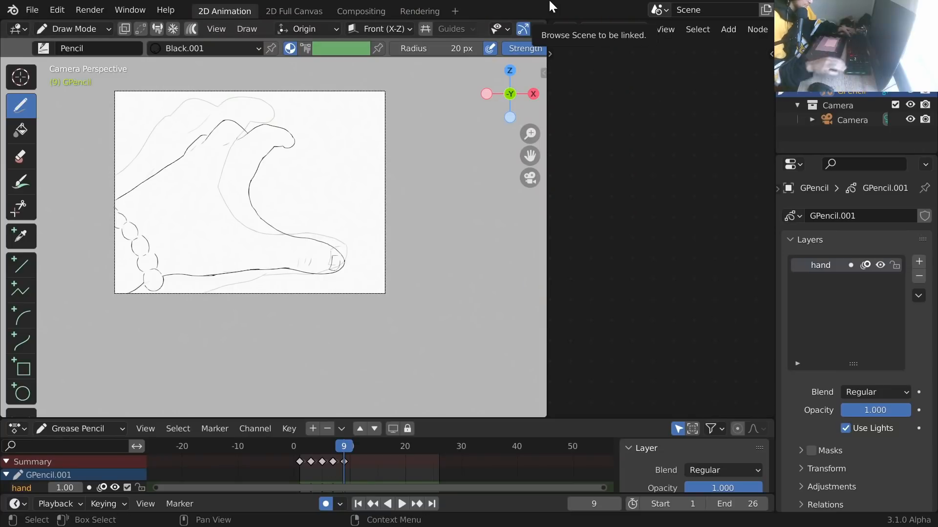
Play the hand animation repeatedly from frame 1 to check the motion of the drawings up to frame 9.
key(shift+Left)
key(space)
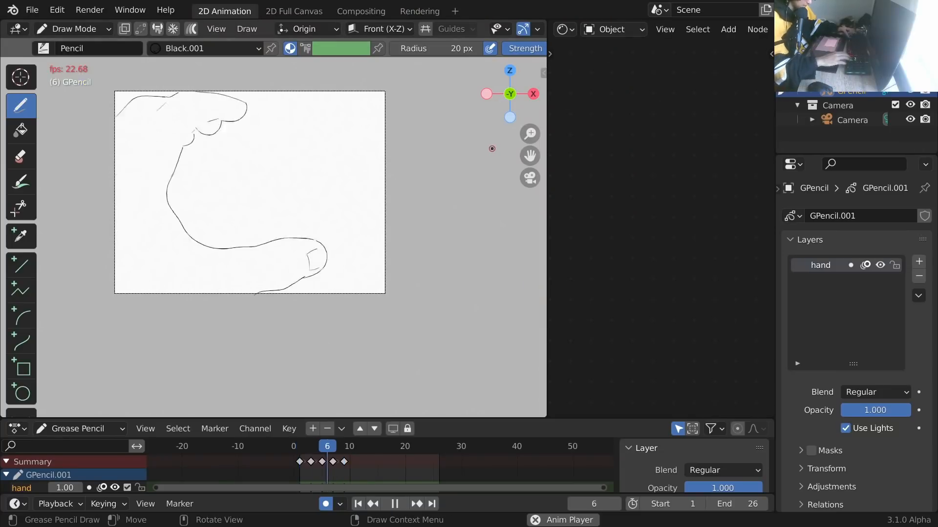
key(Escape)
key(space)
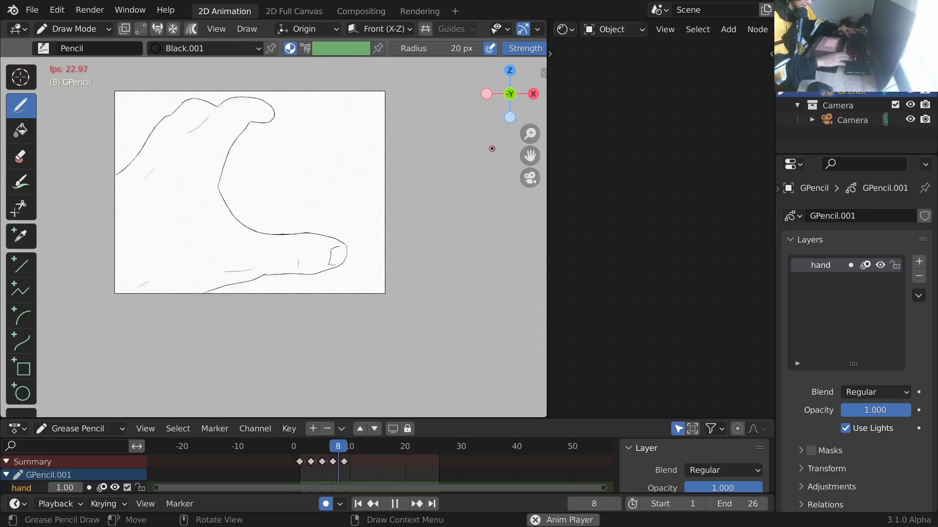
key(Escape)
key(space)
key(Escape)
key(space)
key(Escape)
key(space)
key(Escape)
key(space)
key(Escape)
key(space)
key(space)
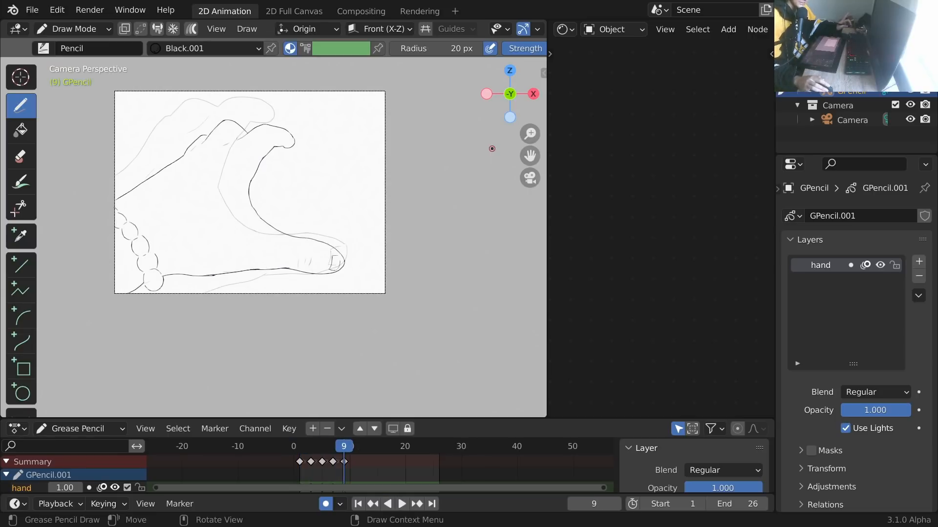
Save the project file tut.blend.
scroll(282, 180, up, 2)
shift+middle_drag(249, 159, 323, 219)
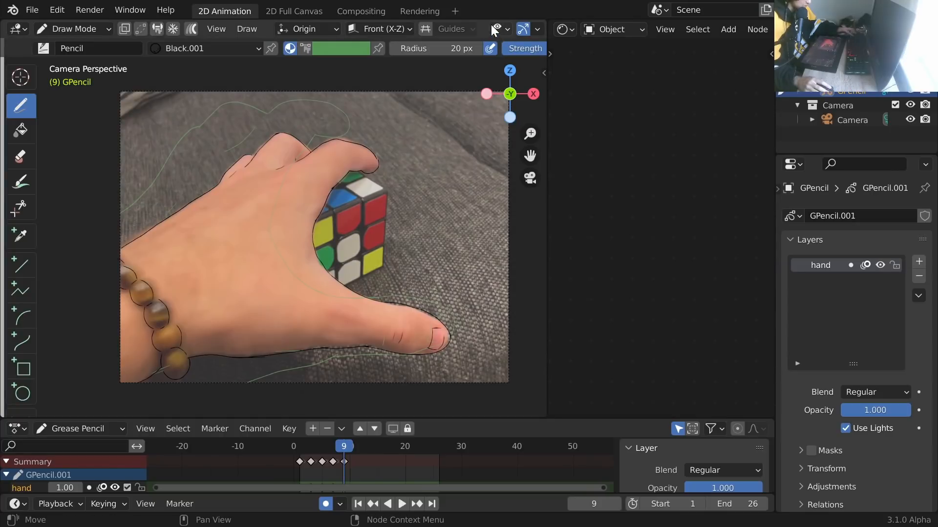
key(ctrl+s)
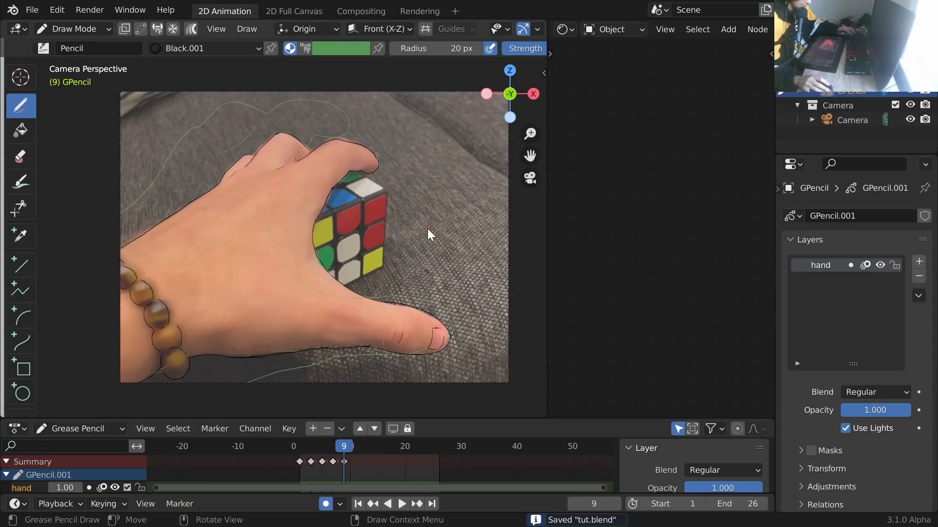
Advance the timeline to frame 11 for tracing the next hand pose around the bracelet.
key(Right)
key(Right)
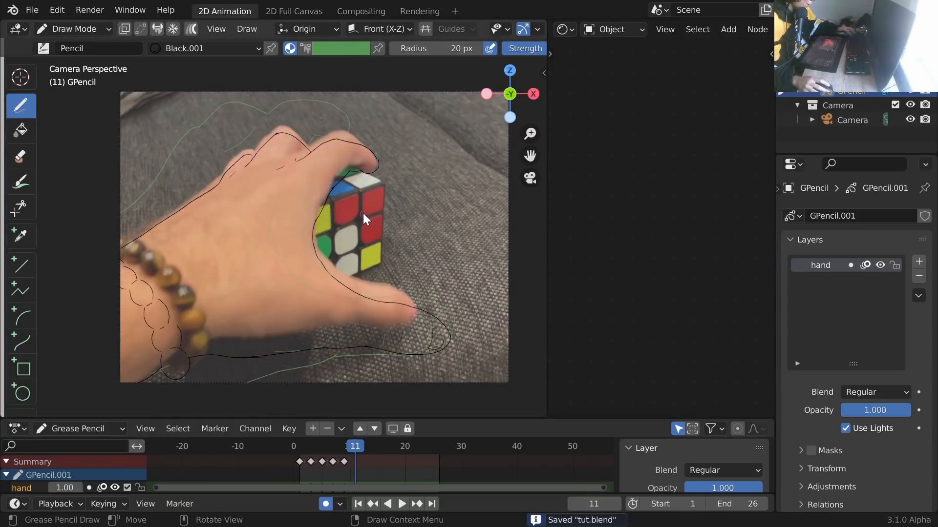
scroll(452, 174, up, 5)
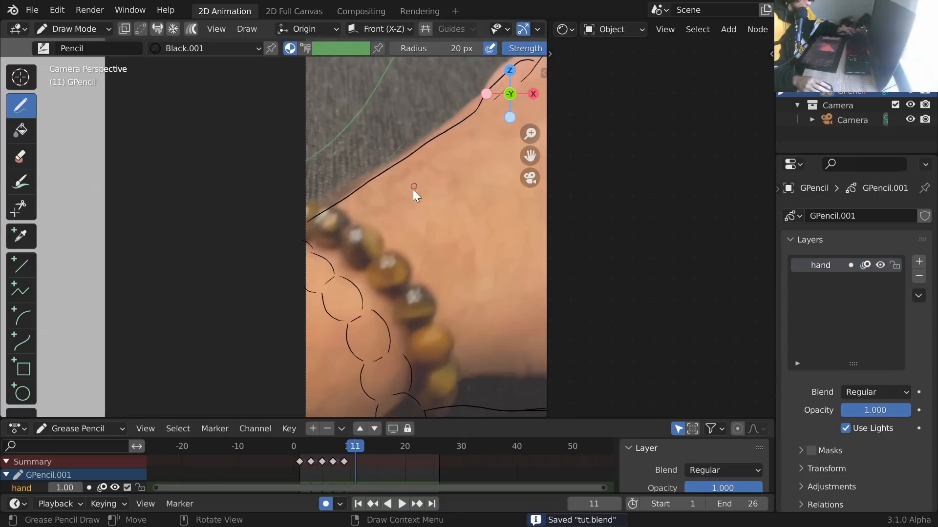
shift+middle_drag(419, 234, 332, 139)
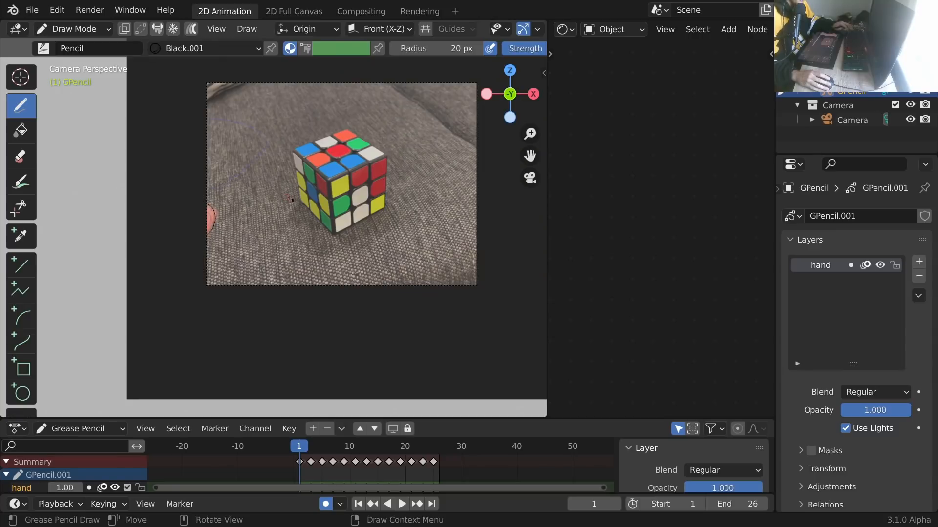
Save the file and hide the reference footage behind the drawing.
scroll(292, 201, up, 5)
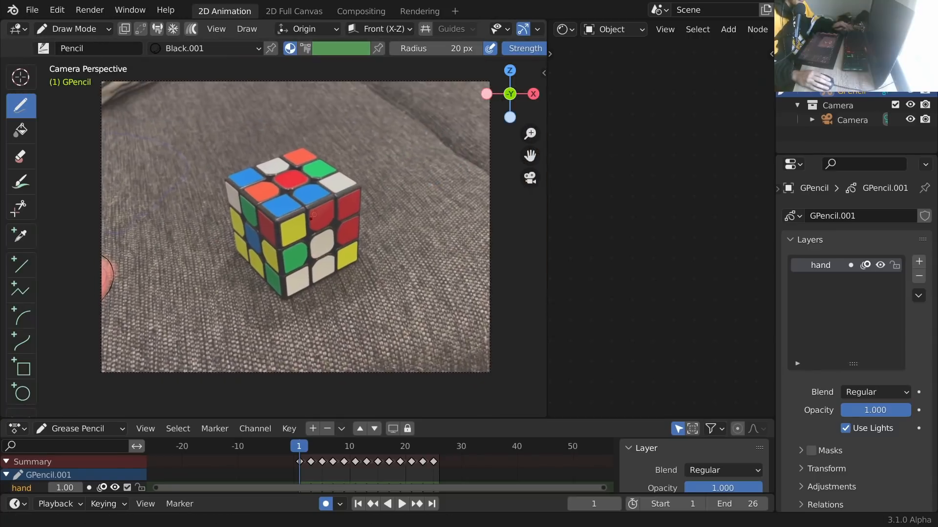
key(ctrl+s)
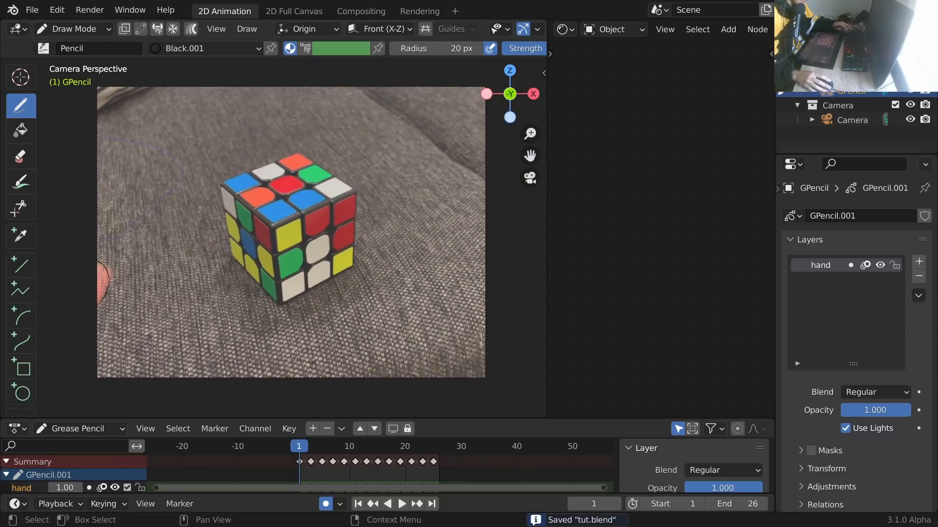
click(911, 63)
Play back the hand-drawn animation on a plain white background to review the motion.
key(space)
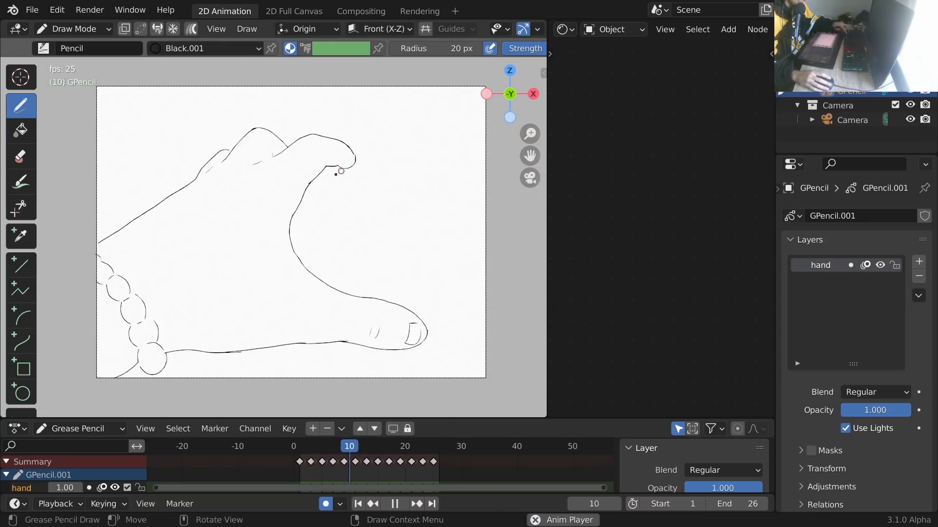
key(Escape)
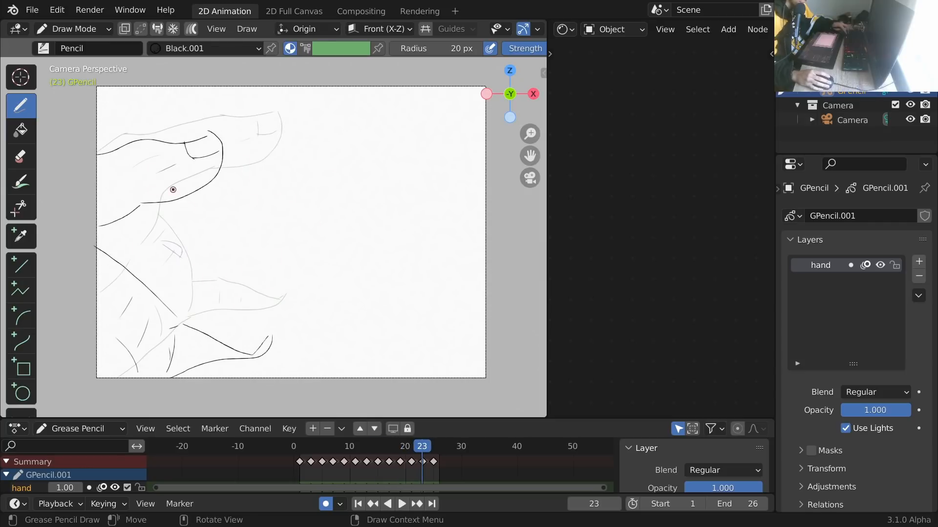
key(space)
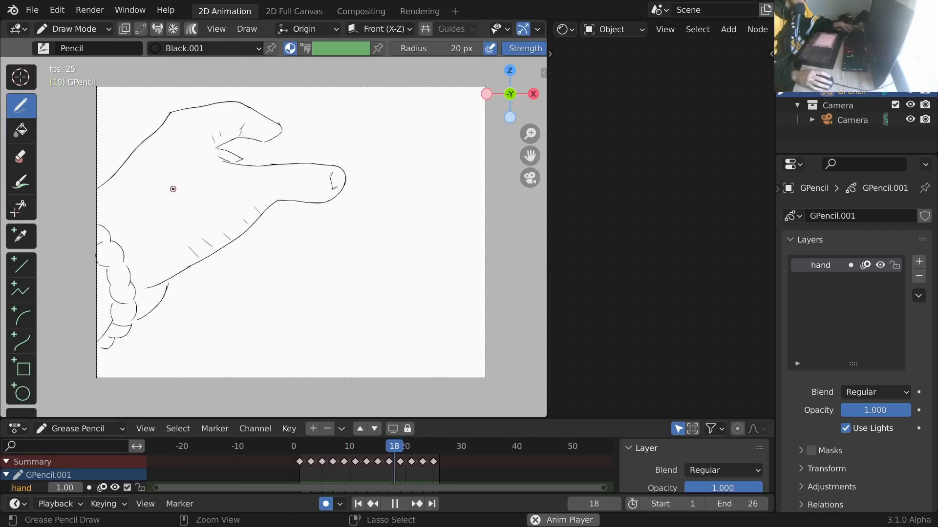
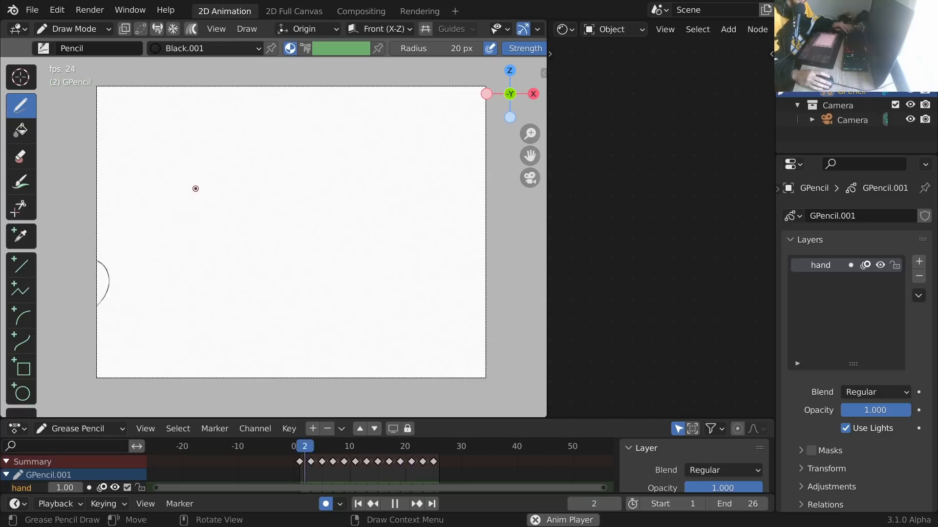
key(space)
key(q)
click(210, 185)
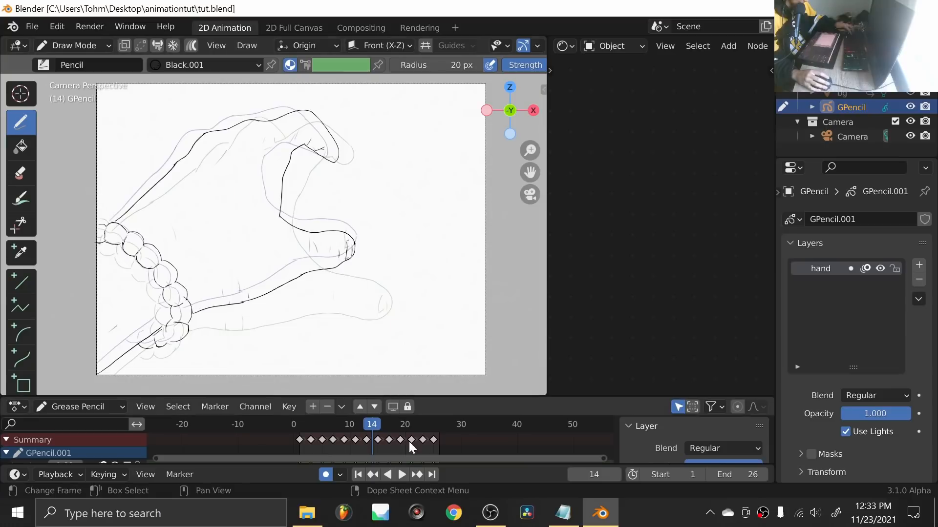
click(486, 518)
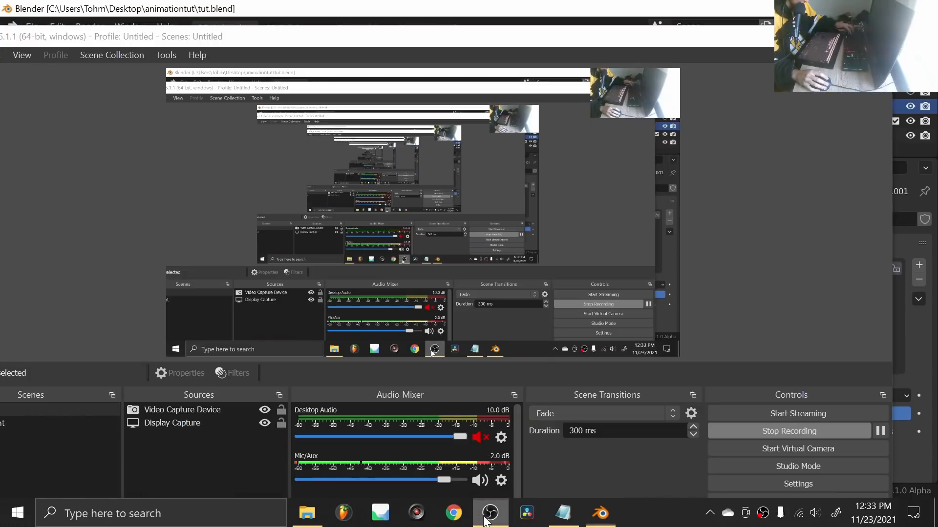
click(490, 513)
key(q)
click(311, 257)
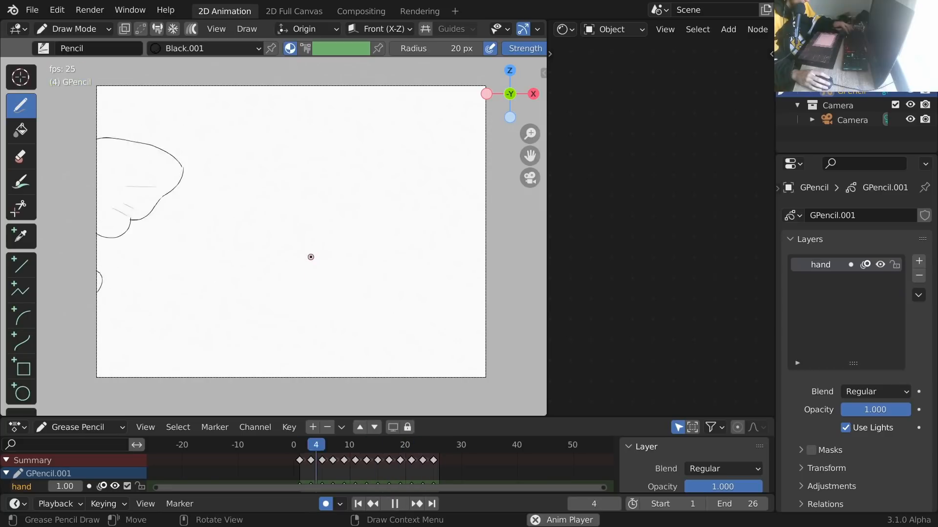
Save the file and play back the hand animation once more.
key(ctrl+s)
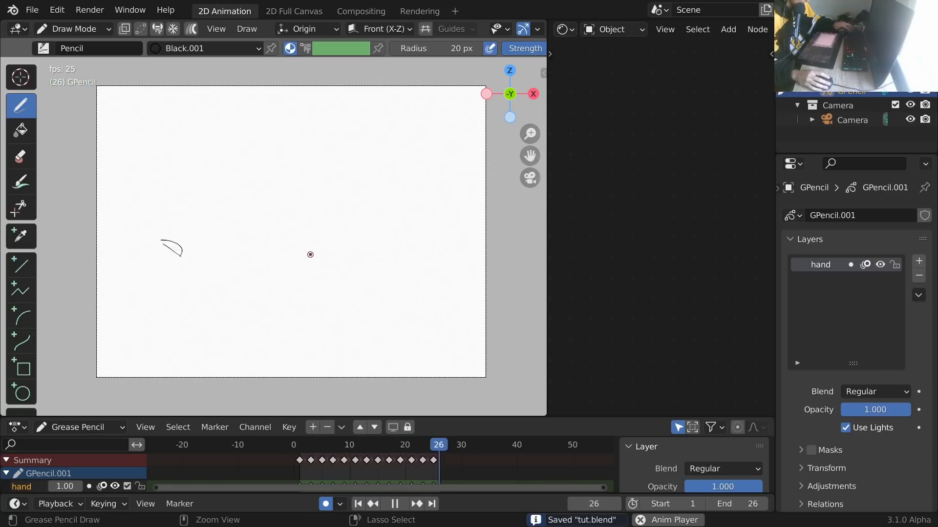
key(space)
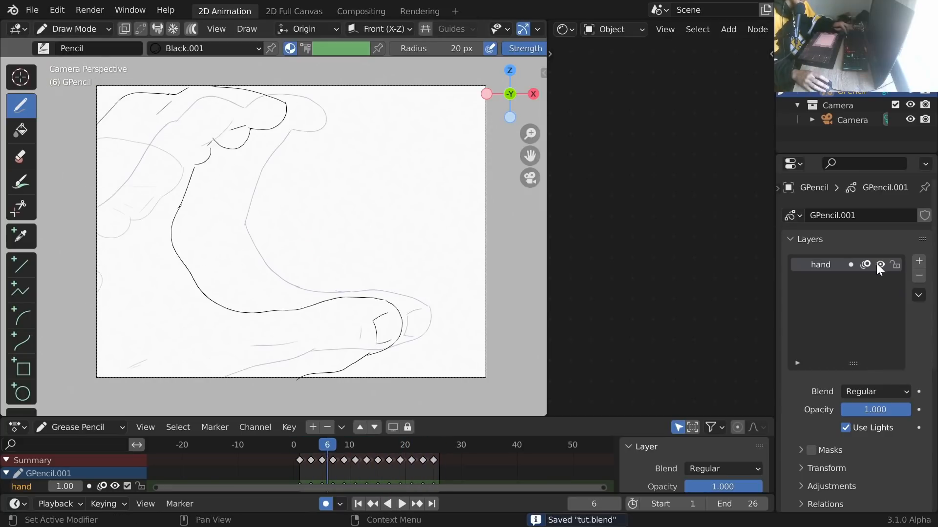
click(880, 264)
click(879, 264)
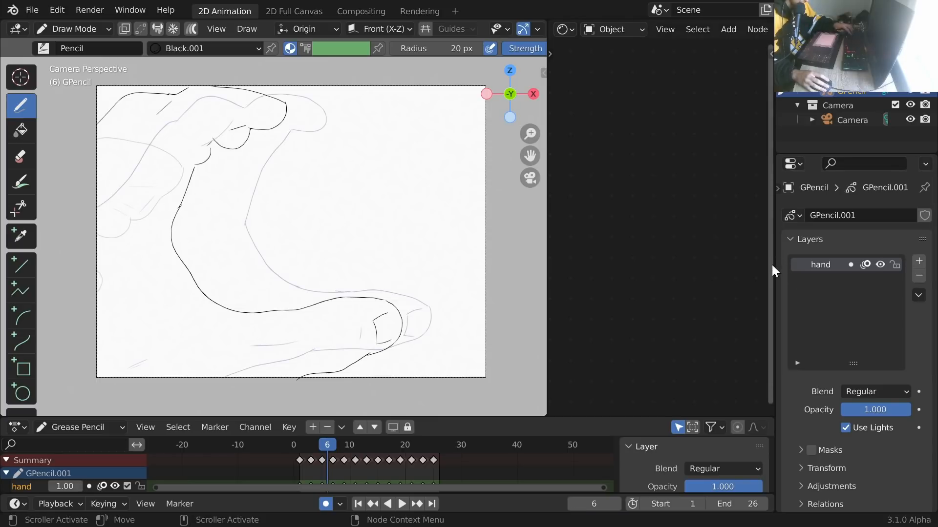
drag(774, 262, 777, 262)
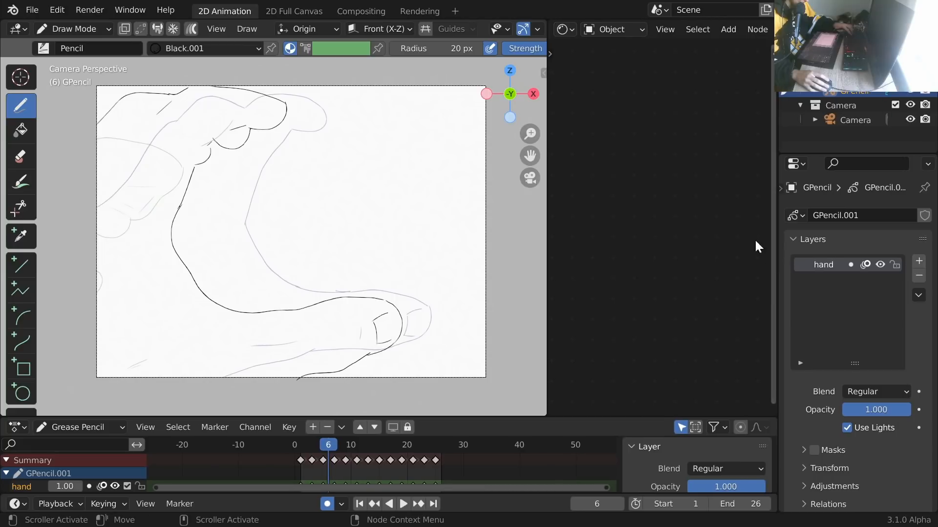
key(space)
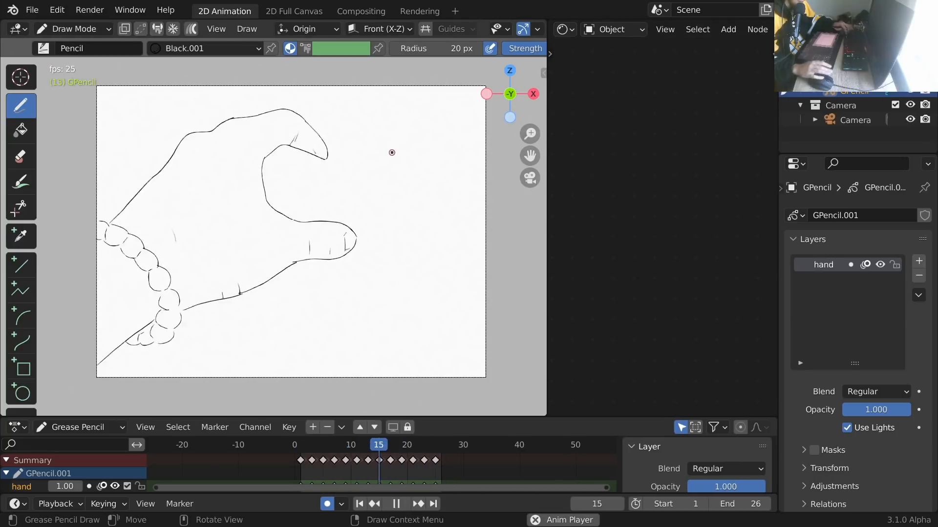
key(Escape)
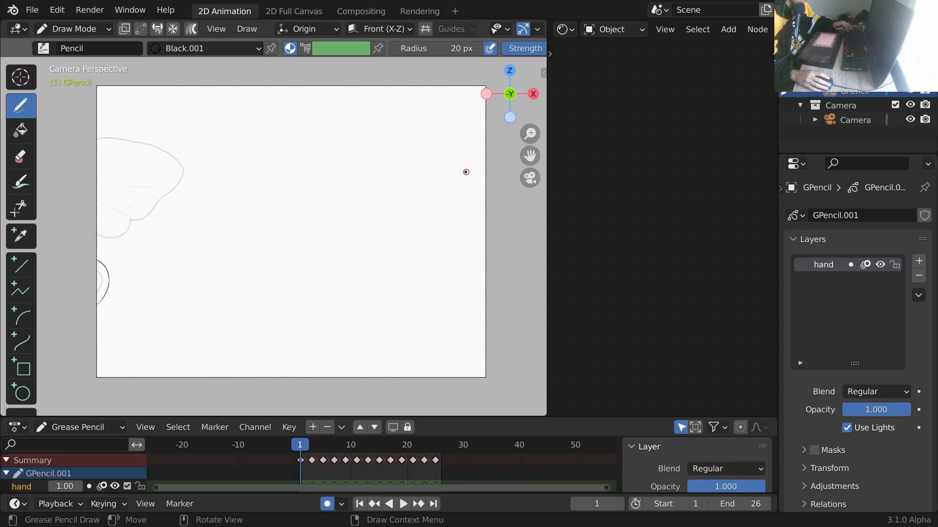
Add a new Grease Pencil layer above the hand layer and name it rubiks.
click(919, 263)
double_click(823, 264)
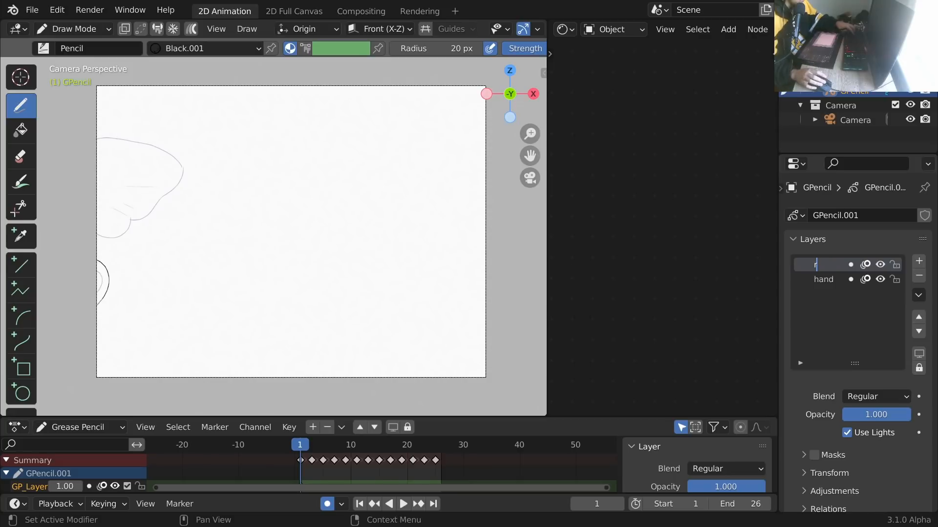
text(rubiks)
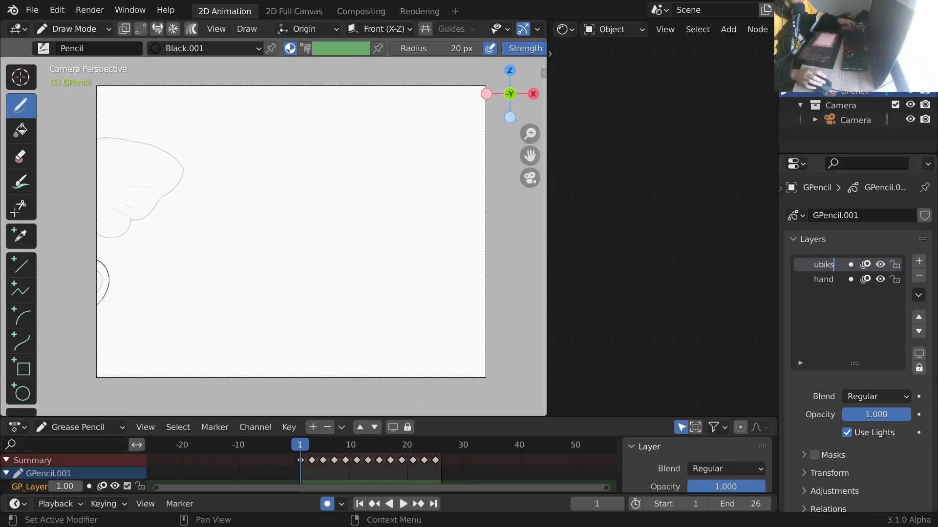
key(Return)
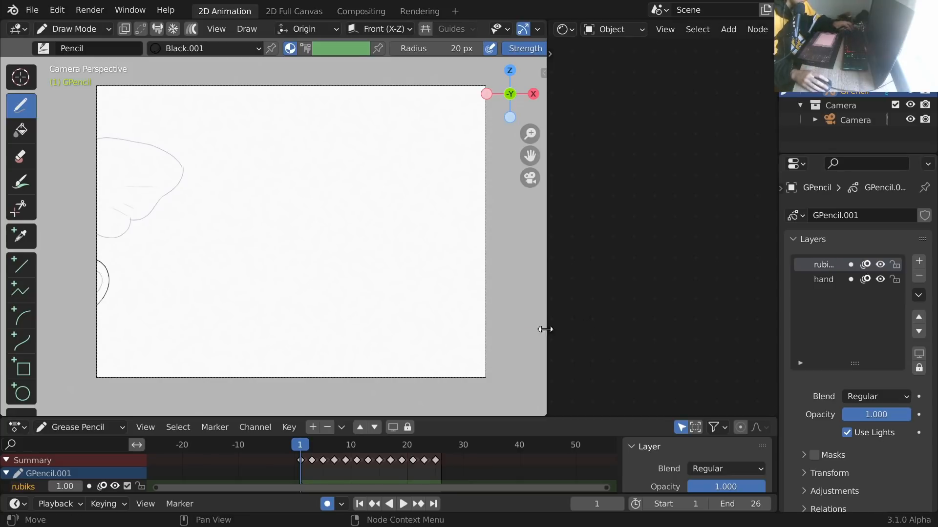
Enlarge the timeline area to show both layers, unhide the reference footage and save the file.
drag(261, 416, 271, 376)
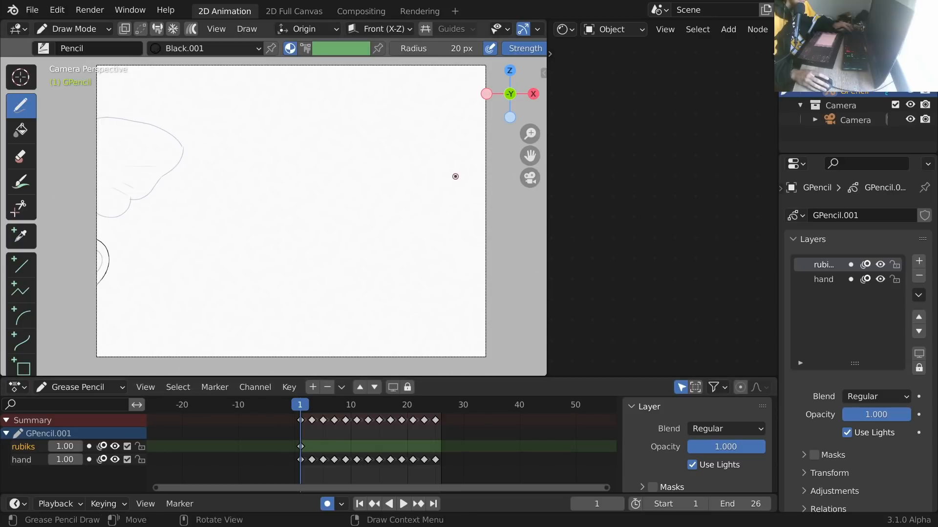
key(ctrl+s)
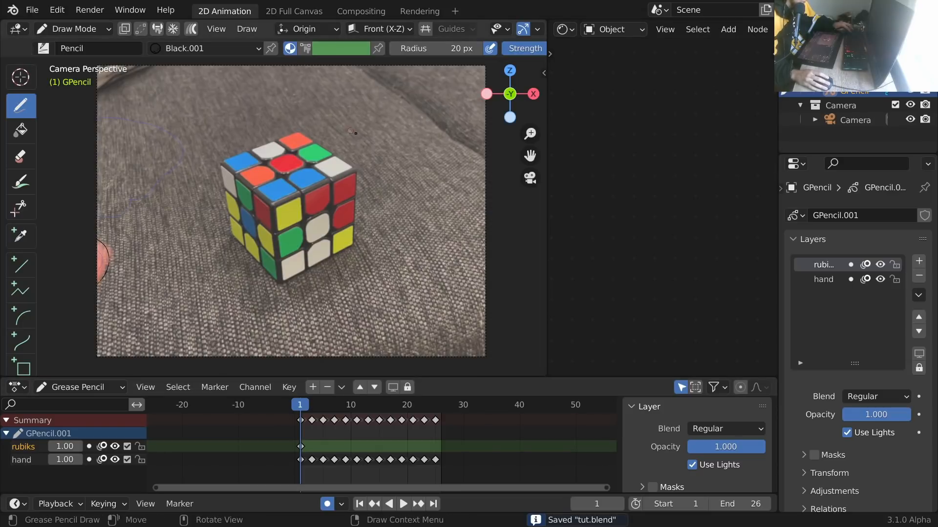
Try tracing the cube's top edges freehand with the Pencil on frame 1, undo the strokes and save.
scroll(346, 160, up, 3)
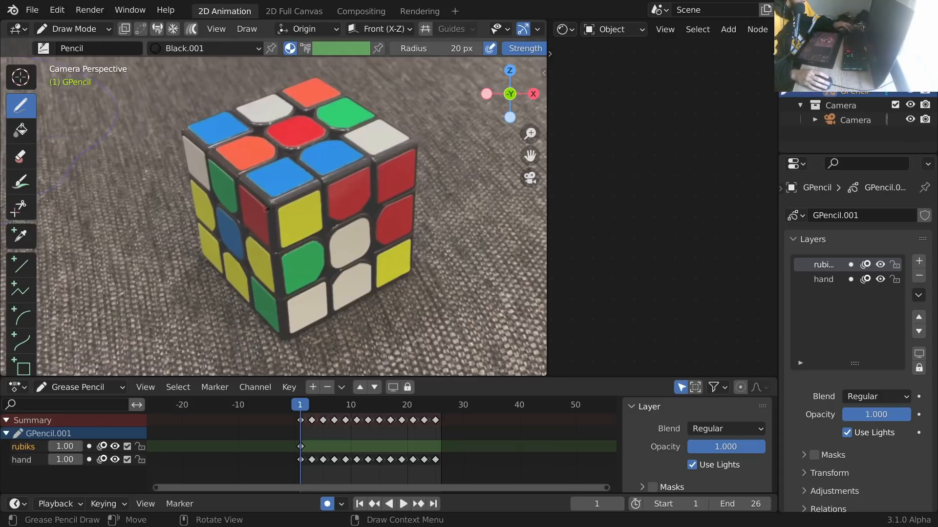
key(ctrl+s)
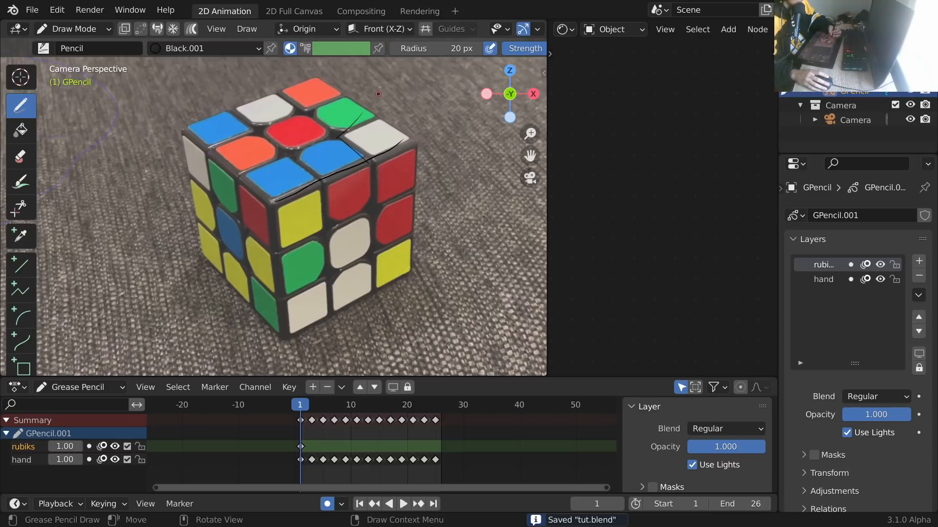
key(ctrl+z)
key(ctrl+z)
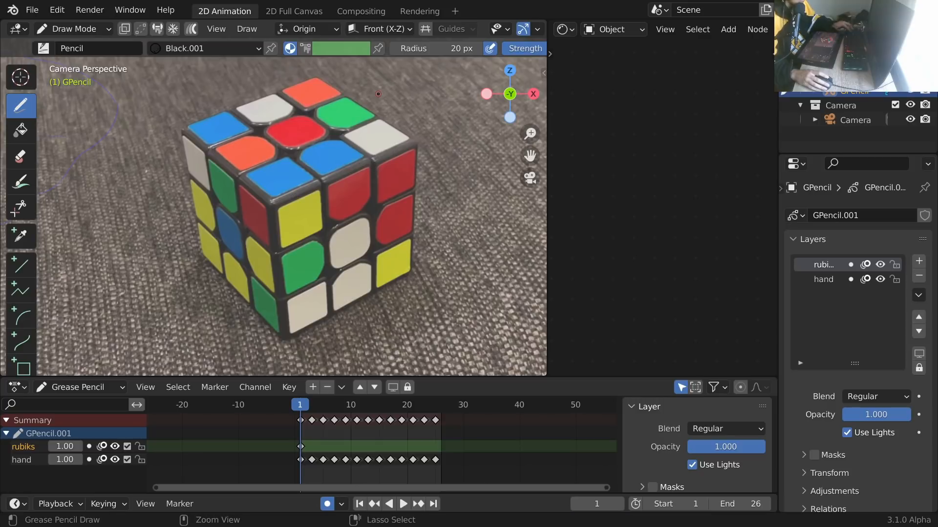
key(ctrl+s)
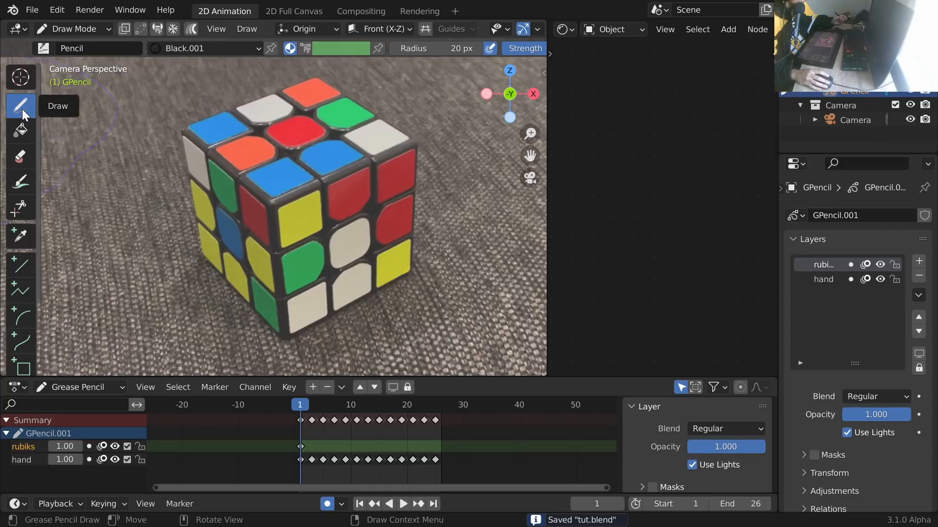
Draw straight lines with the Line tool along the cube's two near top edges, both starting from the front top corner.
click(20, 265)
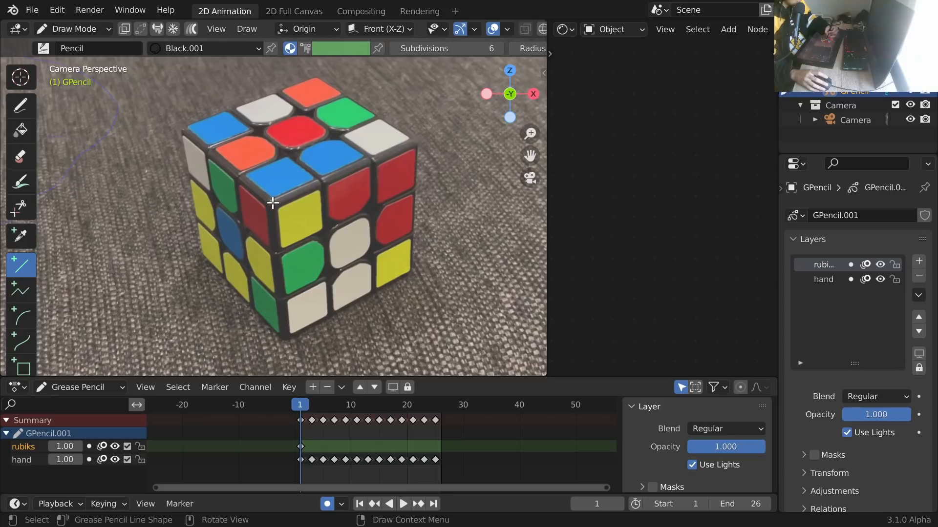
mouse_move(271, 202)
mouse_down()
mouse_move(411, 155)
mouse_move(415, 139)
mouse_up()
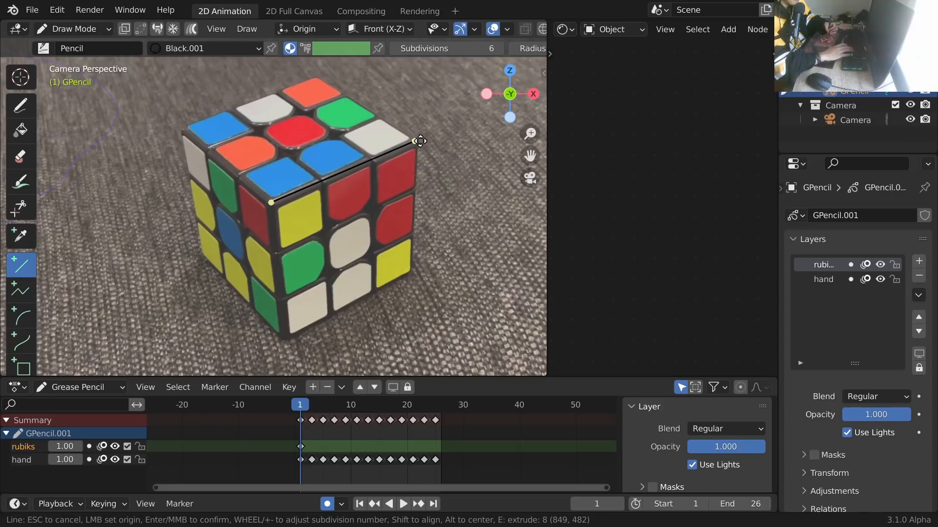
key(Return)
drag(272, 201, 190, 123)
key(Return)
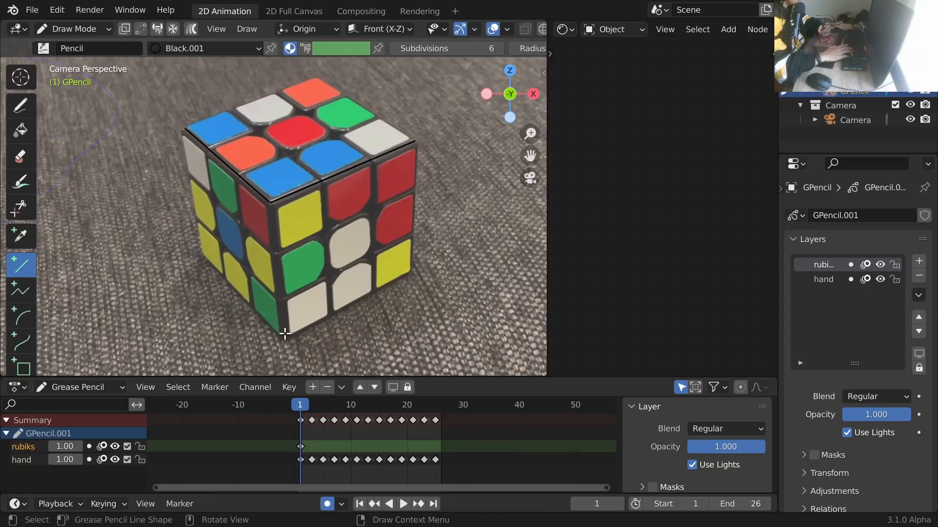
Draw lines along the cube's front vertical edge and the bottom and far vertical edges to close the right-hand face outline.
drag(284, 337, 283, 300)
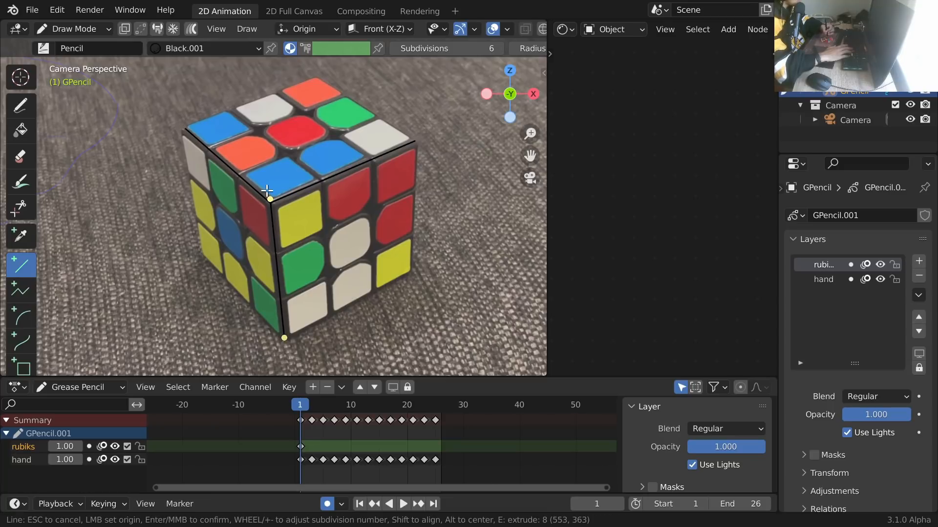
key(Return)
mouse_move(293, 334)
mouse_down()
mouse_move(286, 338)
mouse_move(412, 271)
mouse_move(414, 133)
mouse_up()
key(Return)
key(Return)
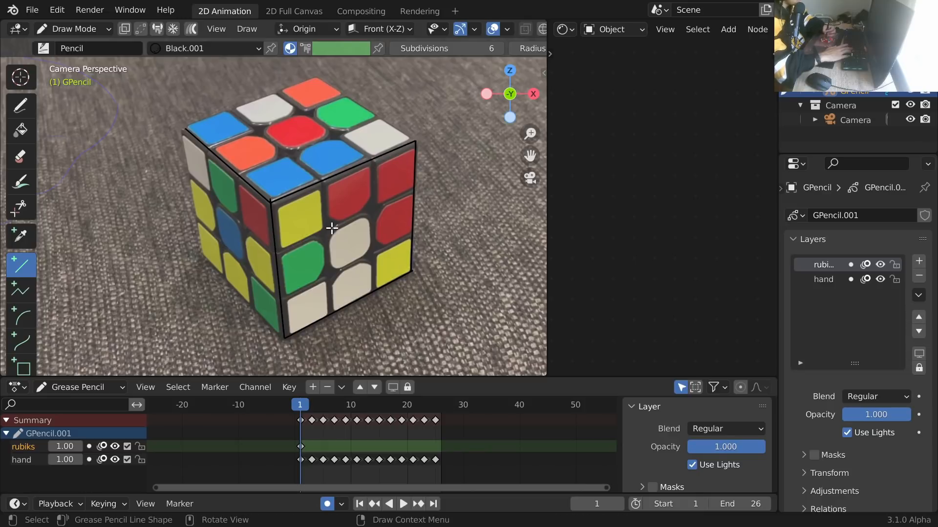
Draw the upper horizontal seam and the two vertical seams across the cube's right-hand face.
drag(278, 251, 391, 199)
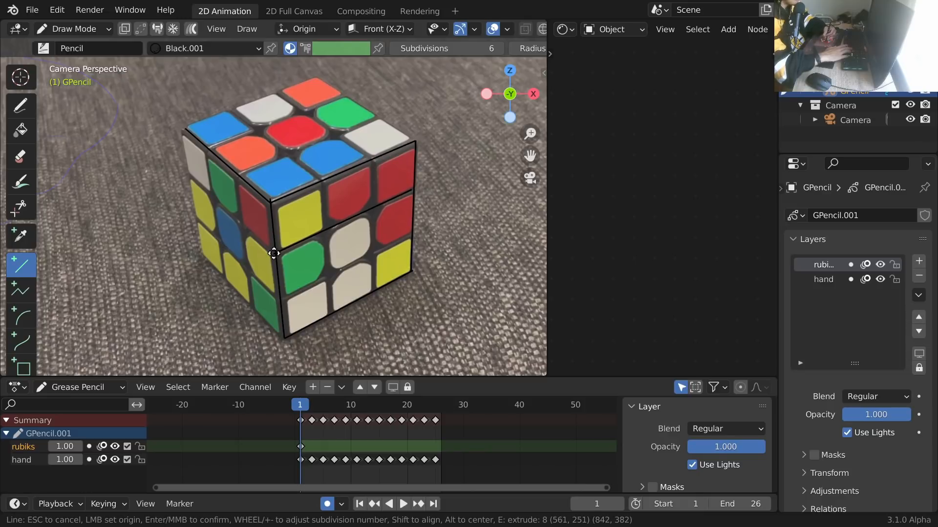
key(Return)
drag(334, 311, 322, 179)
key(Return)
right_click(377, 286)
drag(375, 289, 374, 158)
key(Return)
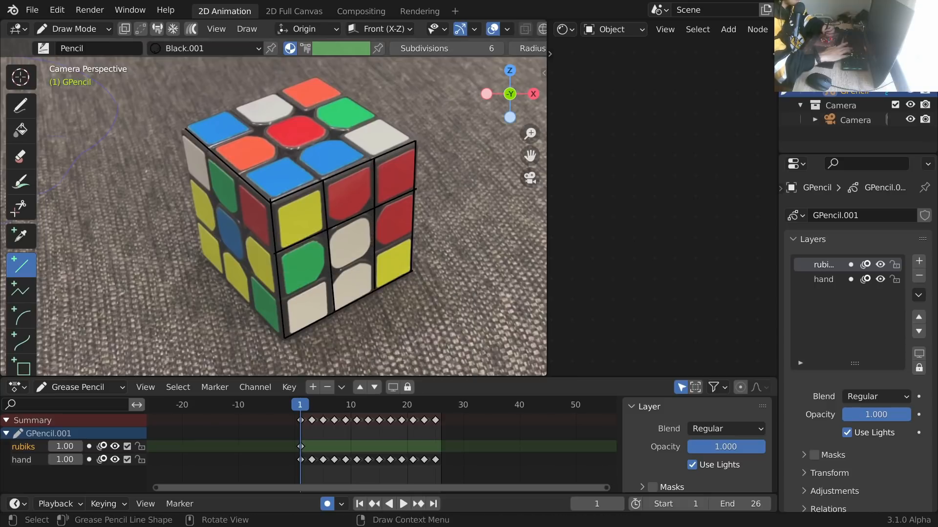
Draw the lower horizontal seam line across the cube's right-hand face from the front vertical edge.
drag(281, 299, 416, 236)
key(Return)
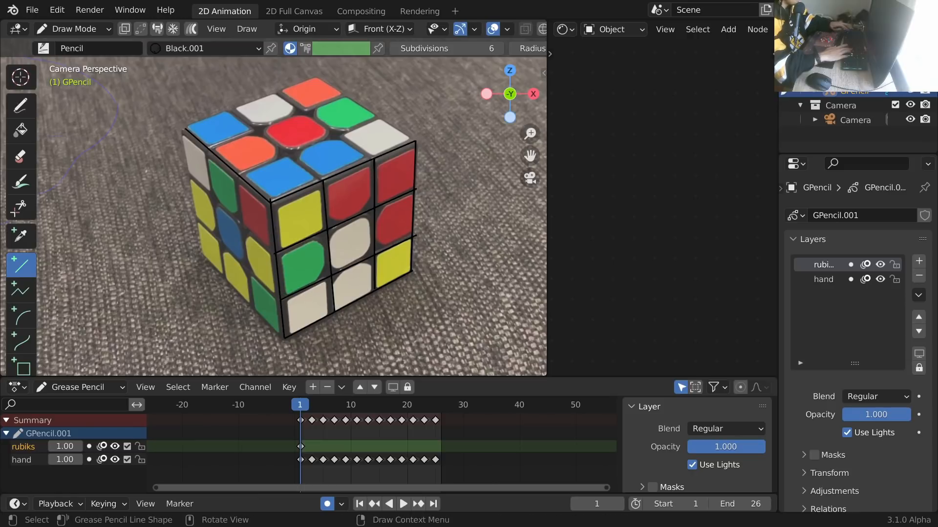
drag(280, 300, 344, 270)
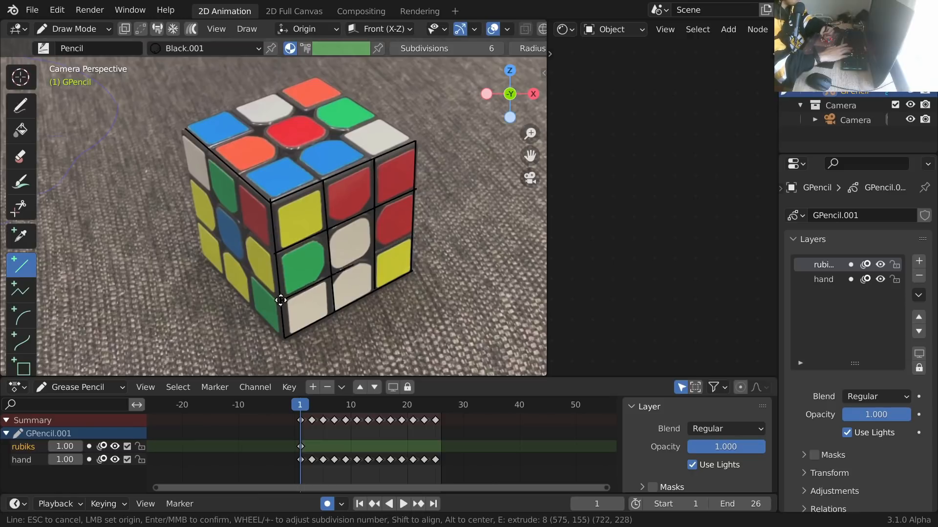
key(Return)
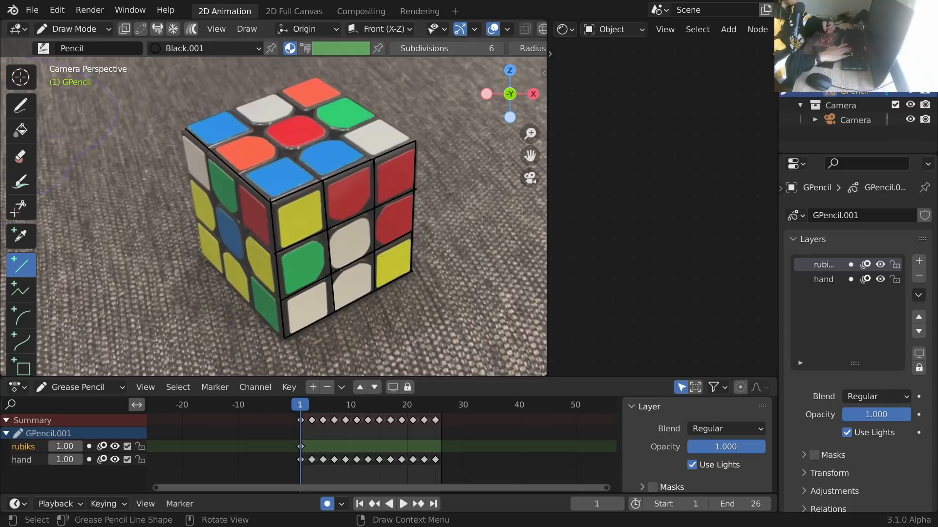
Draw the two horizontal seams, a vertical seam, and the bottom and far vertical edges of the cube's left-hand face.
drag(276, 253, 191, 176)
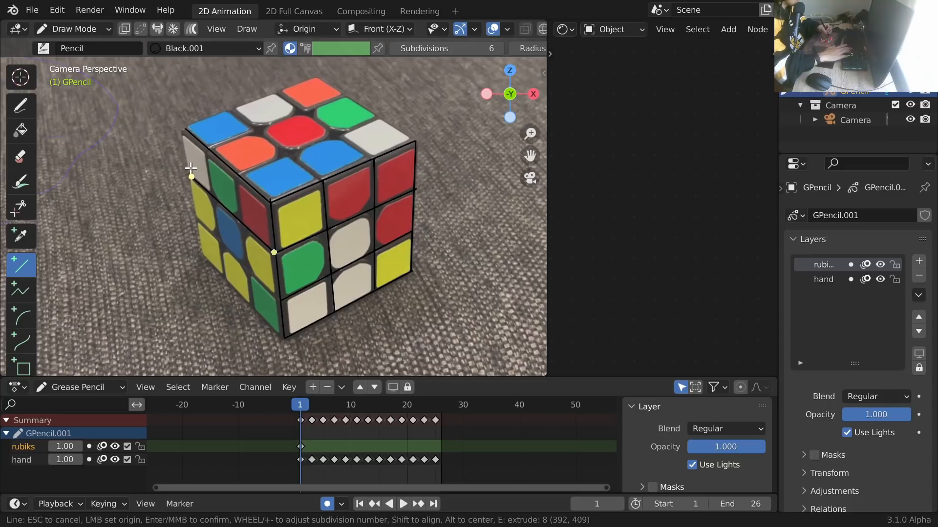
key(Return)
drag(250, 307, 240, 182)
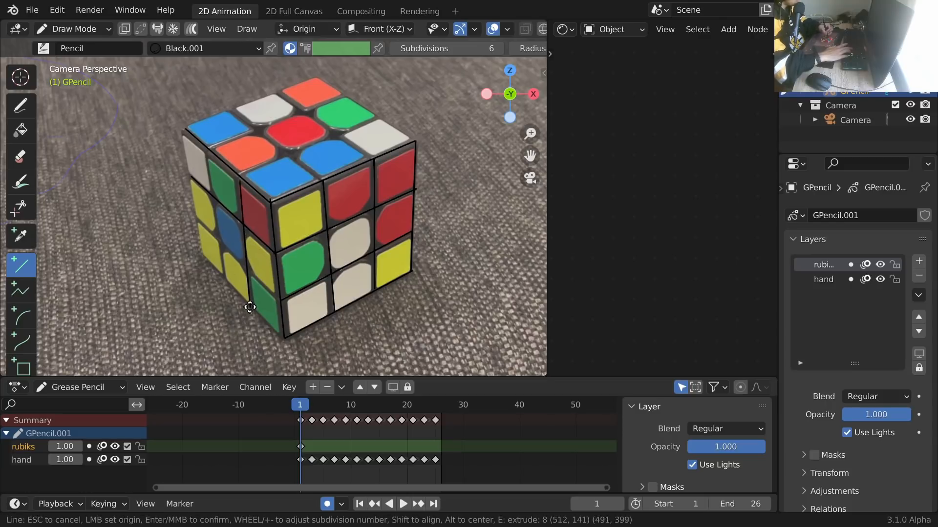
key(Return)
mouse_move(281, 335)
mouse_down()
mouse_move(215, 265)
mouse_move(184, 130)
mouse_up()
key(Return)
key(Return)
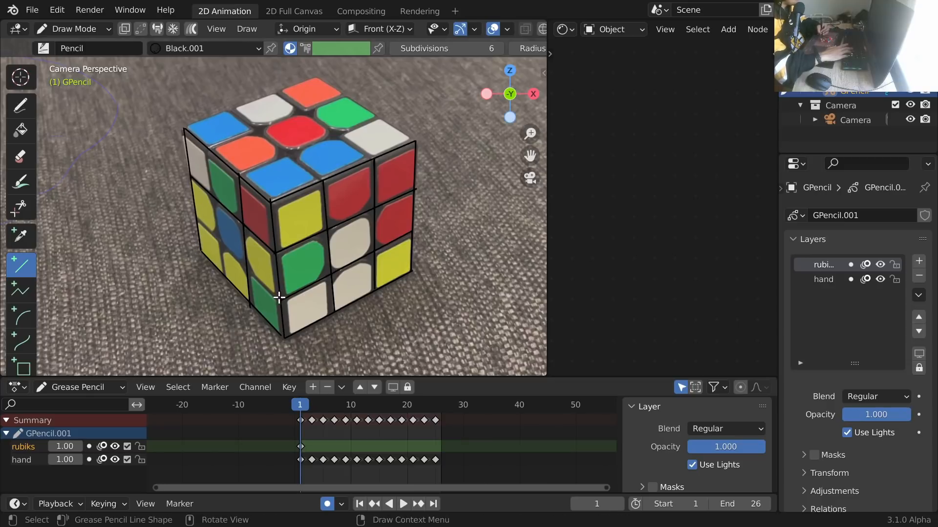
drag(278, 297, 280, 300)
key(Return)
Draw the left-hand face's remaining vertical seam and the grid of four crossing seams on the cube's top face.
mouse_move(220, 271)
mouse_down()
mouse_move(208, 157)
mouse_move(245, 129)
mouse_move(344, 87)
mouse_up()
key(Return)
key(Return)
drag(239, 174, 377, 118)
key(Return)
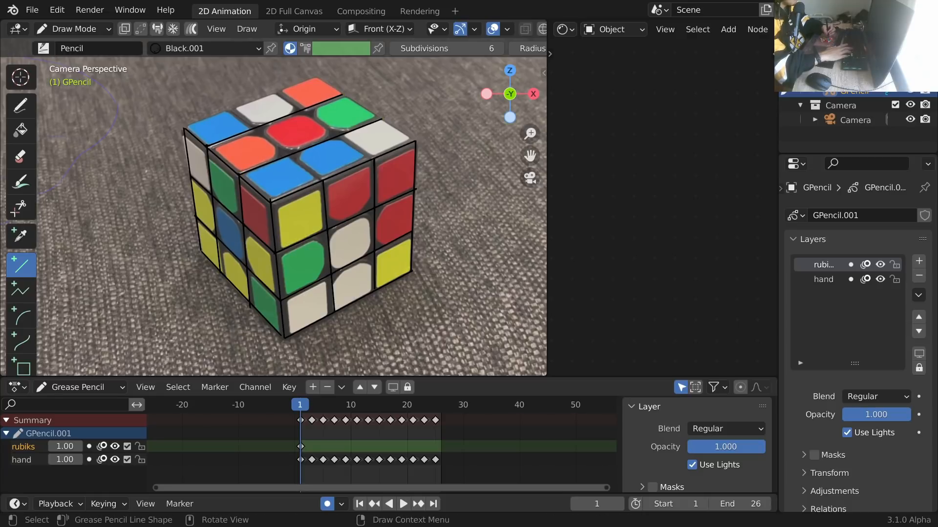
drag(227, 105, 326, 180)
key(Return)
drag(375, 159, 277, 90)
key(Return)
Draw the two far edges of the cube's top face to close its outline.
drag(415, 139, 311, 73)
key(Return)
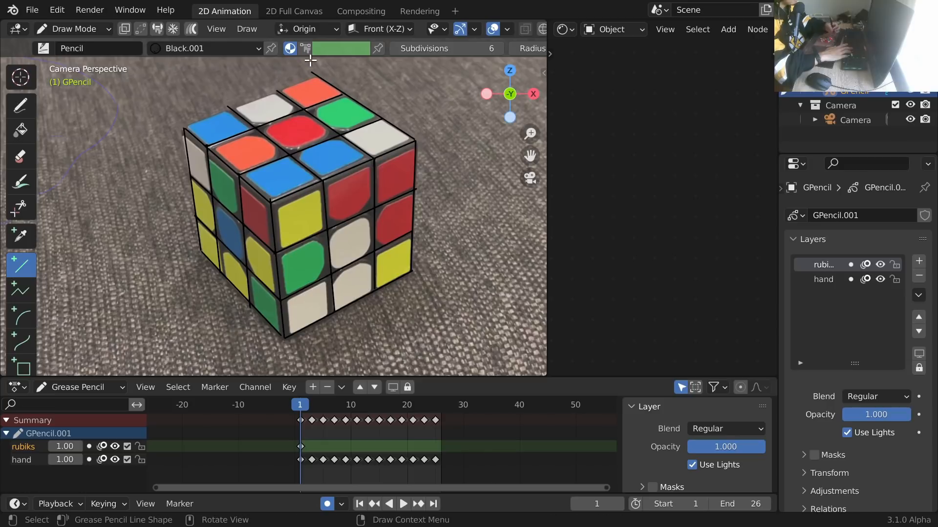
drag(184, 128, 320, 64)
key(Return)
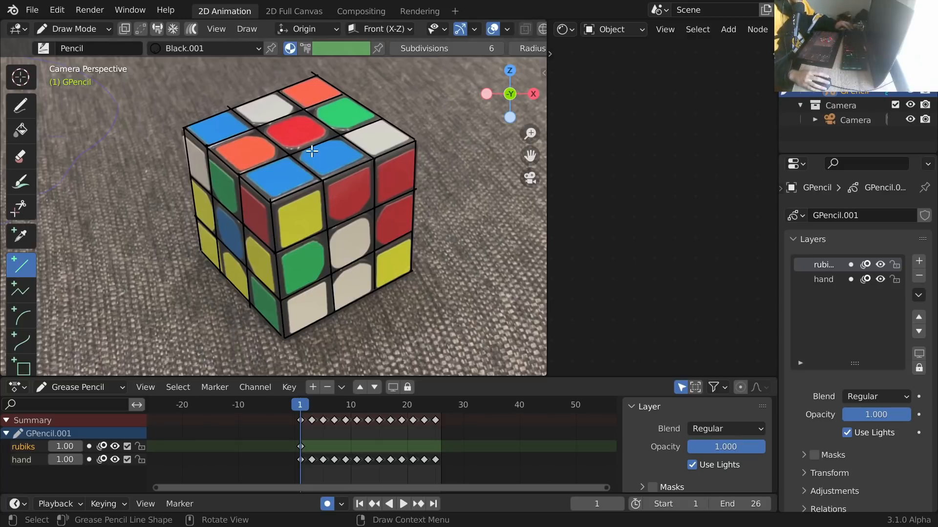
Check the cube's line drawing with the reference footage temporarily hidden and save the file.
click(910, 77)
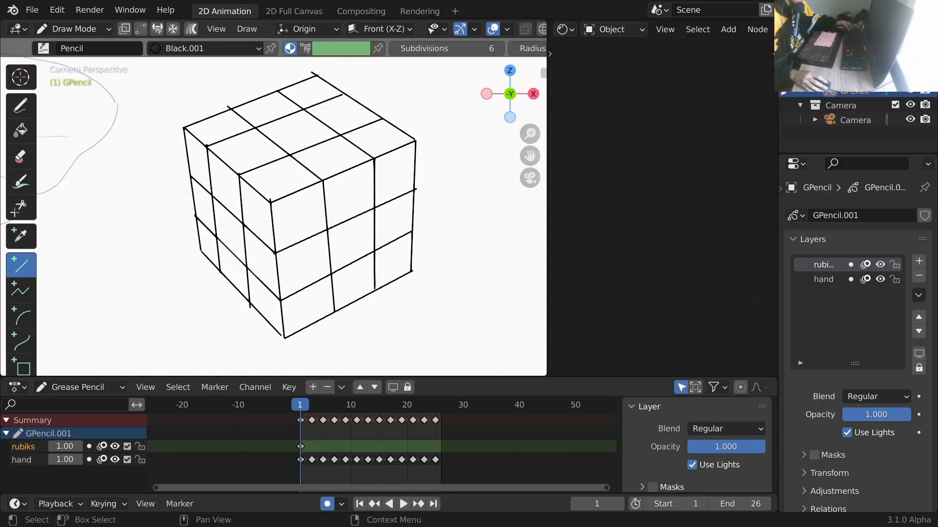
scroll(428, 118, down, 4)
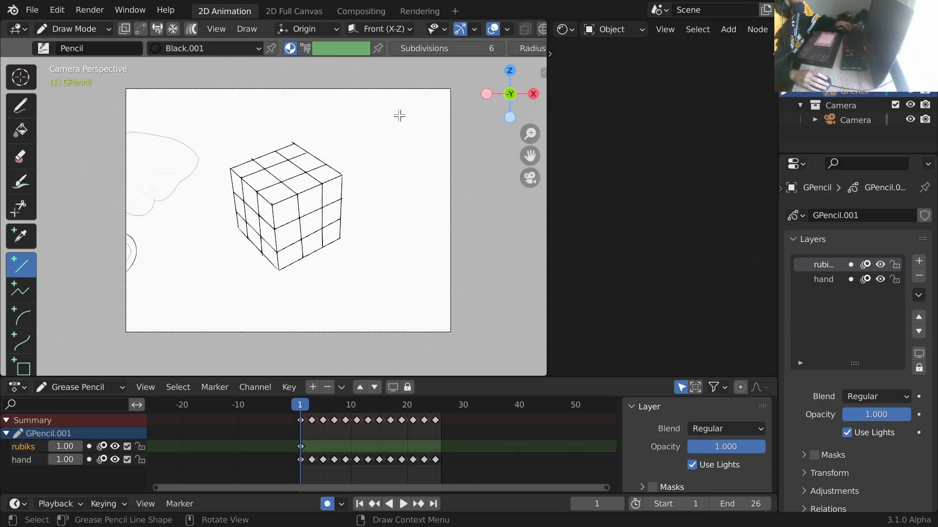
key(ctrl+s)
click(910, 77)
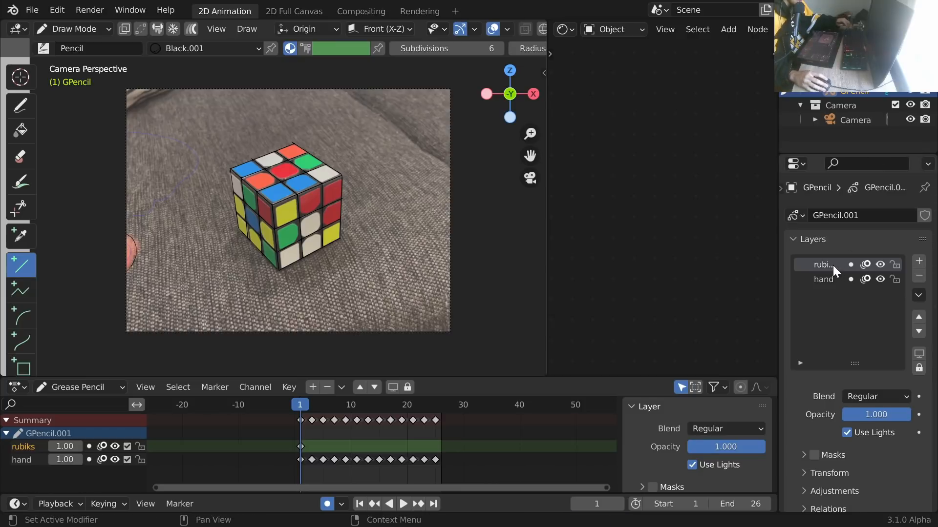
At frame 3, draw the cube's near top edges and the outline of its right-hand face with straight lines.
key(Right)
key(Right)
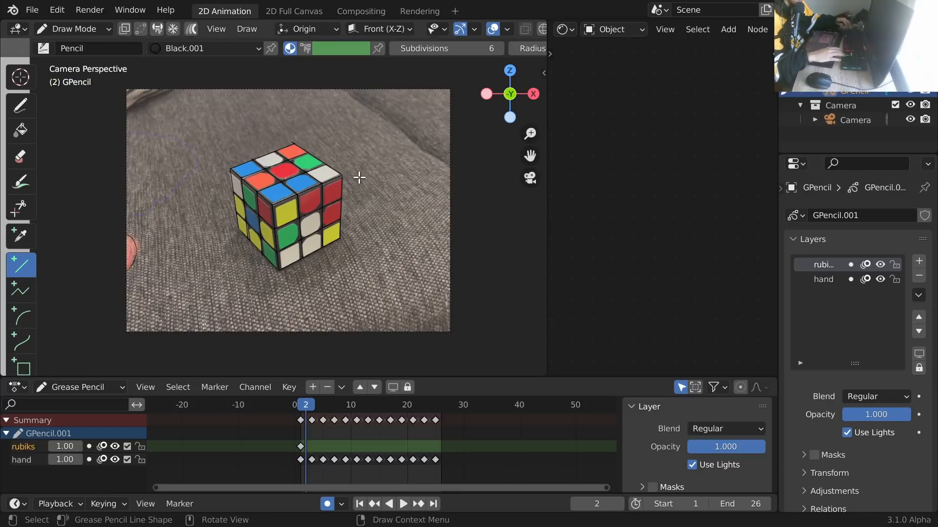
scroll(359, 177, up, 3)
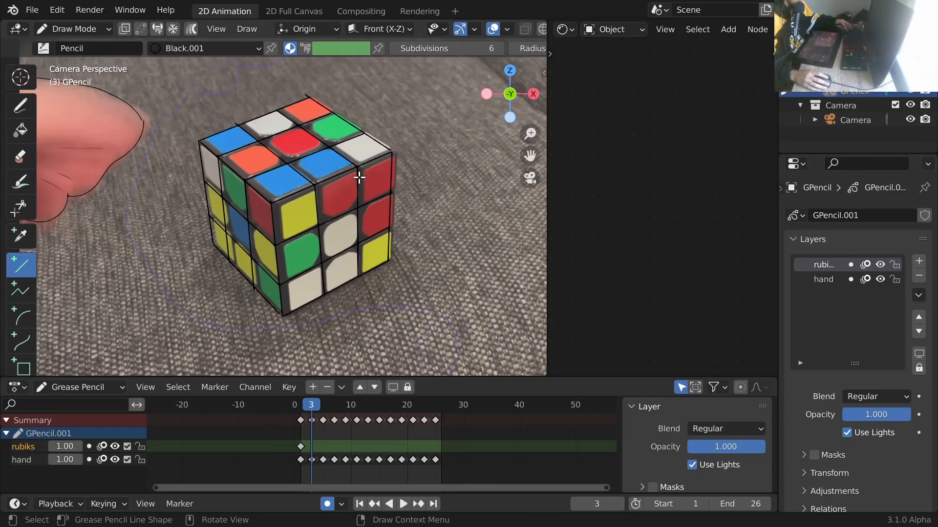
scroll(359, 177, up, 2)
mouse_move(288, 361)
mouse_down()
mouse_move(276, 189)
mouse_move(269, 194)
mouse_move(170, 111)
mouse_up()
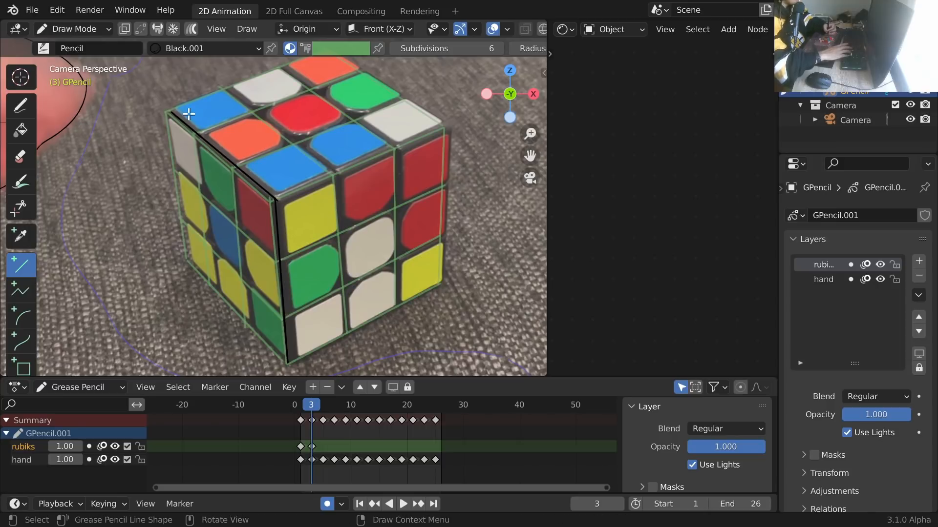
drag(273, 198, 448, 127)
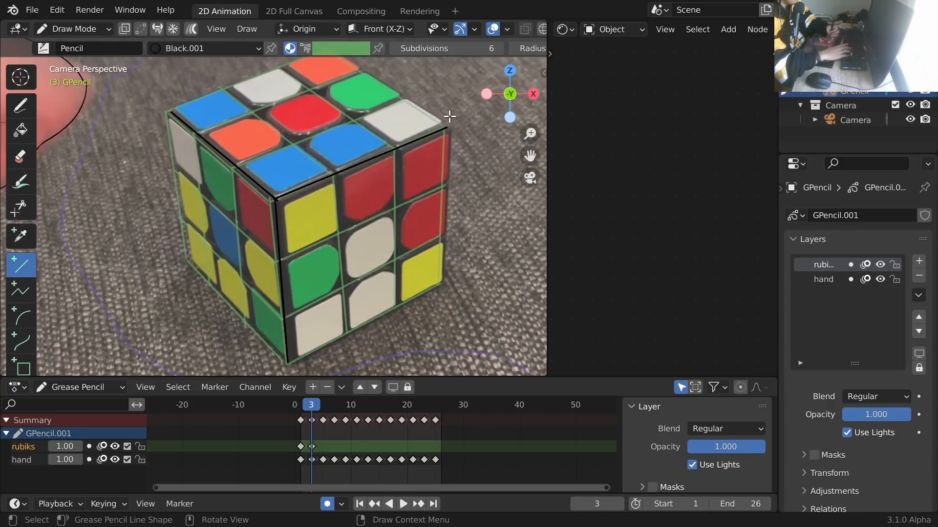
mouse_move(286, 363)
mouse_down()
mouse_move(442, 288)
mouse_move(447, 128)
mouse_up()
Draw the two horizontal and two vertical seams across the right-hand face at frame 3.
drag(285, 311, 443, 240)
drag(278, 262, 446, 185)
drag(348, 333, 338, 172)
drag(399, 299, 399, 145)
Draw the left-hand face's seams, bottom edge and far vertical edge at frame 3, and check them with the footage hidden.
drag(277, 308, 186, 218)
drag(275, 249, 177, 165)
drag(251, 325, 235, 168)
mouse_move(287, 363)
mouse_down()
mouse_move(187, 258)
mouse_move(197, 236)
mouse_up()
drag(190, 258, 180, 170)
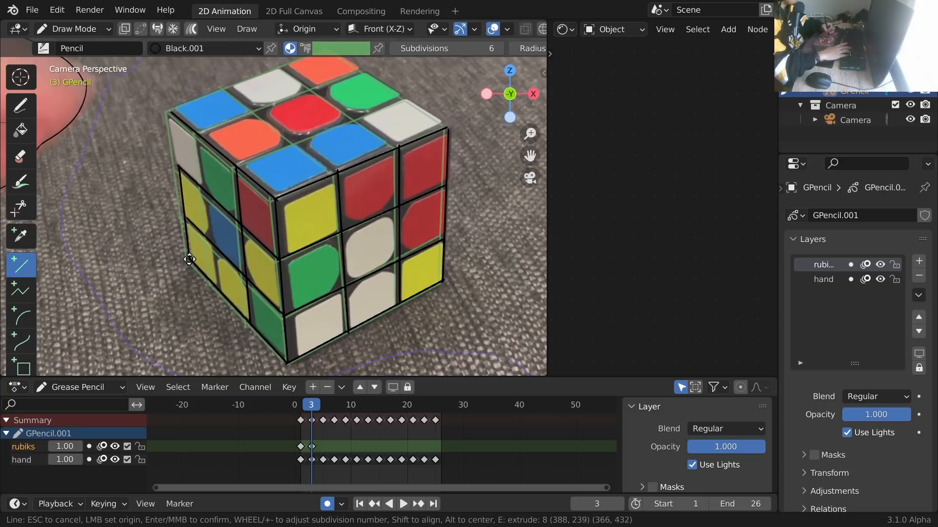
key(Return)
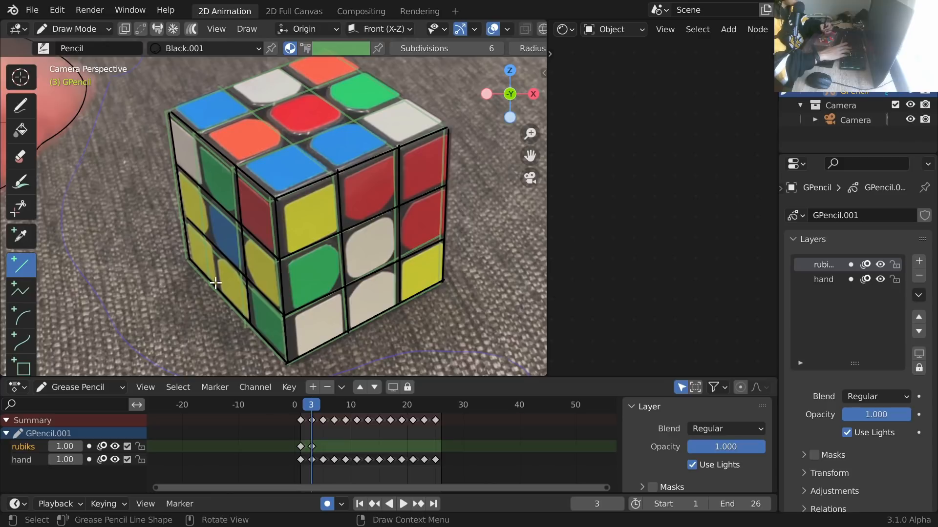
drag(215, 282, 217, 288)
key(Return)
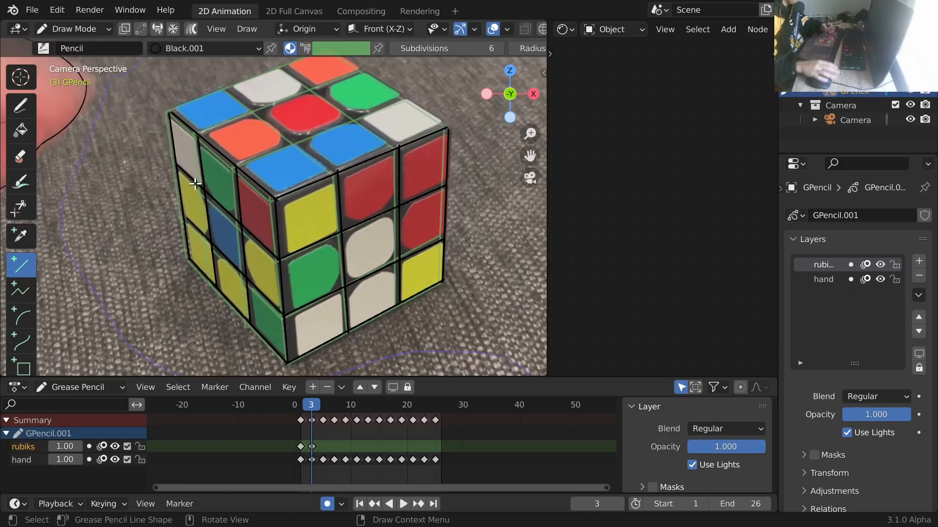
click(910, 77)
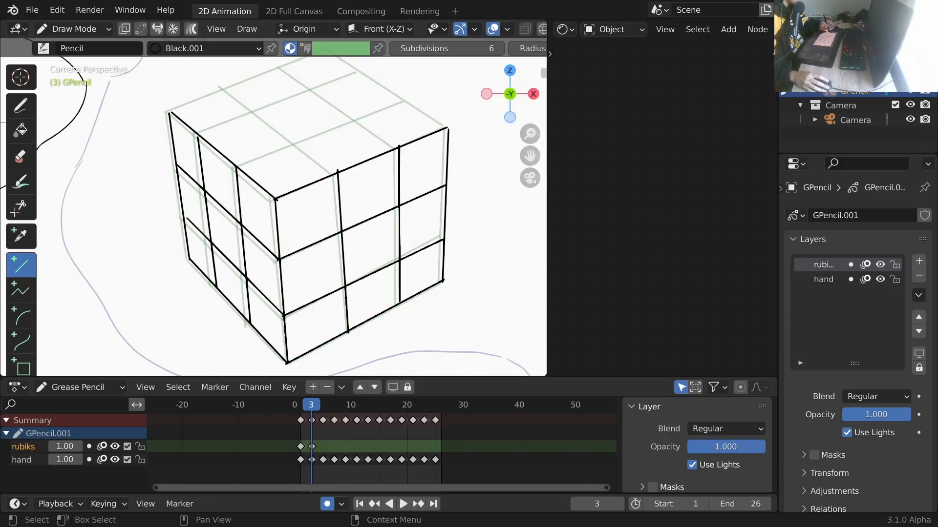
click(910, 76)
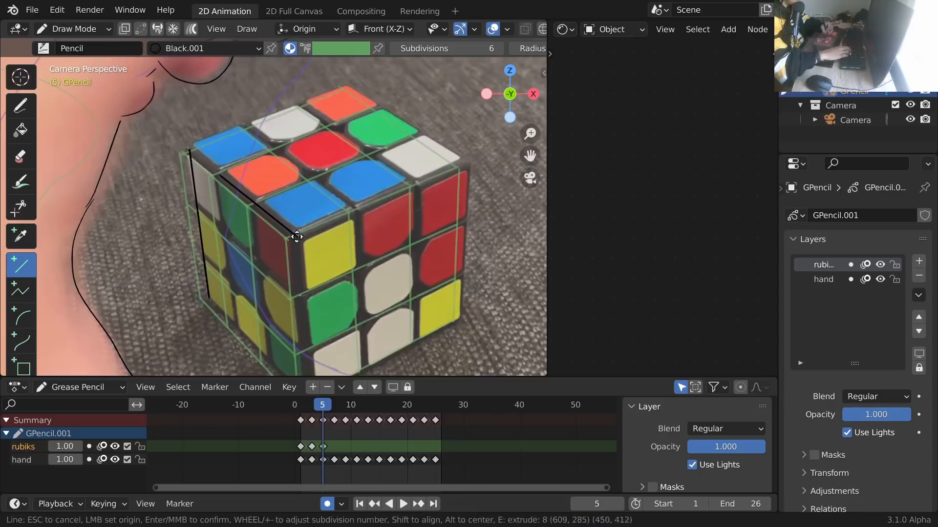
At frame 7, trace the left-hand face's near top edge, front vertical edge and seams only where the hand leaves them visible.
click(317, 332)
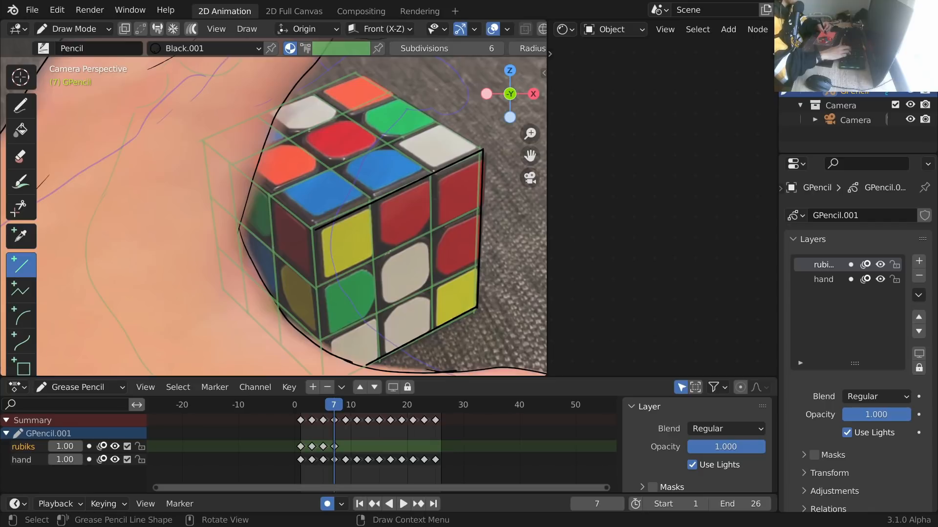
click(316, 229)
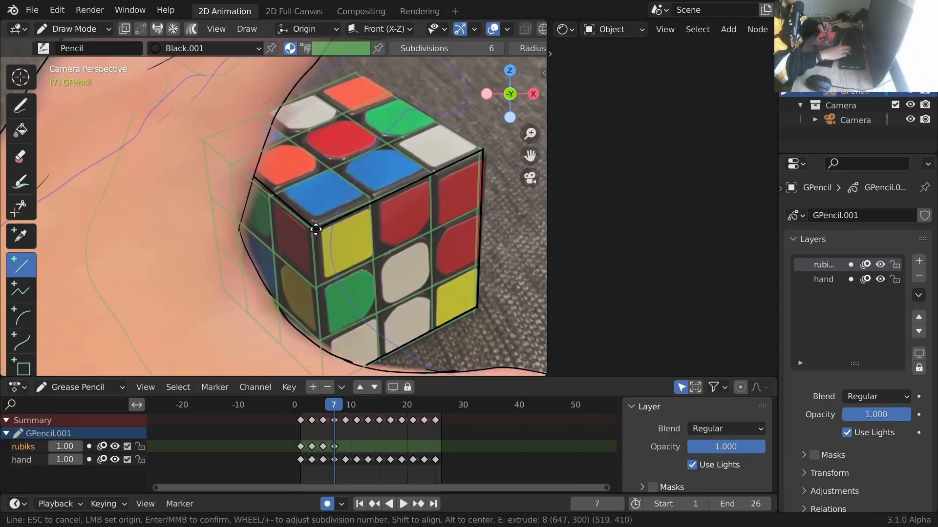
key(Return)
click(317, 287)
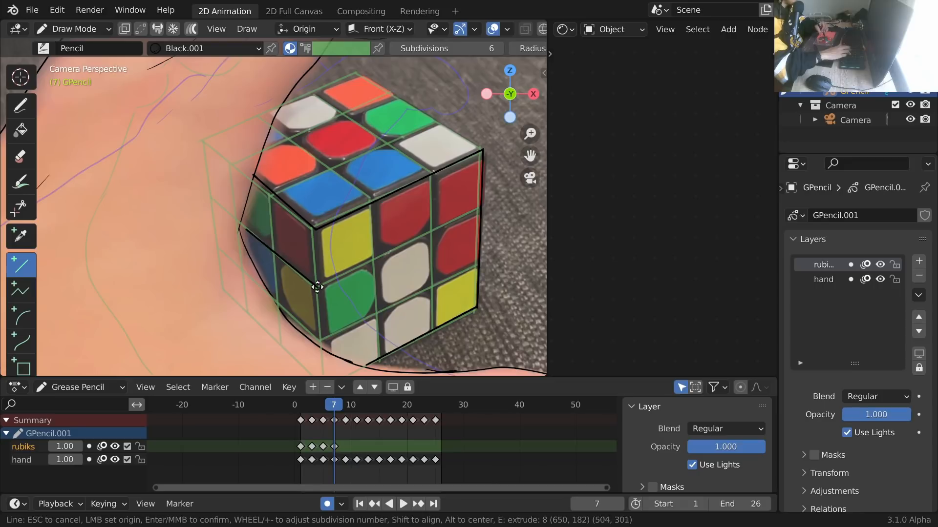
key(Return)
drag(322, 325, 321, 349)
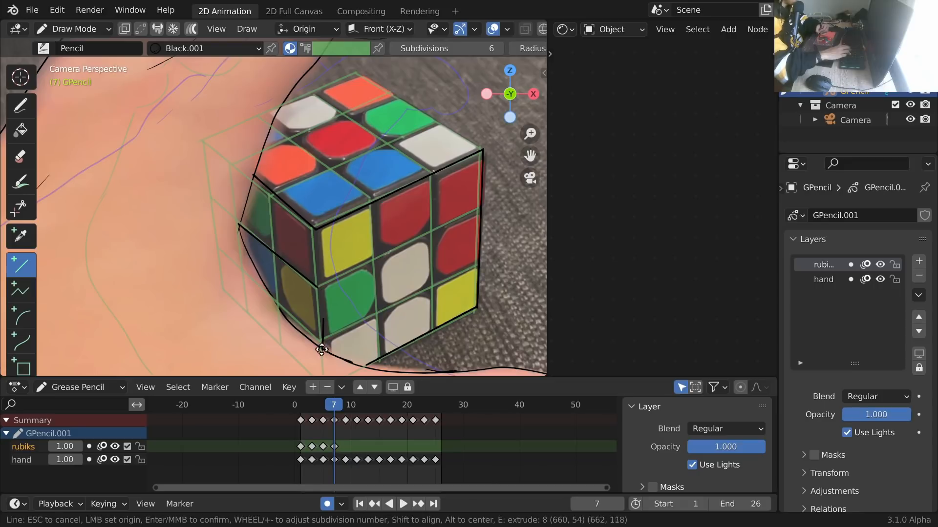
key(Return)
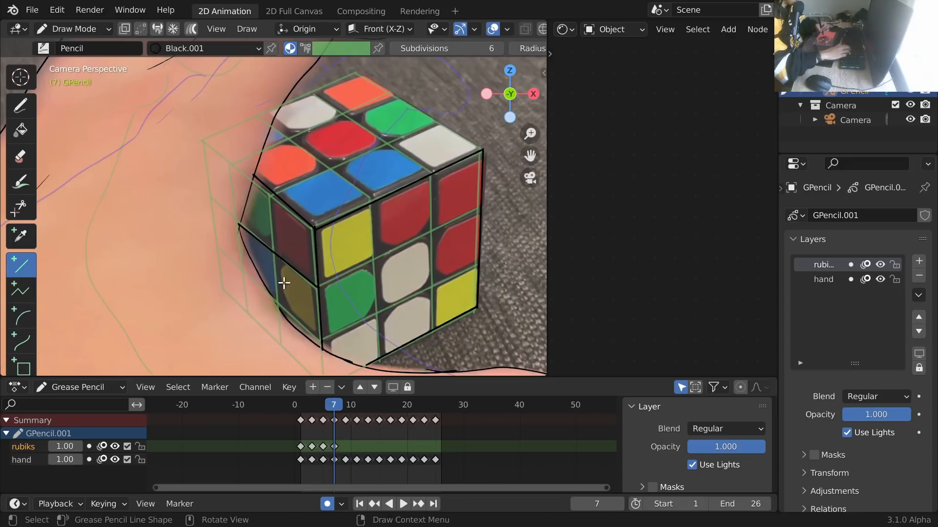
click(280, 309)
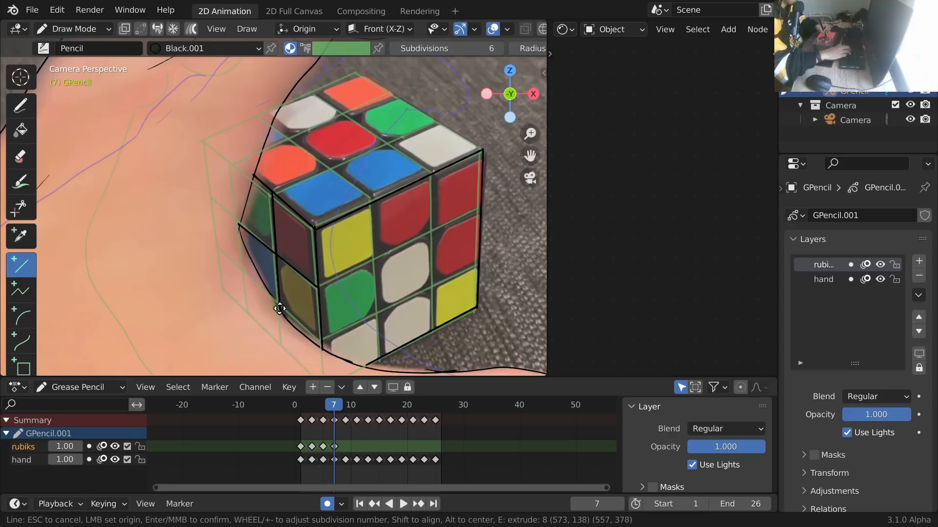
key(Return)
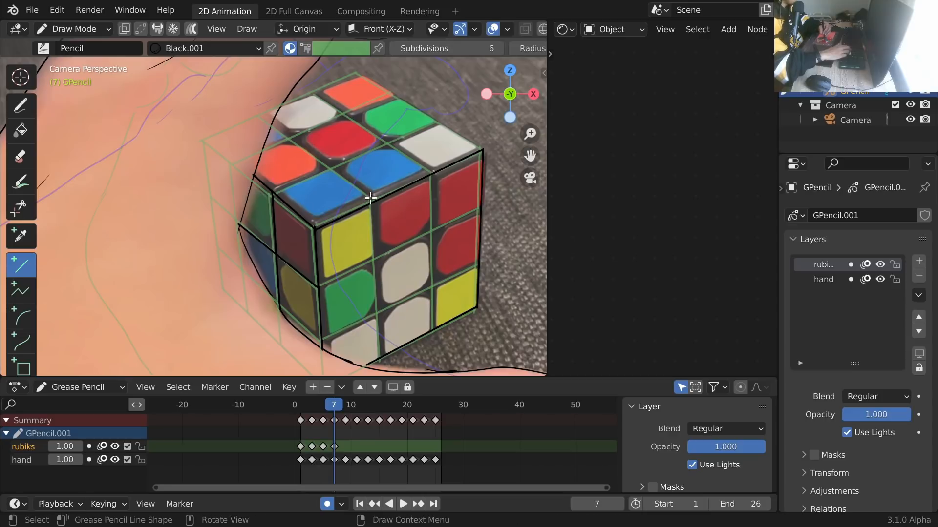
Draw the top face's two lengthwise seams and its two far edges at frame 7, ending them at the hand's outline.
drag(371, 196, 297, 134)
key(Return)
click(429, 170)
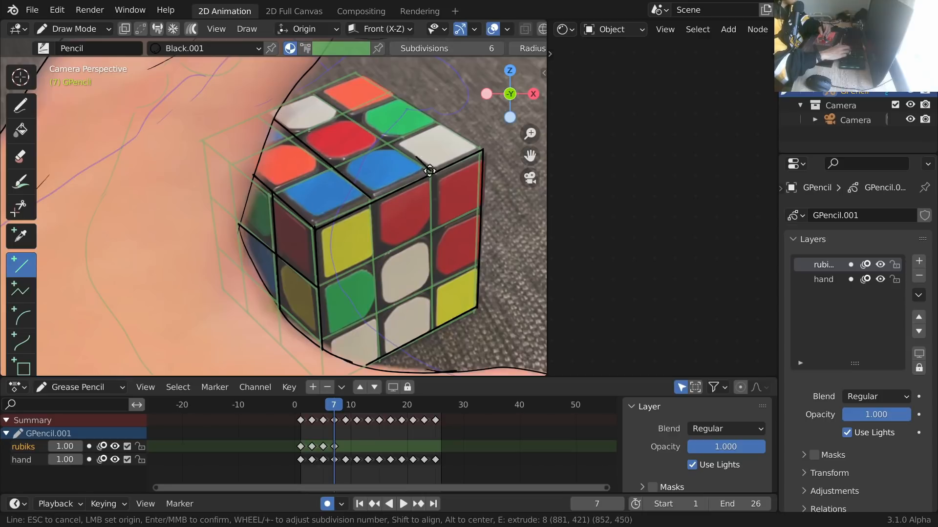
drag(429, 170, 314, 88)
key(Return)
click(282, 105)
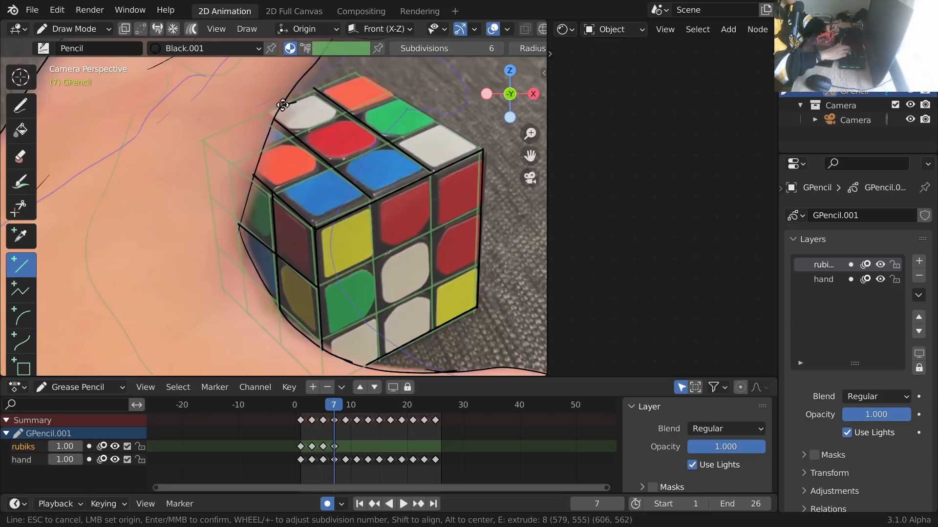
key(Return)
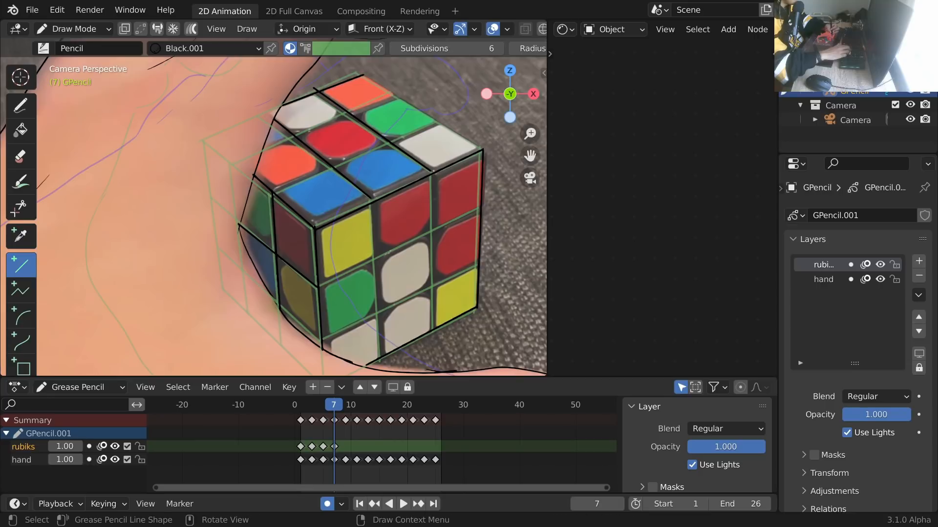
right_click(473, 142)
key(Escape)
drag(480, 148, 375, 92)
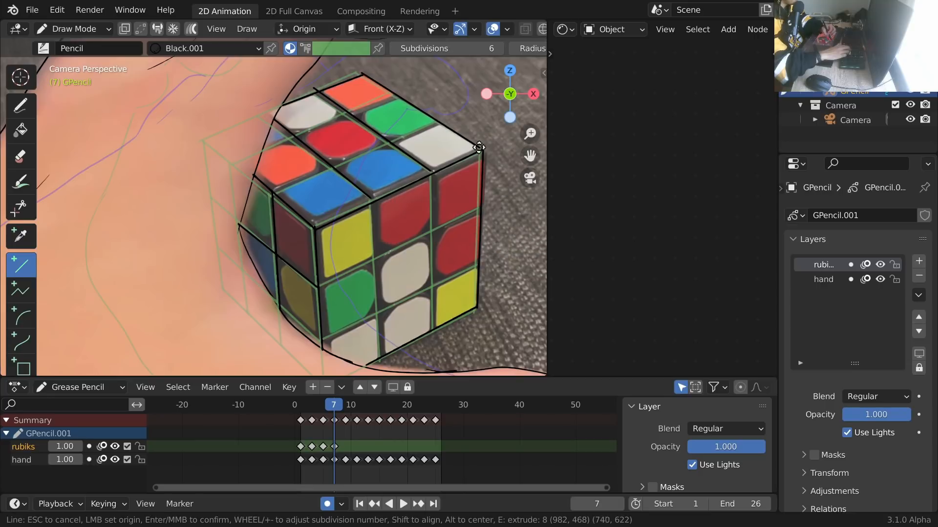
key(Return)
Draw the top face's two cross seams and the first vertical seam of the right-hand face at frame 7.
drag(263, 151, 356, 114)
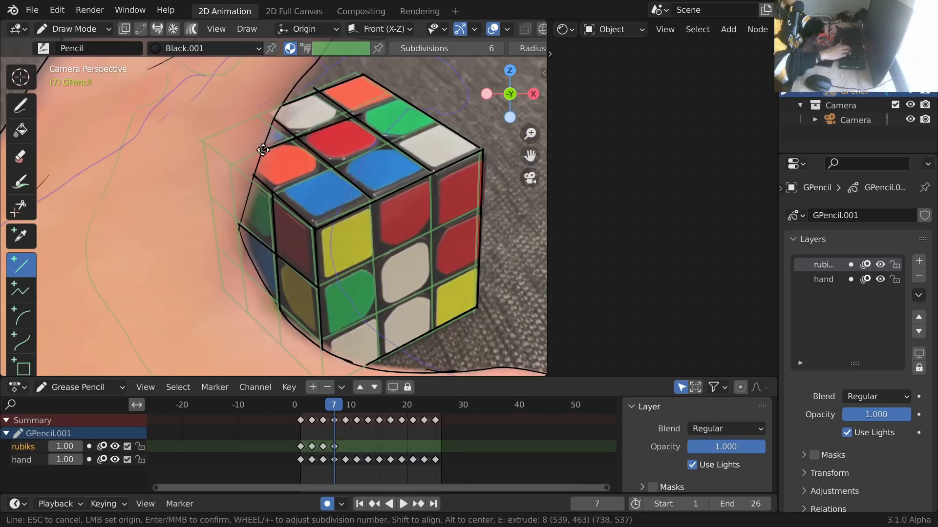
key(Return)
drag(272, 190, 391, 143)
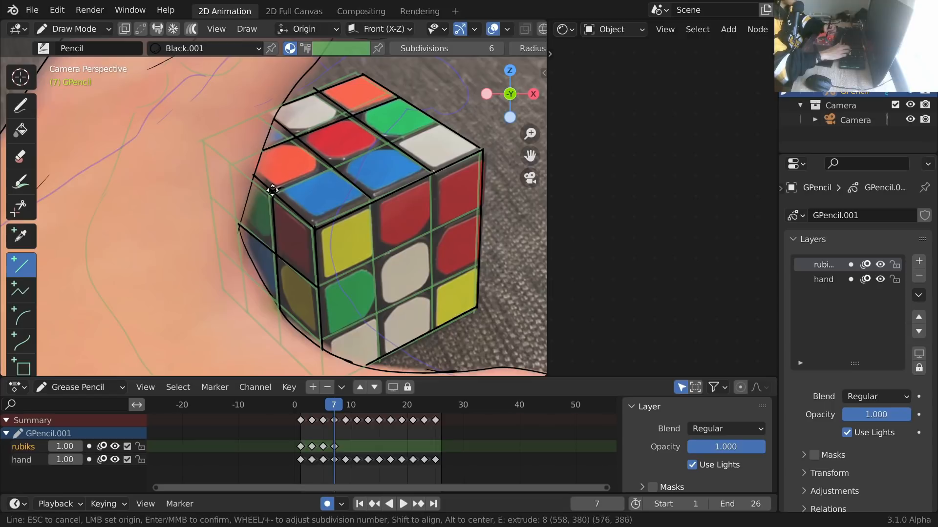
key(Return)
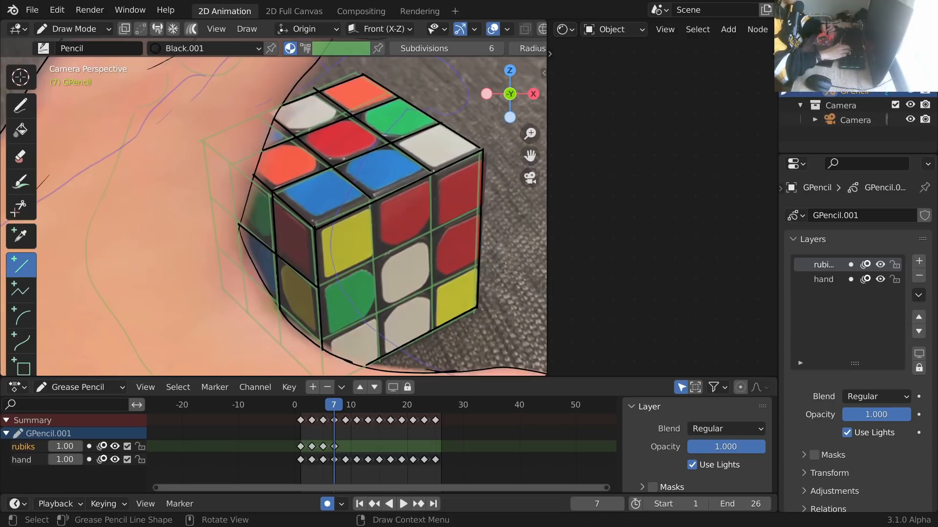
drag(373, 243, 385, 355)
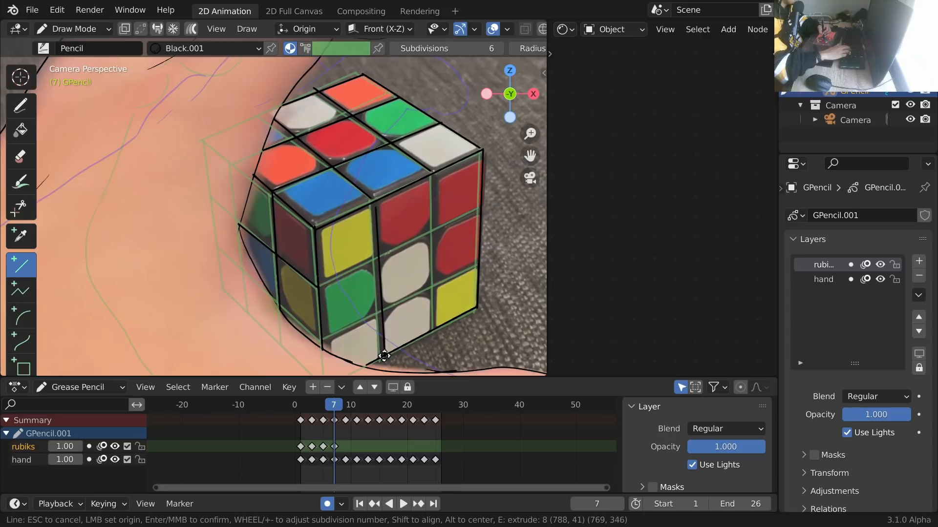
key(Return)
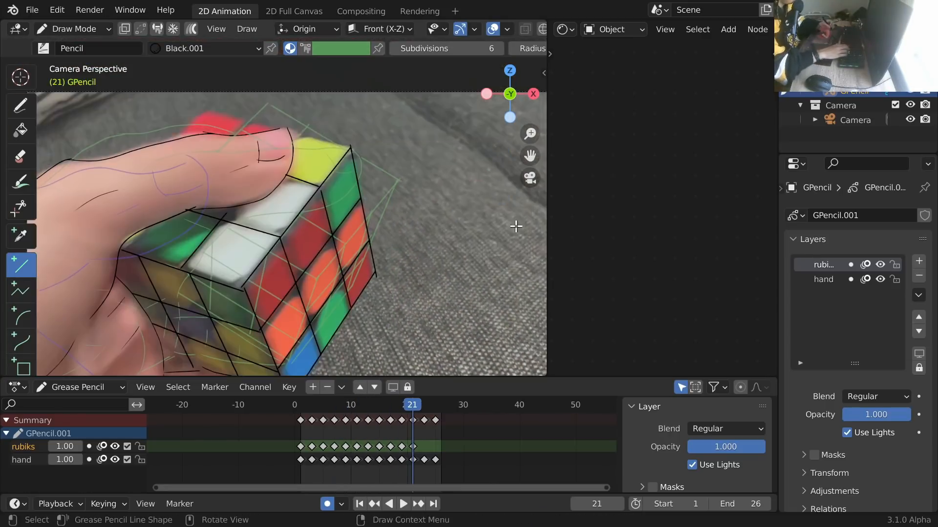
Play back the animation to review the traced cube together with the hand.
key(space)
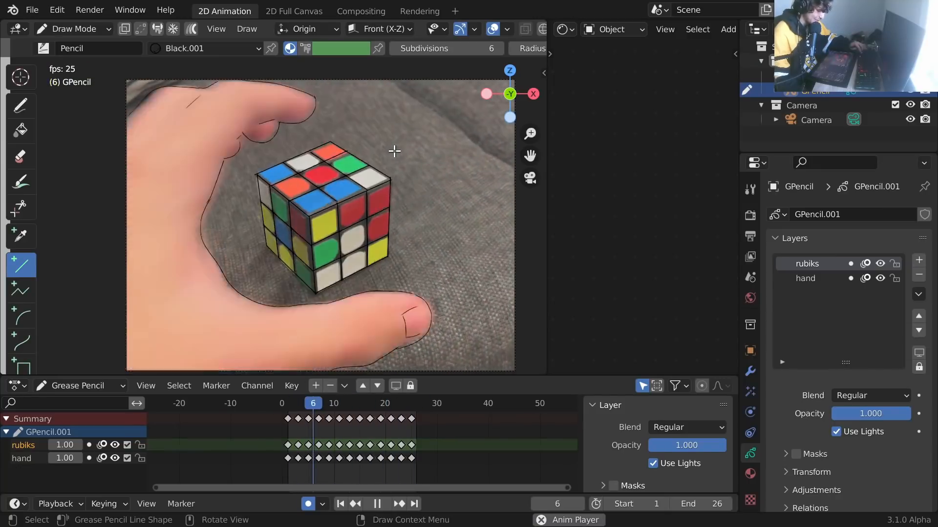
Stop the playback, hide the reference footage and turn off the viewport overlays to leave only the line drawing.
key(space)
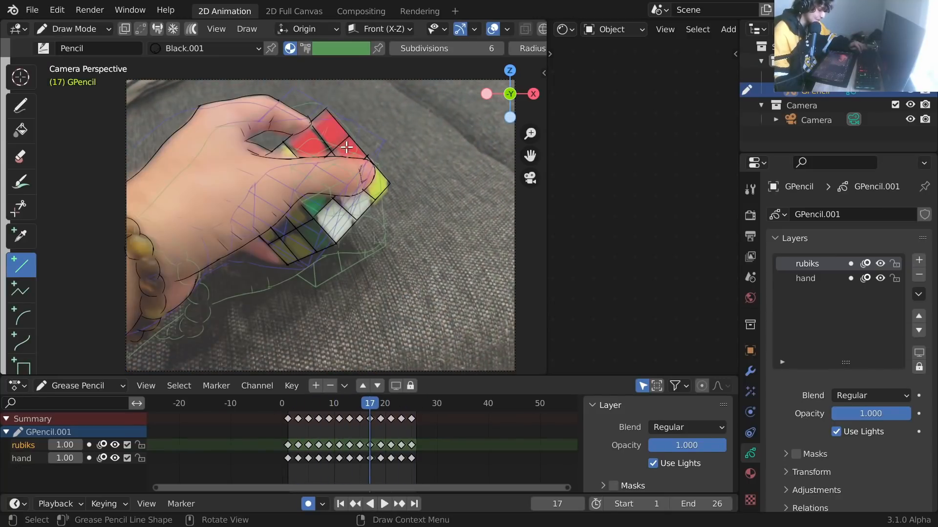
click(910, 77)
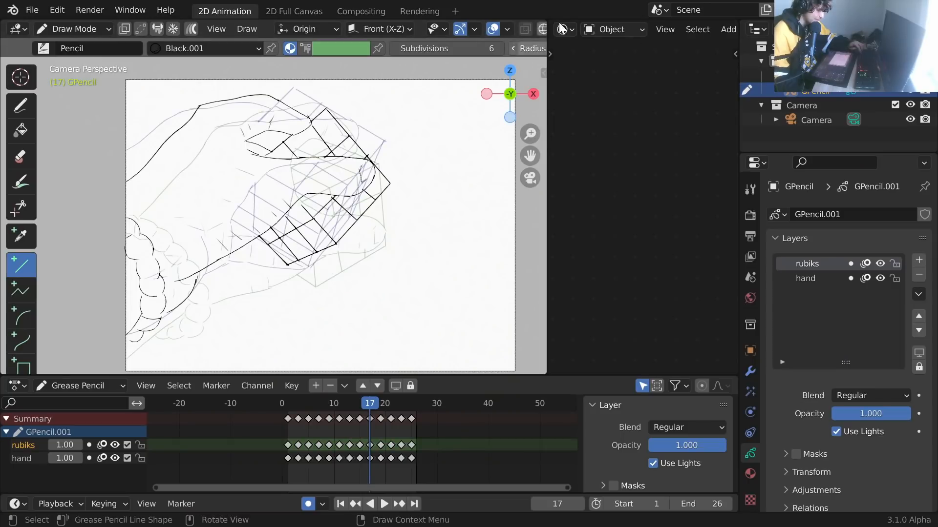
click(496, 25)
click(497, 26)
click(496, 26)
click(496, 25)
click(496, 26)
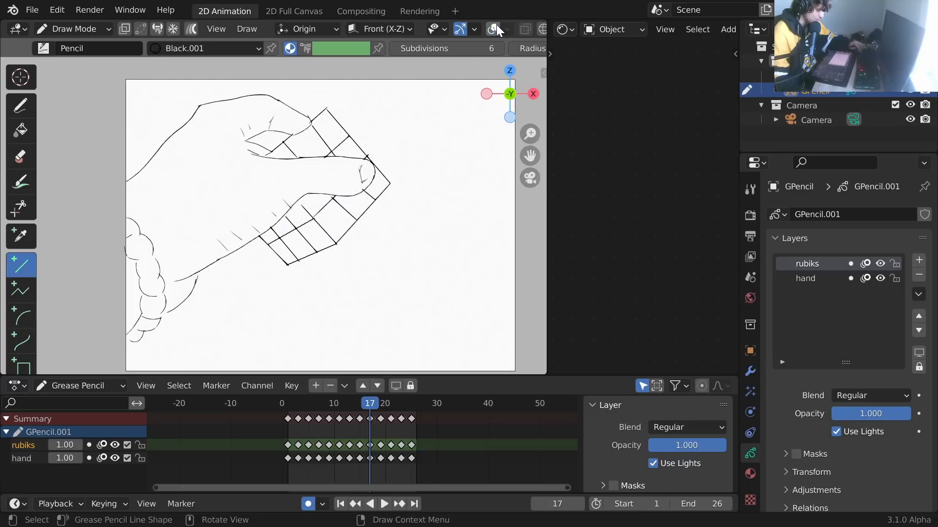
Play back the clean line animation, return to frame 1 and check the rubiks layer by hiding and showing it.
key(space)
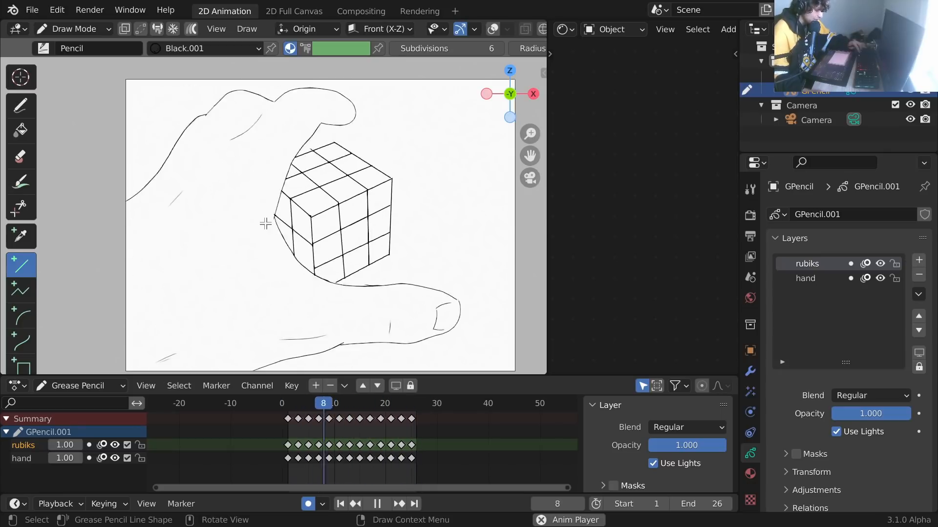
key(Escape)
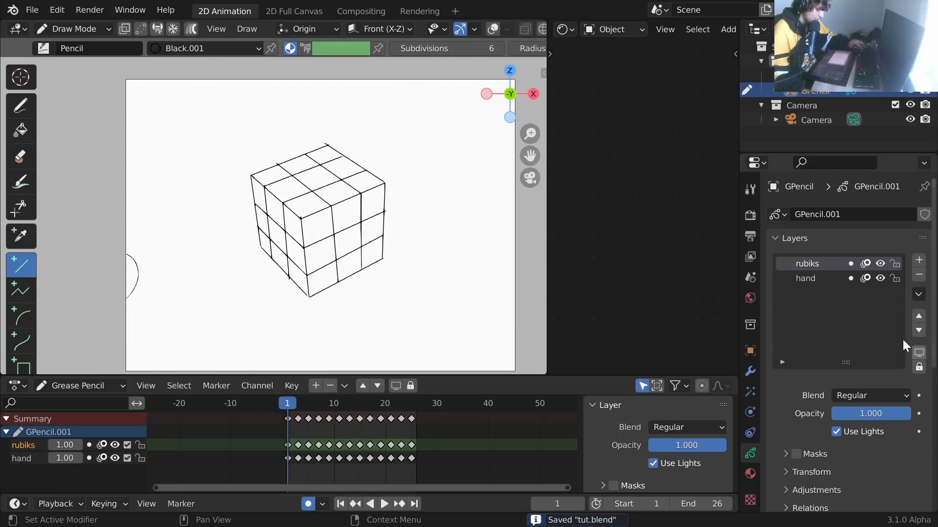
click(881, 263)
click(881, 262)
click(880, 263)
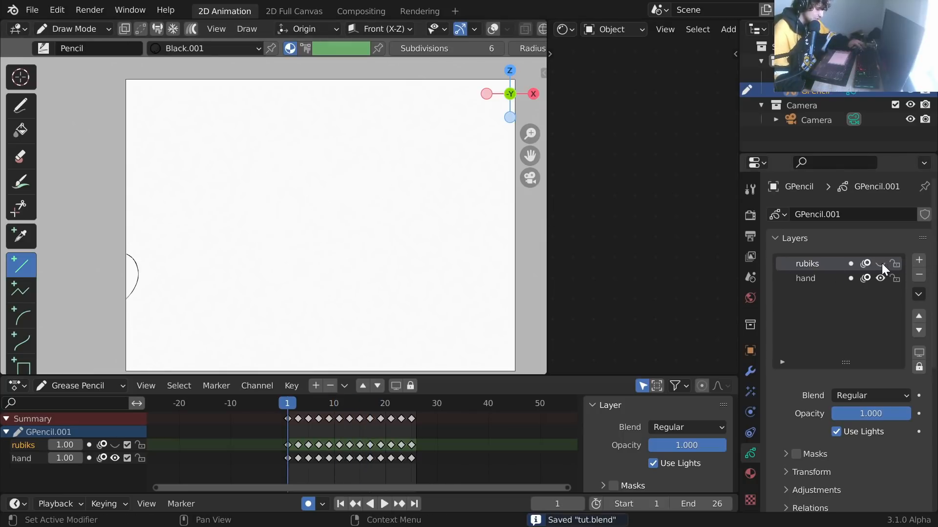
click(880, 263)
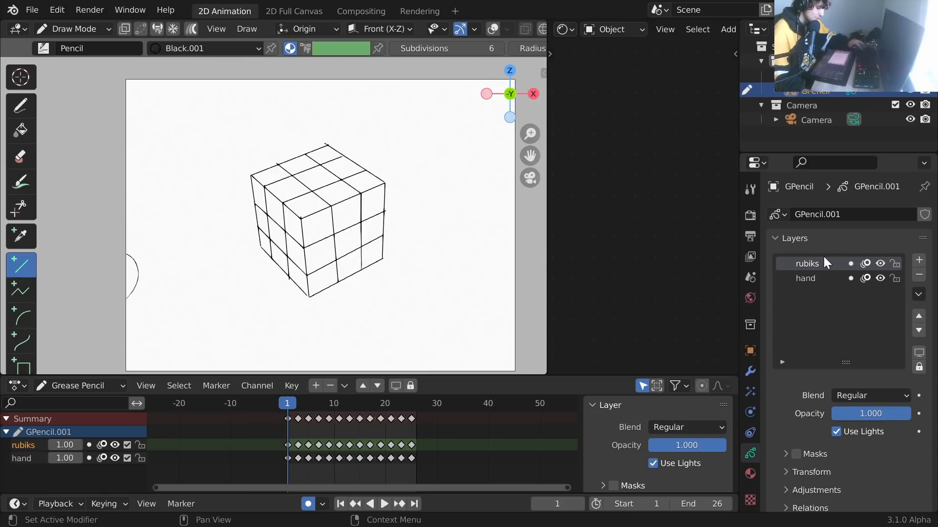
Add a Noise modifier to the GPencil object and save the file.
key(ctrl+s)
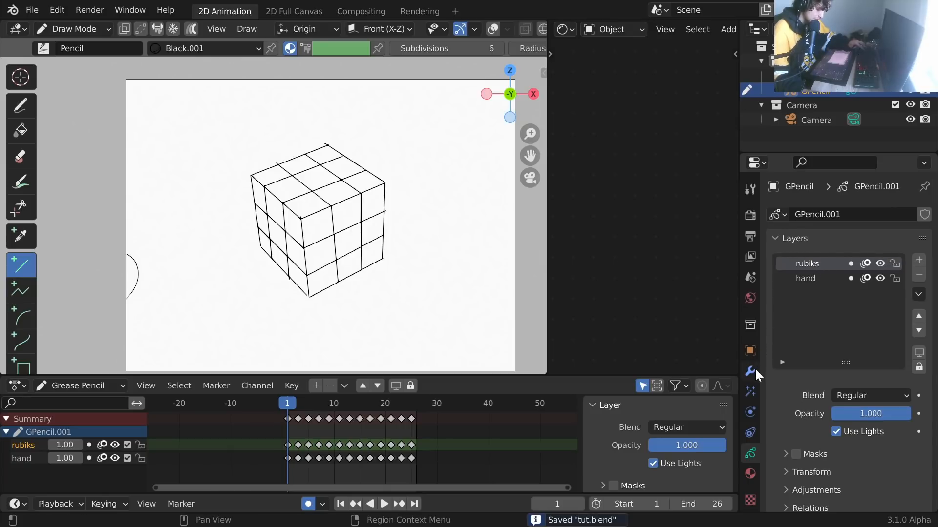
click(751, 371)
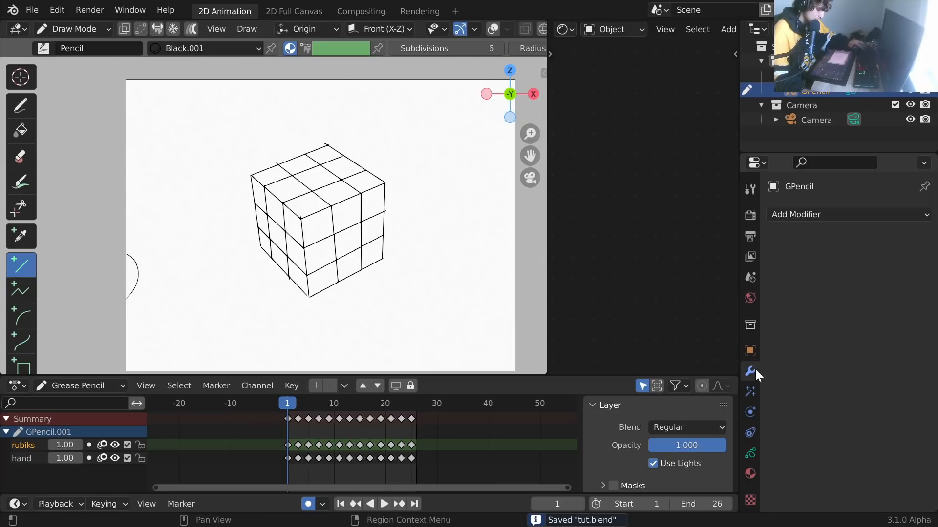
click(793, 217)
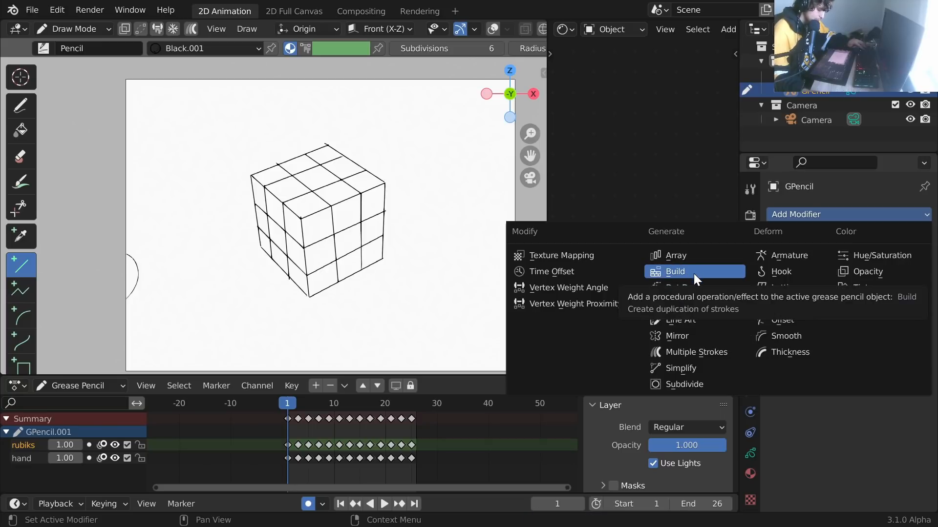
click(769, 304)
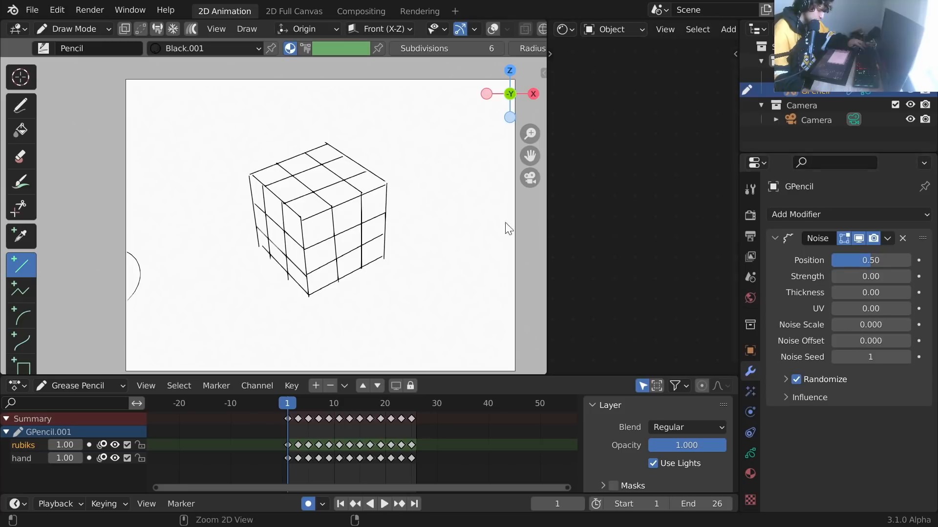
key(ctrl+s)
scroll(359, 174, up, 2)
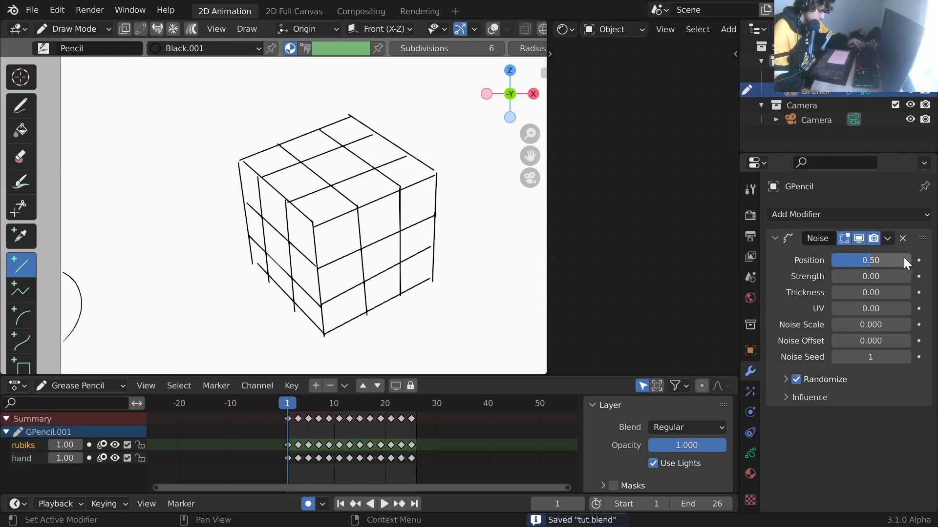
mouse_move(871, 259)
mouse_down()
mouse_move(845, 260)
mouse_move(877, 260)
mouse_up()
key(ctrl+z)
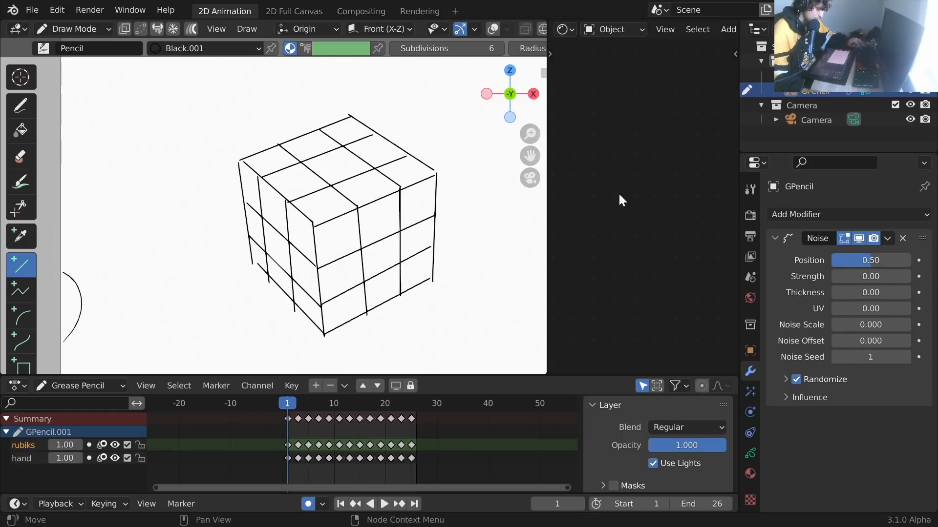
Play back the animation with the noise applied, stop it and move to frame 6.
key(space)
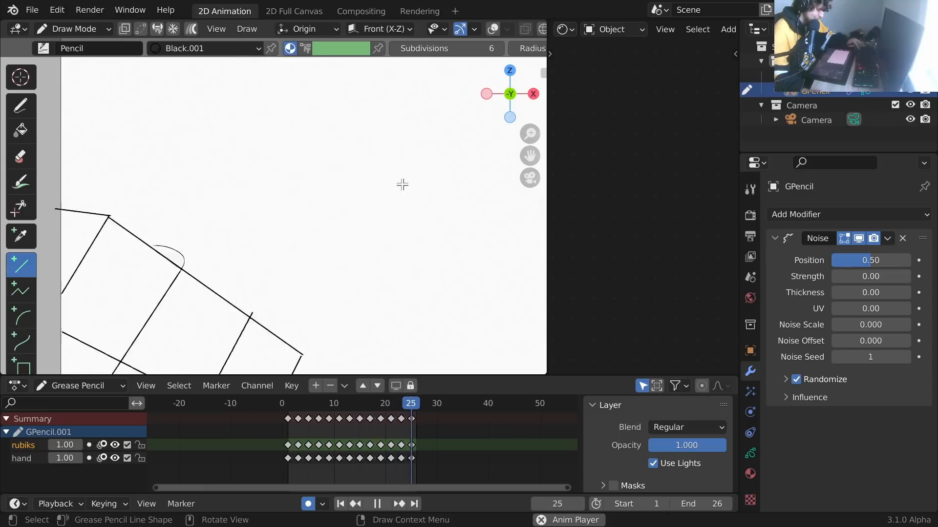
key(space)
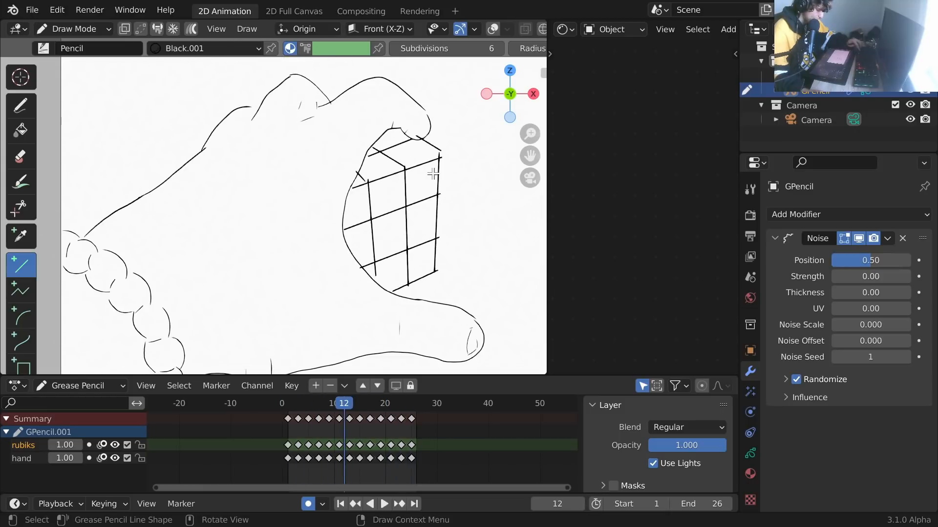
drag(343, 410, 315, 409)
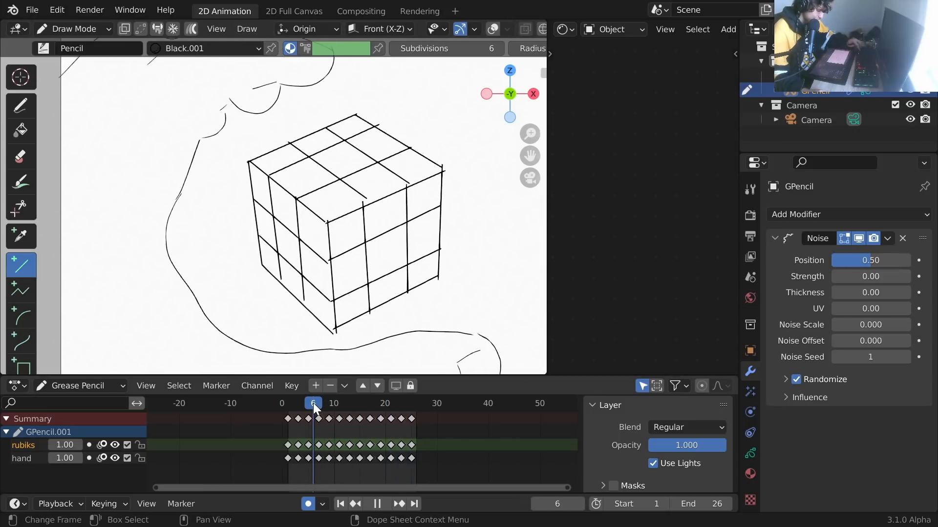
Set the Noise modifier's Noise Scale to 0.352 and play back the roughened lines.
key(ctrl+s)
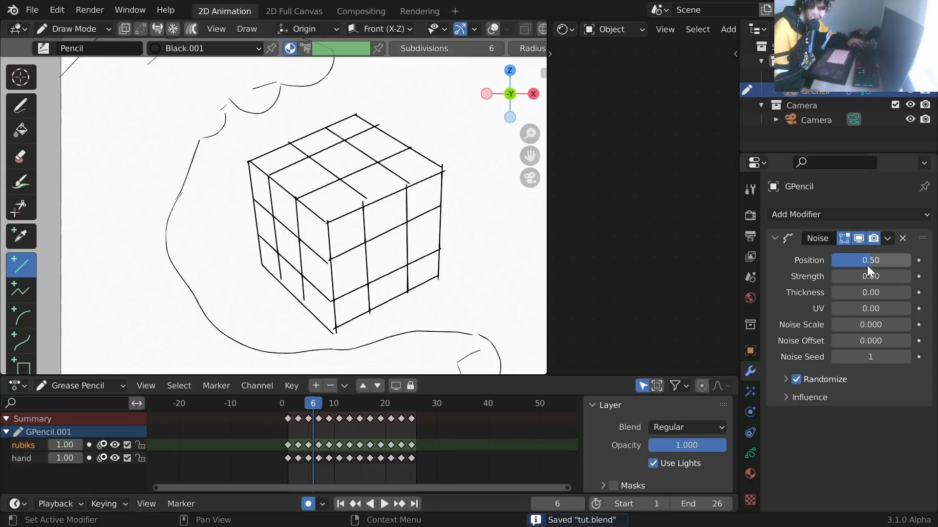
drag(855, 326, 901, 327)
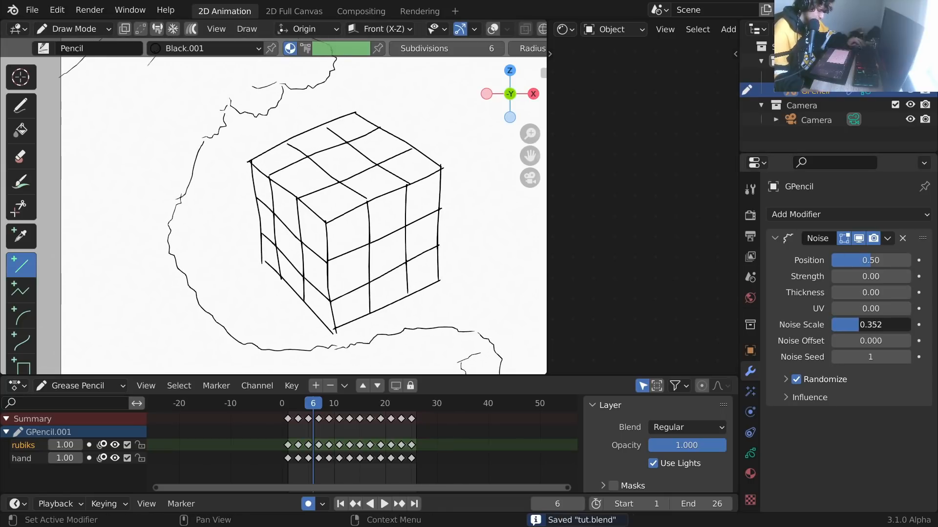
scroll(234, 144, down, 2)
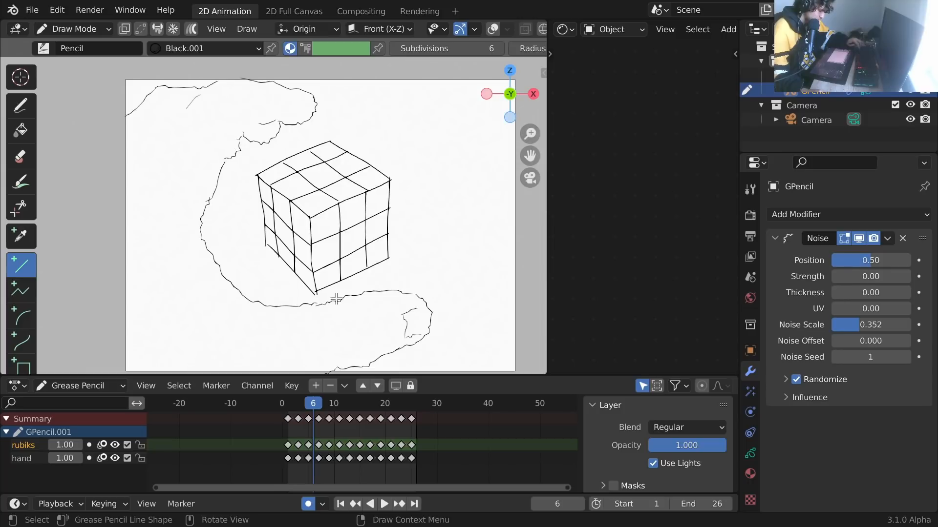
key(space)
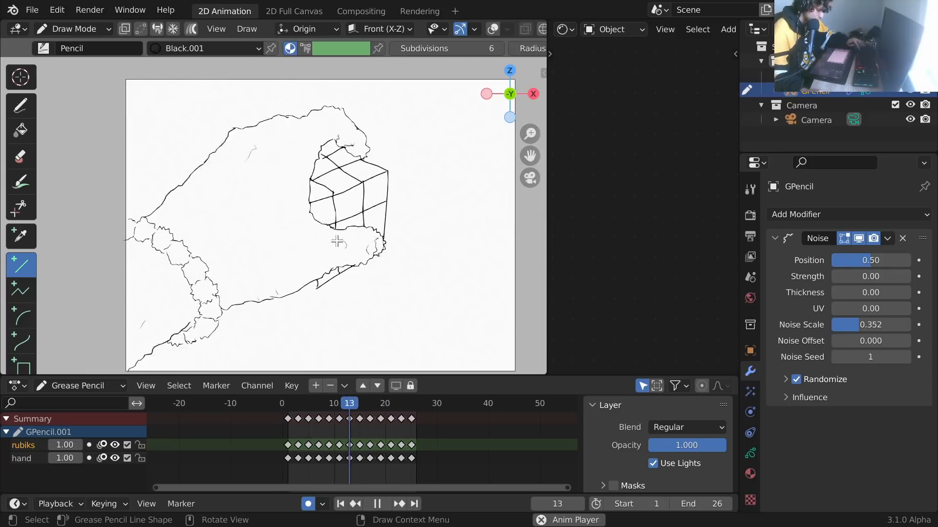
Limit the Noise modifier's influence to the rubiks layer.
click(806, 398)
click(858, 420)
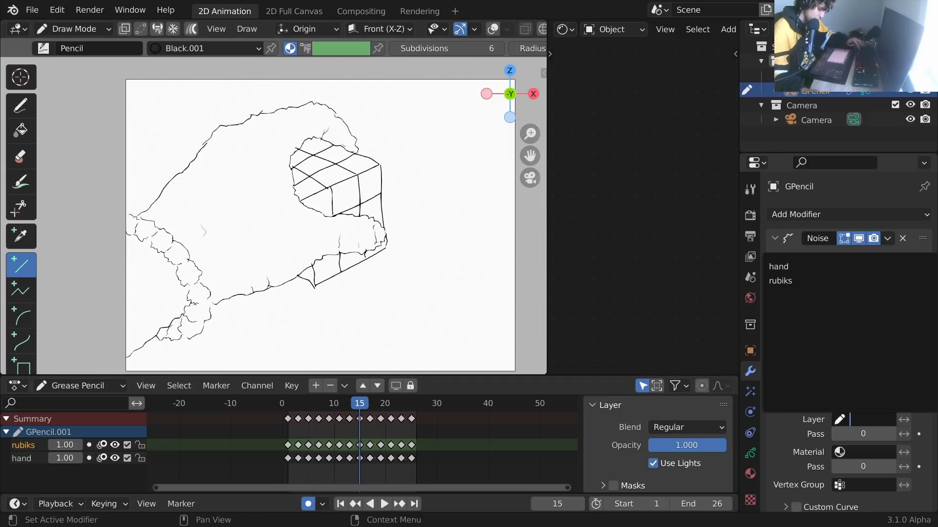
click(780, 281)
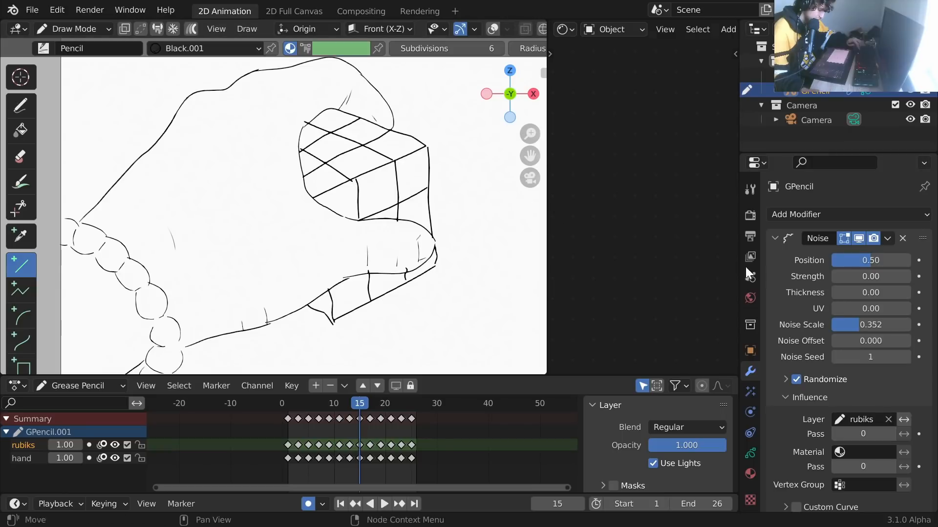
Set the Noise modifier's Position to 0.23, Strength to 0.25, Thickness to 0.26 and Noise Scale to 0.430.
mouse_move(855, 322)
mouse_down()
mouse_move(829, 323)
mouse_move(867, 323)
mouse_up()
key(ctrl+z)
mouse_move(872, 262)
mouse_down()
mouse_move(891, 261)
mouse_move(882, 262)
mouse_up()
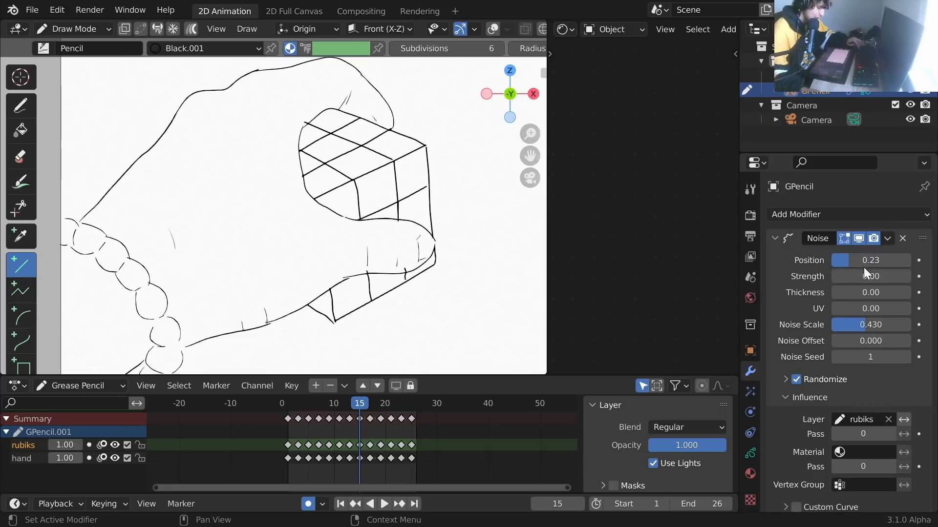
key(ctrl+s)
mouse_move(870, 293)
mouse_down()
mouse_move(909, 293)
mouse_move(852, 292)
mouse_move(838, 276)
mouse_move(851, 277)
mouse_up()
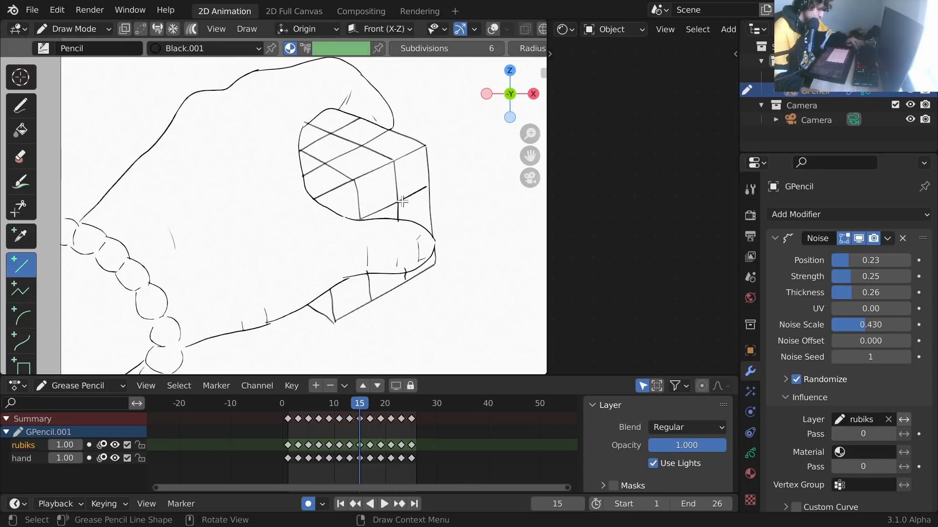
Check the noise in playback, raise Noise Scale to 0.897 and Position to 0.29, and save the file.
key(space)
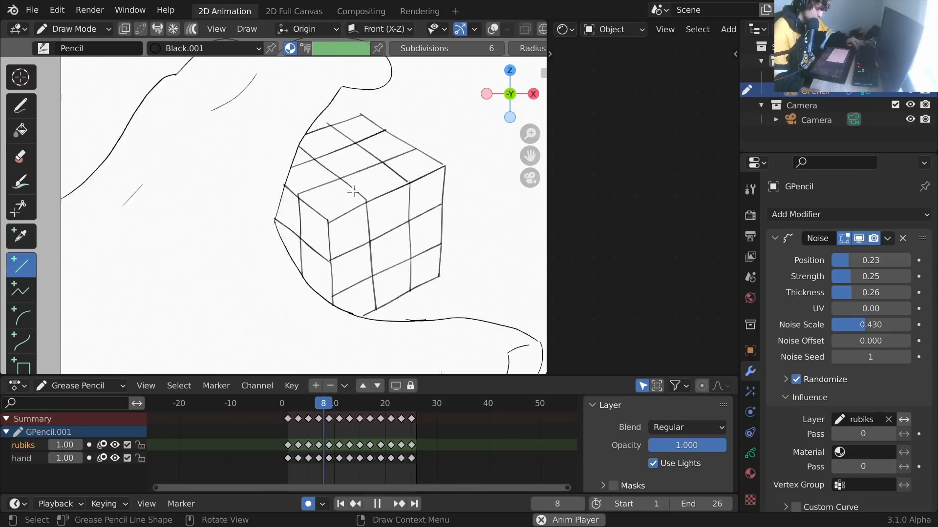
key(space)
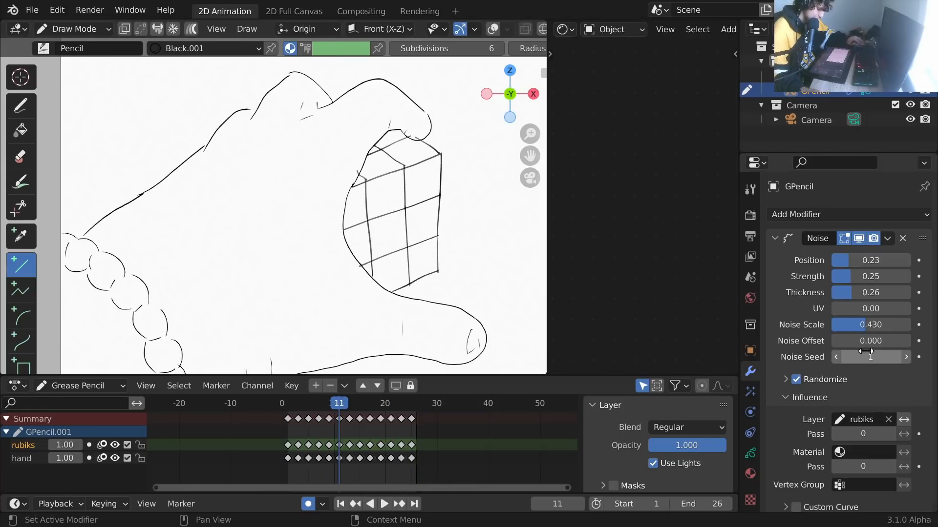
drag(899, 325, 918, 324)
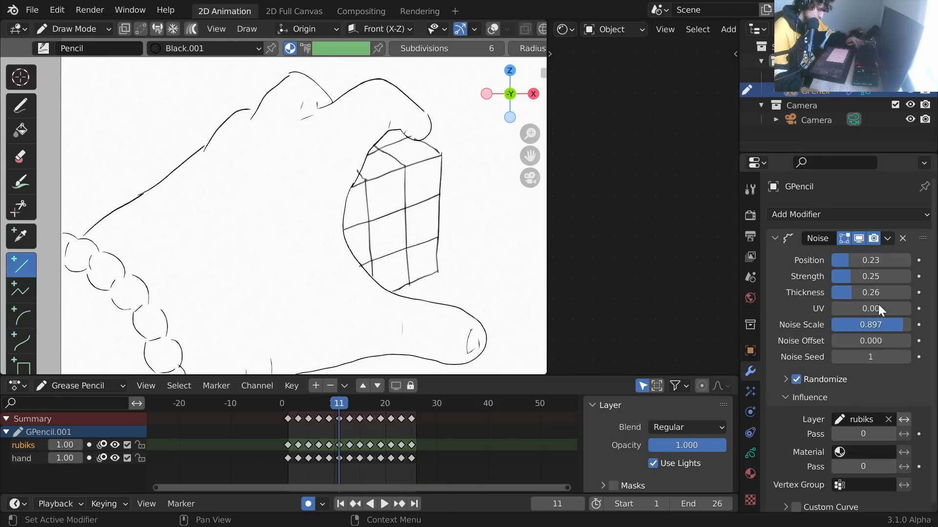
key(space)
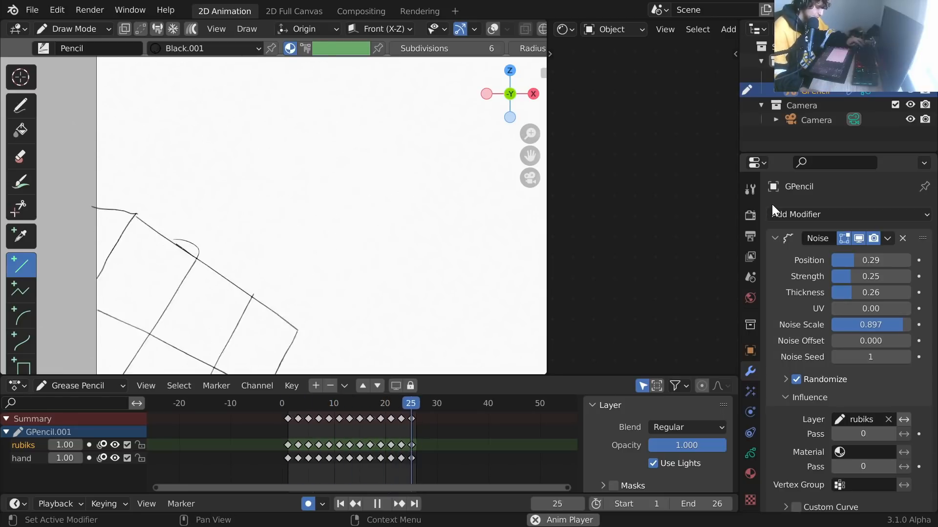
key(ctrl+s)
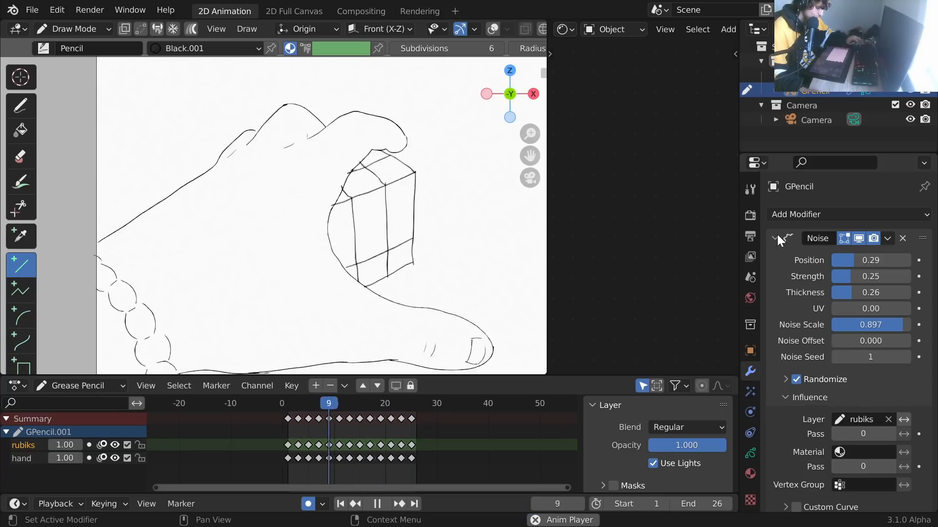
Collapse the Noise modifier's settings, stop the playback, return to frame 1 and save the file.
click(775, 237)
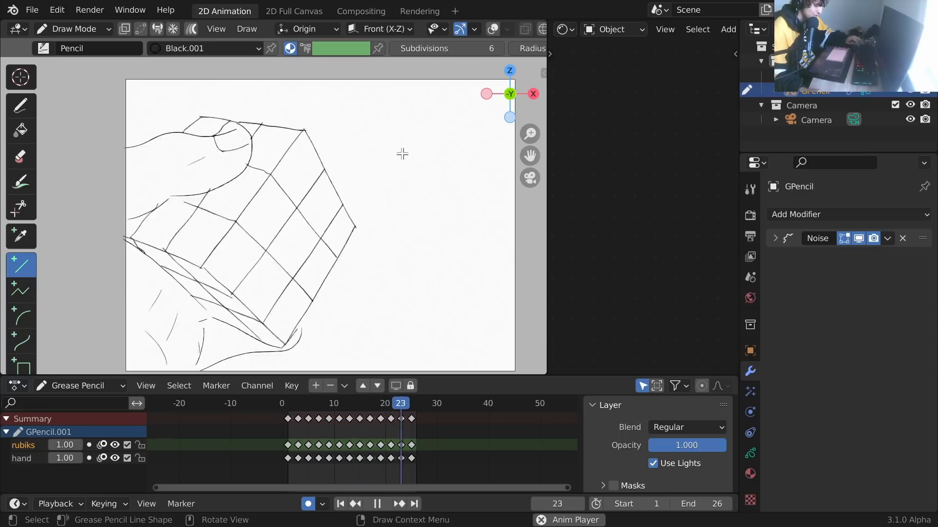
key(space)
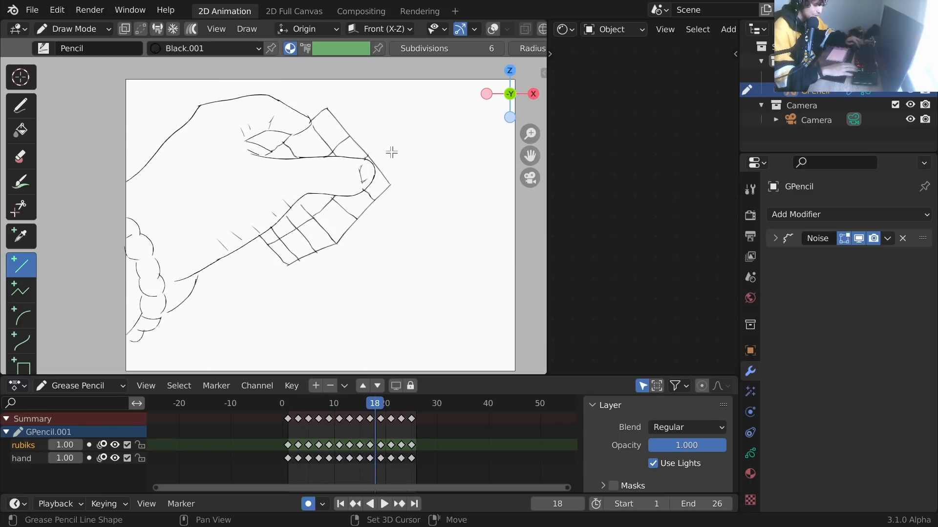
key(shift+Left)
key(ctrl+s)
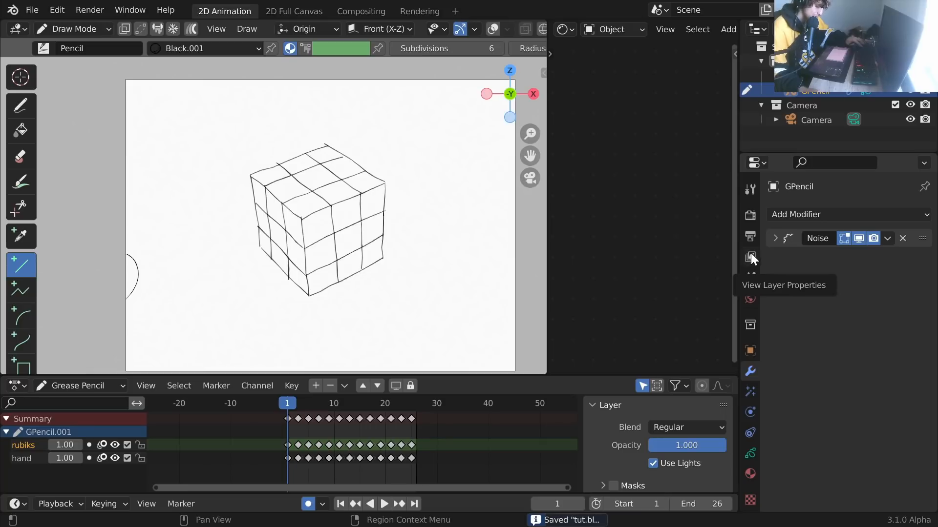
Add a new Grease Pencil layer named shadows above the rubiks layer and save the file.
click(750, 453)
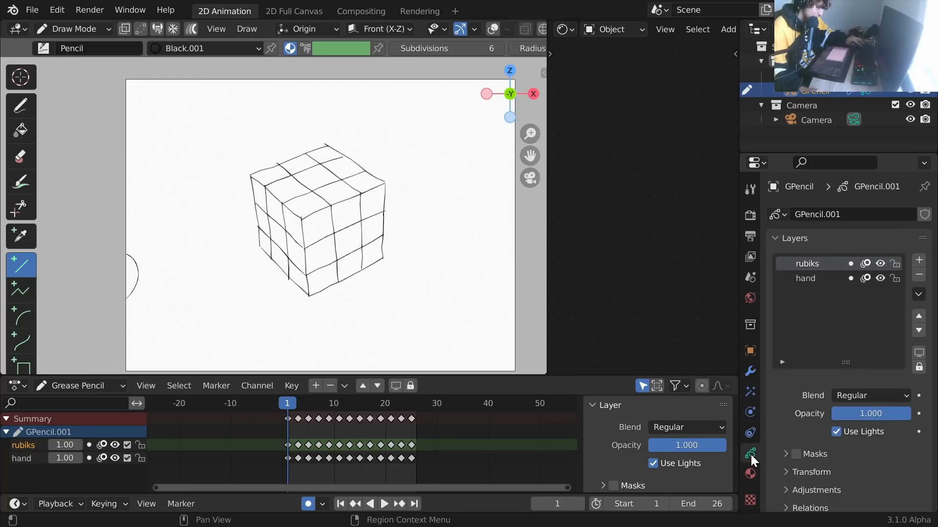
click(920, 261)
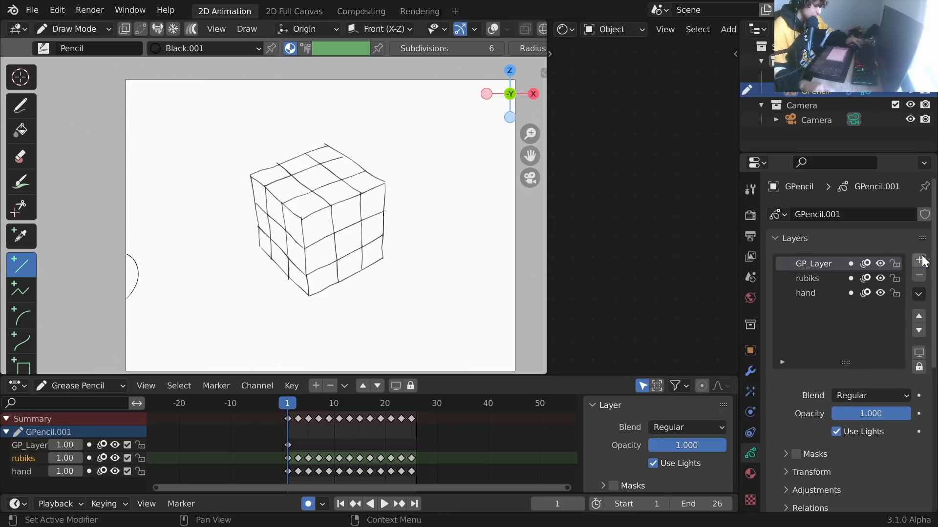
double_click(817, 263)
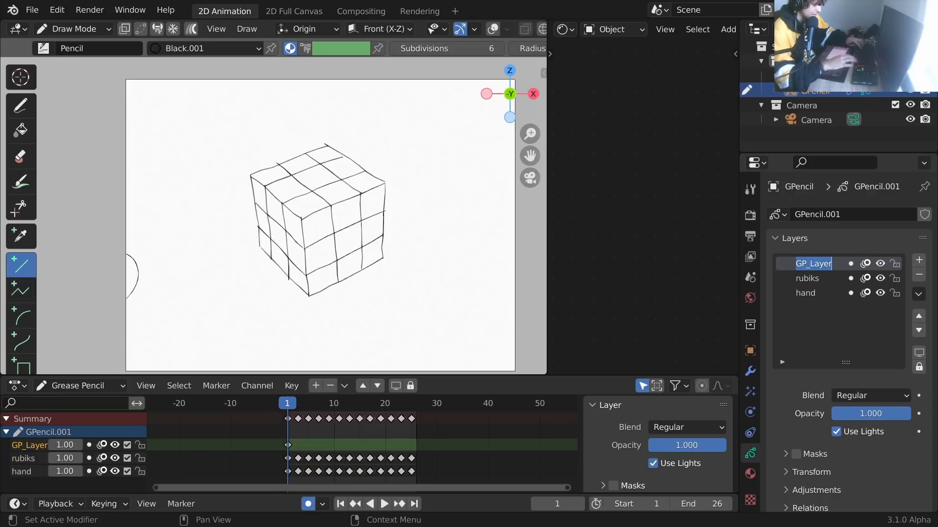
text(ws)
key(Return)
key(ctrl+s)
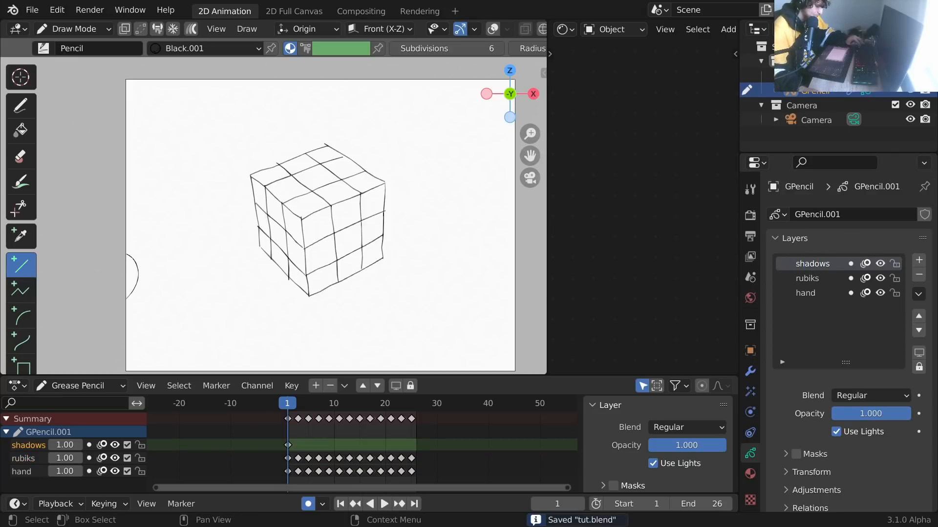
Maximize the drawing viewport, switch to the freehand Draw tool and open the Pencil brush's stroke settings containing Stabilize Stroke.
scroll(490, 48, down, 8)
scroll(491, 48, down, 5)
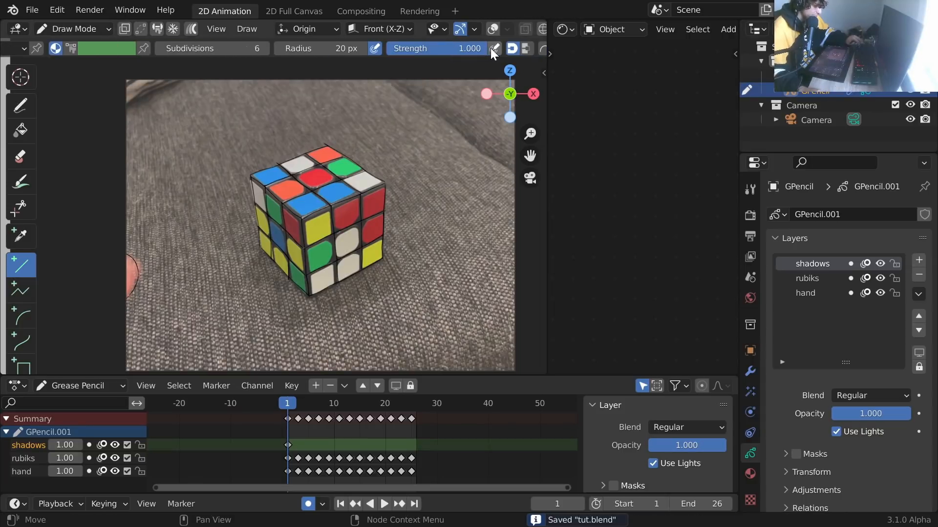
scroll(378, 47, down, 6)
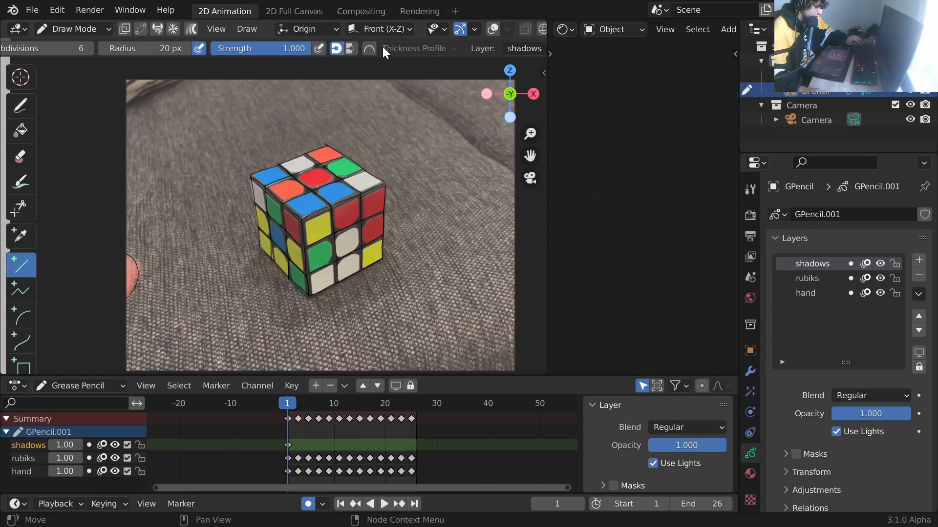
key(ctrl+s)
scroll(394, 43, up, 5)
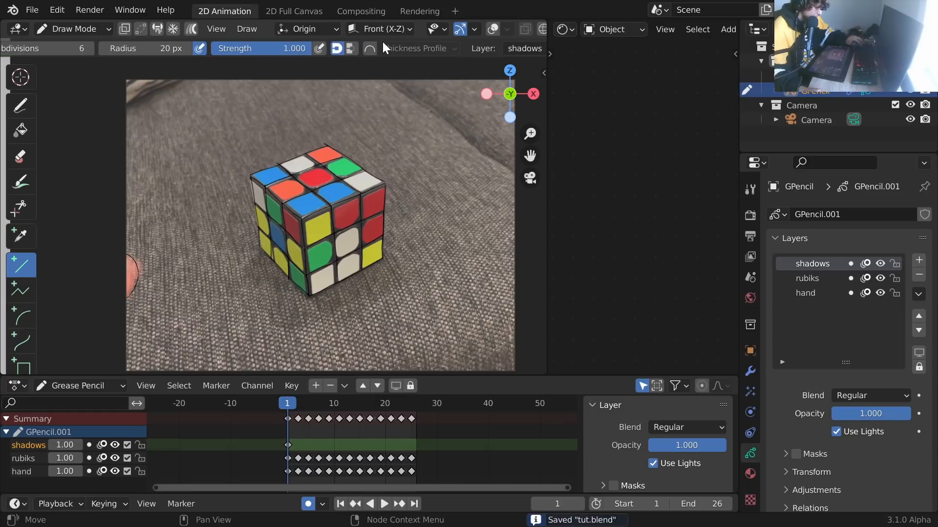
key(ctrl+space)
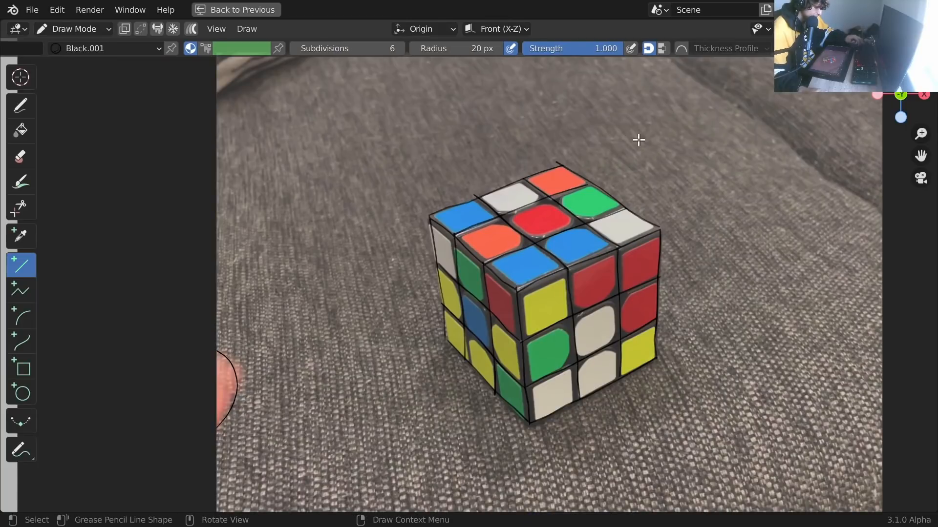
click(20, 104)
click(705, 45)
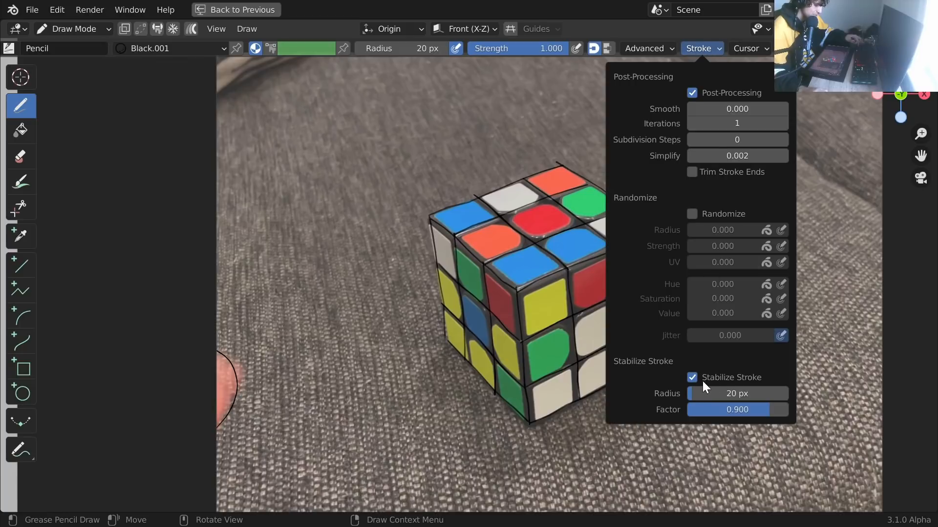
Try a freehand test stroke beside the cube, undo it and save the file.
mouse_move(321, 264)
mouse_down()
mouse_move(313, 280)
mouse_move(255, 250)
mouse_up()
key(ctrl+z)
key(ctrl+s)
key(ctrl+space)
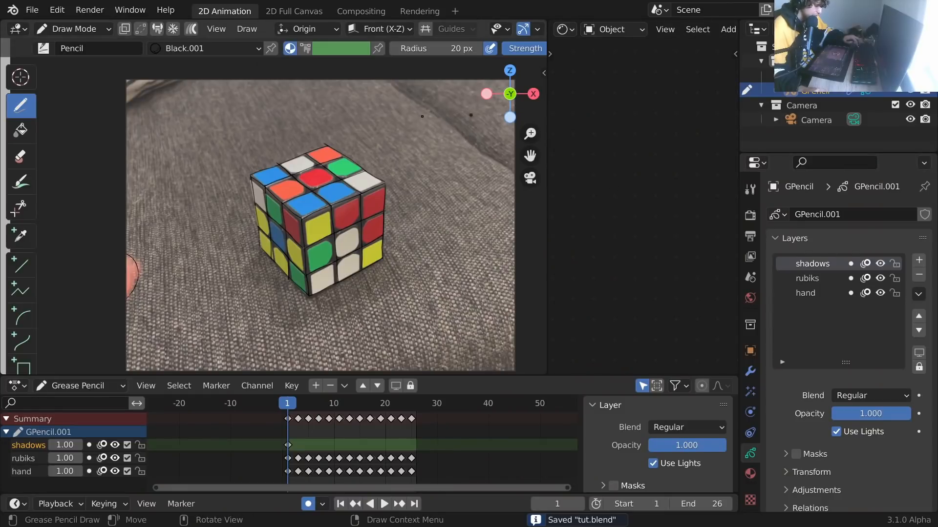
key(ctrl+space)
Go to the drawing where the fingertip first enters the frame and add short shading strokes along the finger's underside.
key(Right)
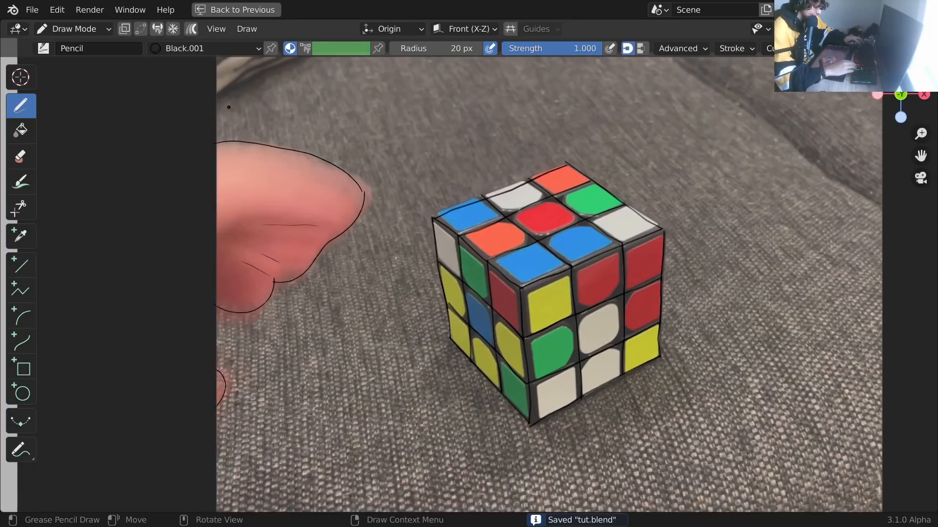
key(Left)
key(Right)
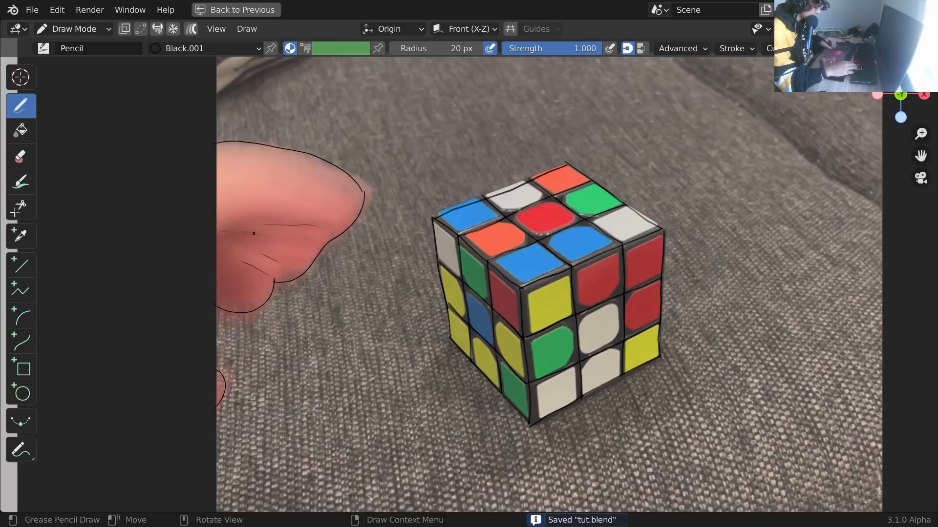
drag(221, 254, 256, 263)
drag(216, 294, 248, 307)
Advance to the drawing of the hand opening around the cube and hatch shading along the fingers, inner palm and lower thumb.
key(Right)
key(Right)
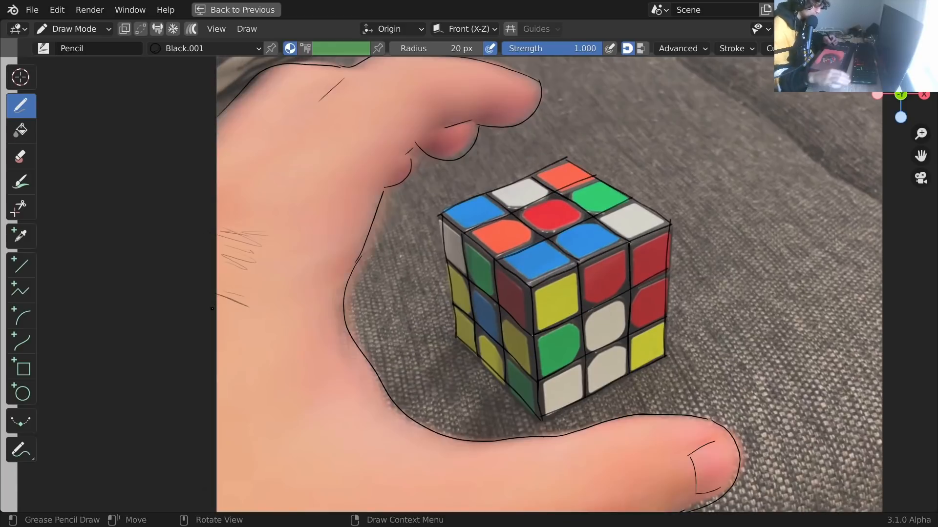
scroll(212, 309, down, 1)
drag(459, 140, 521, 141)
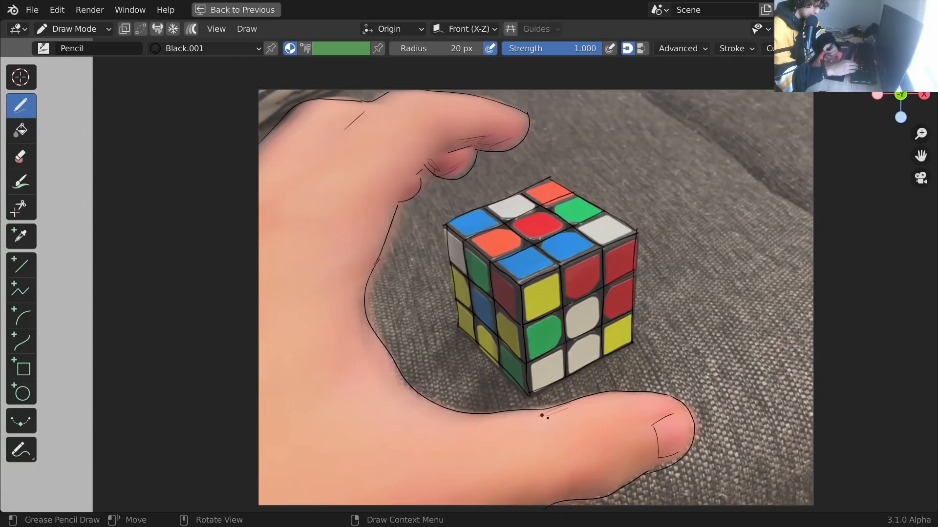
drag(536, 496, 630, 469)
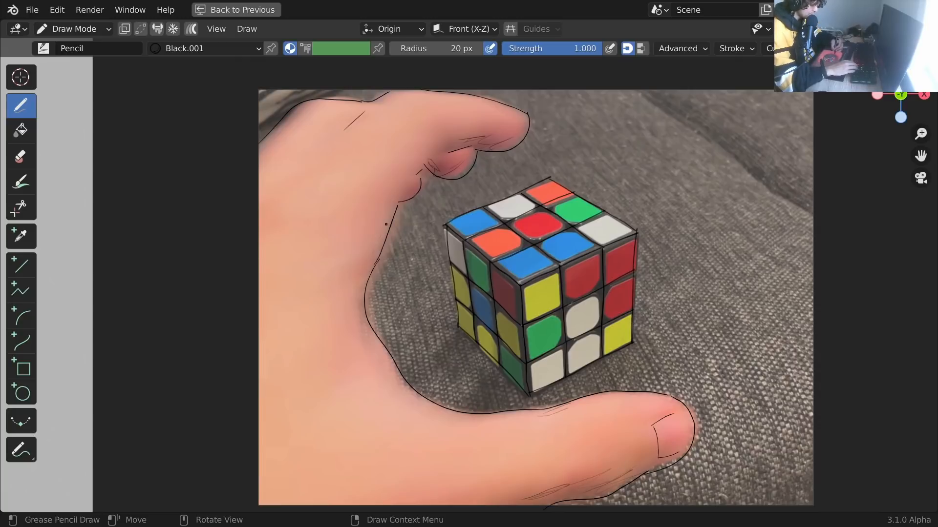
mouse_move(360, 317)
mouse_down()
mouse_move(378, 362)
mouse_move(415, 398)
mouse_move(441, 400)
mouse_up()
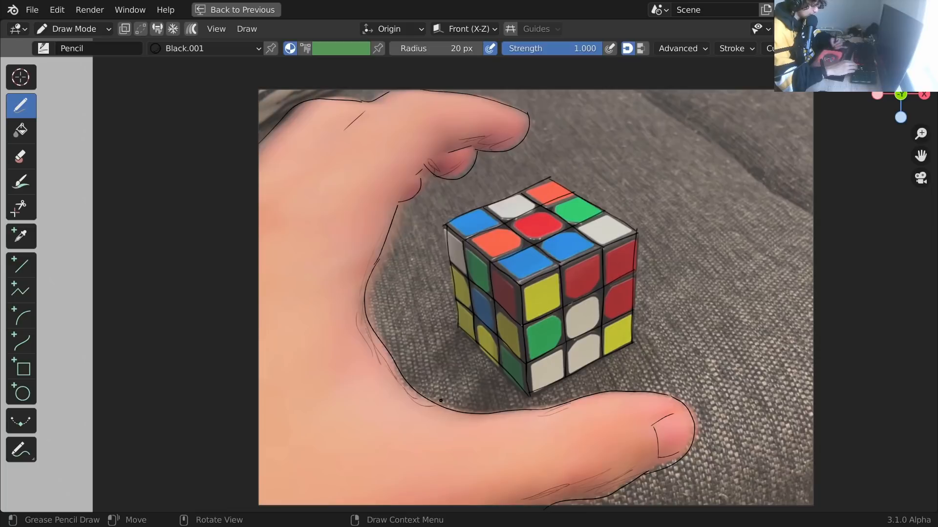
drag(291, 115, 264, 149)
mouse_move(494, 119)
mouse_down()
mouse_move(514, 110)
mouse_move(457, 99)
mouse_up()
drag(460, 101, 445, 98)
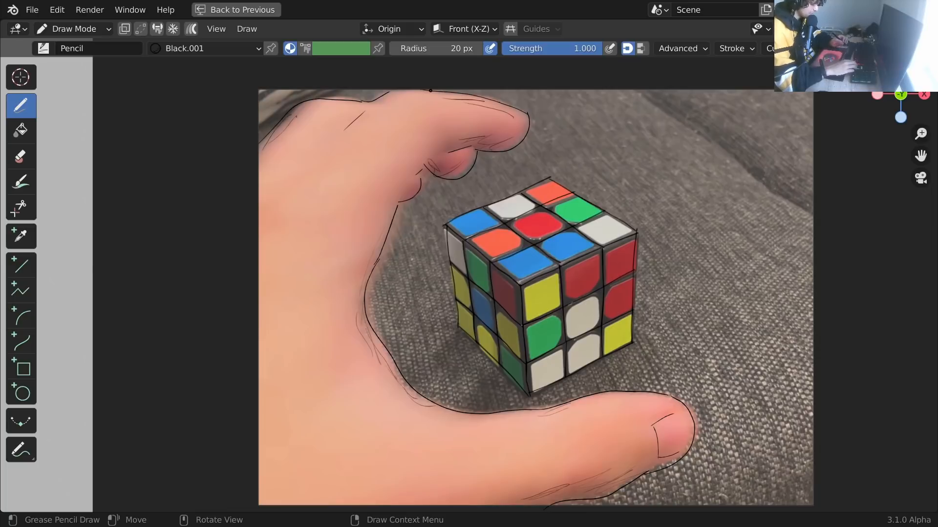
Advance to frame 7 and hatch shading along the outer edge of the hand and the palm's inner curve beside the cube.
key(Right)
drag(331, 216, 311, 243)
drag(339, 179, 287, 255)
key(Left)
key(Right)
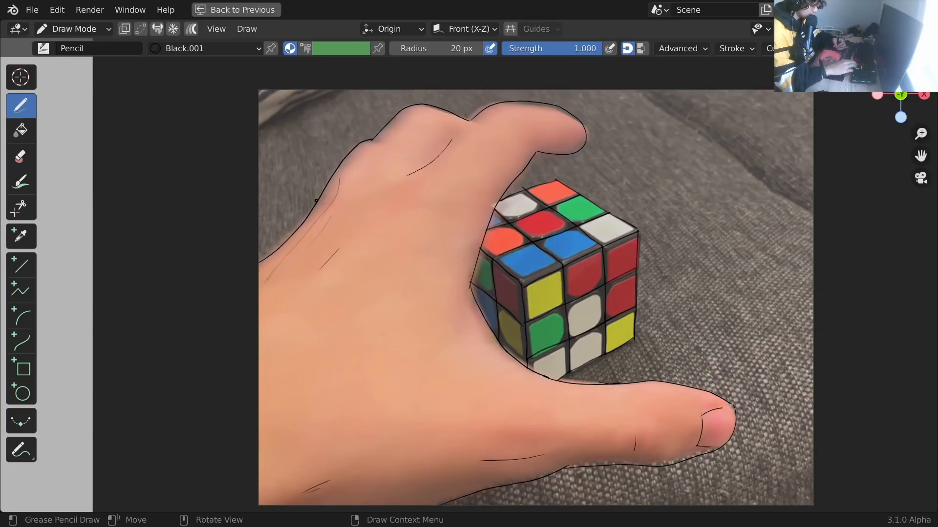
drag(352, 166, 303, 236)
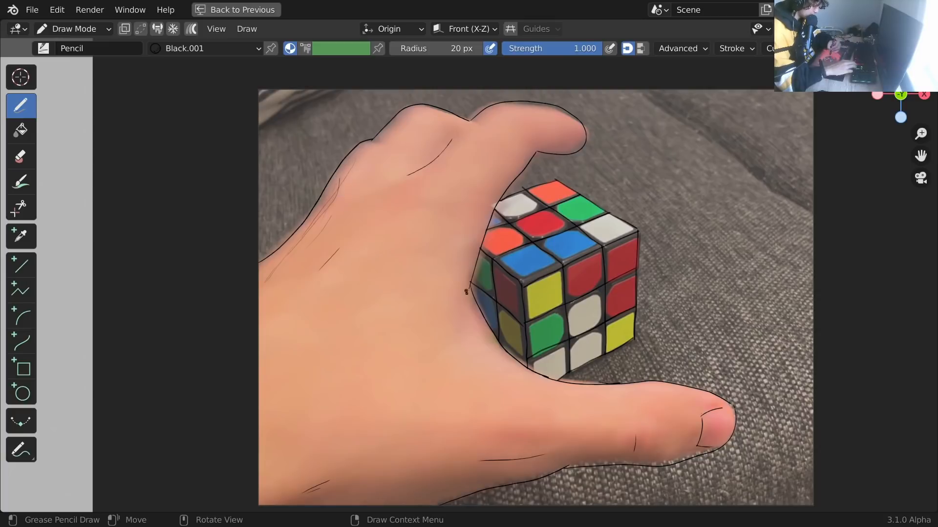
drag(473, 259, 470, 310)
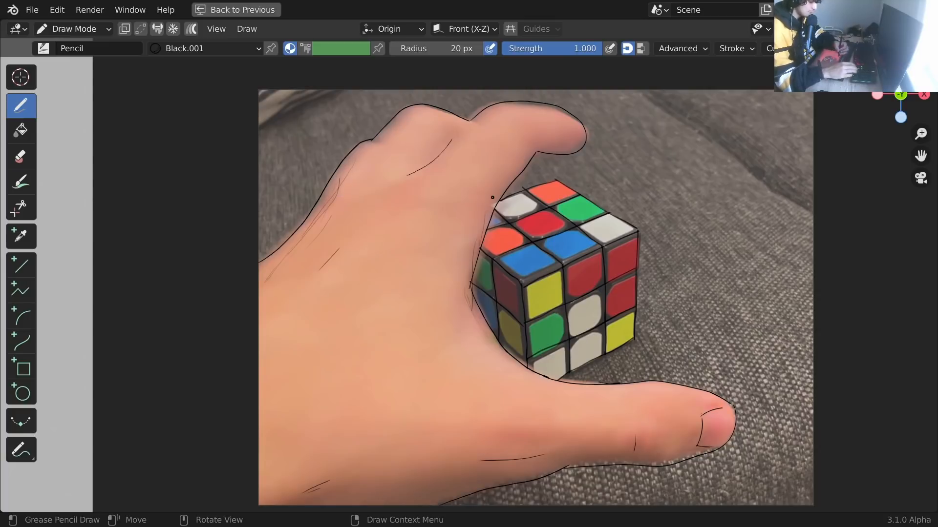
Turn on the viewport overlays and shade the index finger's inner edge, its fingertip and the thumb's underside at frame 7.
click(816, 29)
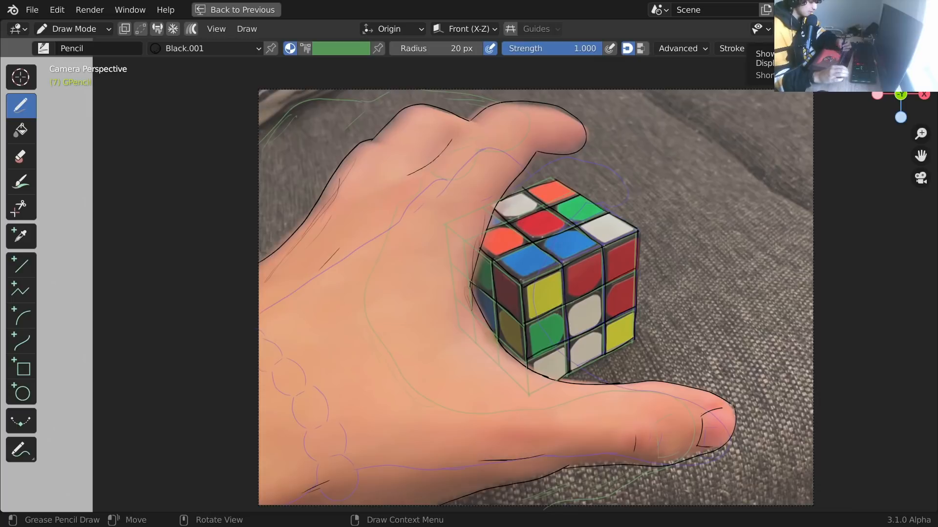
drag(525, 156, 482, 230)
drag(570, 113, 574, 149)
drag(538, 108, 564, 117)
drag(630, 460, 675, 458)
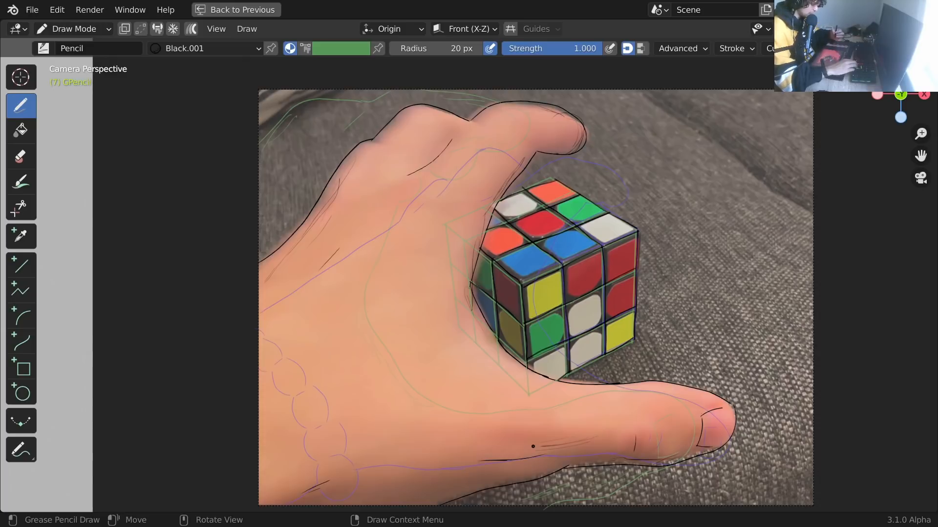
Insert a blank keyframe on the shadows layer at frame 9 and hatch the upper edge of the hand near the wrist.
key(Right)
key(Right)
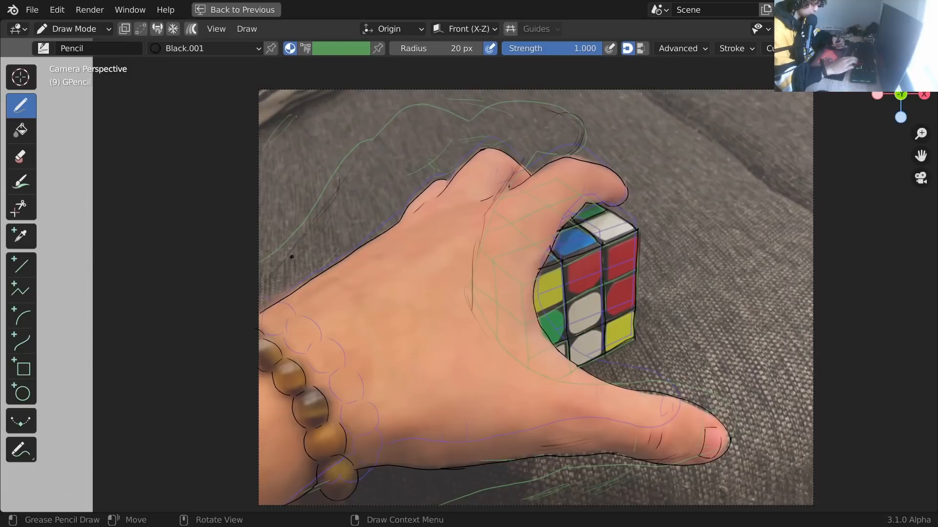
key(shift+i)
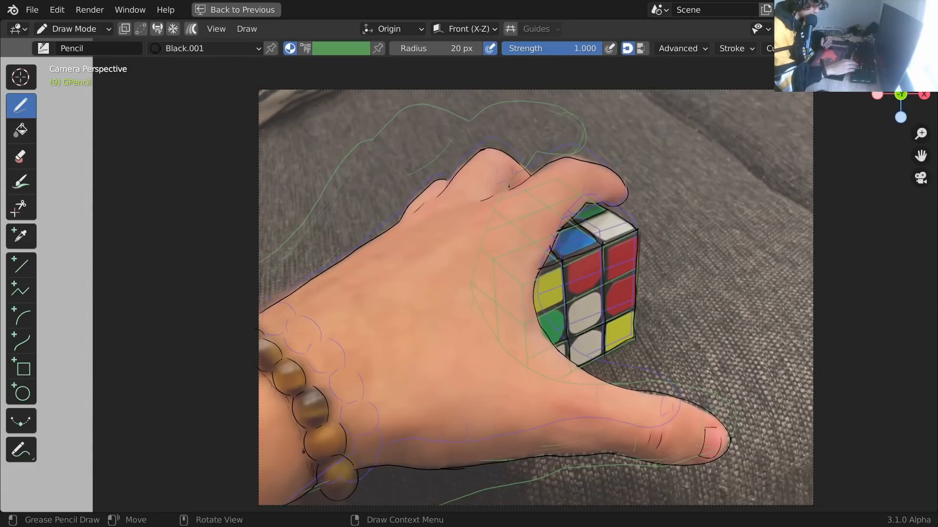
mouse_move(322, 279)
mouse_down()
mouse_move(267, 319)
mouse_move(276, 307)
mouse_up()
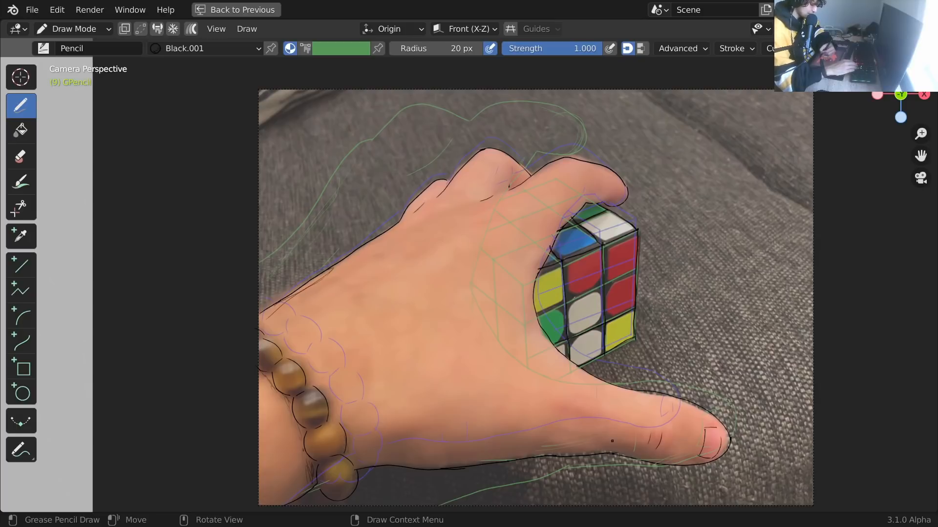
Shade the thumb, the hand's inner curve beside the cube, the index finger's underside and the knuckle crease at frame 9.
drag(650, 456, 698, 453)
mouse_move(674, 416)
mouse_down()
mouse_move(707, 427)
mouse_move(698, 414)
mouse_up()
drag(557, 218, 531, 288)
drag(546, 252, 525, 298)
mouse_move(554, 212)
mouse_down()
mouse_move(582, 194)
mouse_move(620, 198)
mouse_up()
mouse_move(516, 181)
mouse_down()
mouse_move(512, 171)
mouse_move(507, 188)
mouse_up()
Advance to frame 11 and hatch shading along the knuckles, the upper edge of the hand and the wrist's underside.
key(Right)
key(Right)
mouse_move(439, 202)
mouse_down()
mouse_move(412, 228)
mouse_move(404, 222)
mouse_up()
mouse_move(420, 200)
mouse_down()
mouse_move(376, 245)
mouse_move(289, 295)
mouse_up()
drag(332, 268, 279, 302)
mouse_move(313, 470)
mouse_down()
mouse_move(274, 504)
mouse_move(300, 480)
mouse_up()
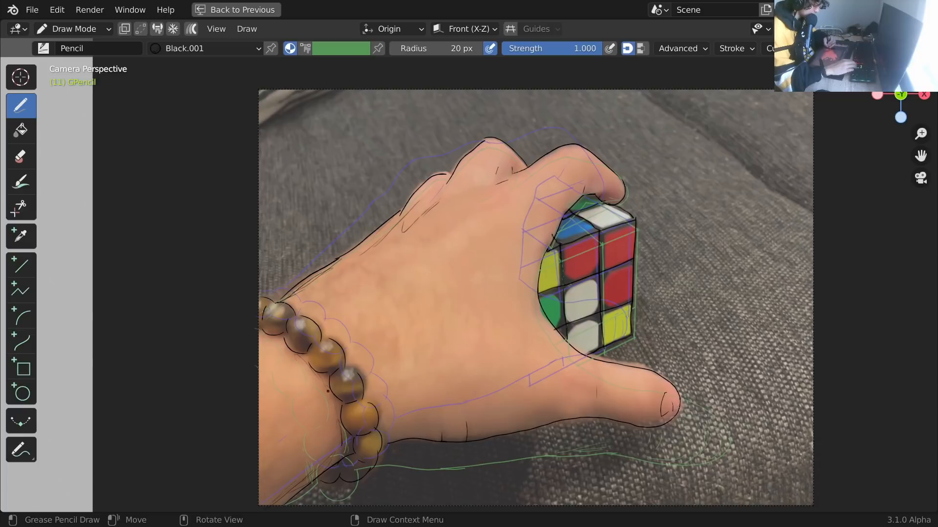
Undo the last stroke at frame 11, then shade along the thumb's lower edge and the heel of the hand.
key(Down)
key(Up)
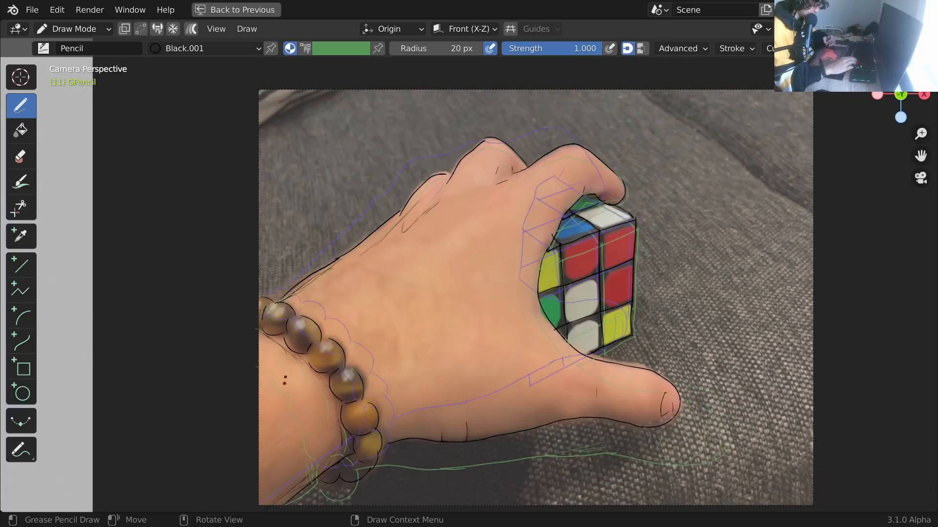
key(ctrl+z)
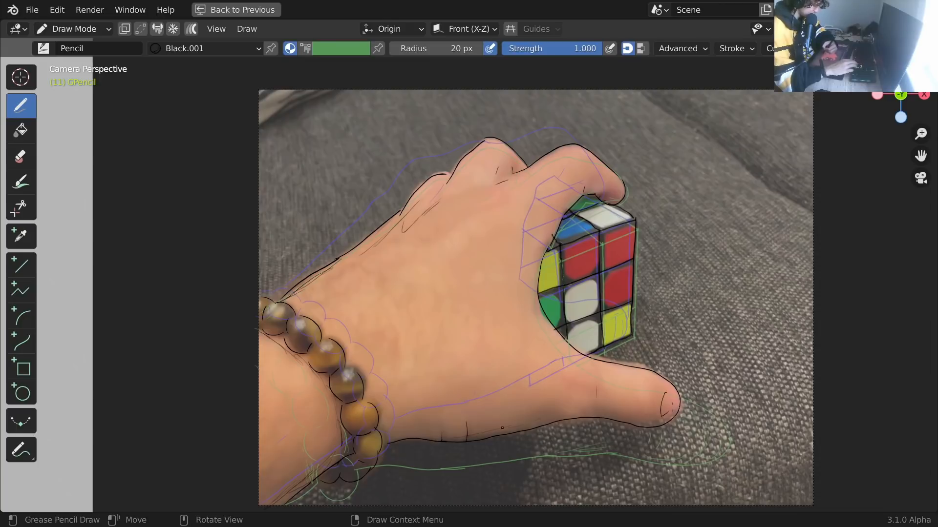
mouse_move(540, 418)
mouse_down()
mouse_move(644, 416)
mouse_move(663, 424)
mouse_move(672, 380)
mouse_up()
drag(472, 432, 399, 430)
Advance to frame 13 and shade the wrist's underside, the lower palm and thumb edge, and the index finger's underside.
key(Up)
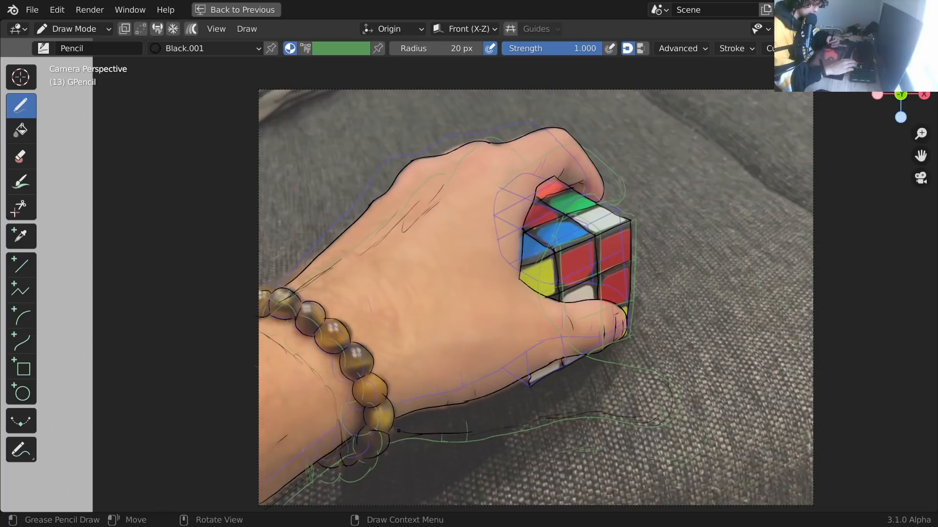
mouse_move(322, 451)
mouse_down()
mouse_move(281, 481)
mouse_move(340, 440)
mouse_up()
mouse_move(407, 404)
mouse_down()
mouse_move(478, 389)
mouse_move(598, 344)
mouse_move(612, 318)
mouse_move(592, 308)
mouse_up()
mouse_move(564, 164)
mouse_down()
mouse_move(569, 179)
mouse_move(530, 188)
mouse_up()
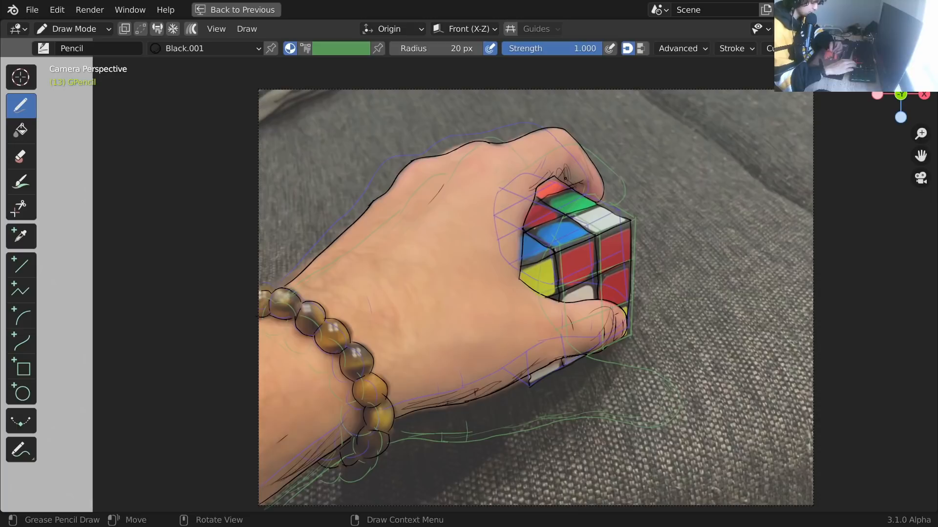
Advance to frame 15 and hatch shading on the forearm's underside, lower palm, thumb, index finger's underside and outer knuckle.
key(Right)
key(Right)
drag(337, 425, 270, 473)
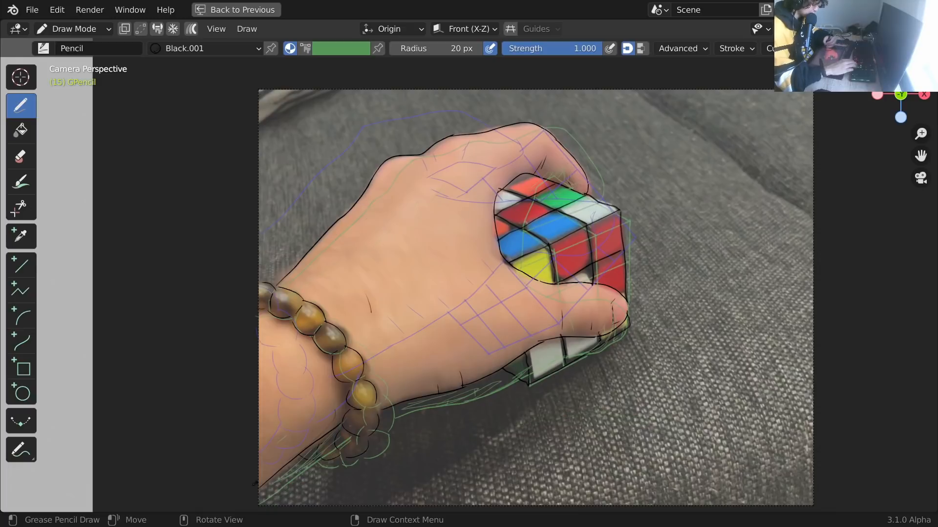
mouse_move(387, 393)
mouse_down()
mouse_move(465, 382)
mouse_move(528, 345)
mouse_move(592, 332)
mouse_move(624, 295)
mouse_up()
mouse_move(540, 165)
mouse_down()
mouse_move(558, 181)
mouse_move(528, 161)
mouse_move(490, 196)
mouse_up()
drag(420, 159, 369, 191)
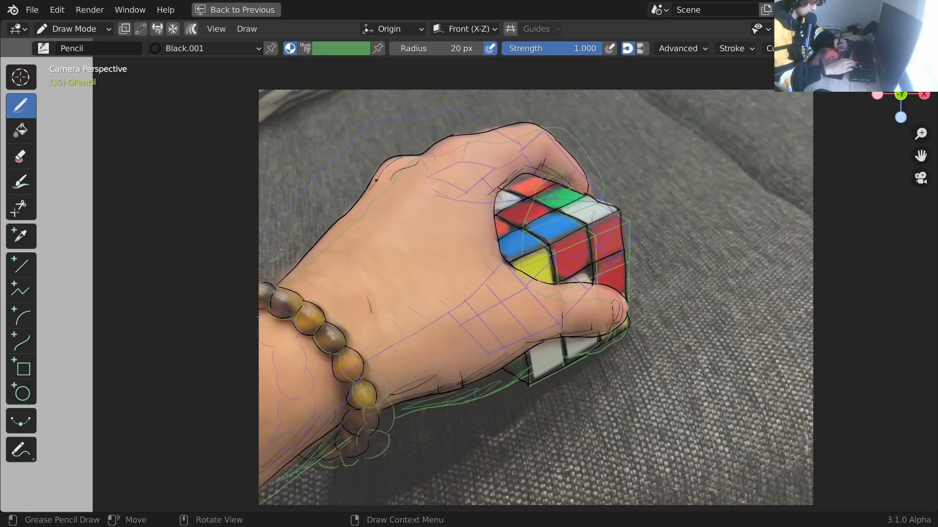
Advance to frame 17 and shade the wrist's lower edge, the gap between thumb and fingers, the lower fingertip and the thumb tip.
key(Up)
mouse_move(346, 377)
mouse_down()
mouse_move(351, 365)
mouse_move(322, 382)
mouse_up()
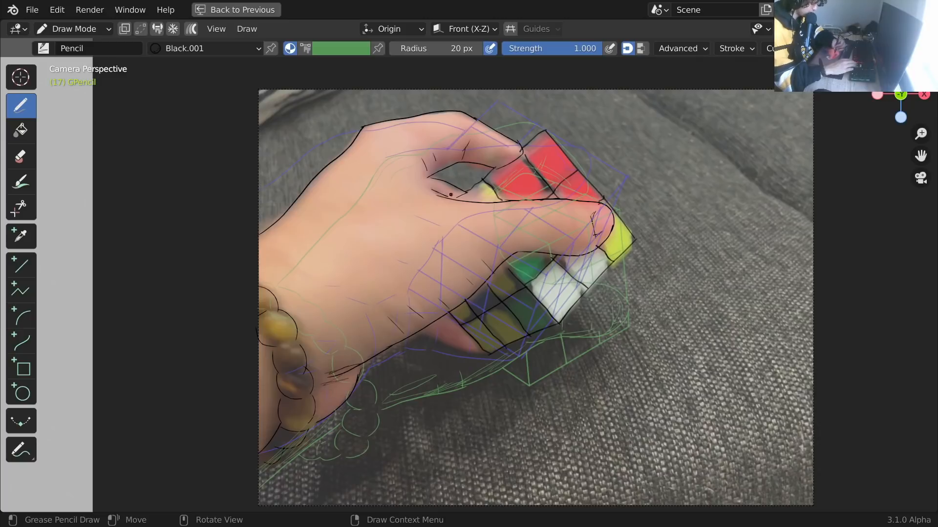
drag(443, 182, 440, 194)
mouse_move(444, 334)
mouse_down()
mouse_move(483, 345)
mouse_move(445, 337)
mouse_up()
mouse_move(602, 207)
mouse_down()
mouse_move(592, 253)
mouse_move(581, 252)
mouse_up()
drag(459, 151, 483, 161)
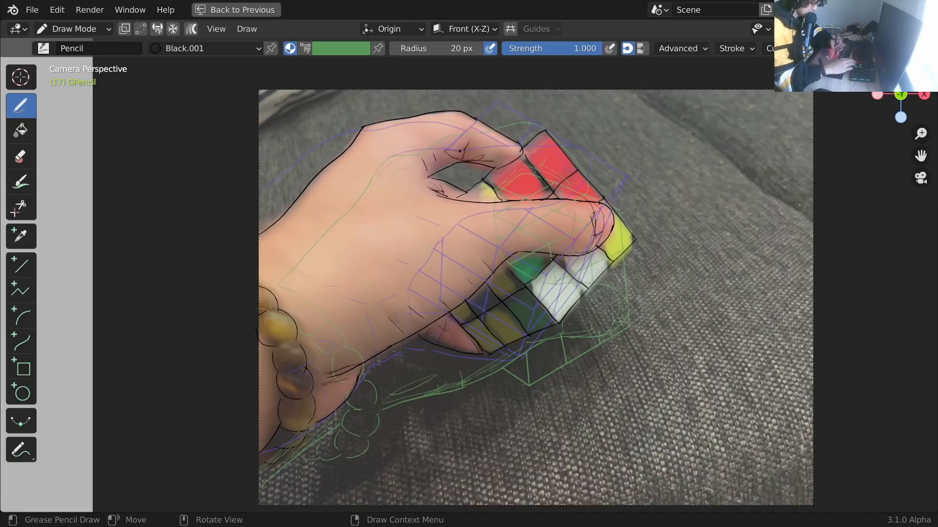
Advance to frame 19 and hatch shading on the lower palm near the wrist and along the thumb's underside.
key(Up)
drag(342, 338, 300, 368)
drag(356, 306, 300, 358)
mouse_move(397, 285)
mouse_down()
mouse_move(454, 214)
mouse_move(508, 205)
mouse_move(465, 218)
mouse_up()
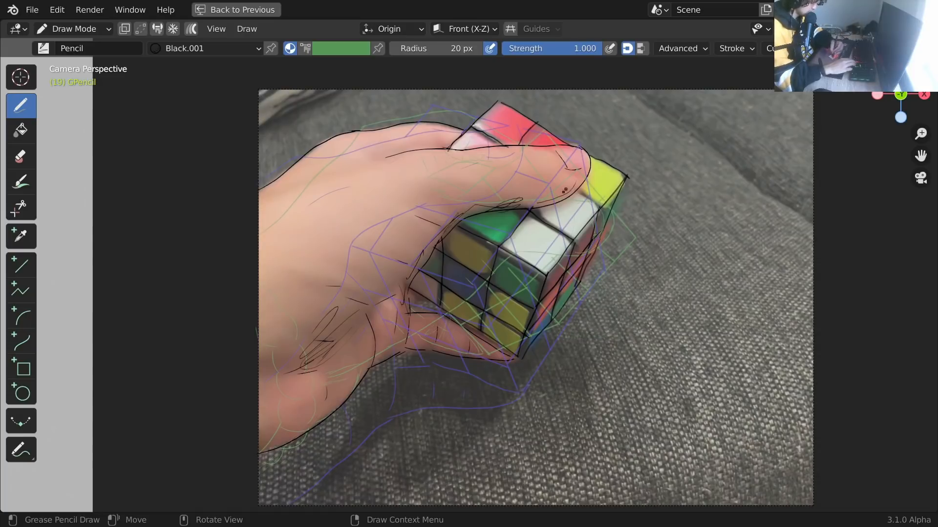
Advance to frame 21 and shade the wrist, the heel of the hand and the palm beside the cube.
key(Up)
mouse_move(296, 402)
mouse_down()
mouse_move(268, 414)
mouse_move(268, 405)
mouse_up()
drag(280, 355, 267, 393)
drag(292, 333, 270, 369)
drag(281, 315, 272, 347)
drag(342, 275, 335, 295)
drag(345, 250, 329, 292)
Shade the thumb's underside and tip, and the area above the lower finger at frame 21.
drag(419, 192, 360, 225)
drag(473, 192, 446, 203)
drag(483, 186, 473, 192)
drag(496, 177, 478, 199)
drag(515, 163, 497, 190)
drag(515, 146, 506, 170)
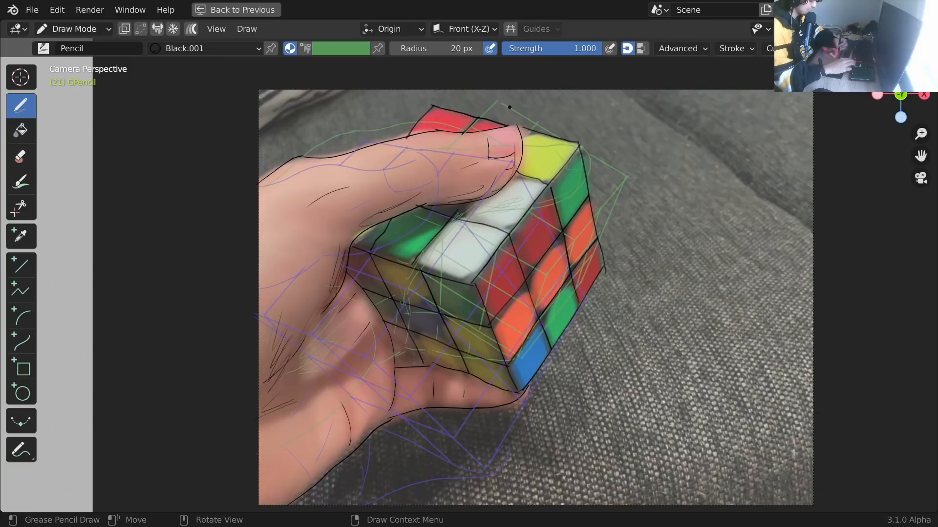
drag(445, 372, 399, 373)
drag(432, 372, 398, 375)
Advance to frame 23 and shade the thumb's underside and tip edge, the palm, and the lower finger beneath the cube.
key(Right)
key(Right)
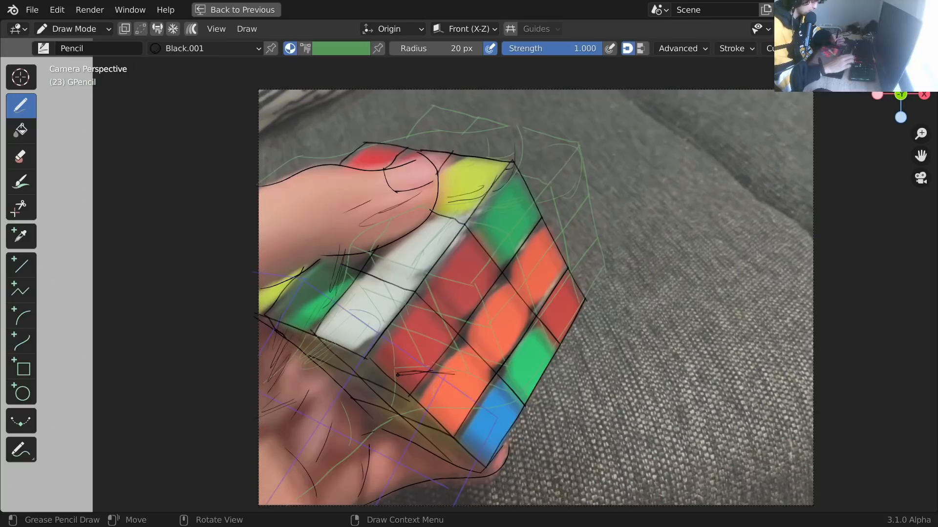
drag(304, 253, 262, 279)
drag(288, 264, 261, 279)
drag(318, 251, 290, 278)
drag(365, 243, 320, 258)
drag(402, 225, 344, 254)
drag(415, 208, 357, 249)
drag(422, 212, 403, 232)
drag(426, 177, 420, 210)
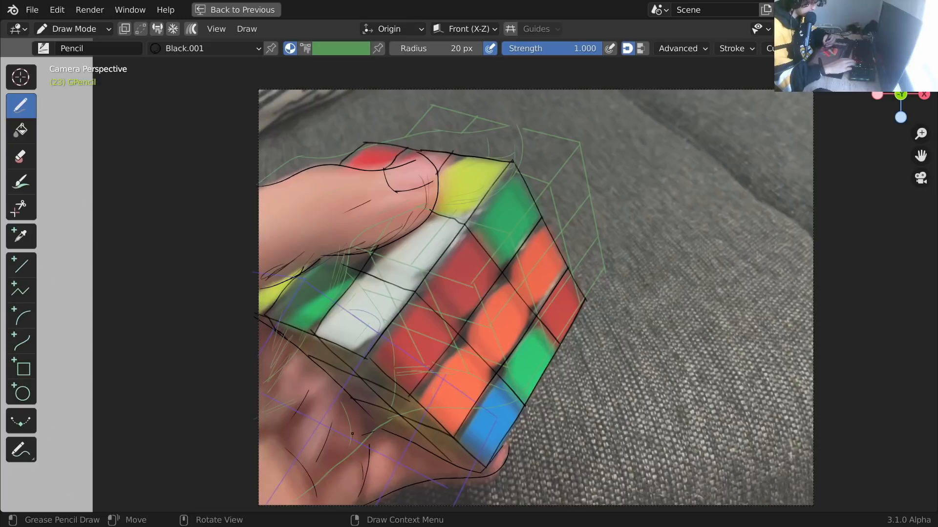
drag(271, 355, 284, 388)
mouse_move(383, 454)
mouse_down()
mouse_move(381, 475)
mouse_move(454, 473)
mouse_up()
Advance to frame 25, restore the full workspace layout and play back the animation.
key(Up)
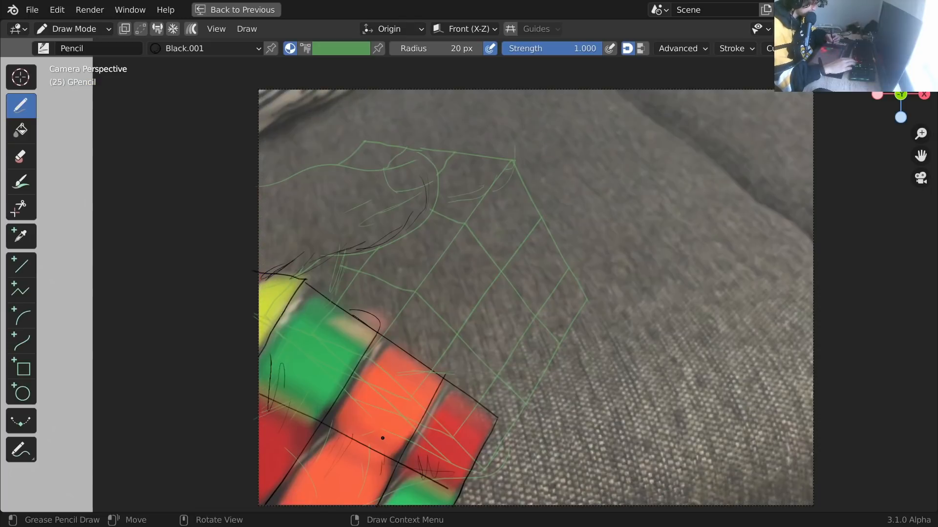
key(ctrl+space)
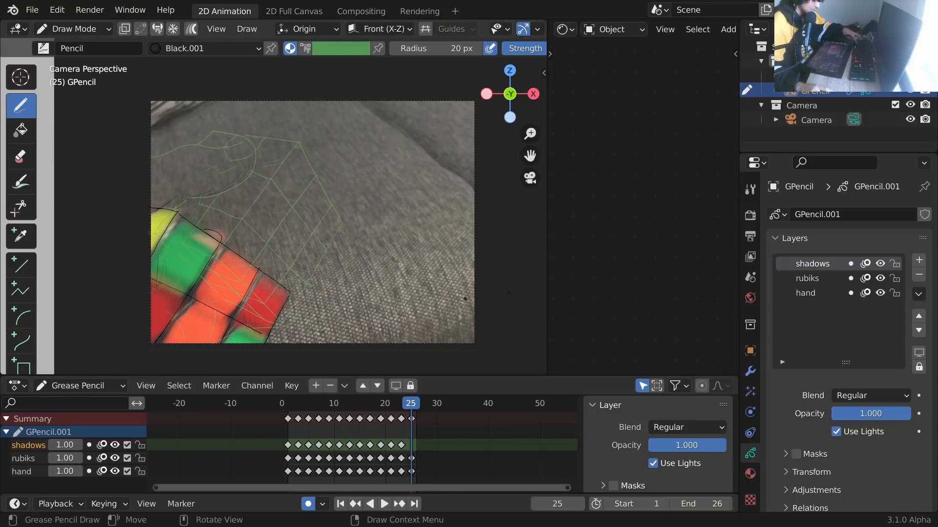
key(space)
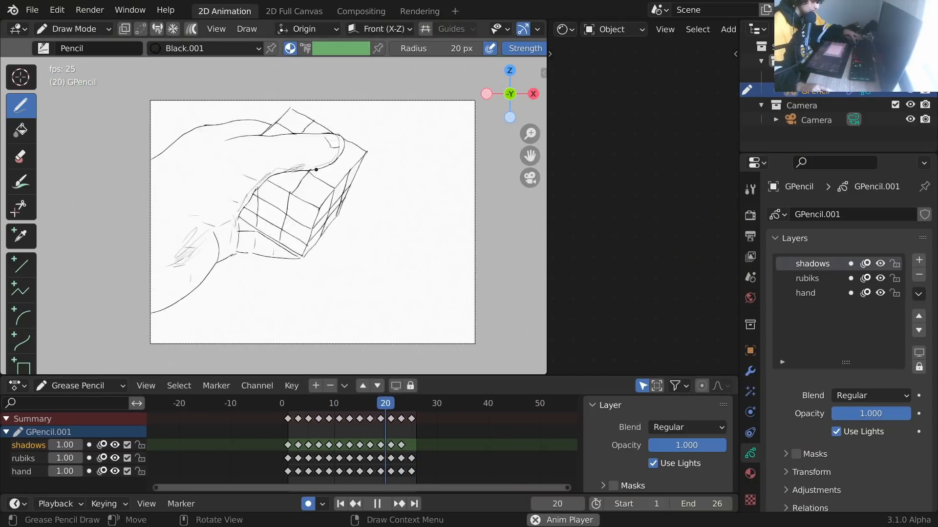
key(space)
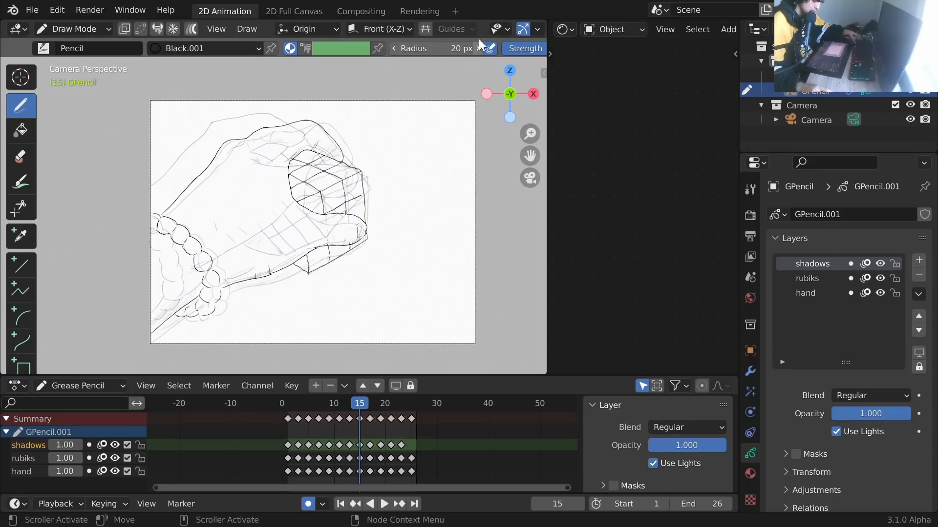
Hide the viewport overlays and save the file.
key(ctrl+space)
key(shift+alt+z)
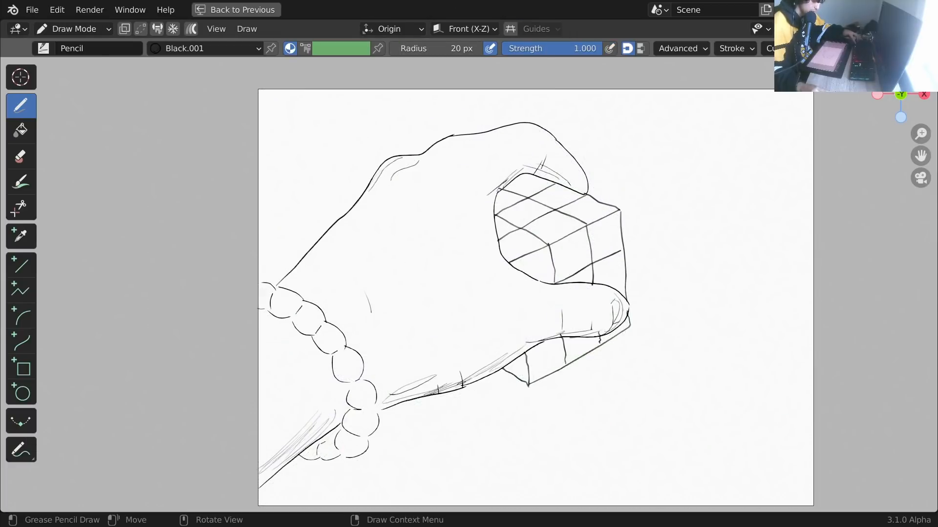
key(ctrl+space)
key(ctrl+s)
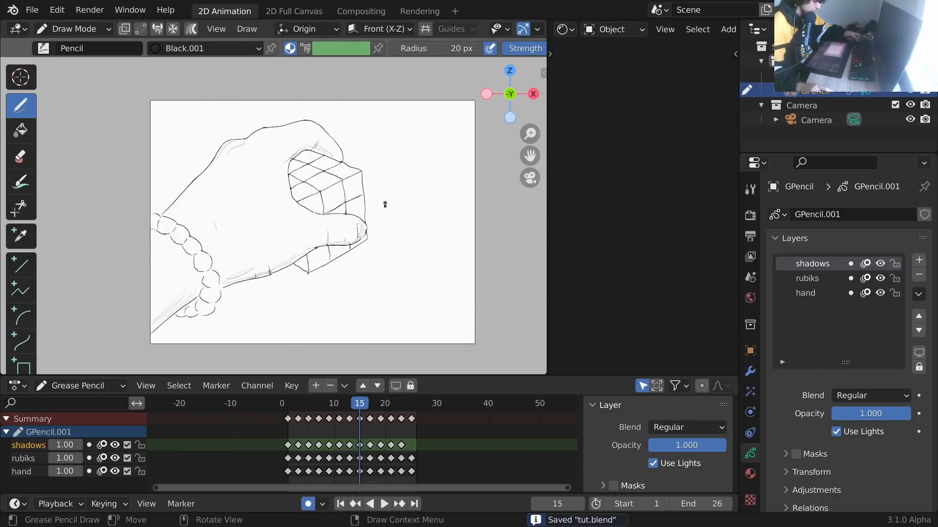
Play back the animation with the shadows layer hidden and with it shown to compare the effect.
key(space)
key(space)
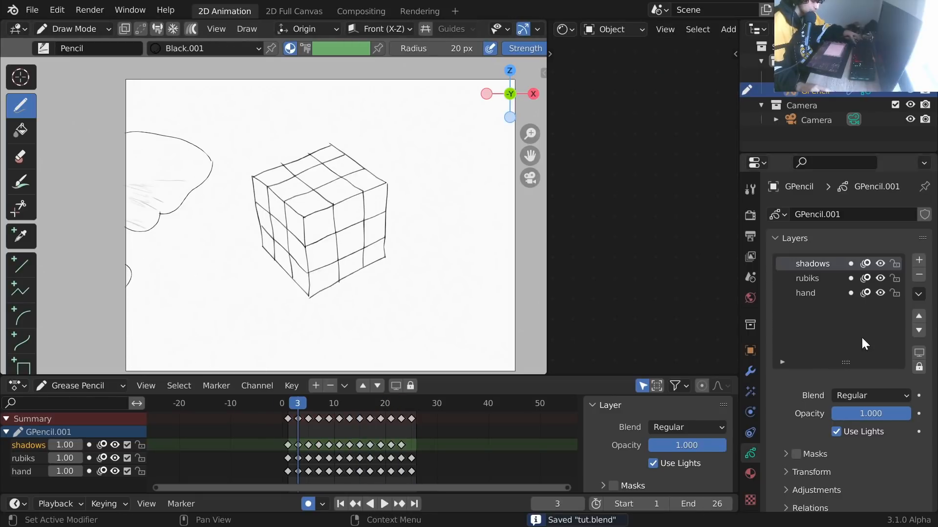
click(880, 264)
key(space)
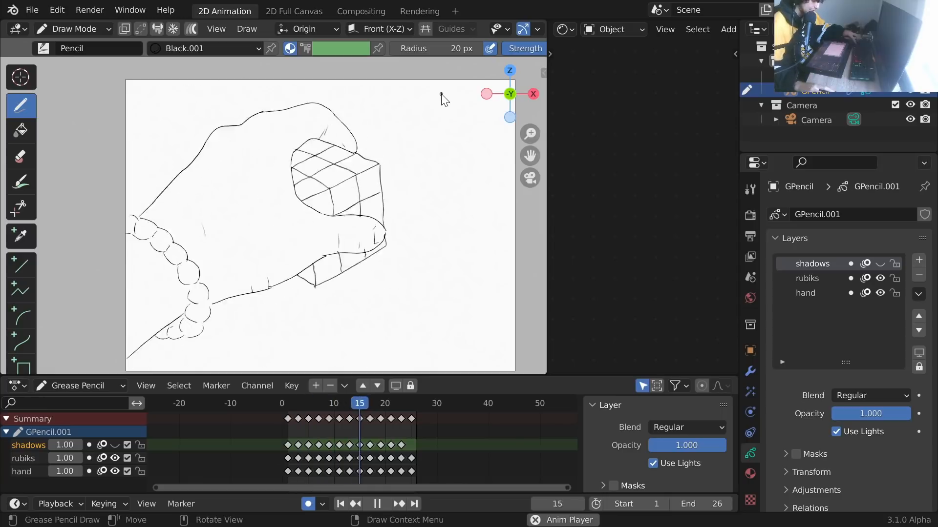
click(880, 259)
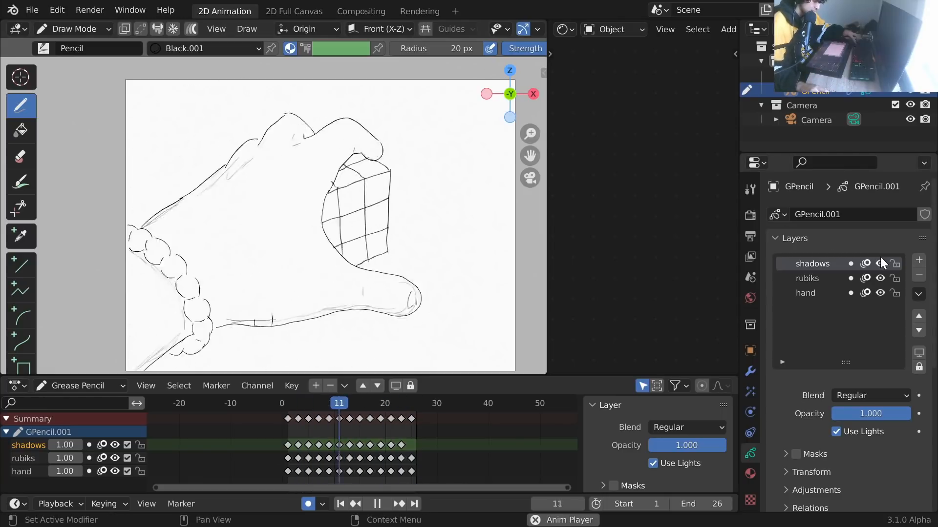
key(space)
Go to frame 25 and insert a blank keyframe on the shadows layer.
drag(385, 406, 400, 400)
key(Right)
key(Right)
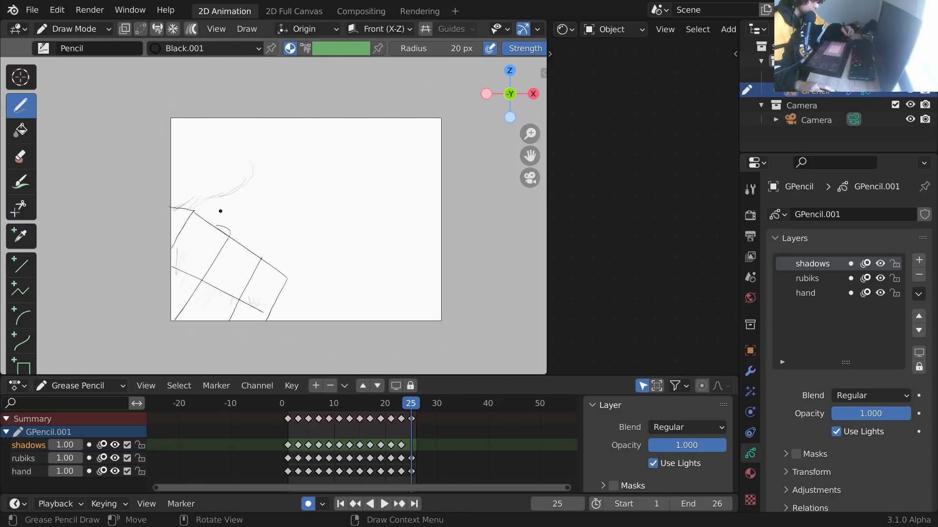
key(i)
click(270, 189)
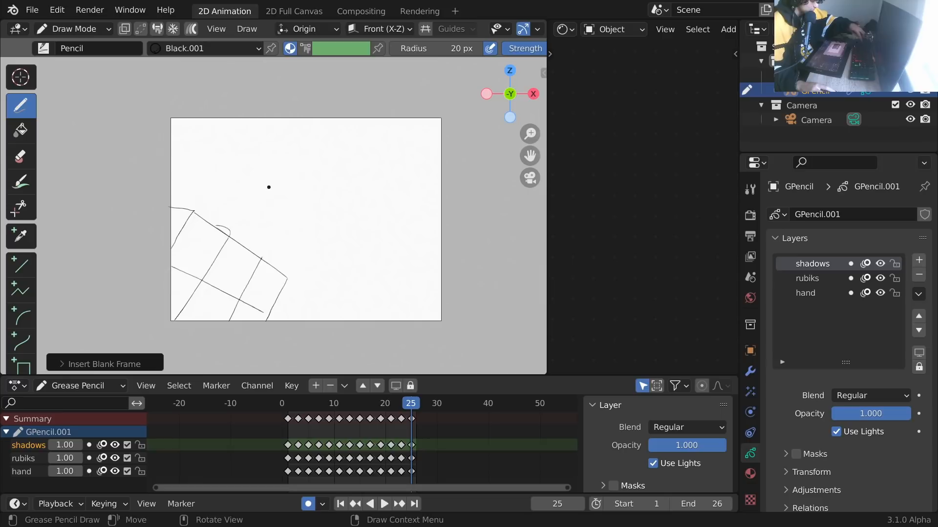
Play back the animation, then examine the hand and cube drawings up close on frames 7 to 11.
key(space)
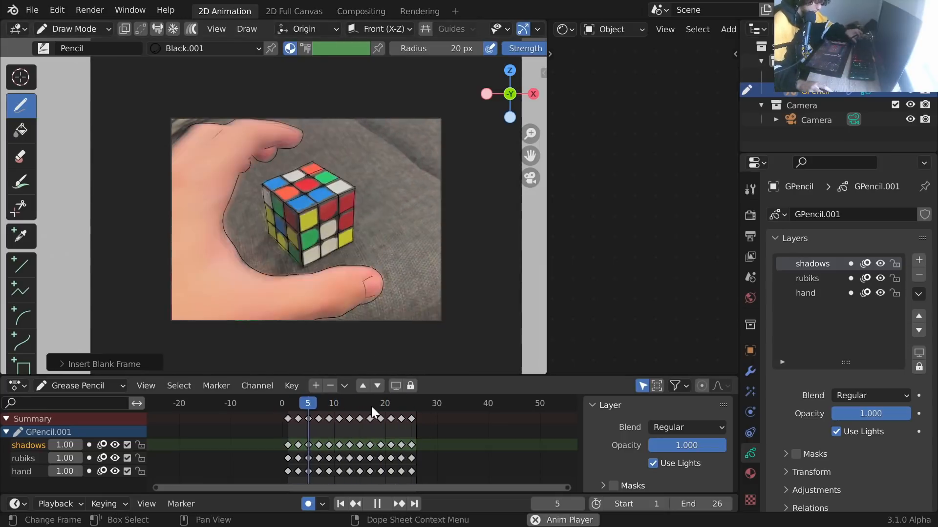
key(space)
scroll(351, 221, up, 5)
shift+middle_drag(350, 221, 325, 223)
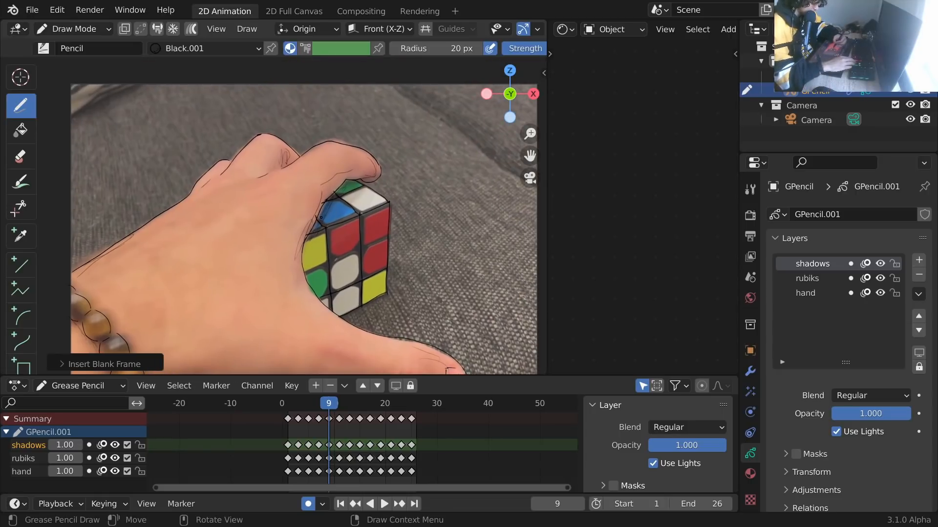
key(Left)
key(Left)
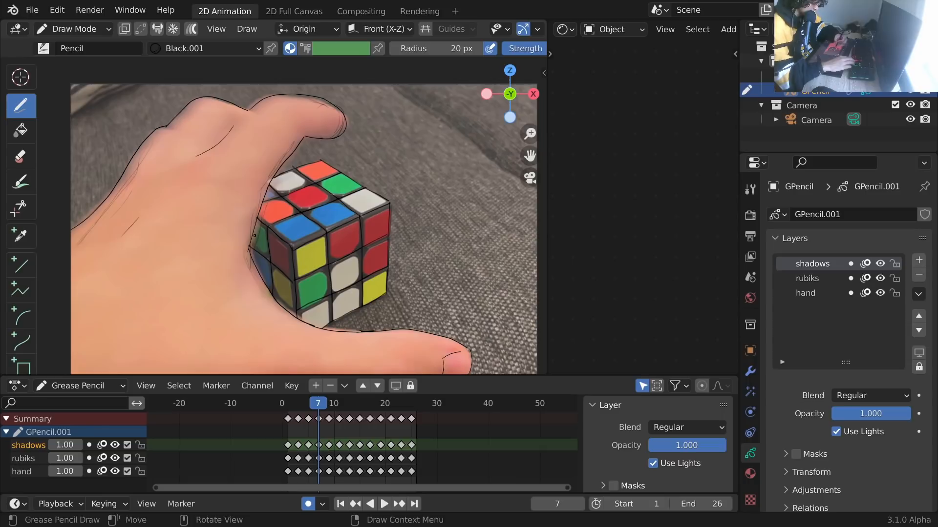
key(Right)
key(Right)
key(Left)
key(Left)
key(Left)
key(Right)
key(Right)
key(Right)
key(Right)
key(Right)
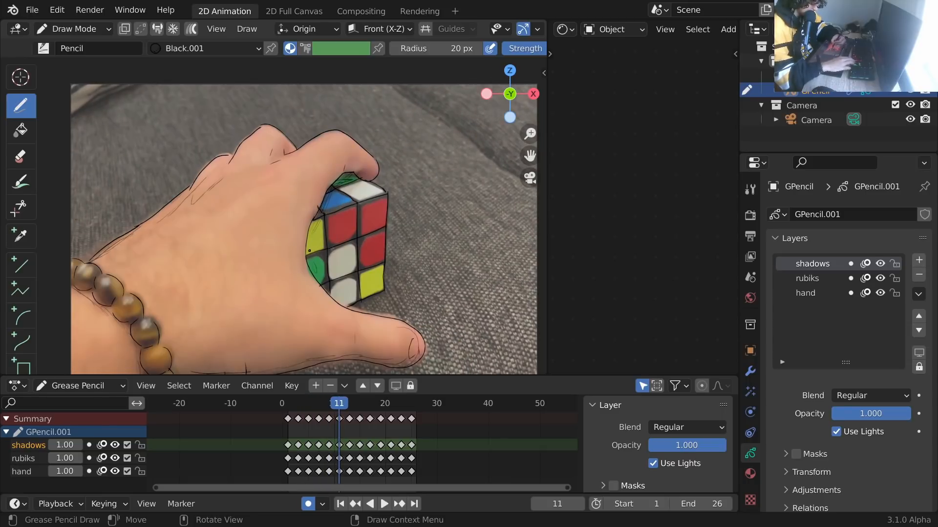
Advance to frames 13 and 15 and shade the cube's edge tucked under the fingers.
key(Right)
key(Right)
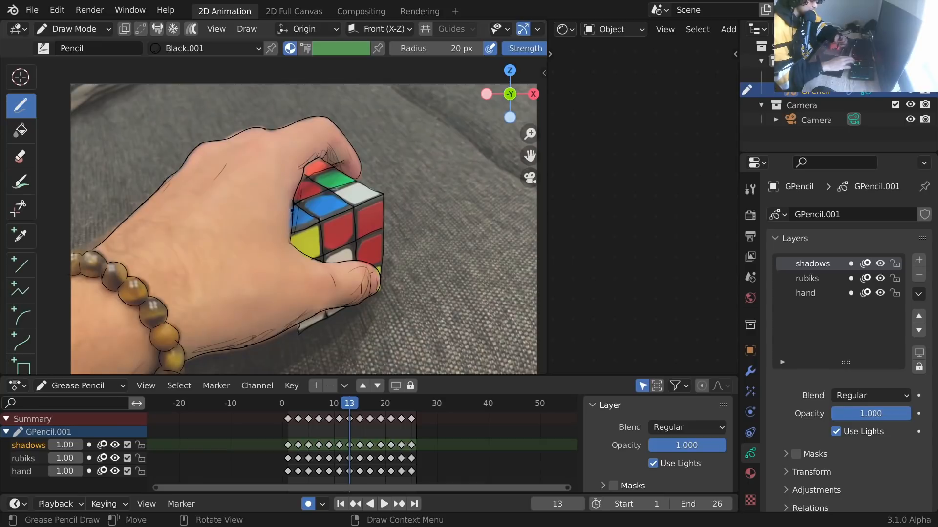
key(Right)
key(Right)
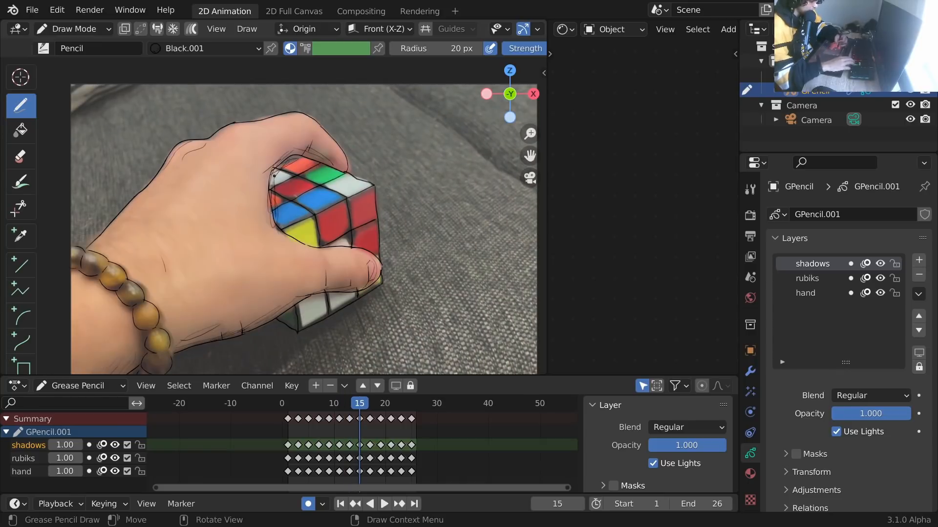
key(Right)
click(319, 166)
key(Right)
key(Left)
key(Left)
key(Left)
key(Right)
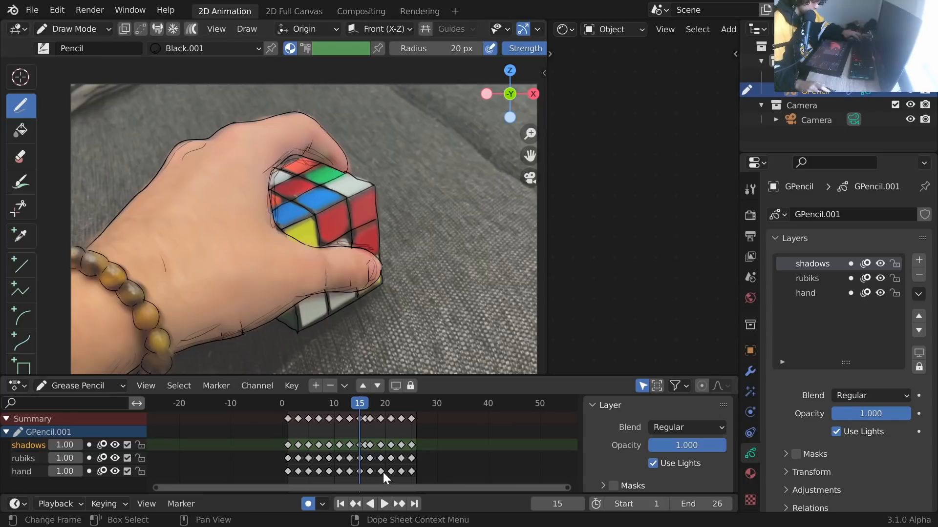
Delete the stray shadows keyframe at frame 16 and save the file.
scroll(377, 456, up, 3)
scroll(377, 457, up, 4)
key(x)
click(376, 441)
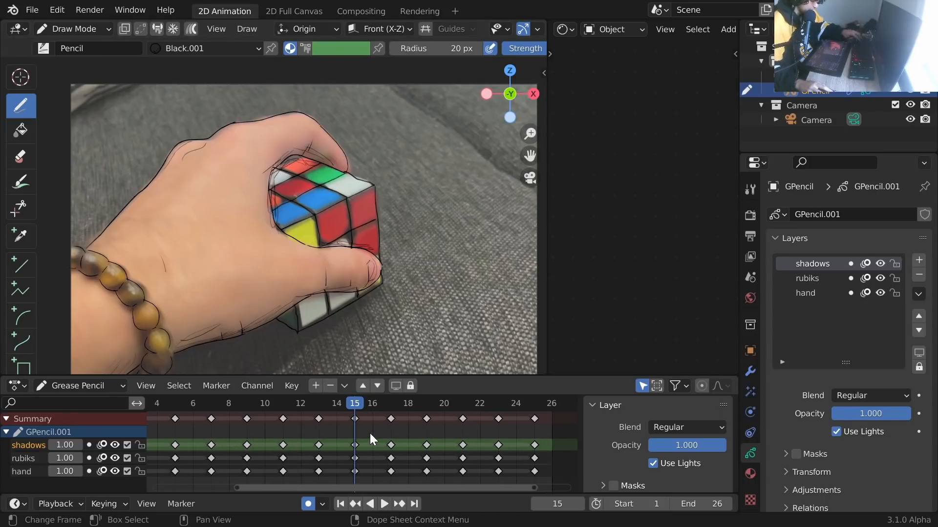
key(ctrl+s)
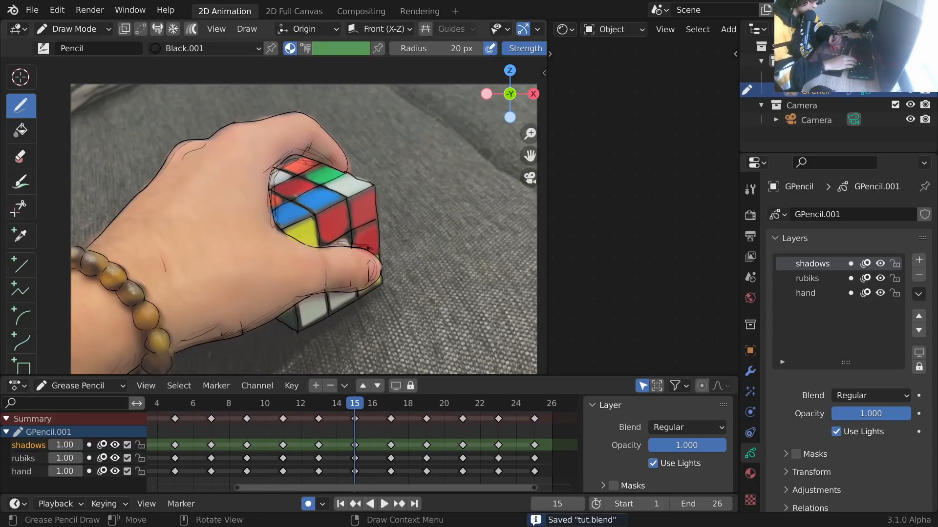
Advance through the keyframes from 17 to 25, hatching the cube beneath the thumb and on its shaded side face.
key(Up)
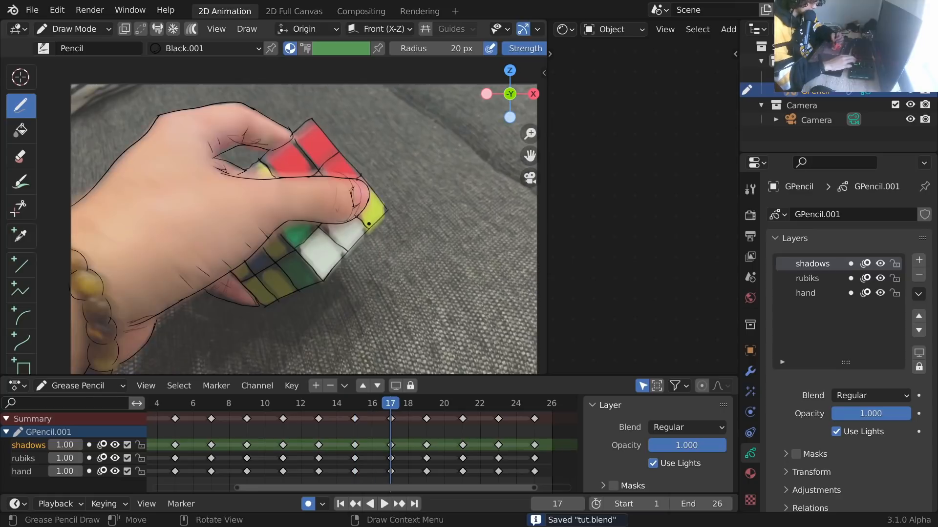
drag(338, 227, 354, 179)
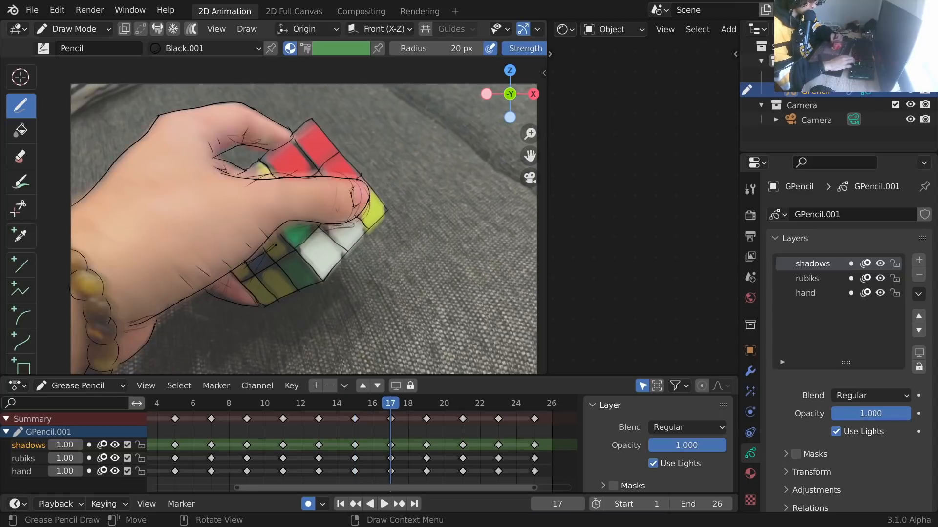
key(Up)
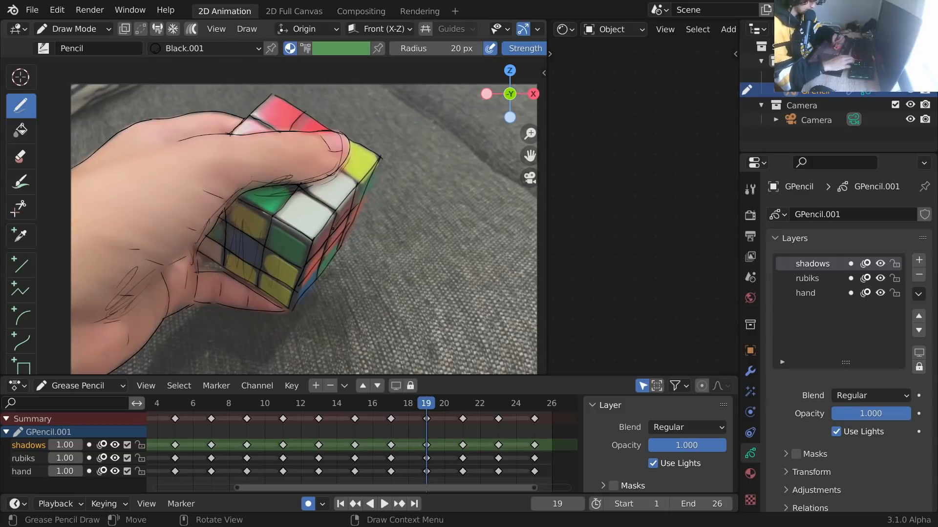
key(Up)
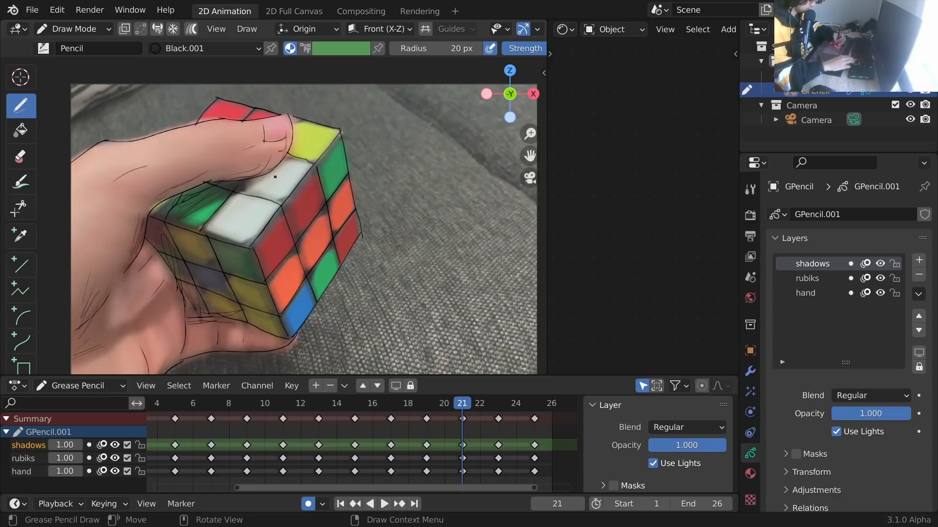
key(Up)
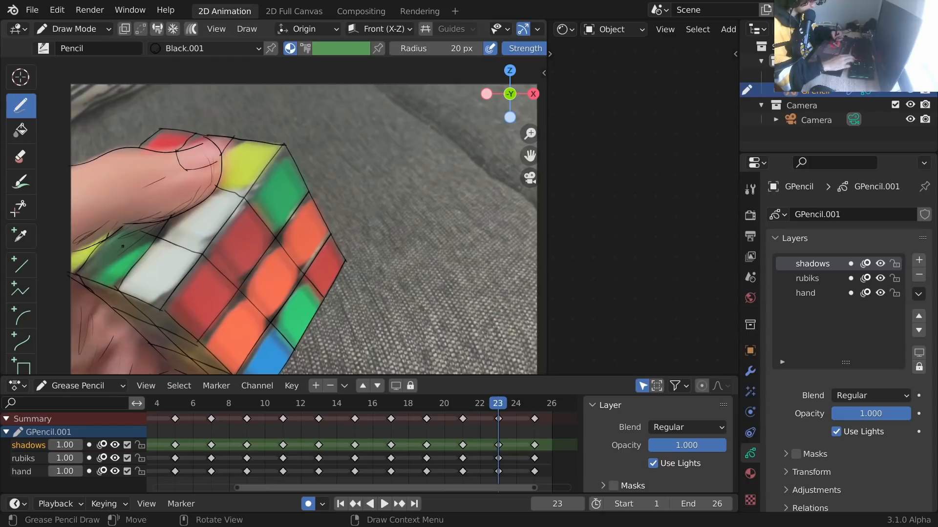
key(Right)
key(Left)
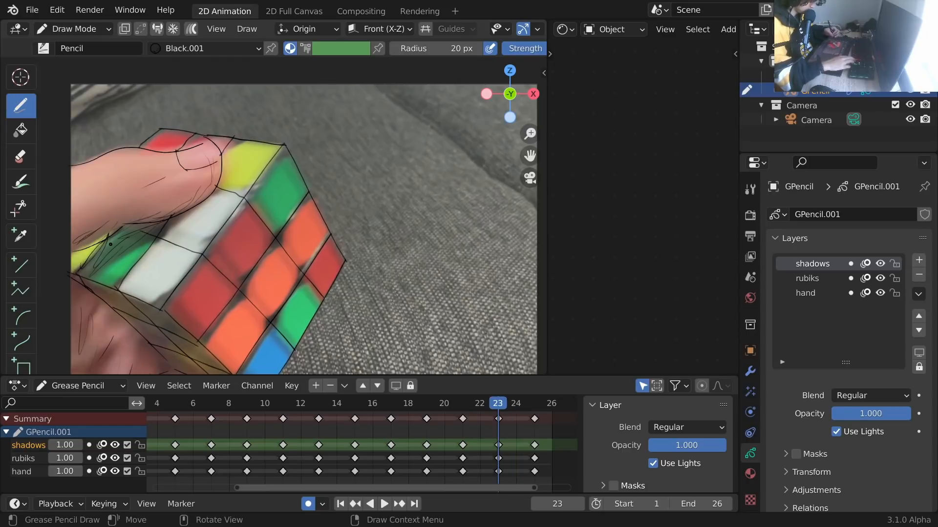
key(Right)
key(Right)
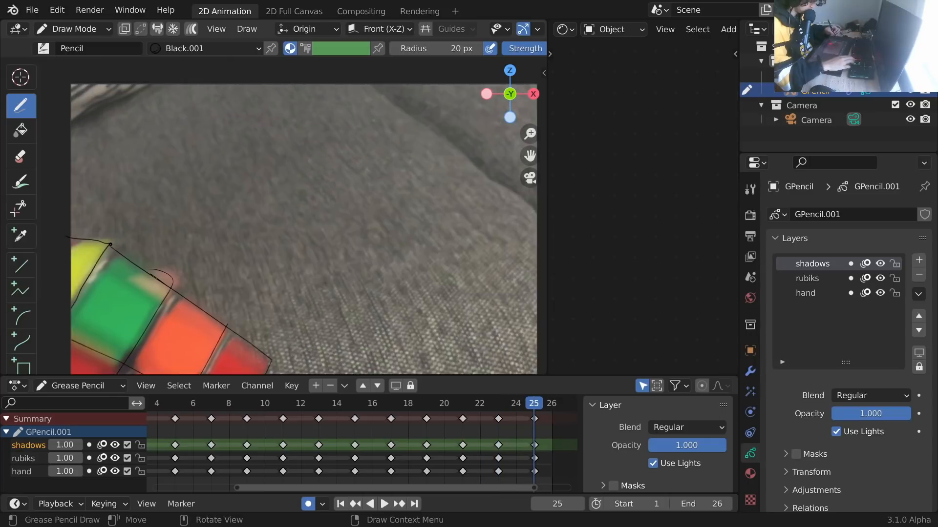
Return to frame 1, play back the shaded animation and save the file.
key(shift+Left)
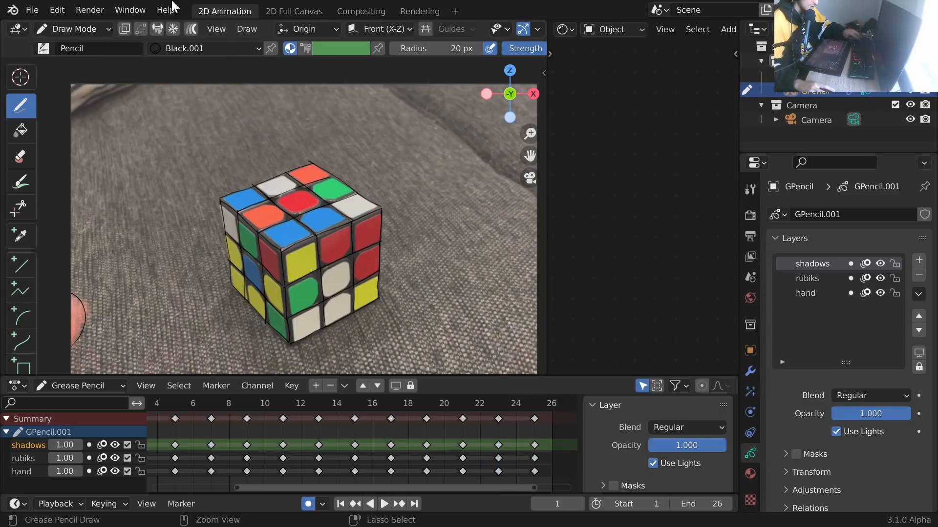
key(ctrl+s)
key(space)
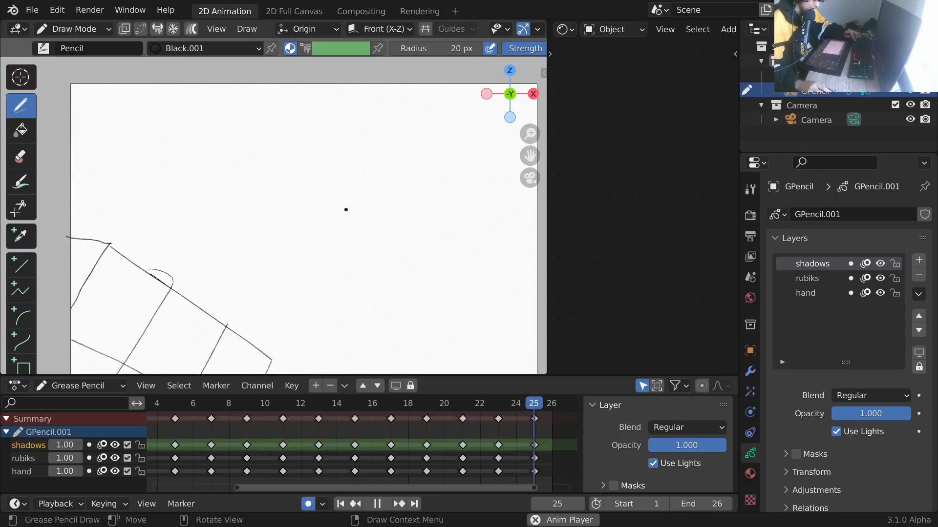
key(space)
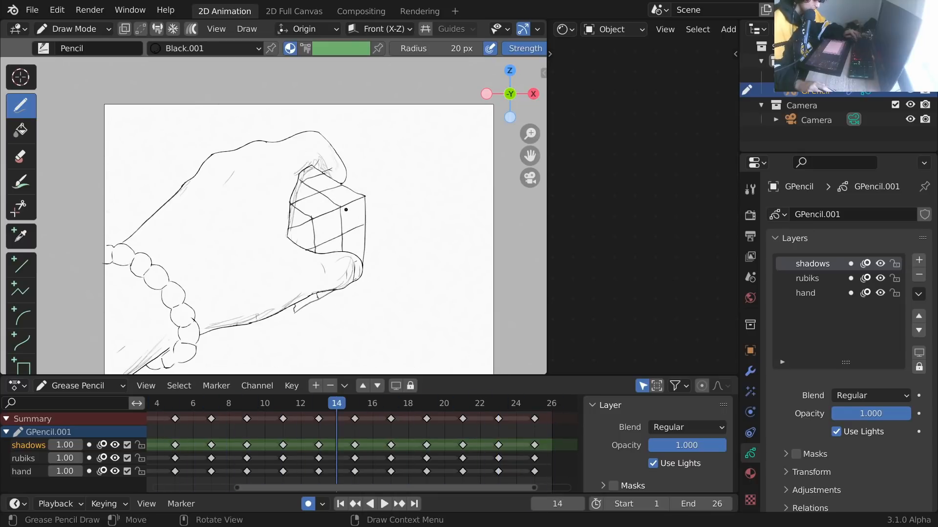
key(ctrl+s)
Add a Thickness modifier to the Grease Pencil object and limit its influence to the shadows layer.
click(750, 371)
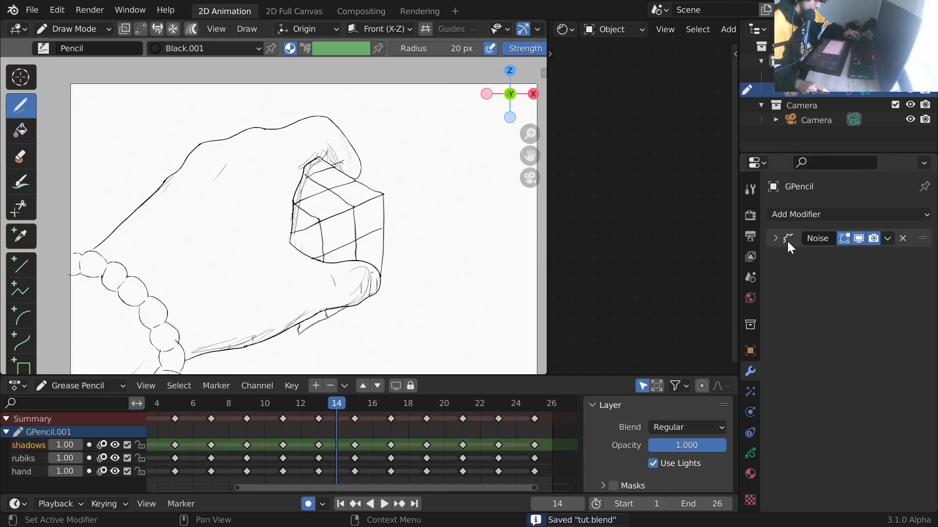
click(792, 218)
click(781, 344)
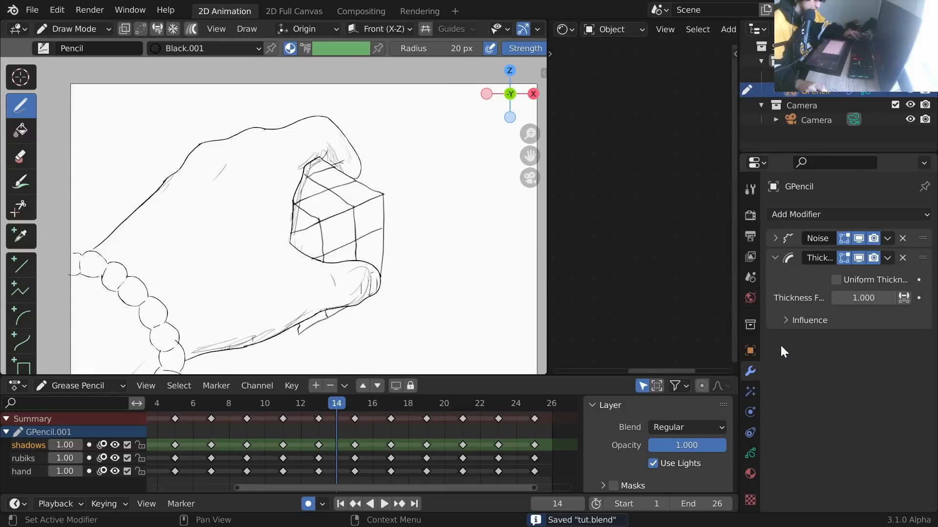
click(810, 319)
click(872, 342)
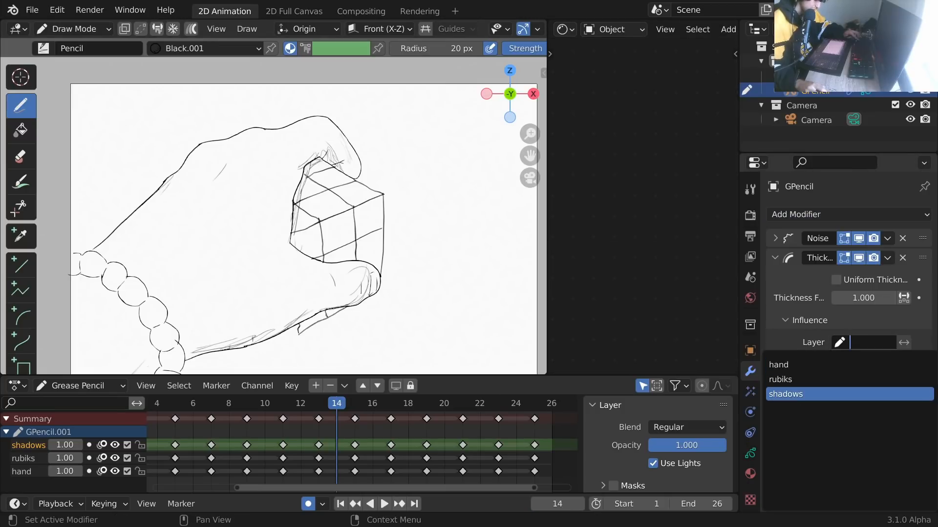
click(818, 397)
Save the file and lower the Thickness modifier's thickness factor to 0.653.
scroll(339, 230, up, 4)
key(ctrl+s)
mouse_move(863, 297)
mouse_down()
mouse_move(906, 298)
mouse_move(844, 297)
mouse_up()
key(ctrl+z)
Play back the animation to review the thinner hatching, return to frame 1 and save the file.
key(space)
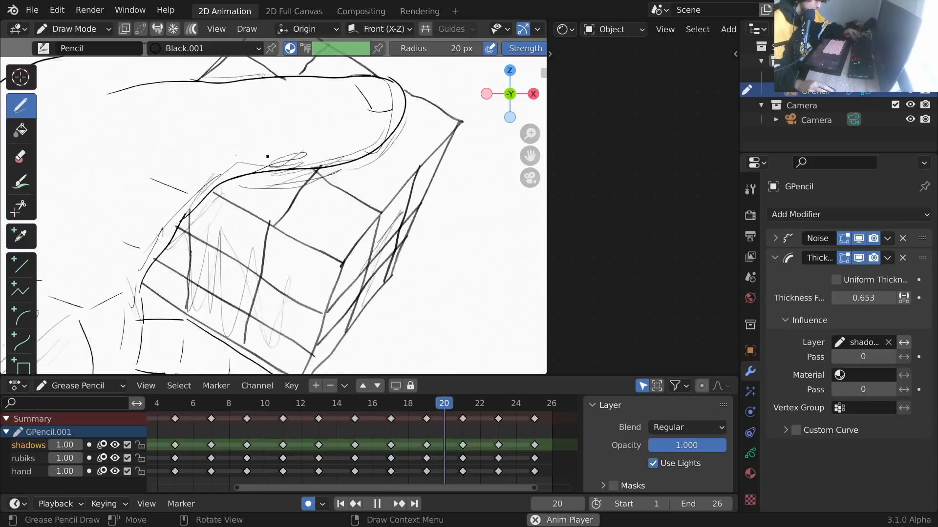
scroll(268, 156, down, 4)
scroll(268, 156, down, 2)
key(ctrl+s)
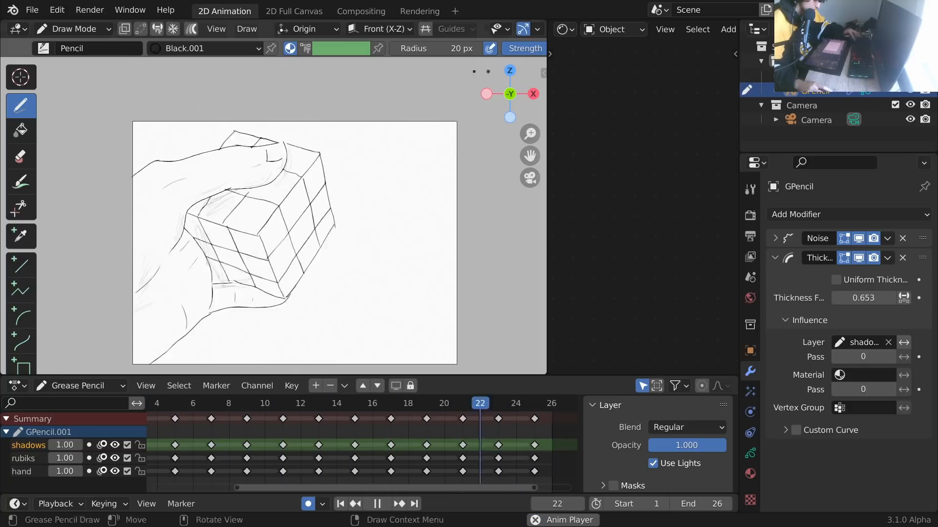
key(space)
key(space)
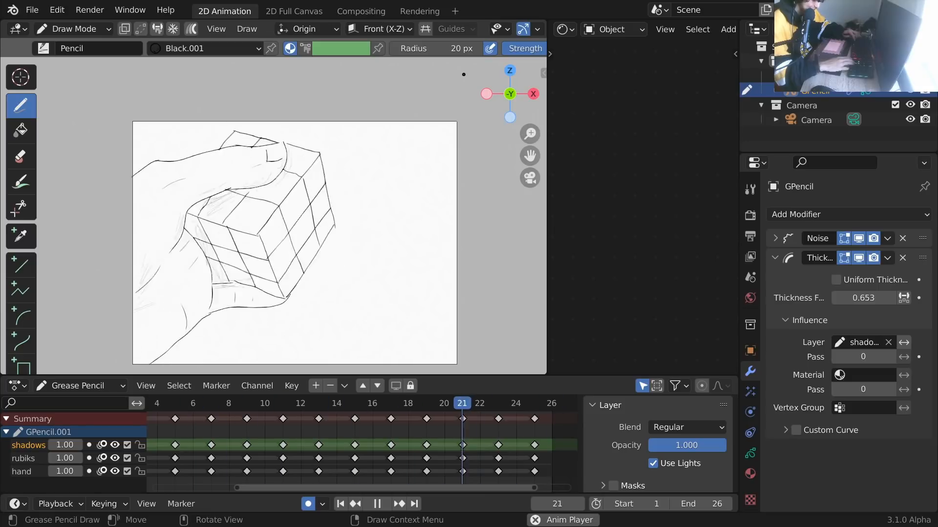
key(space)
key(shift+Left)
key(ctrl+s)
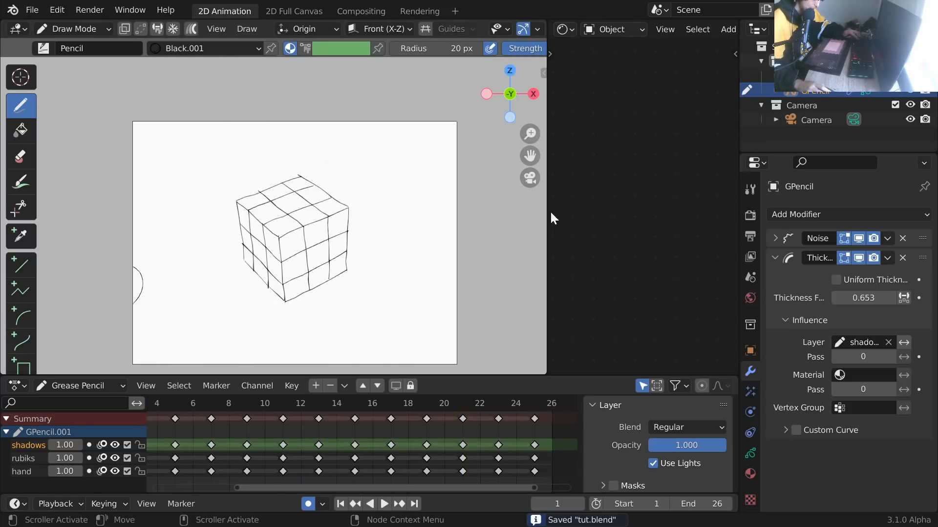
Make the reference footage visible behind the drawing, select it in the outliner and save the file.
scroll(399, 195, up, 2)
click(909, 76)
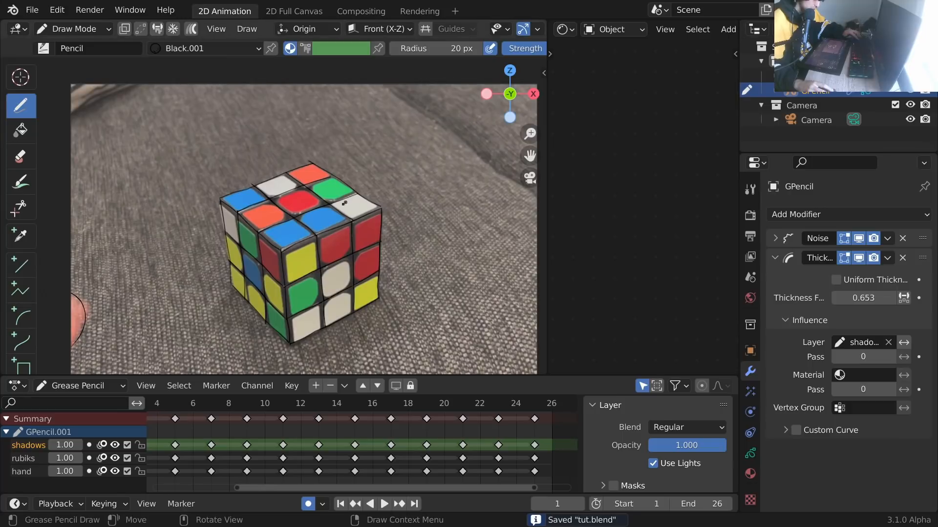
click(806, 76)
key(ctrl+s)
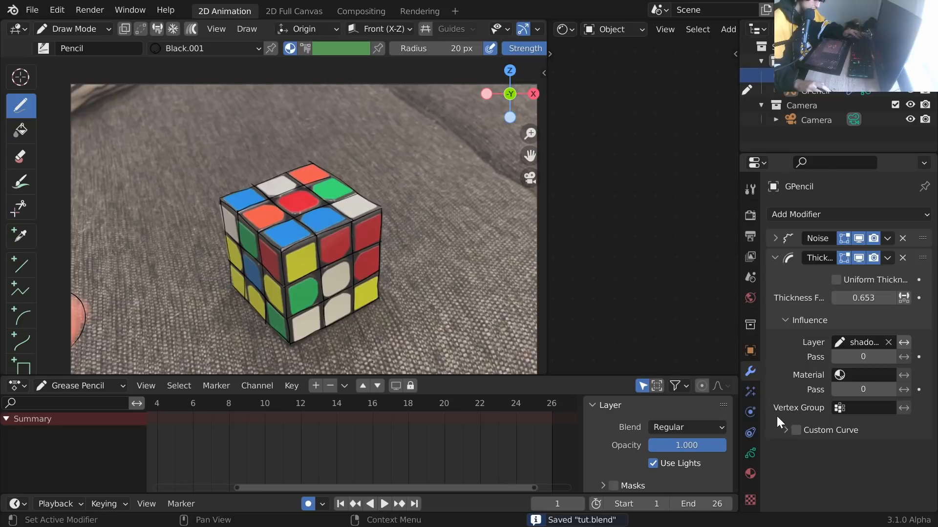
Add a Grease Pencil layer named fill, move it to the bottom of the layer stack and save the file.
click(751, 452)
click(919, 260)
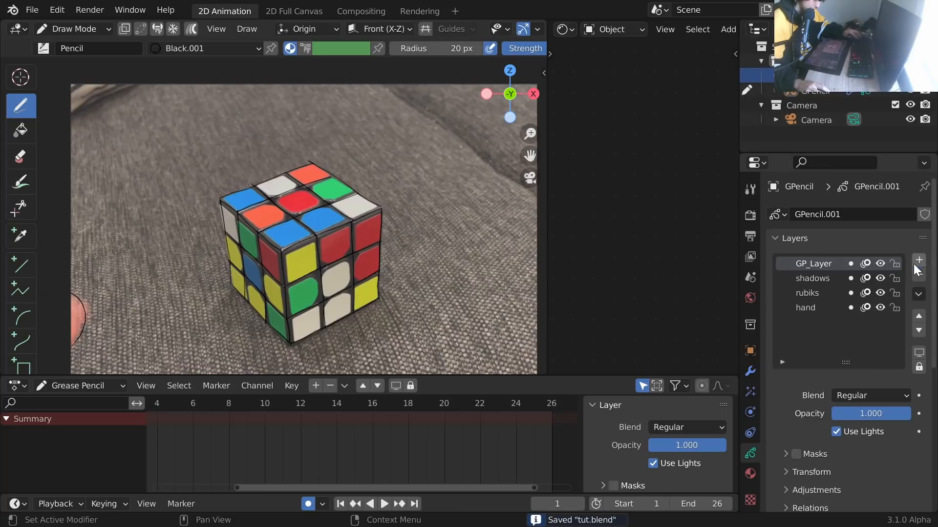
double_click(835, 264)
text(fill)
key(Return)
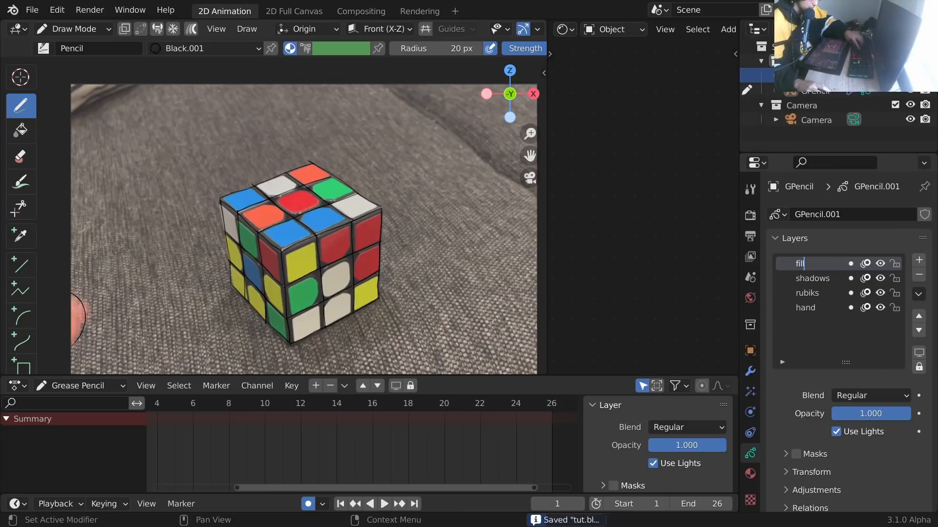
click(918, 331)
click(918, 331)
click(918, 331)
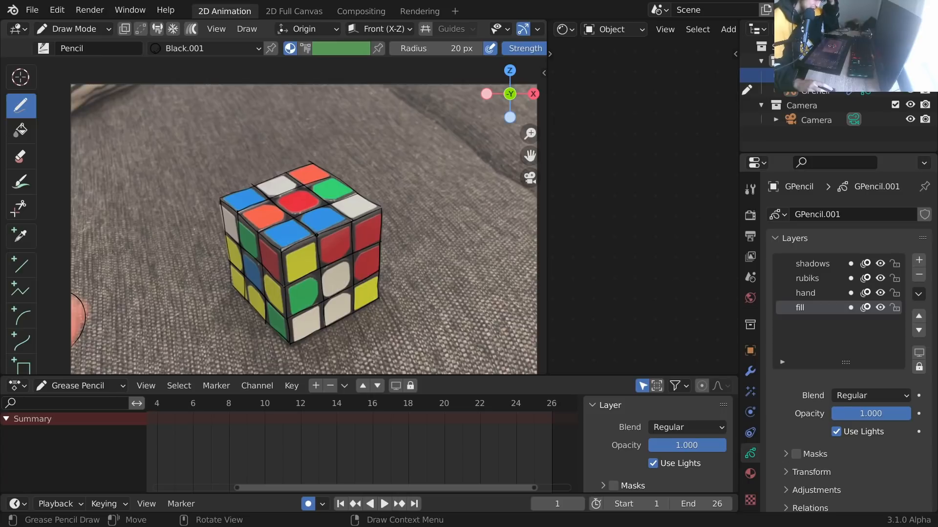
key(ctrl+s)
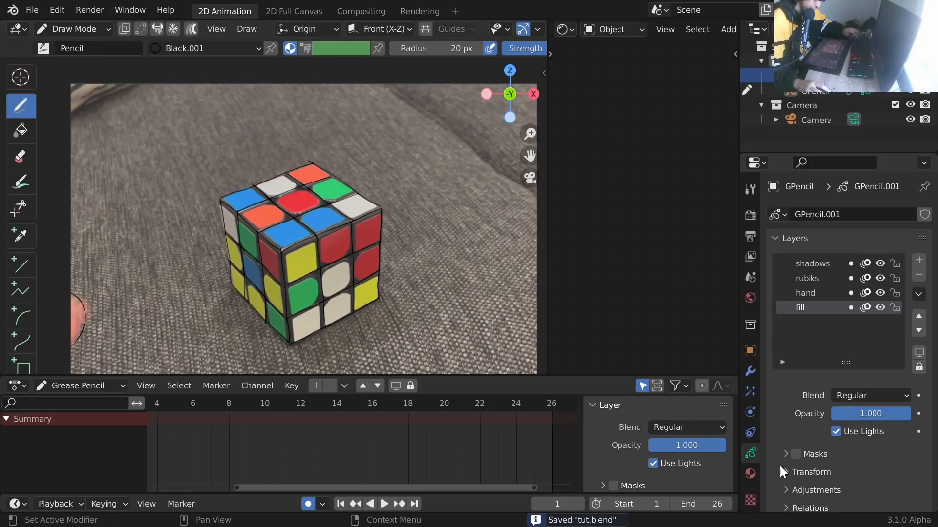
Add a new material slot with a material named red and disable its stroke.
click(751, 475)
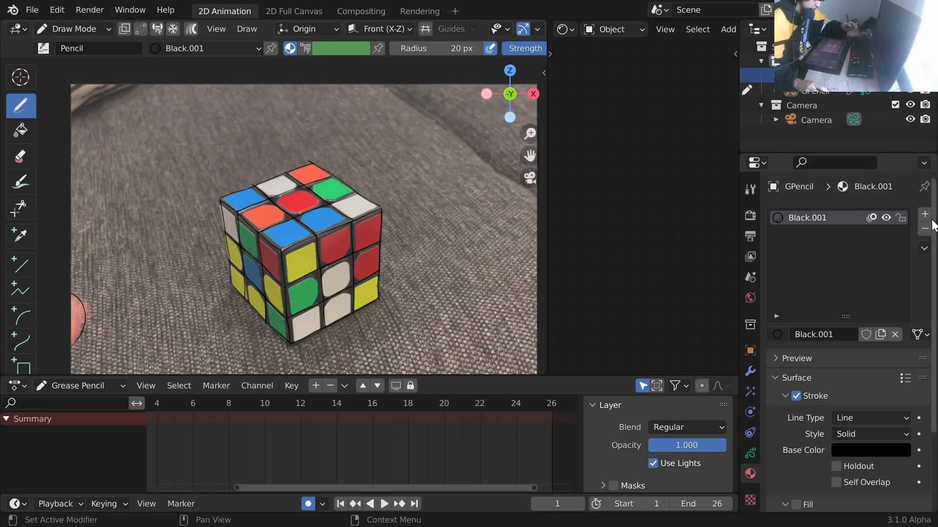
click(924, 215)
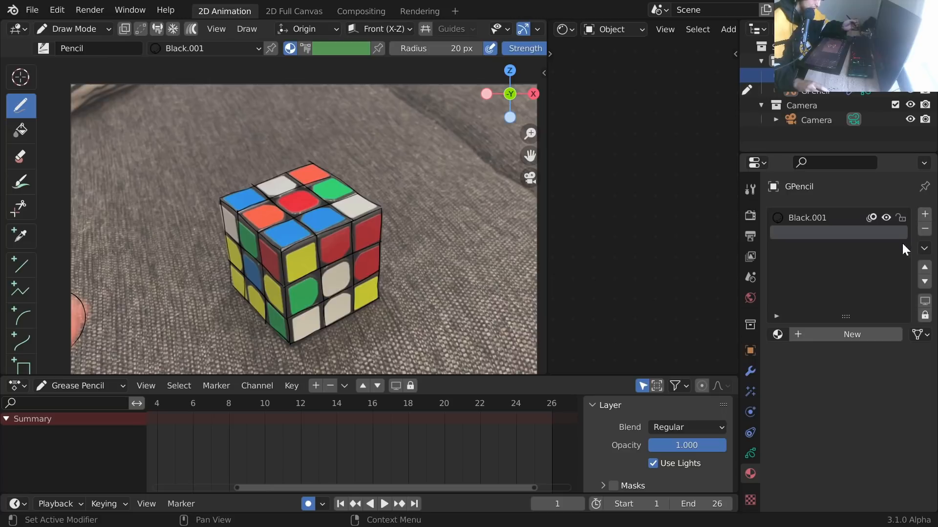
click(833, 332)
double_click(833, 332)
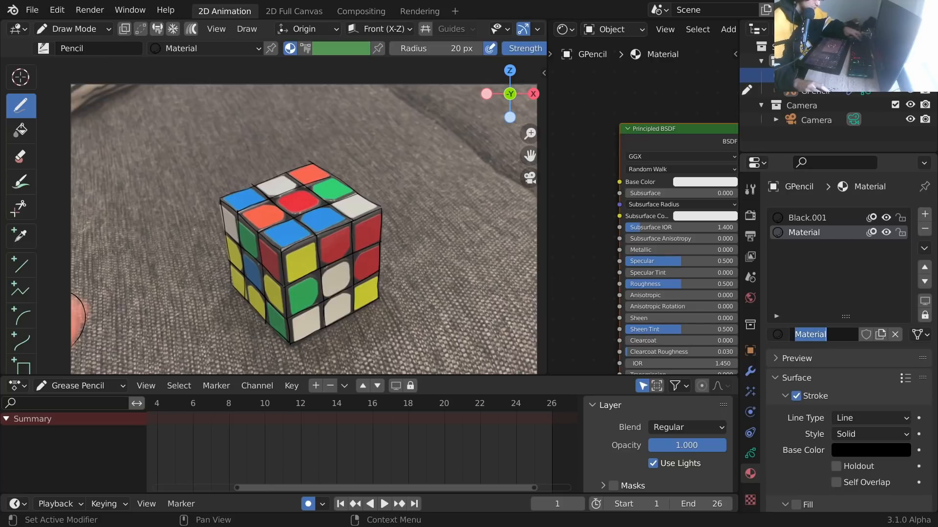
text(red)
key(Return)
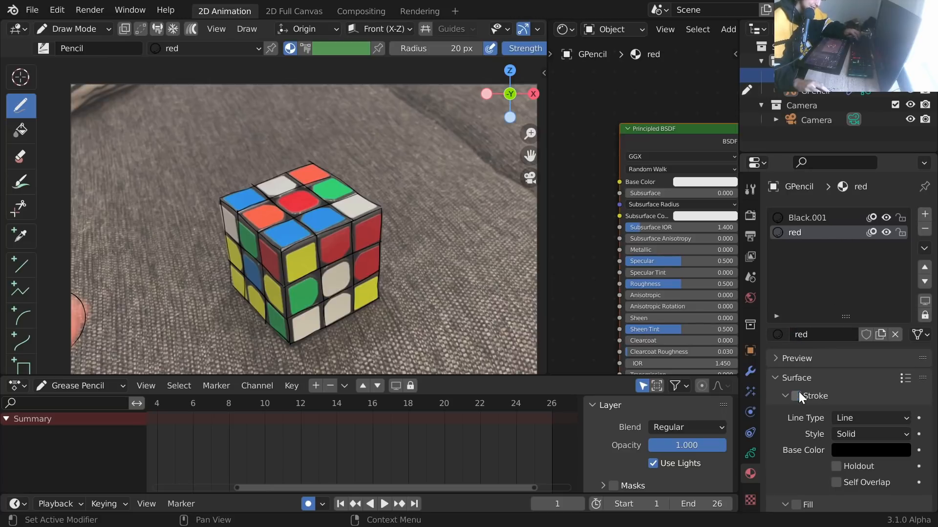
Enable the red material's fill with a bright red base color and save the file.
scroll(827, 388, down, 4)
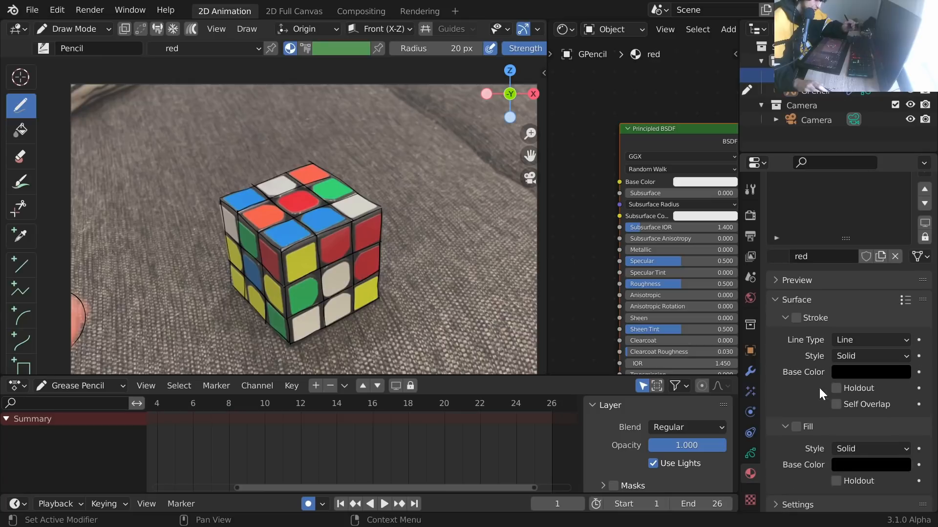
click(852, 467)
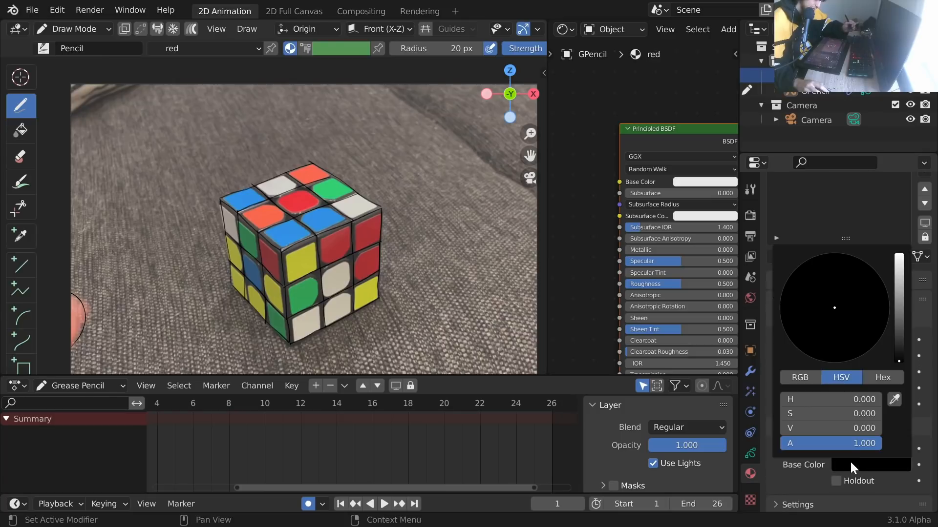
drag(895, 305, 898, 256)
click(858, 348)
scroll(360, 245, up, 2)
key(ctrl+s)
Try the Fill tool with the red material on the top-middle square of the cube's right-facing side.
click(751, 453)
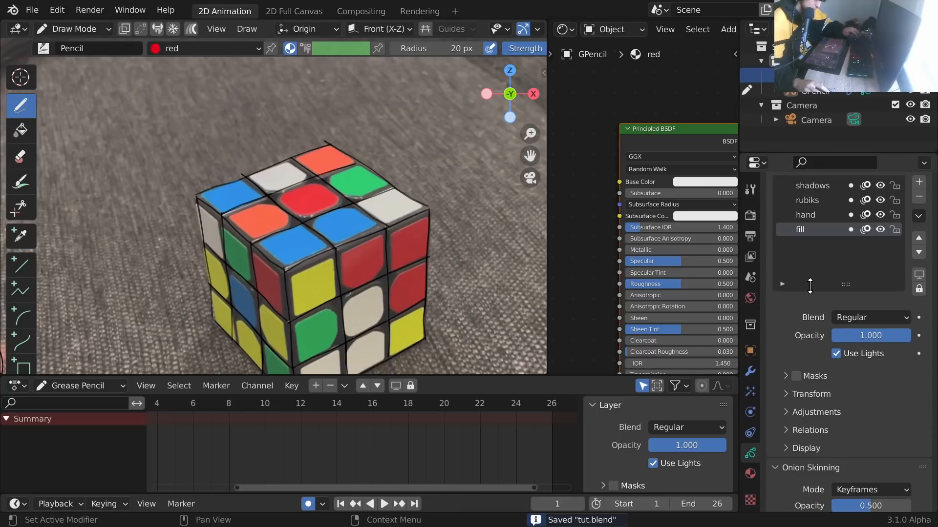
click(751, 472)
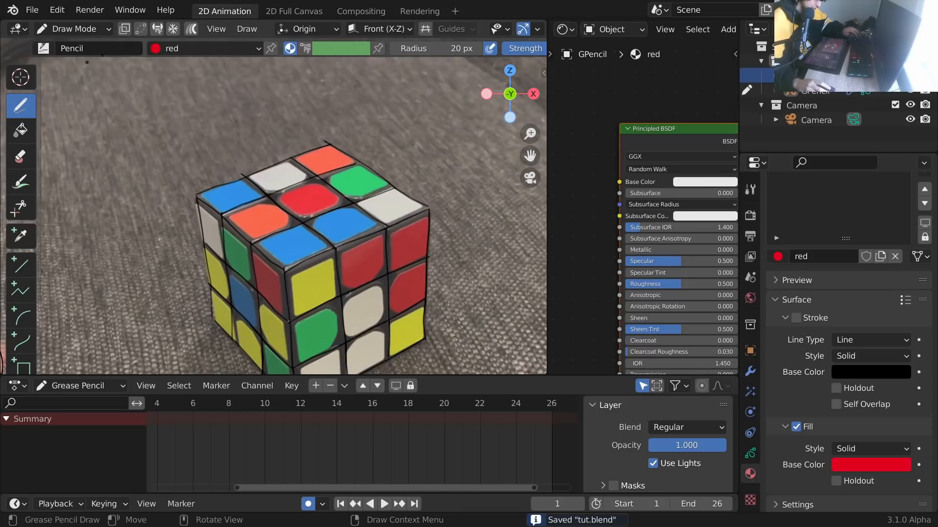
click(751, 453)
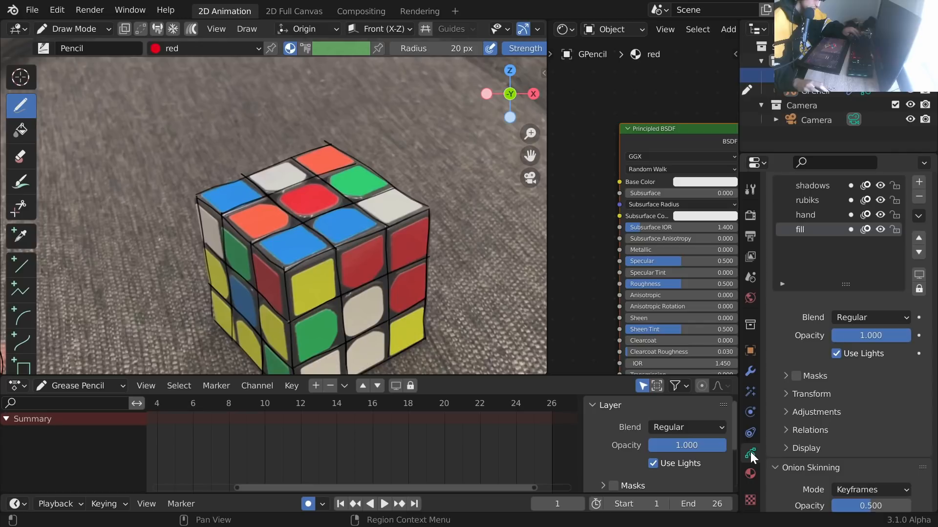
key(ctrl+s)
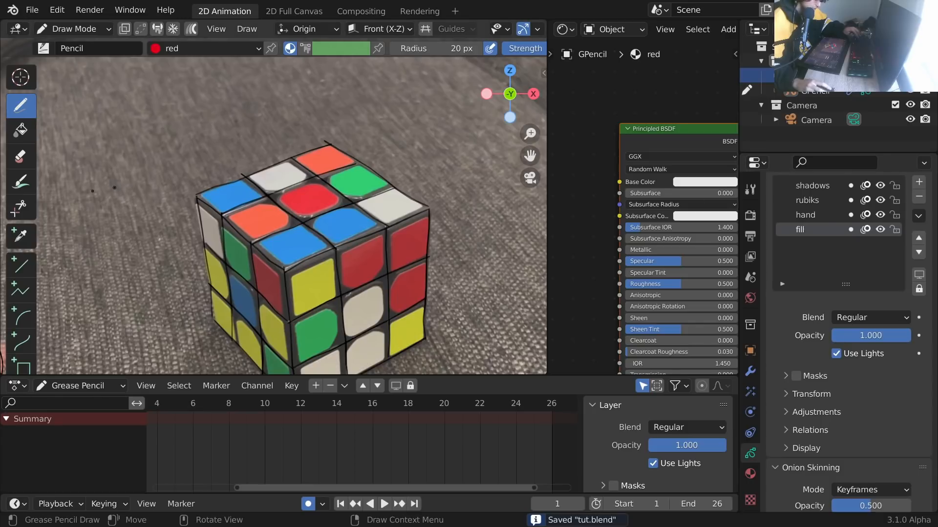
click(18, 132)
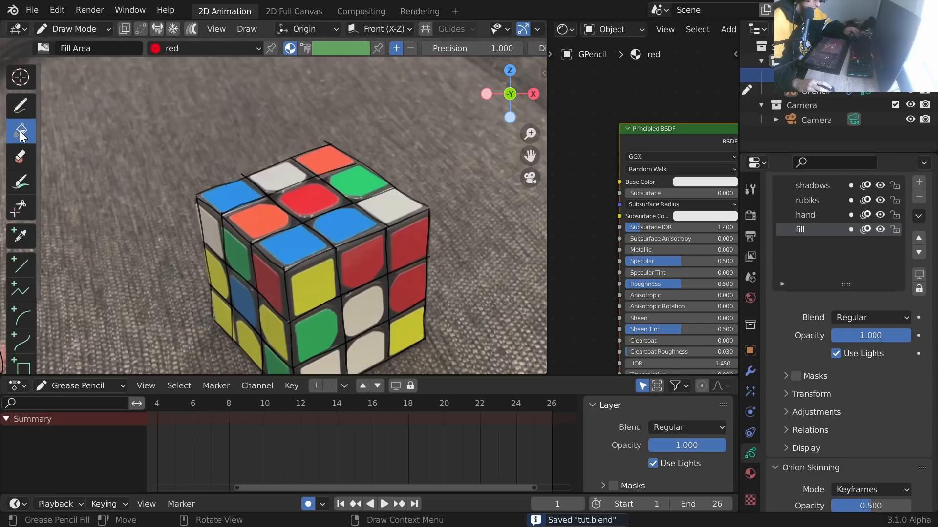
click(375, 262)
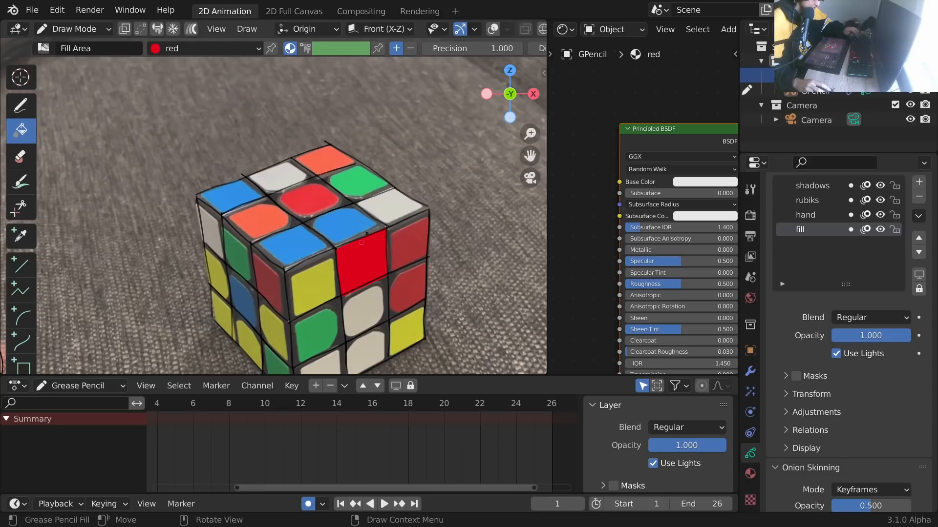
key(ctrl+z)
click(364, 247)
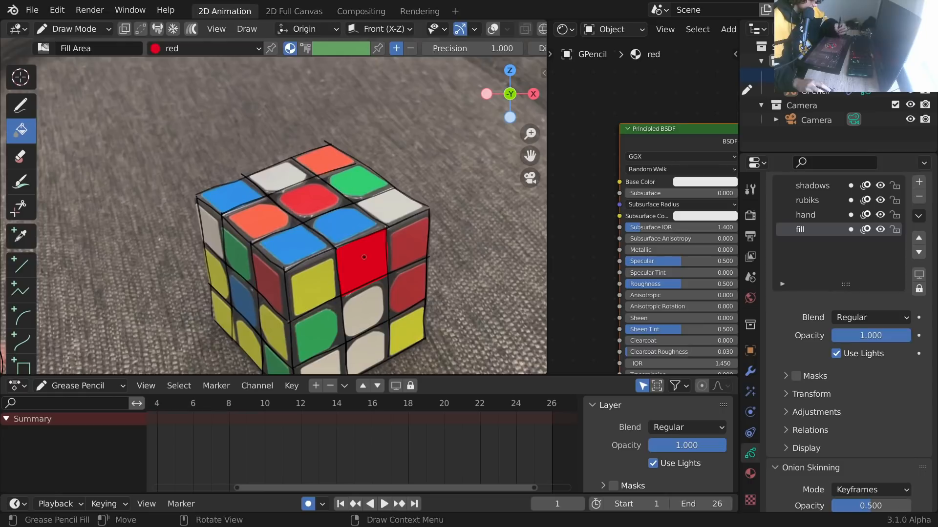
Try painting a red shape in that square with the Pencil tool, check it without the footage and undo it.
click(20, 105)
drag(361, 250, 354, 276)
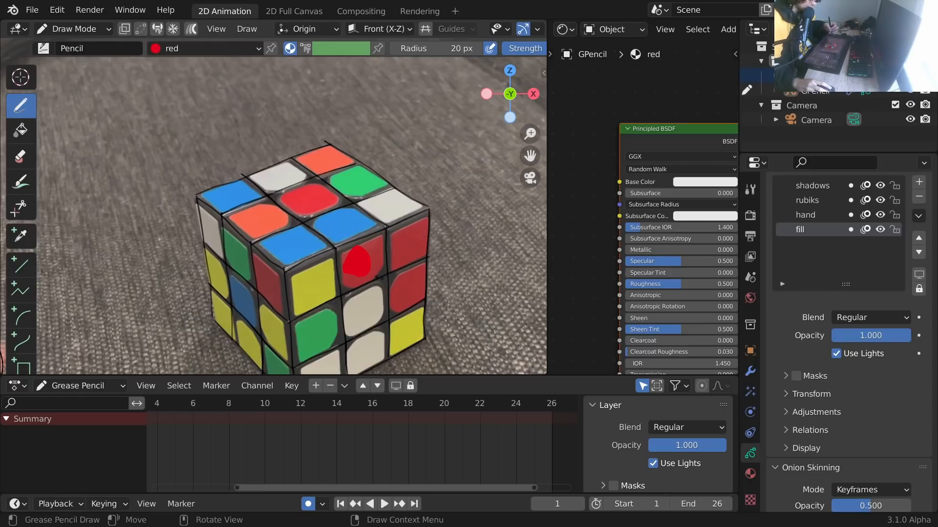
click(910, 75)
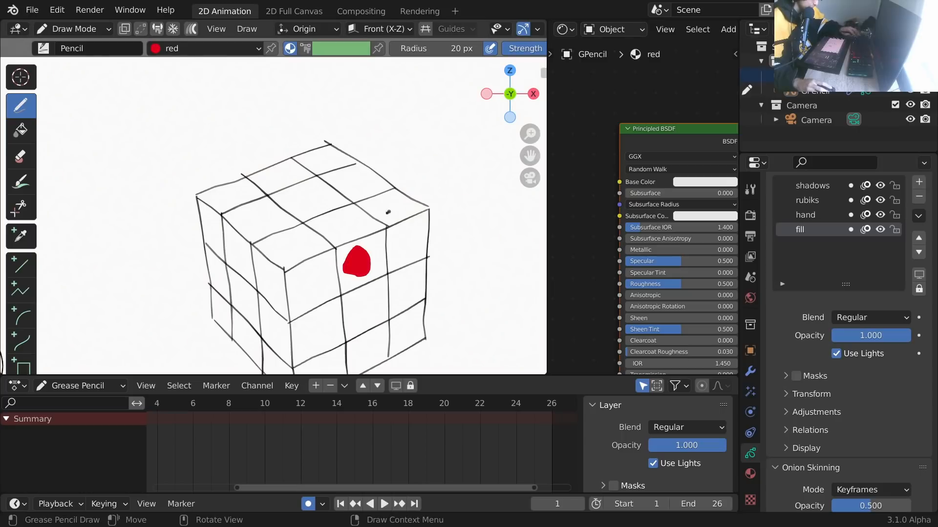
key(ctrl+z)
key(ctrl+z)
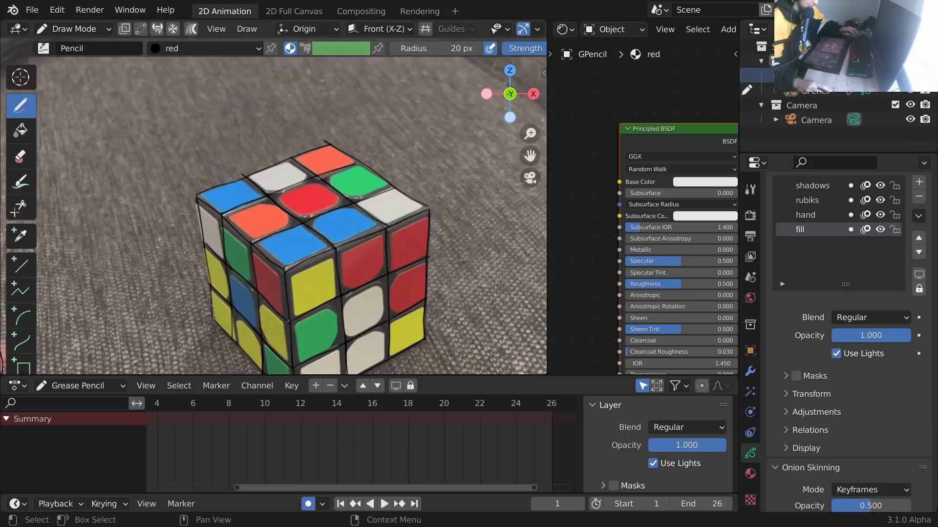
Hide the reference footage and fill the right-facing side's top-middle square red on frames 1, 3, 5 and 7.
click(910, 75)
click(21, 129)
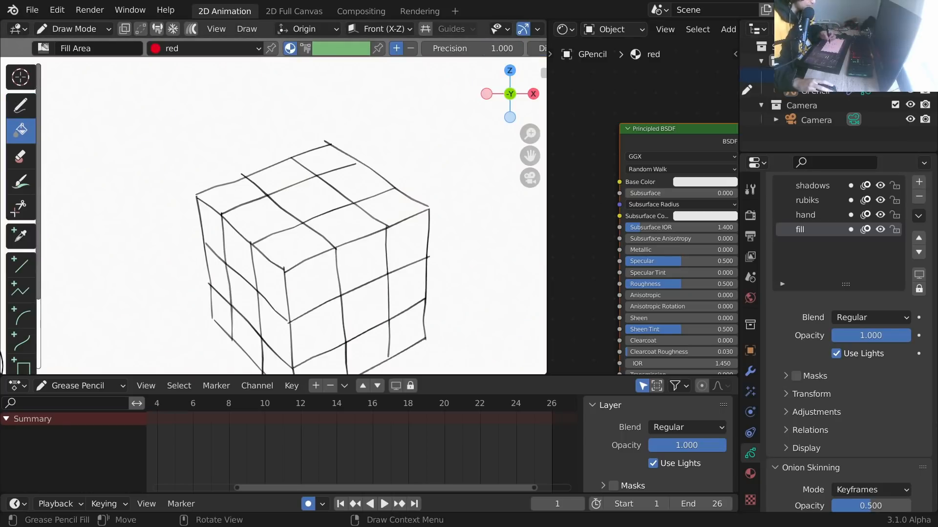
click(354, 261)
key(Right)
key(Right)
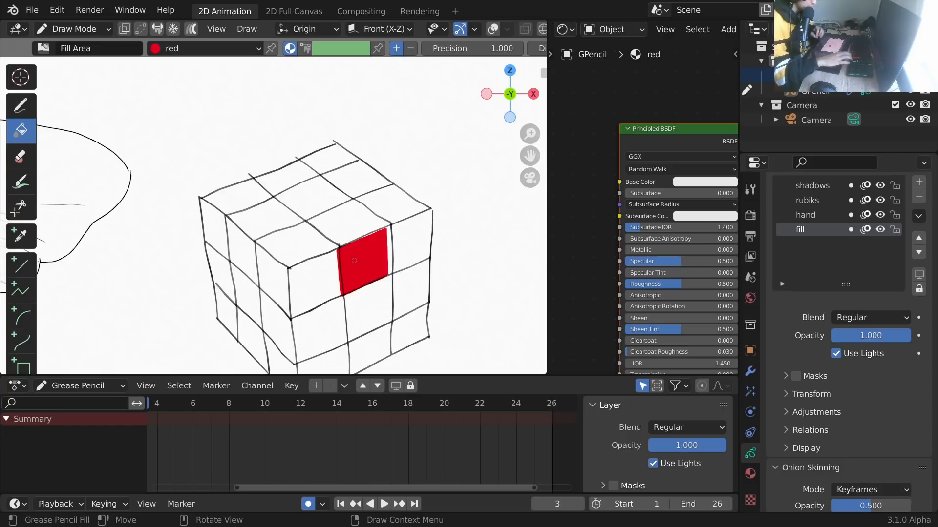
click(354, 260)
key(Right)
key(Right)
click(367, 249)
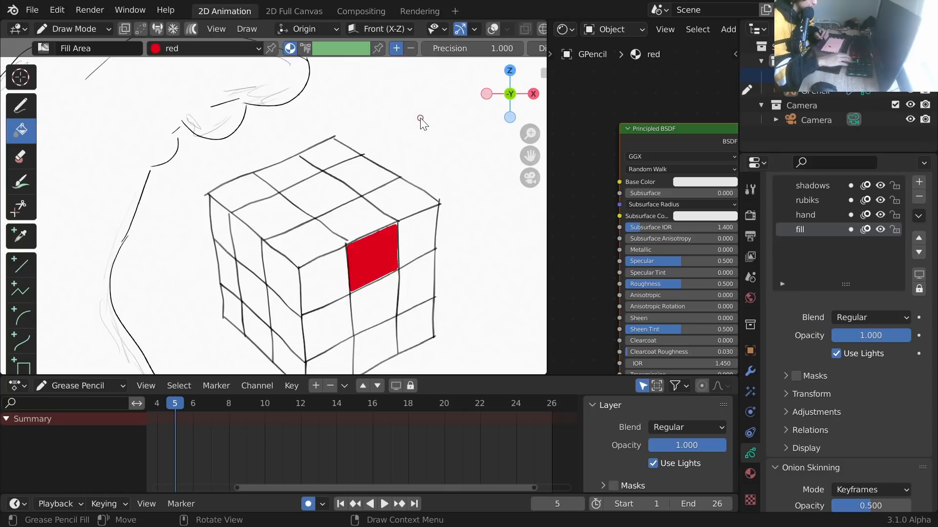
key(Right)
key(Right)
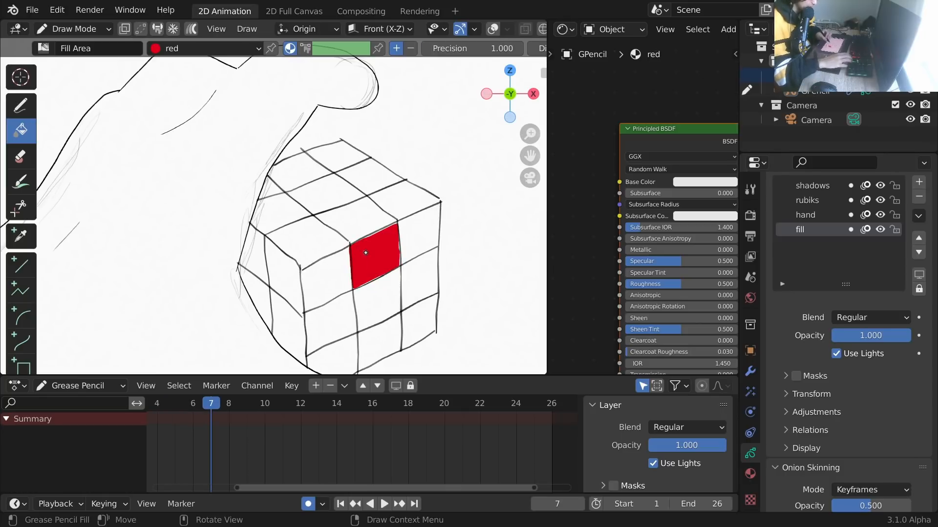
On frame 9, draw the missing grid line across the cube's right-facing side on the rubiks layer, using the Line tool and Black.001.
key(Right)
key(Right)
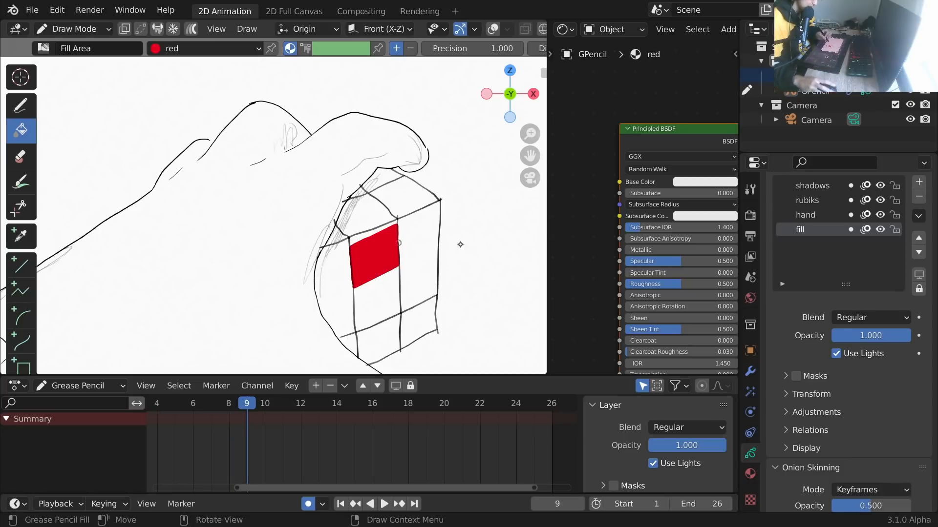
click(803, 201)
click(20, 105)
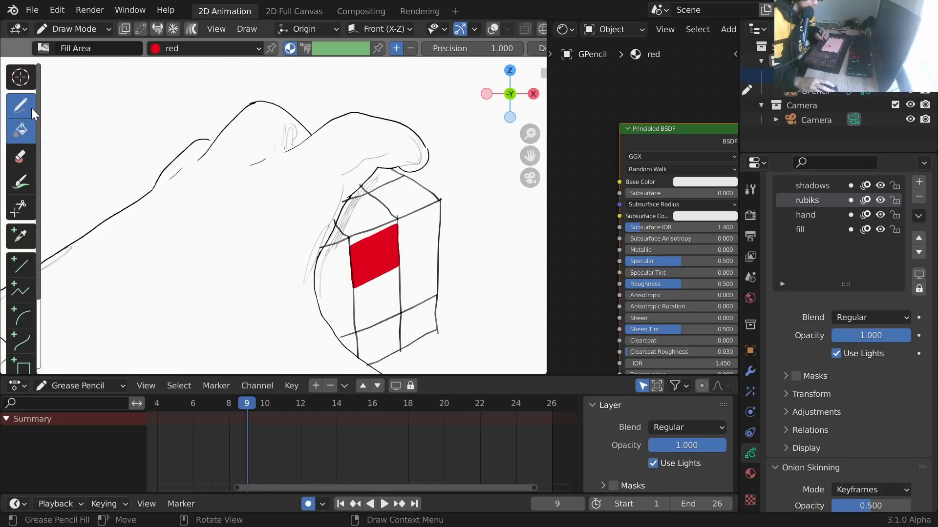
mouse_move(317, 287)
mouse_down()
mouse_move(443, 268)
mouse_move(317, 282)
mouse_up()
key(ctrl+z)
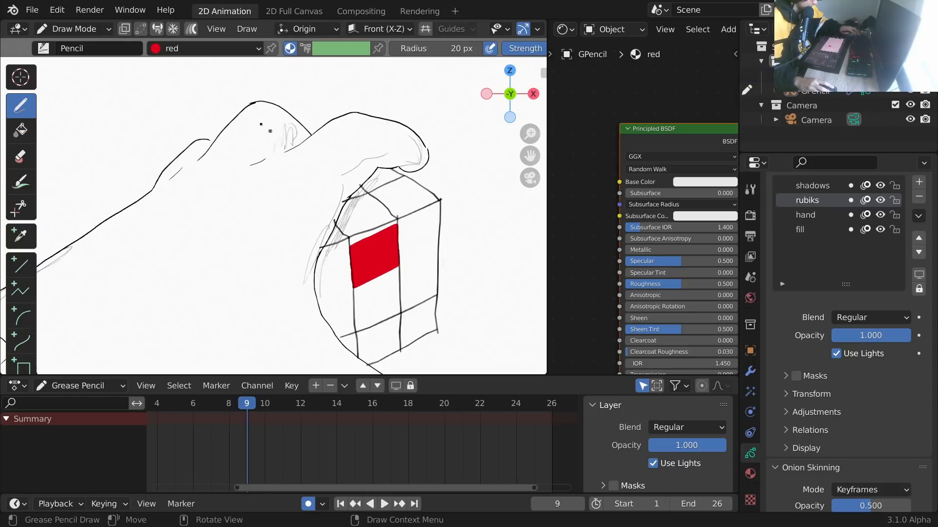
click(209, 49)
click(143, 79)
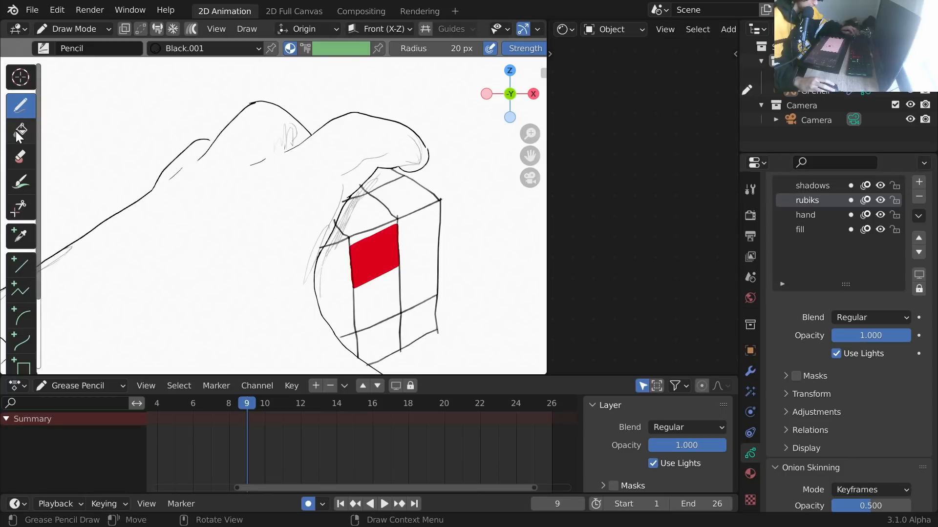
click(20, 266)
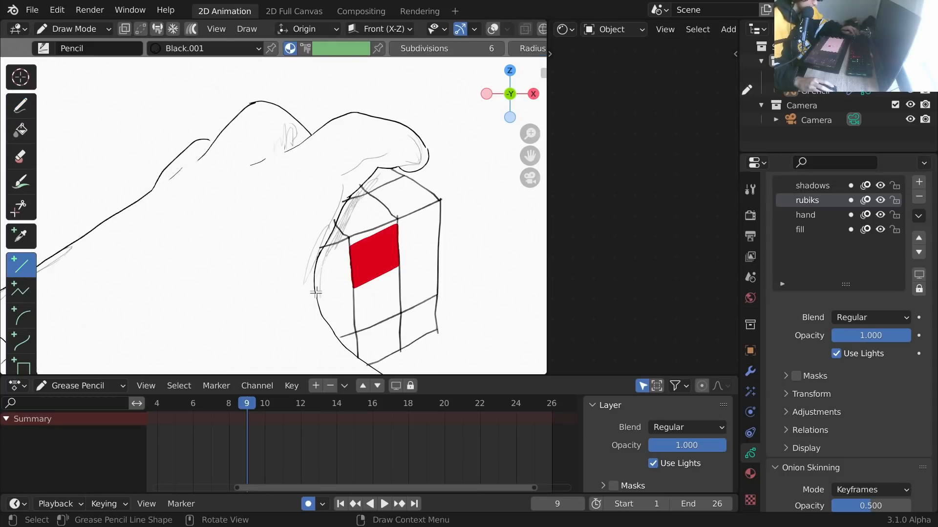
mouse_move(315, 291)
mouse_down()
mouse_move(450, 254)
mouse_move(438, 250)
mouse_up()
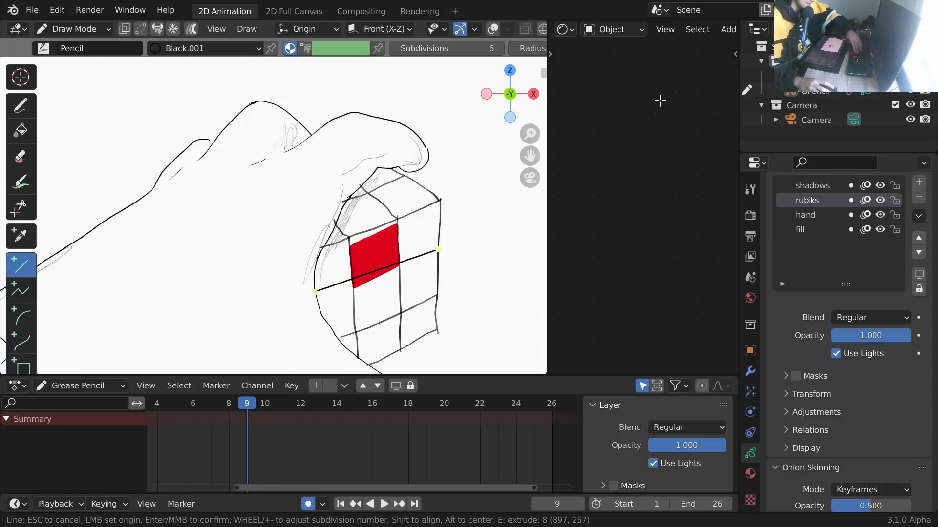
key(Return)
Refill the right-facing side's top-middle square on frame 9 with the red material on the fill layer, replacing the earlier fill.
click(795, 233)
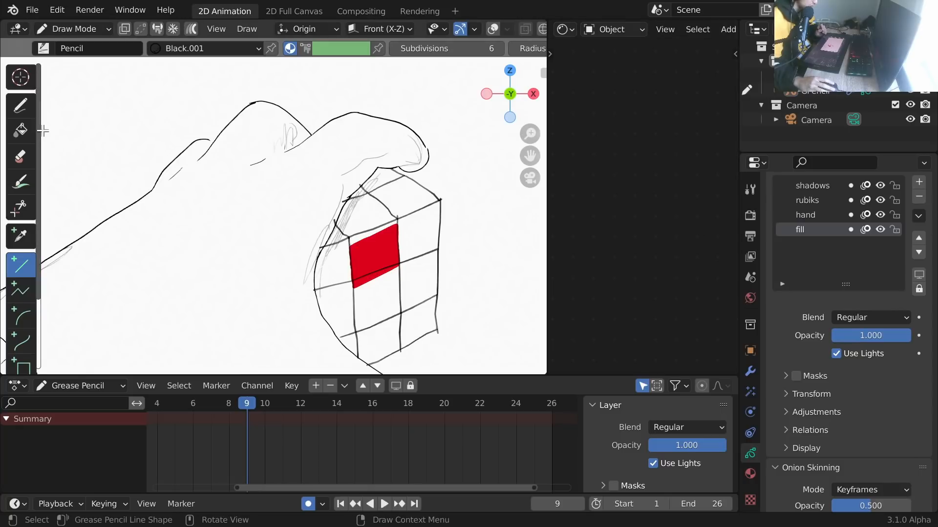
click(20, 130)
key(ctrl+z)
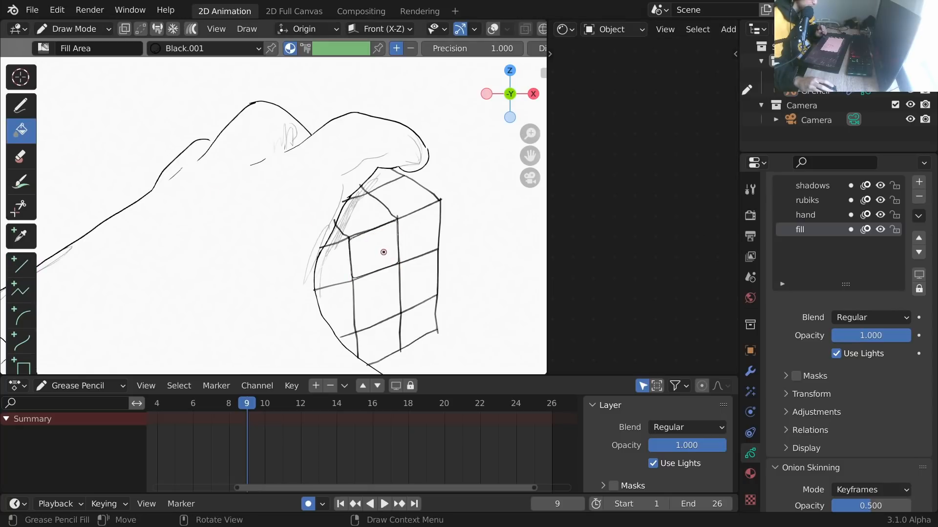
click(373, 234)
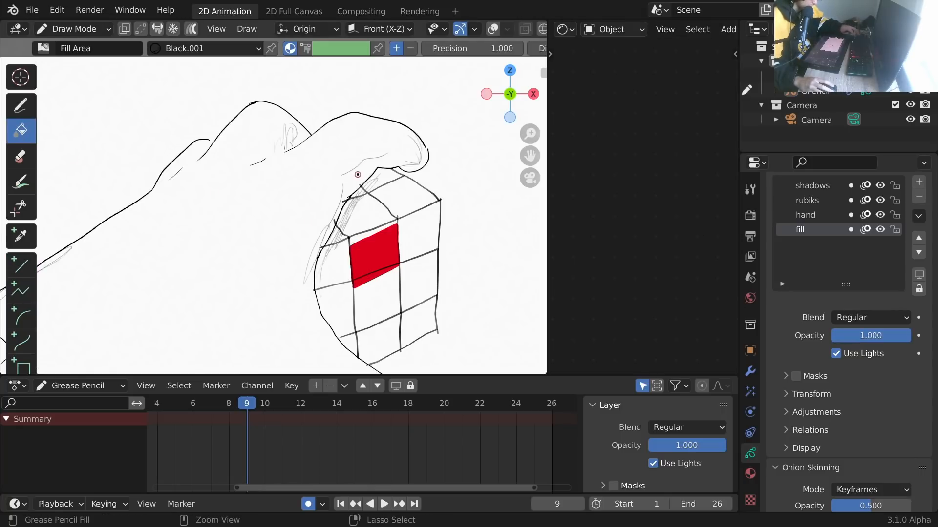
click(233, 53)
click(166, 96)
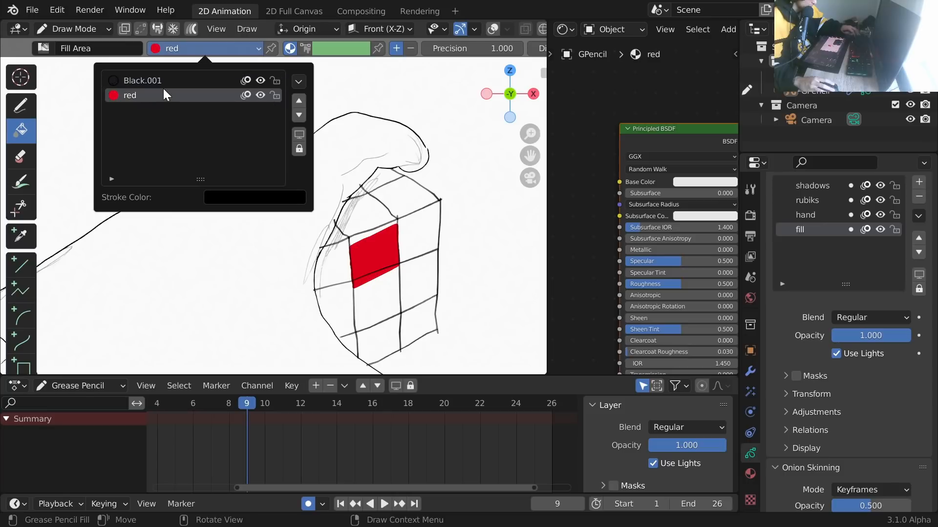
click(385, 248)
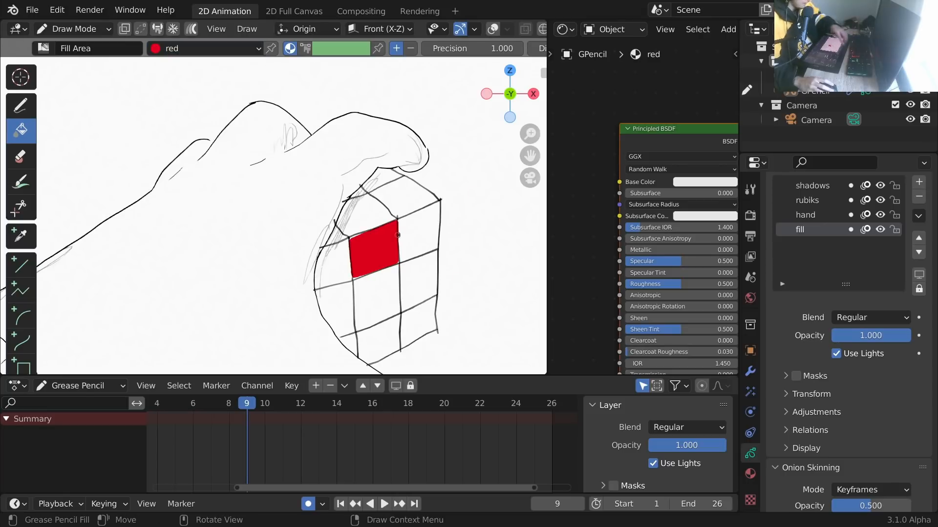
Fill the top-middle square of the cube's right-facing side red on frame 11 and play back the animation.
key(Right)
key(Right)
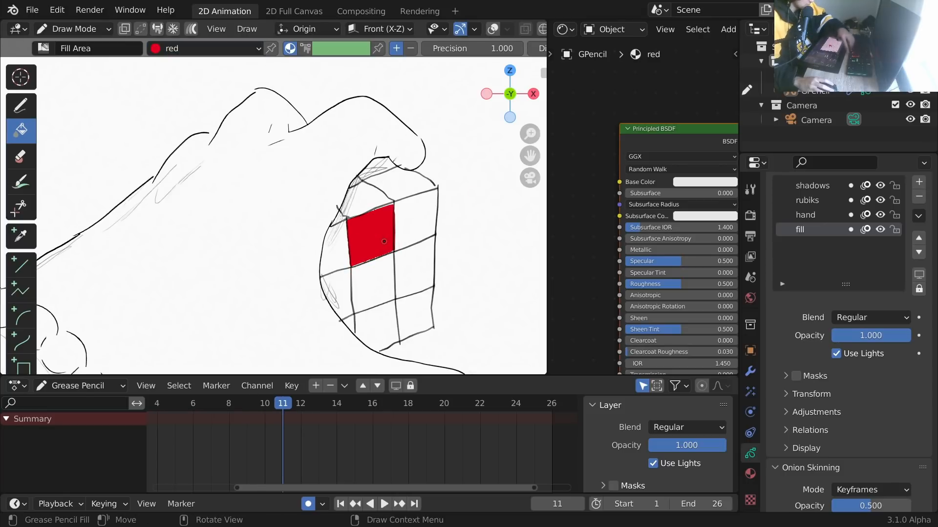
key(space)
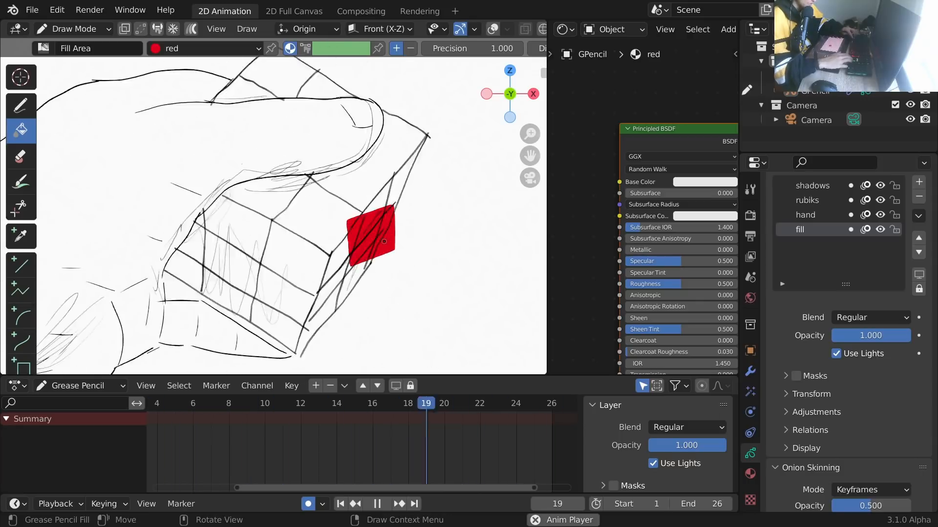
key(space)
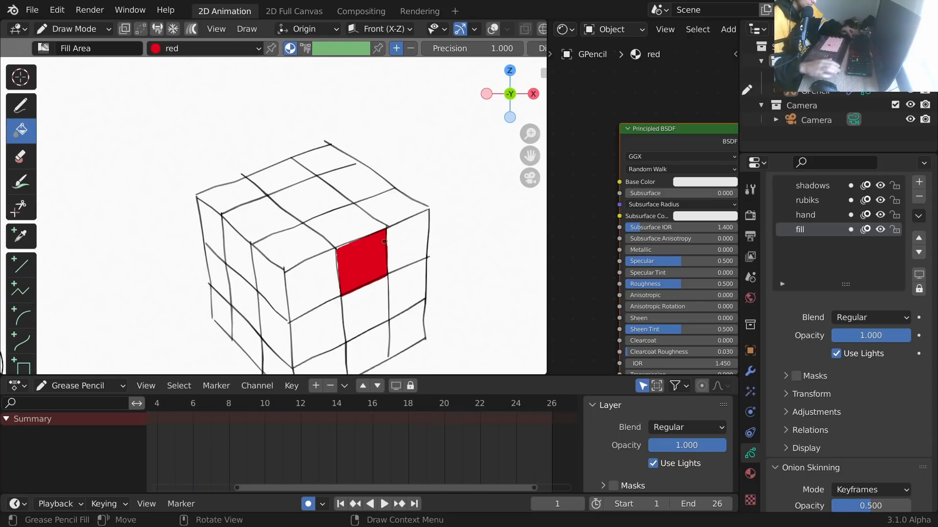
Save the file, try filling the open middle square along the top face's back-right edge red on frame 1, and undo the fill.
scroll(362, 174, up, 4)
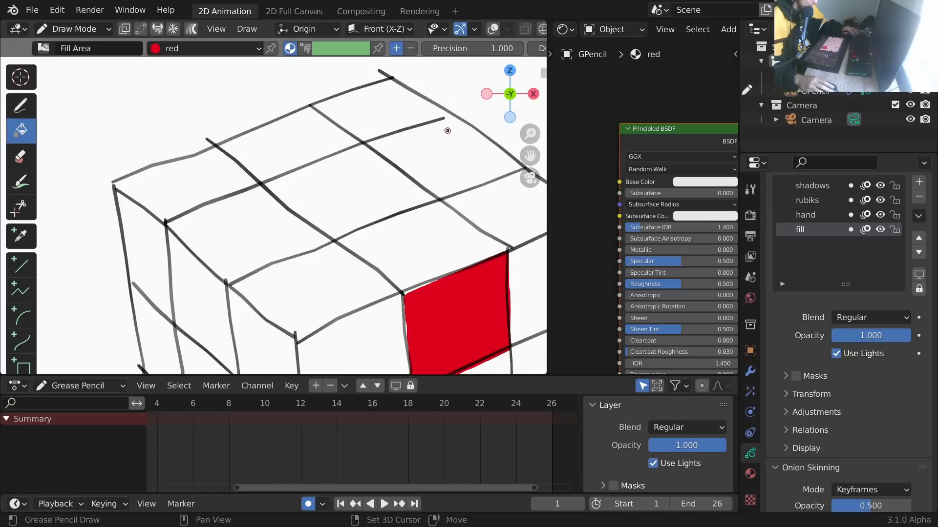
shift+middle_drag(445, 129, 331, 159)
key(ctrl+s)
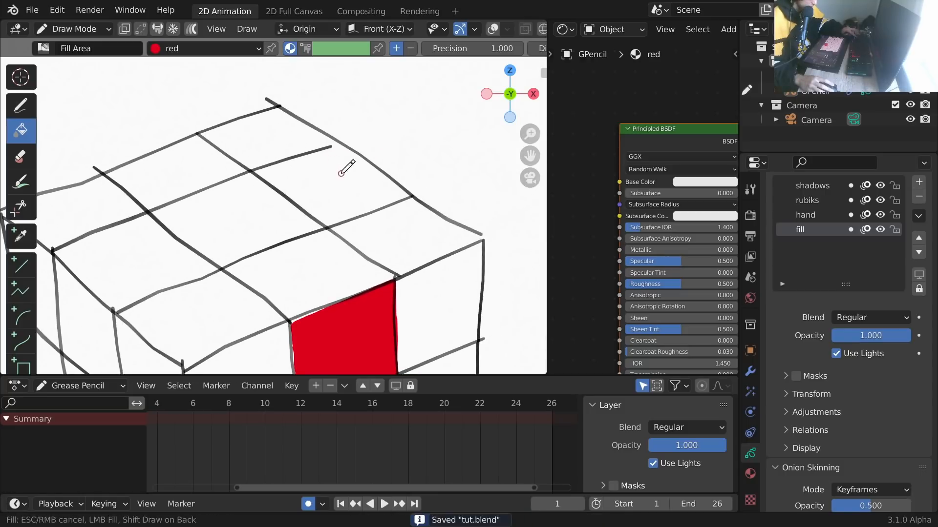
click(341, 173)
scroll(361, 133, up, 1)
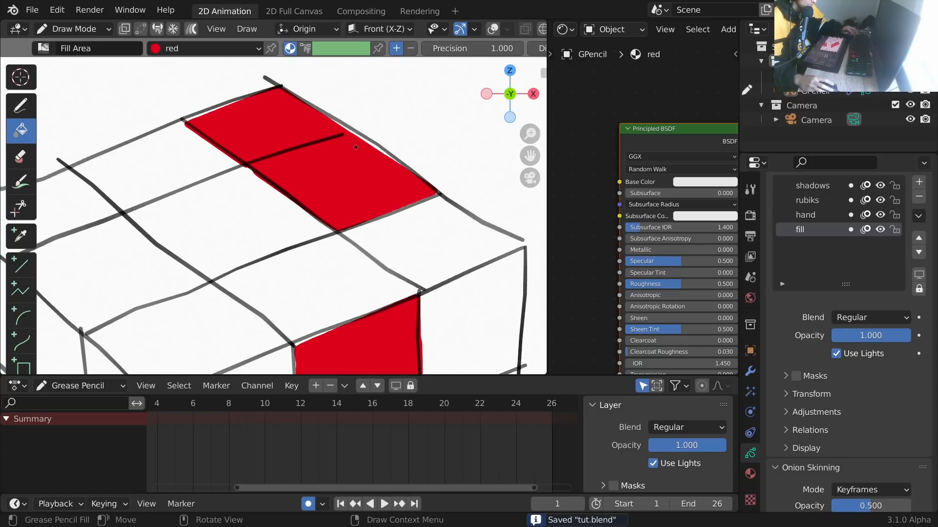
scroll(349, 146, up, 4)
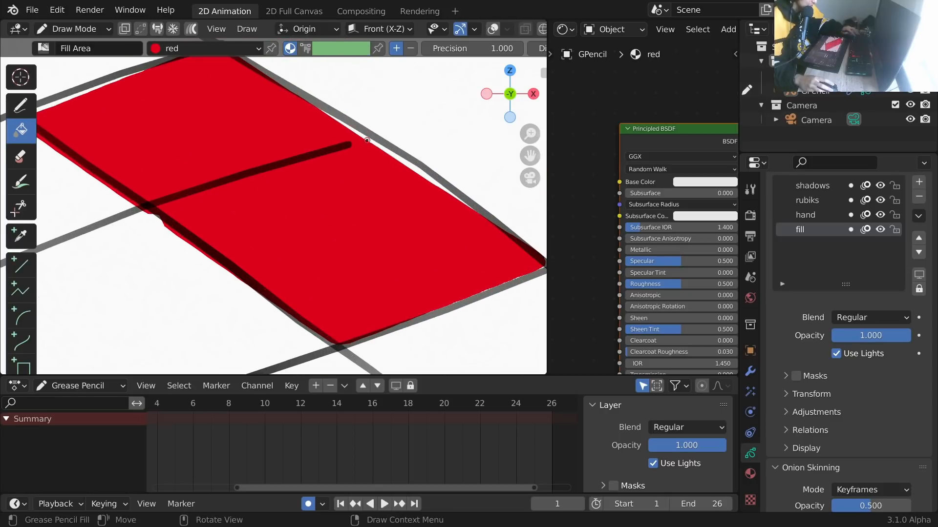
key(ctrl+z)
Widen the viewport, fill the top face's open back-right middle square red on frame 1 using stroke extensions to close the gap, and save the file.
drag(546, 96, 596, 97)
scroll(387, 192, up, 2)
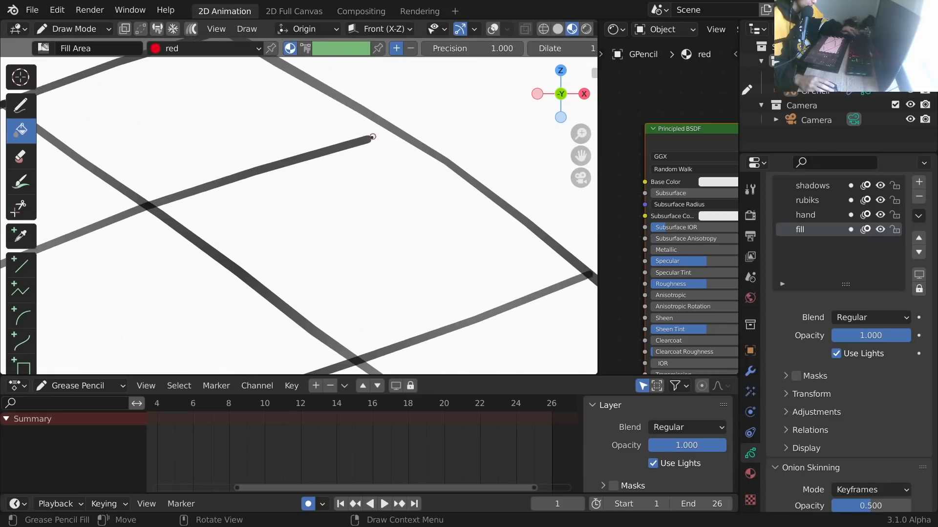
scroll(407, 139, down, 1)
scroll(537, 49, down, 8)
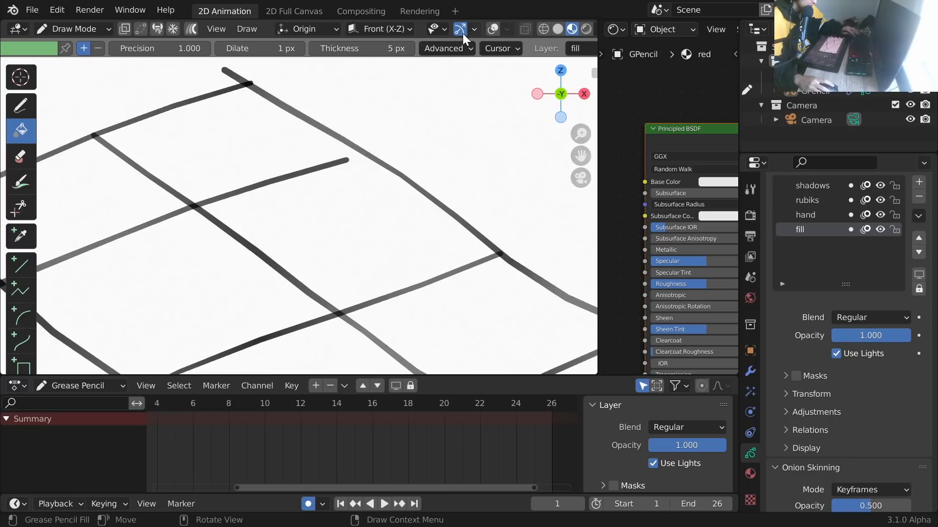
click(421, 47)
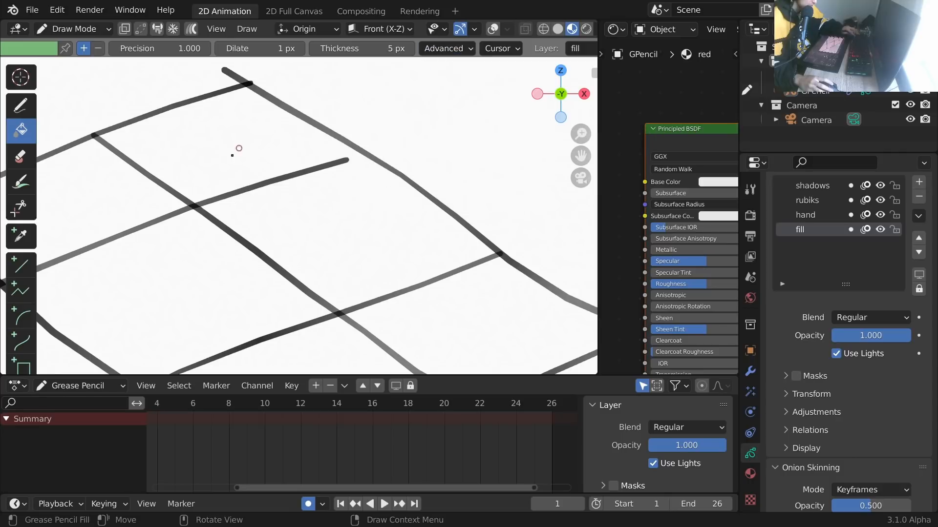
click(499, 49)
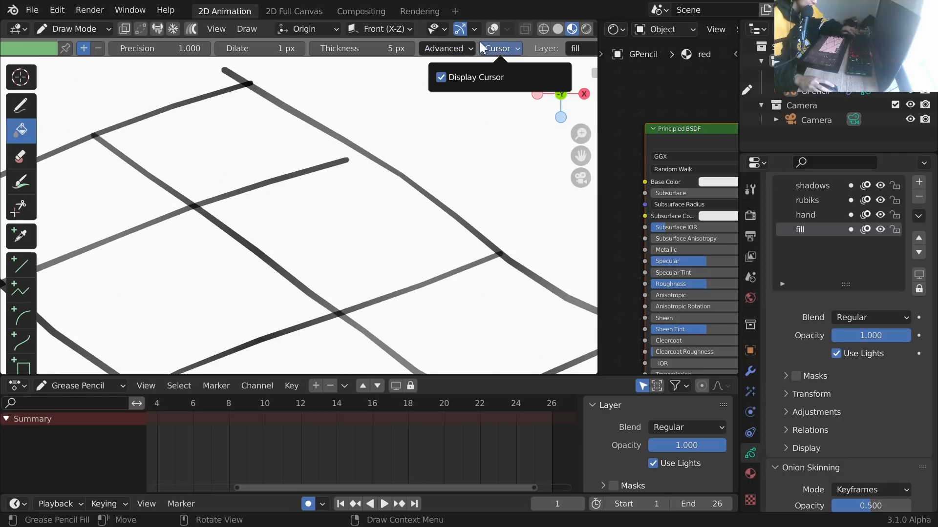
click(466, 47)
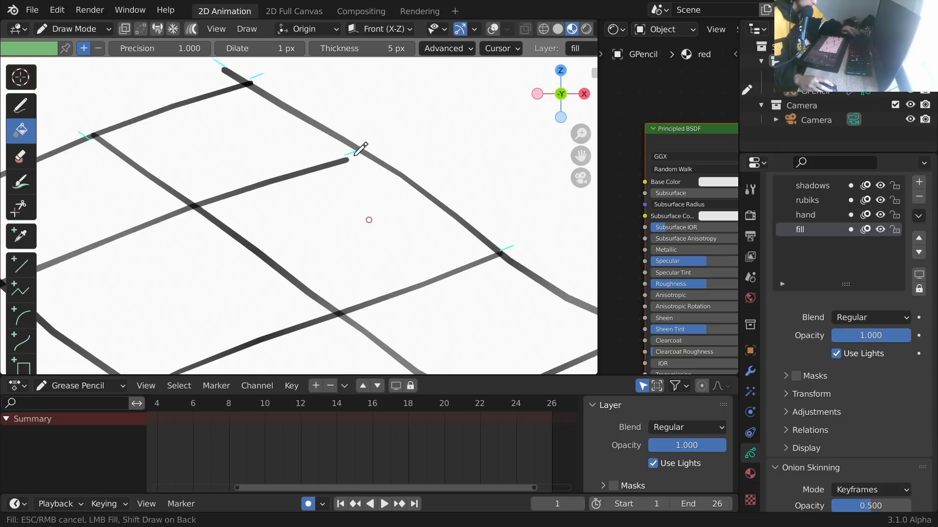
click(351, 200)
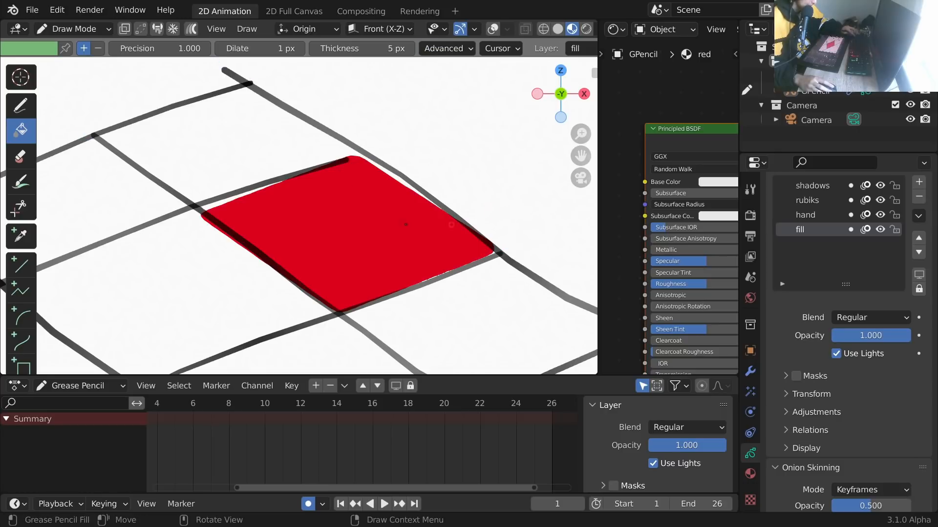
scroll(348, 222, down, 5)
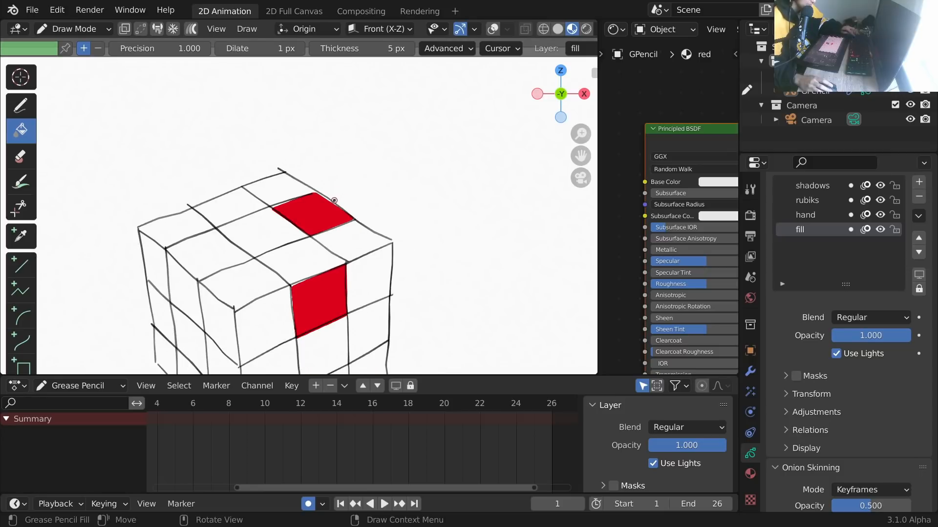
key(ctrl+s)
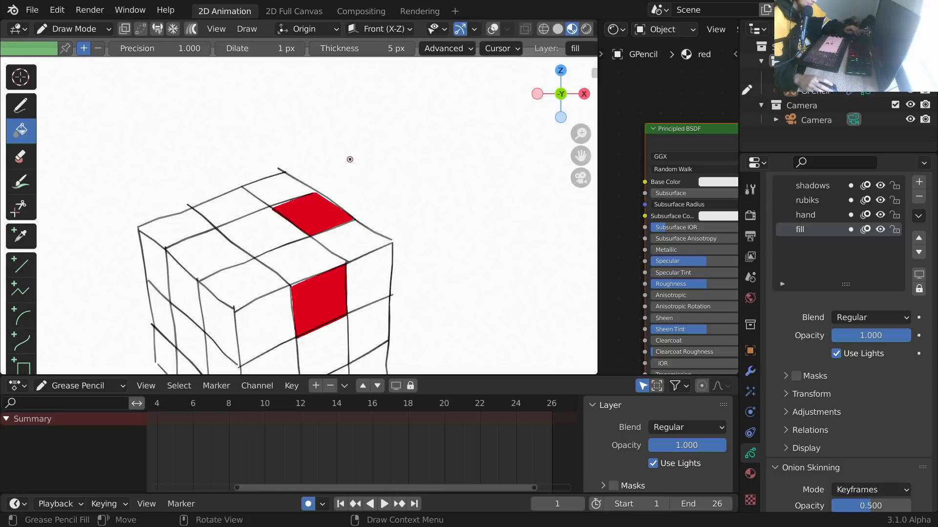
key(q)
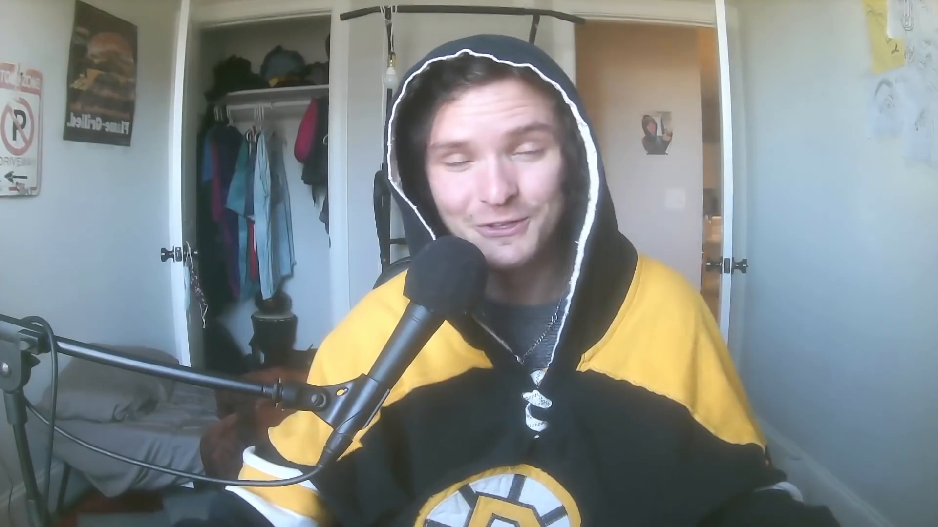